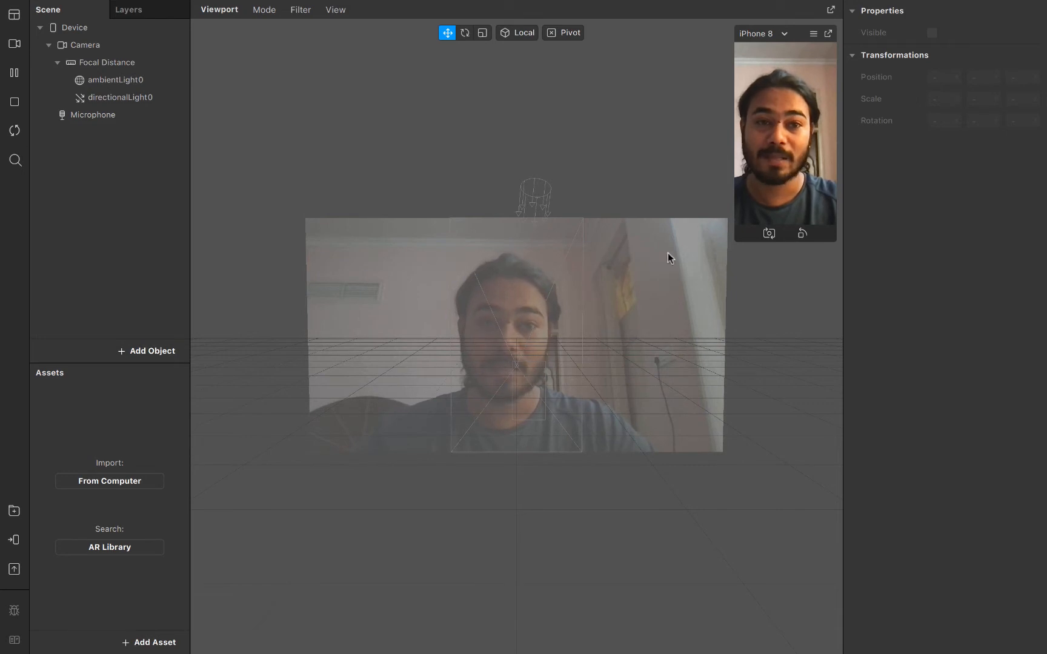
# Step: Switch to Chrome and browse the Google image results for night sky portrait
pyautogui.moveTo(511, 2)
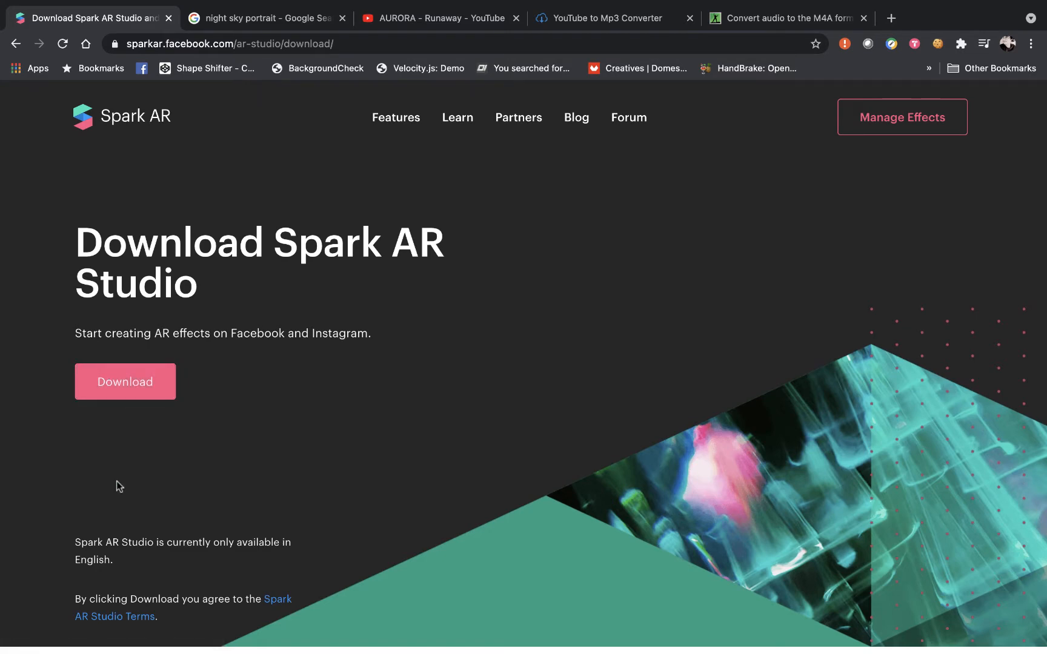
pyautogui.hotkey('ctrl', 'Left')
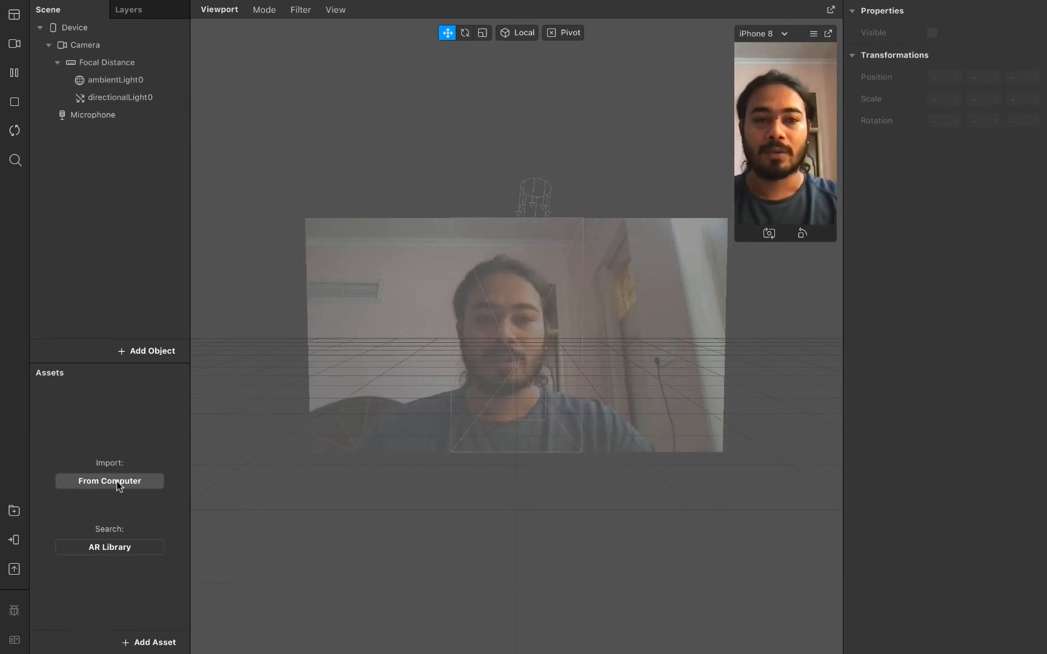
pyautogui.hotkey('ctrl', 'Right')
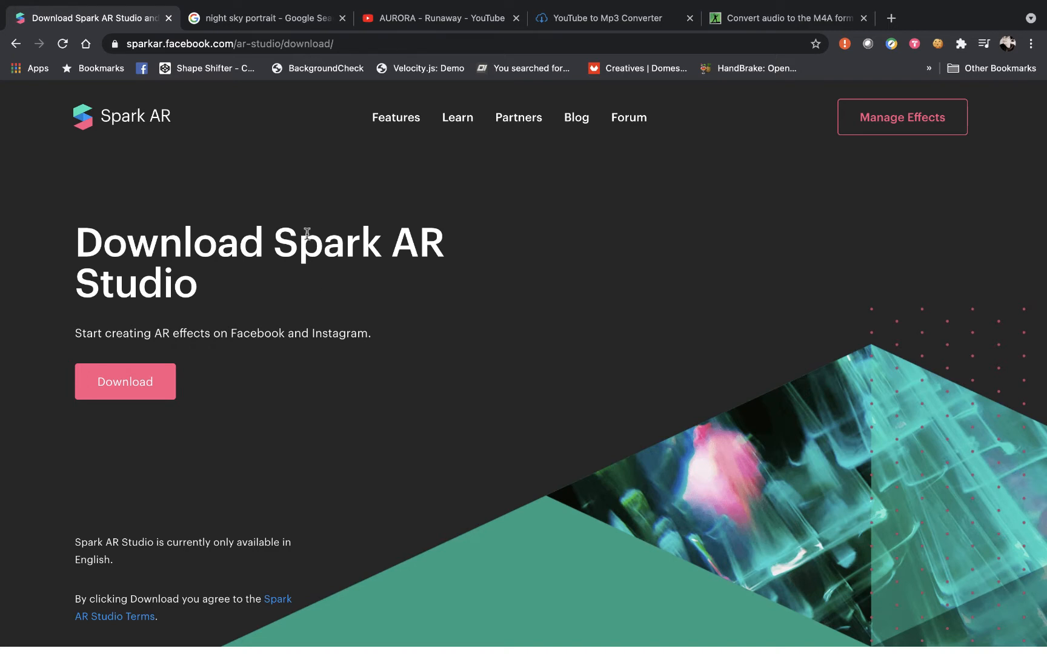
pyautogui.click(261, 19)
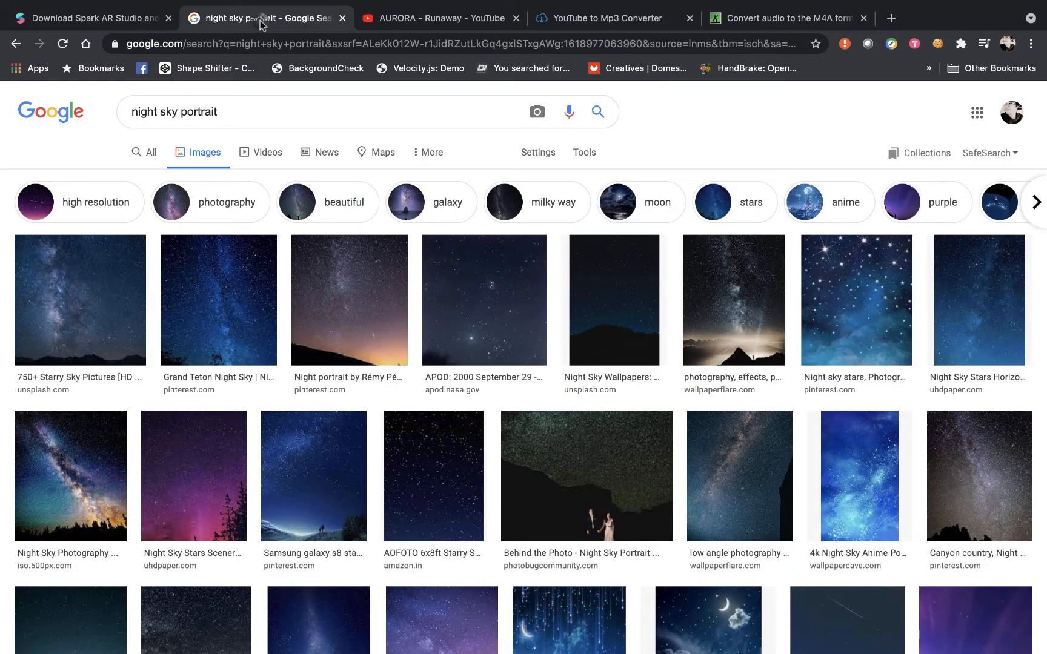
pyautogui.scroll(-3, 366, 456)
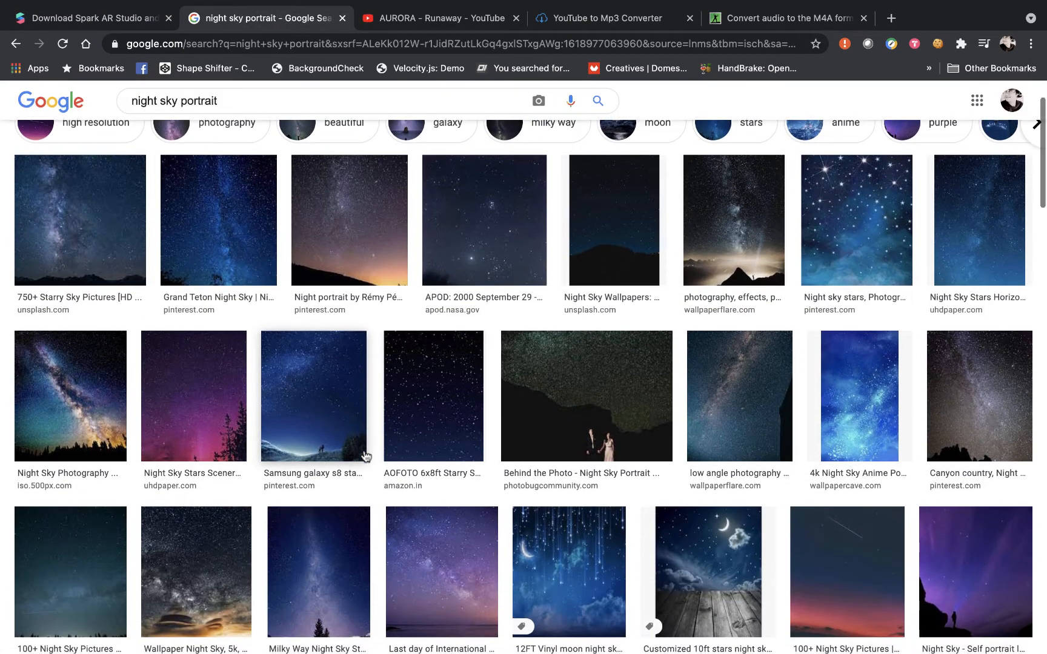
pyautogui.scroll(-4, 363, 455)
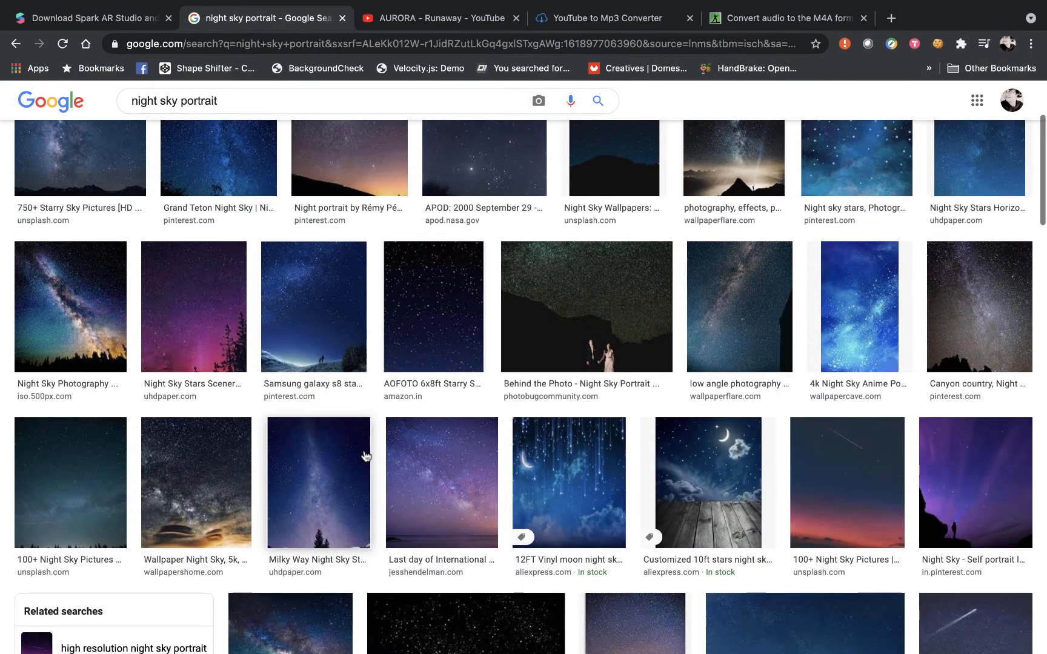
pyautogui.scroll(5, 366, 455)
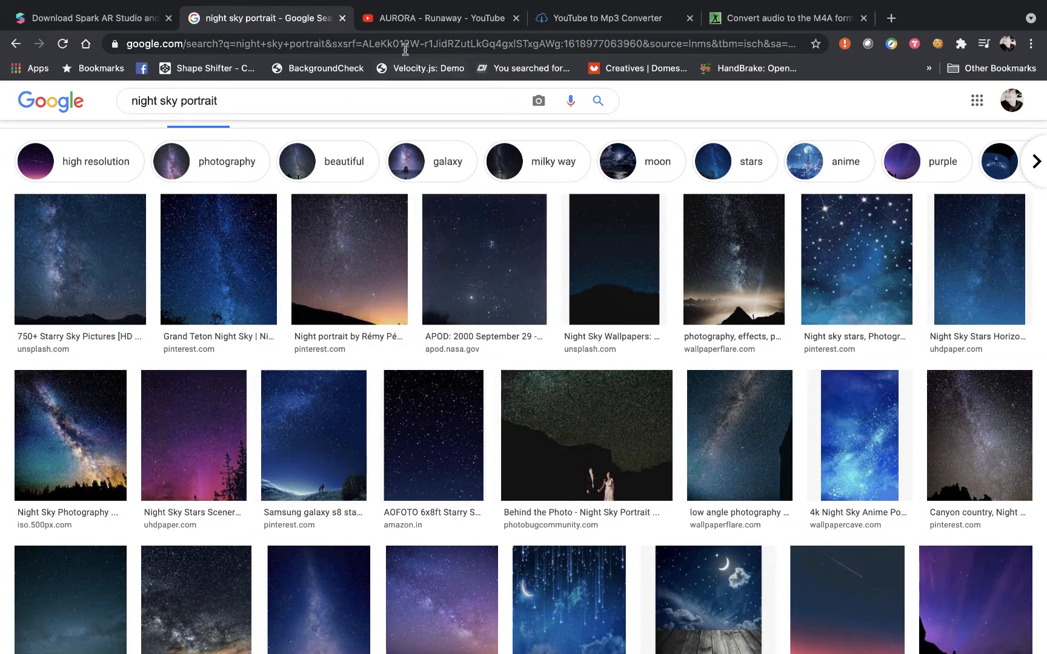
# Step: Copy the web address of the AURORA - Runaway video on YouTube
pyautogui.click(423, 28)
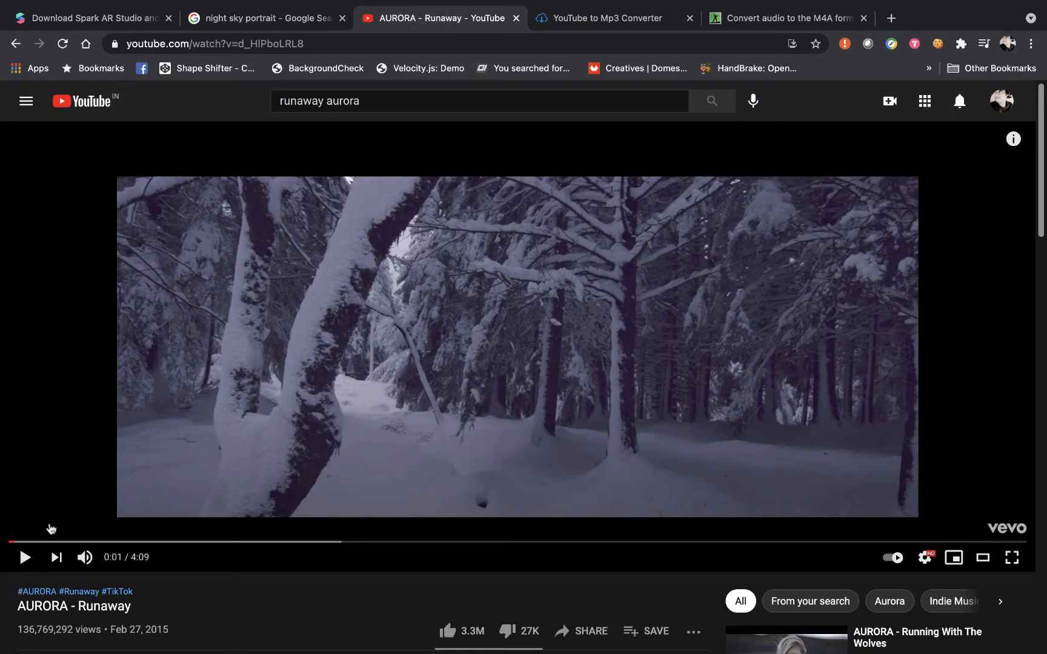
pyautogui.click(24, 559)
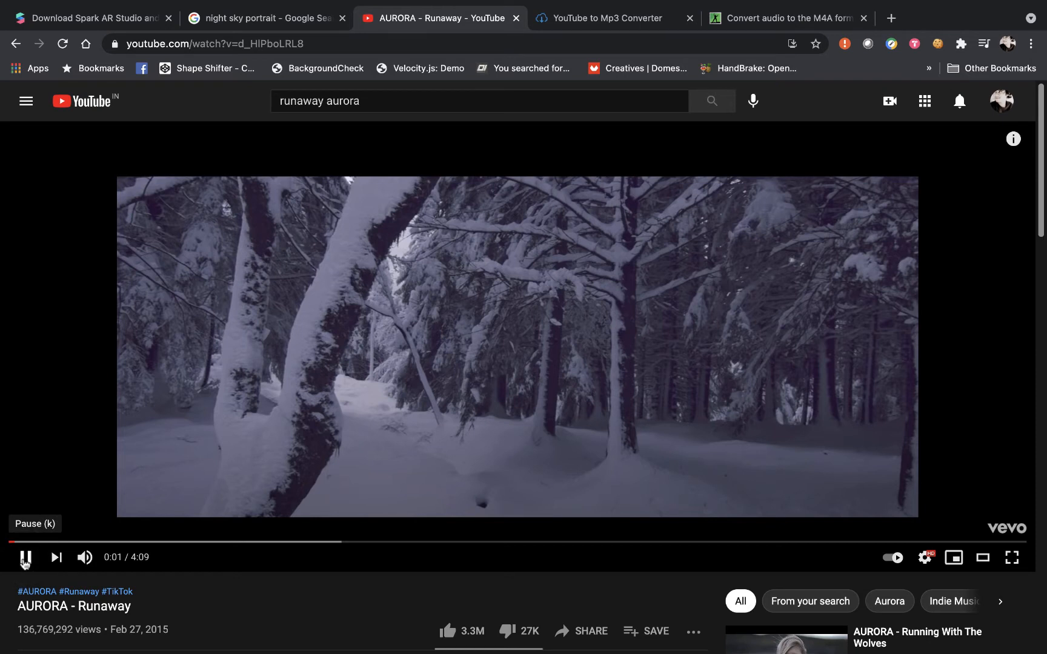
pyautogui.click(24, 559)
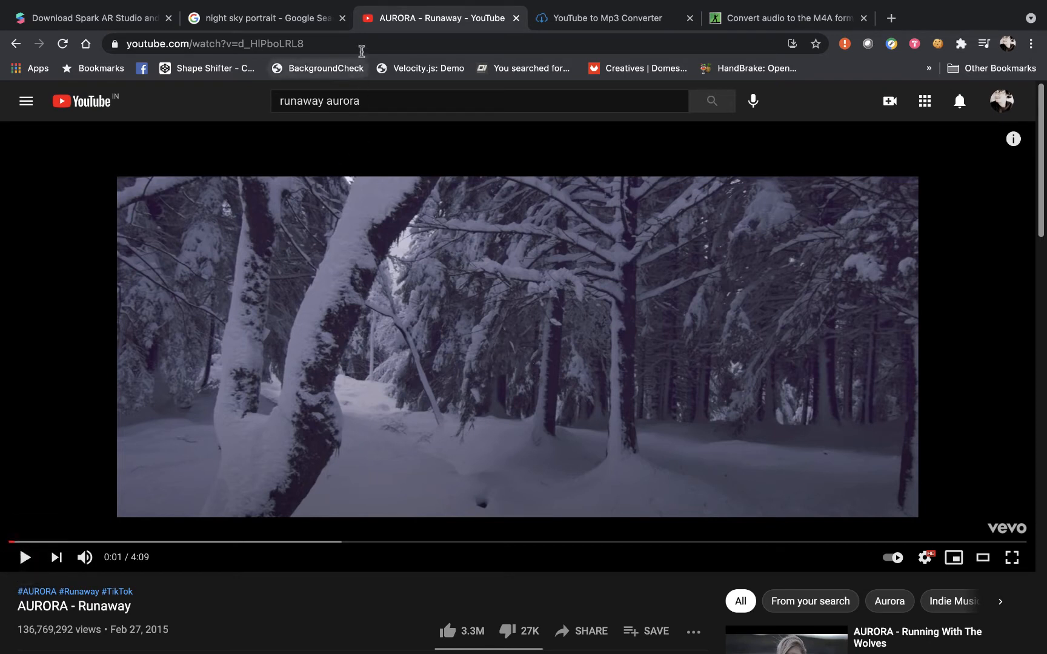
pyautogui.click(362, 43)
pyautogui.press('super+c')
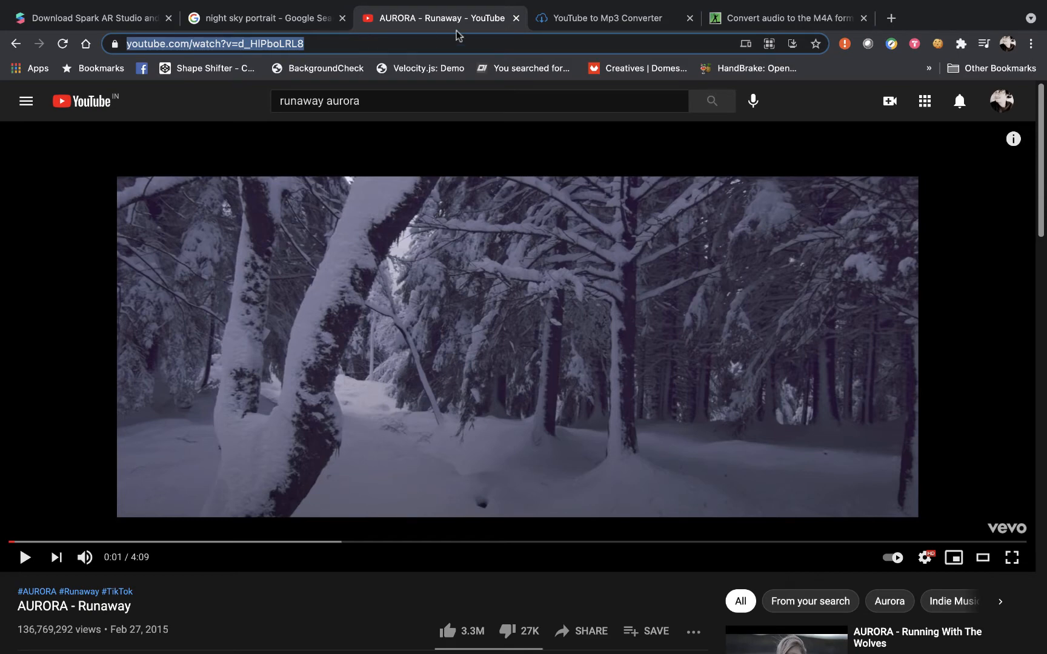
# Step: Convert the copied AURORA - Runaway video link to mp3 on YtMp3 and download it, closing the ad page that opens
pyautogui.click(556, 18)
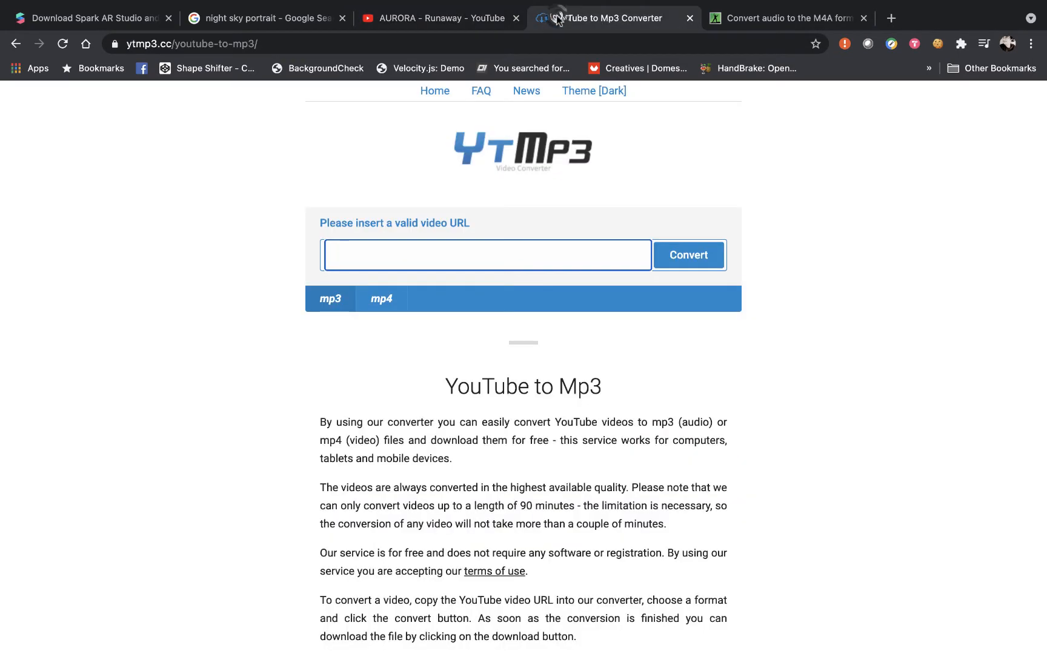
pyautogui.click(397, 245)
pyautogui.press('super+v')
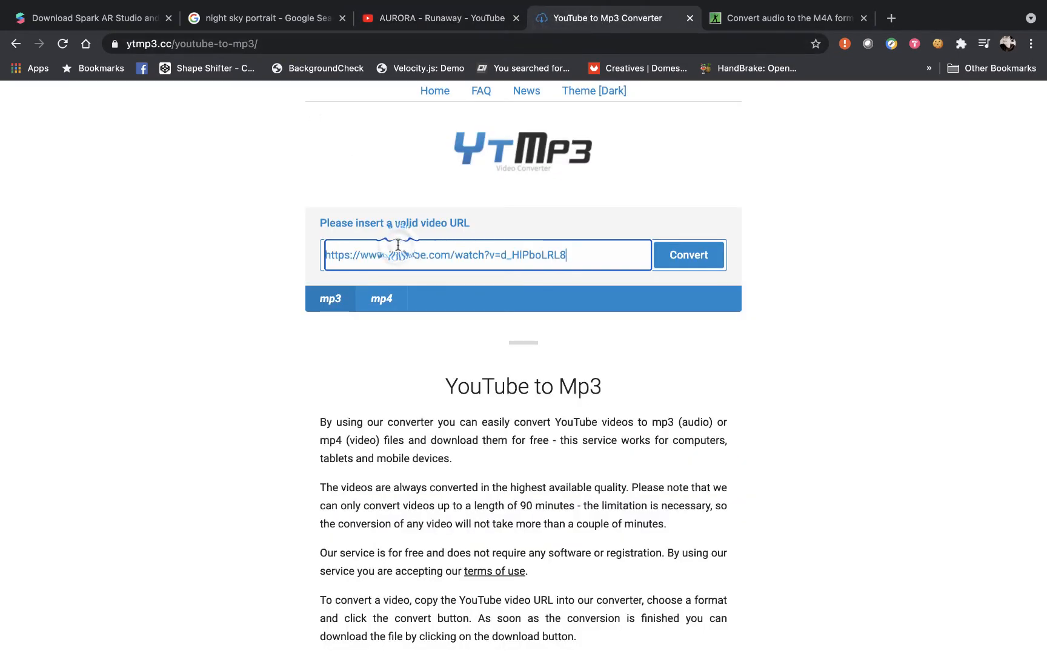
pyautogui.click(701, 264)
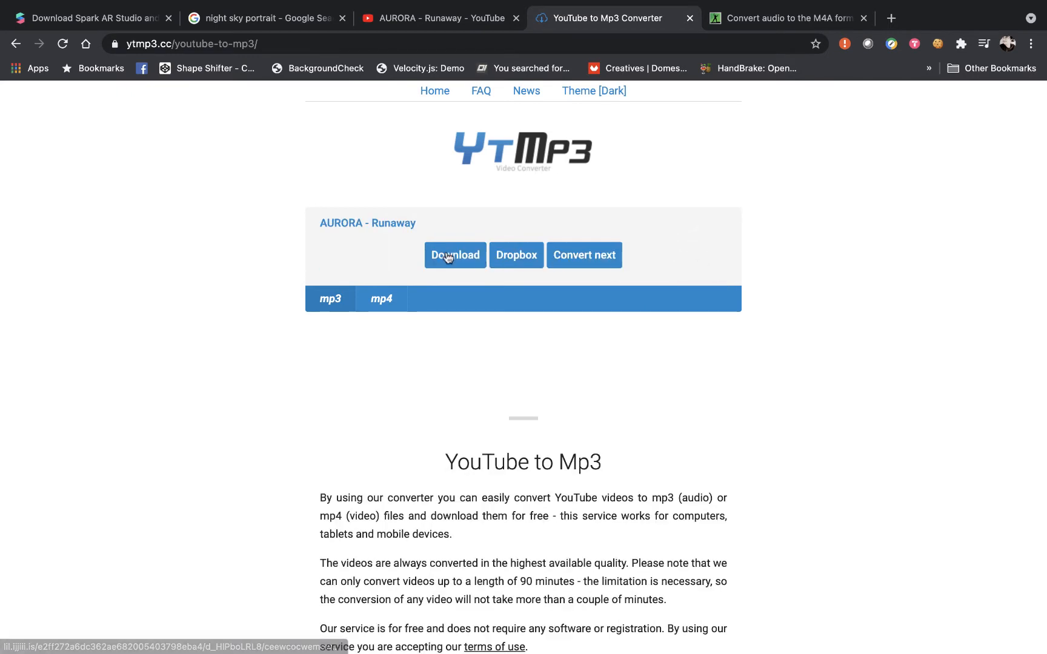
pyautogui.click(448, 255)
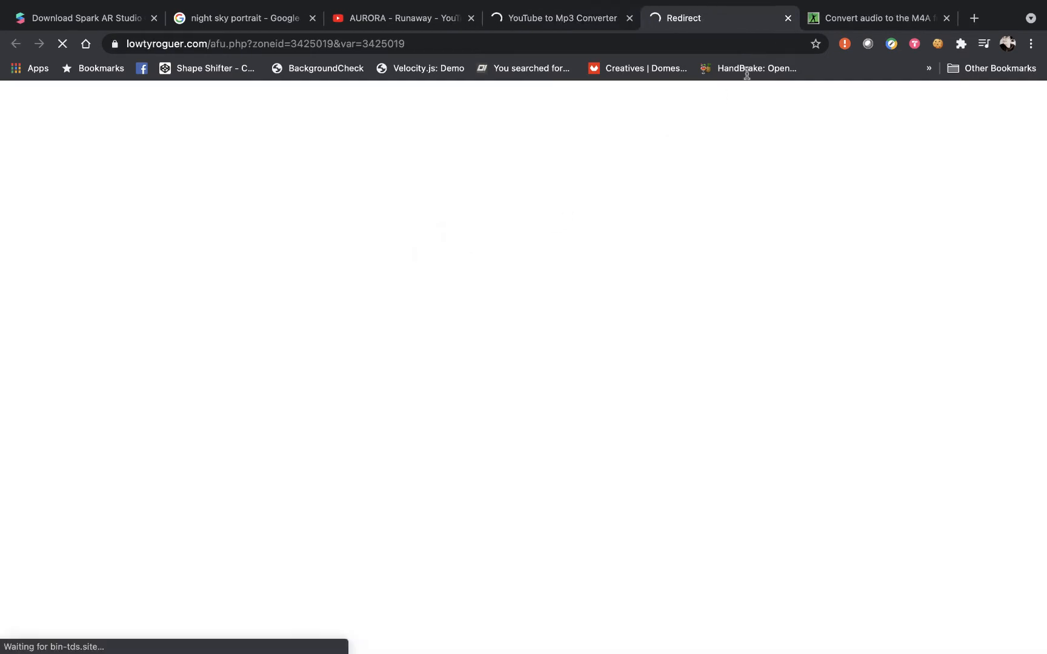
pyautogui.click(788, 18)
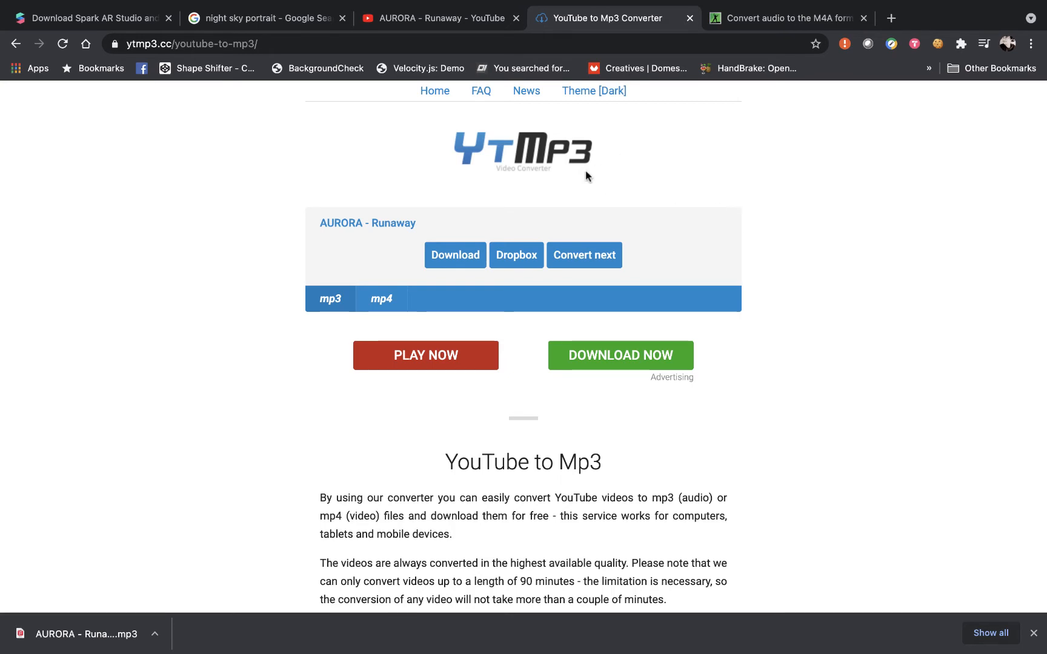
# Step: Upload AURORA - Runaway (1).mp3 to the M4A converter on online-convert.com
pyautogui.click(788, 18)
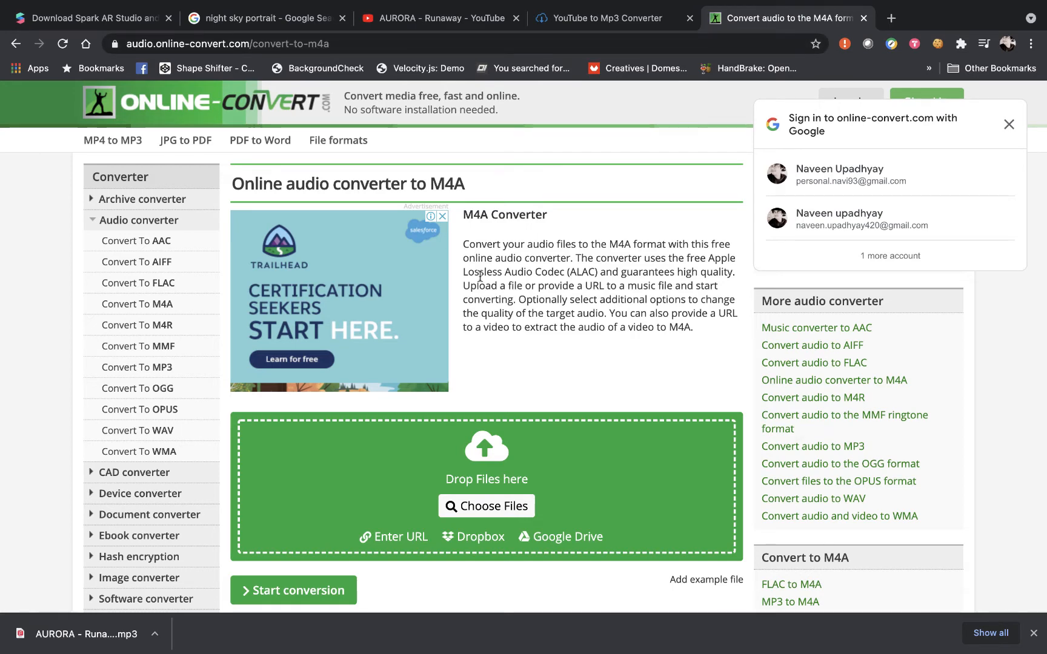
pyautogui.scroll(-5, 479, 307)
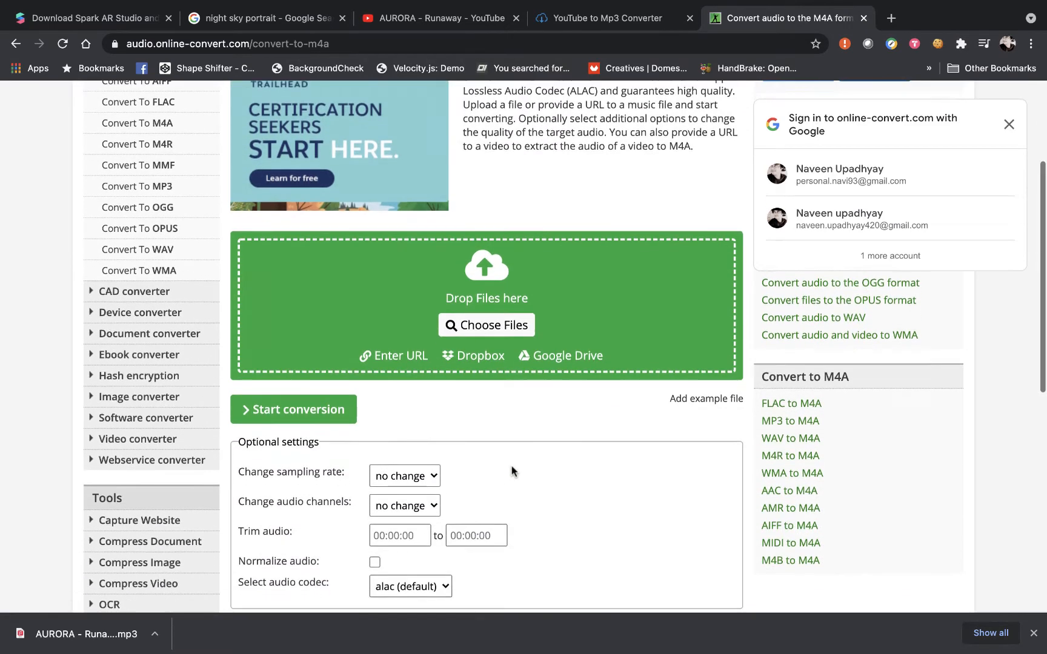
pyautogui.scroll(-2, 511, 471)
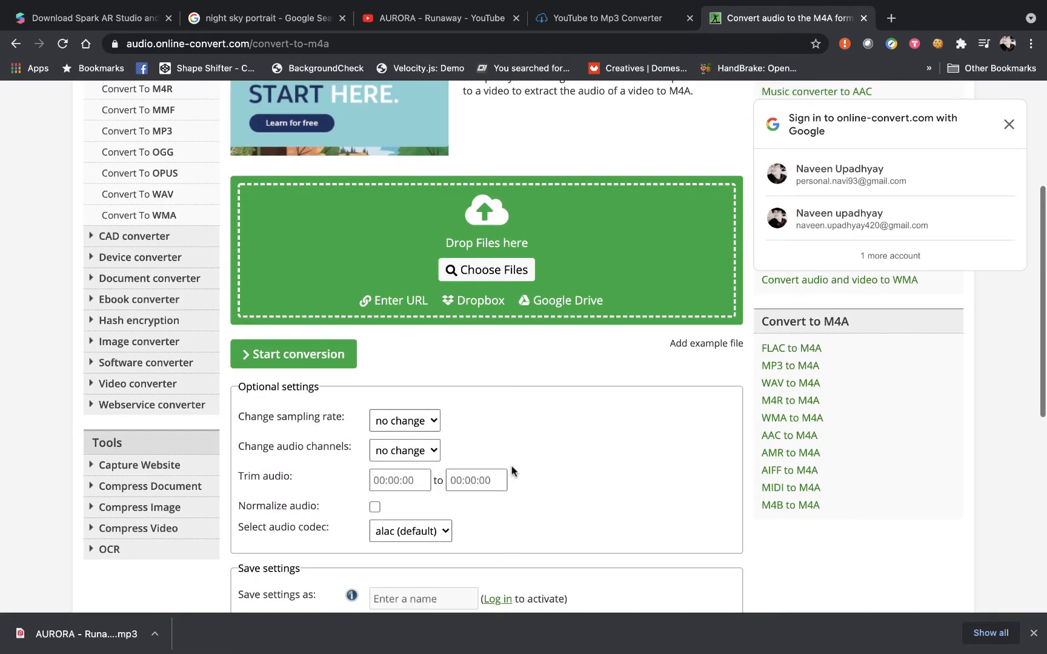
pyautogui.click(509, 271)
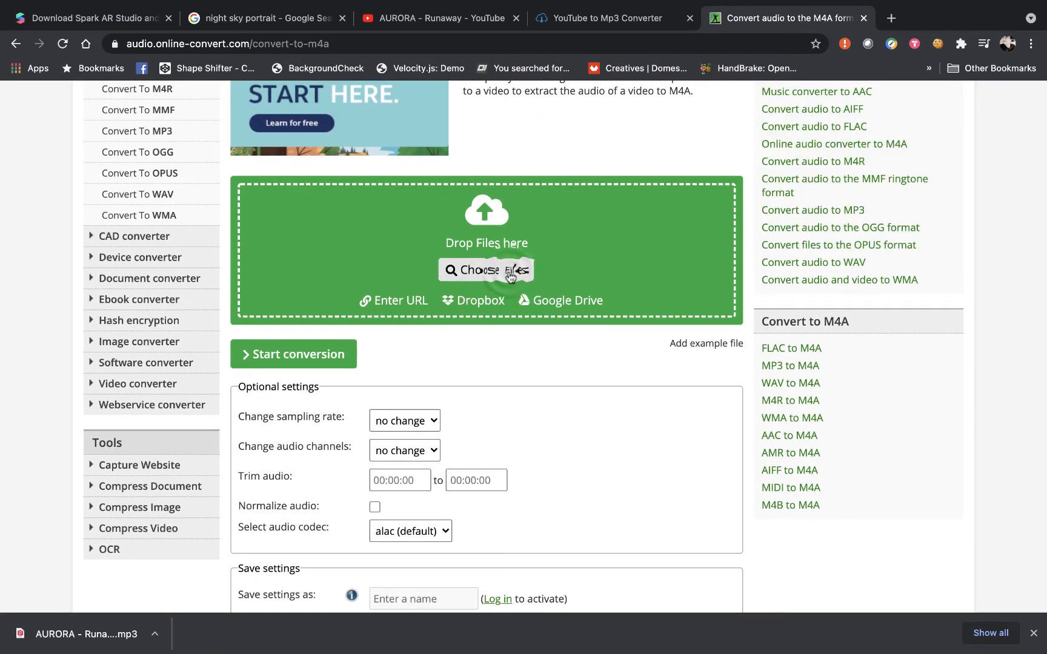
pyautogui.doubleClick(428, 241)
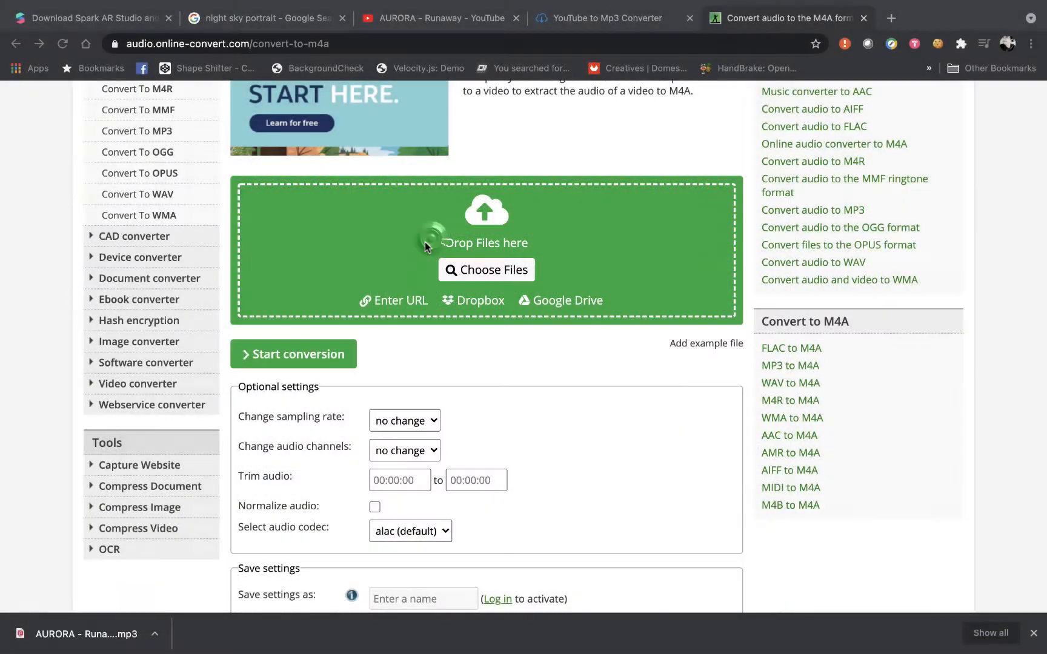
# Step: Set the conversion's sampling rate to 44100 Hz and its audio channels to mono
pyautogui.scroll(-4, 479, 351)
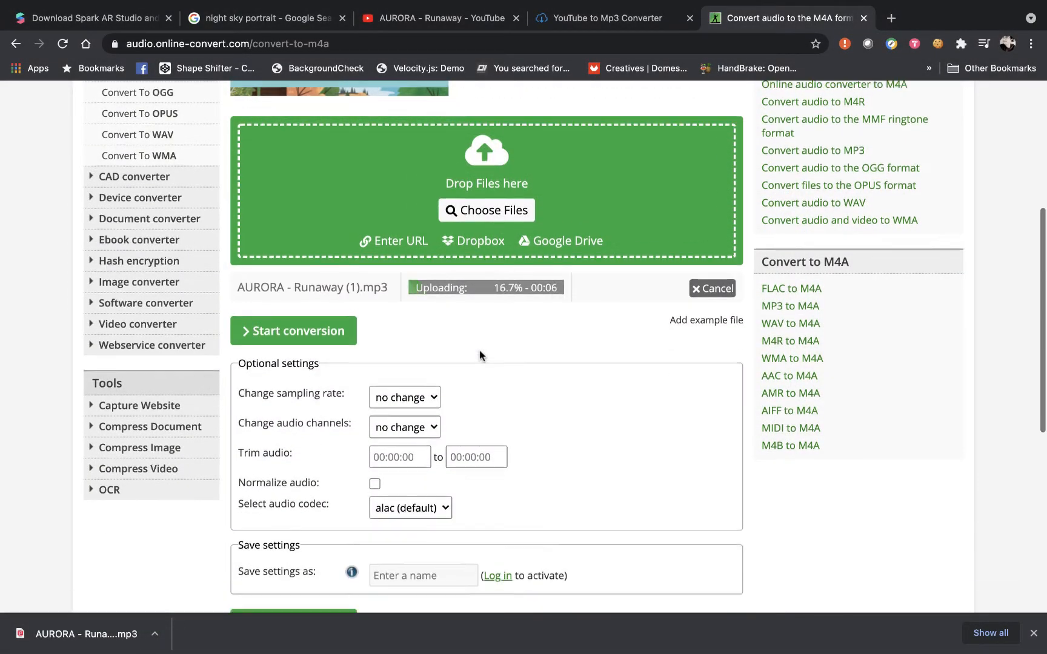
pyautogui.click(419, 357)
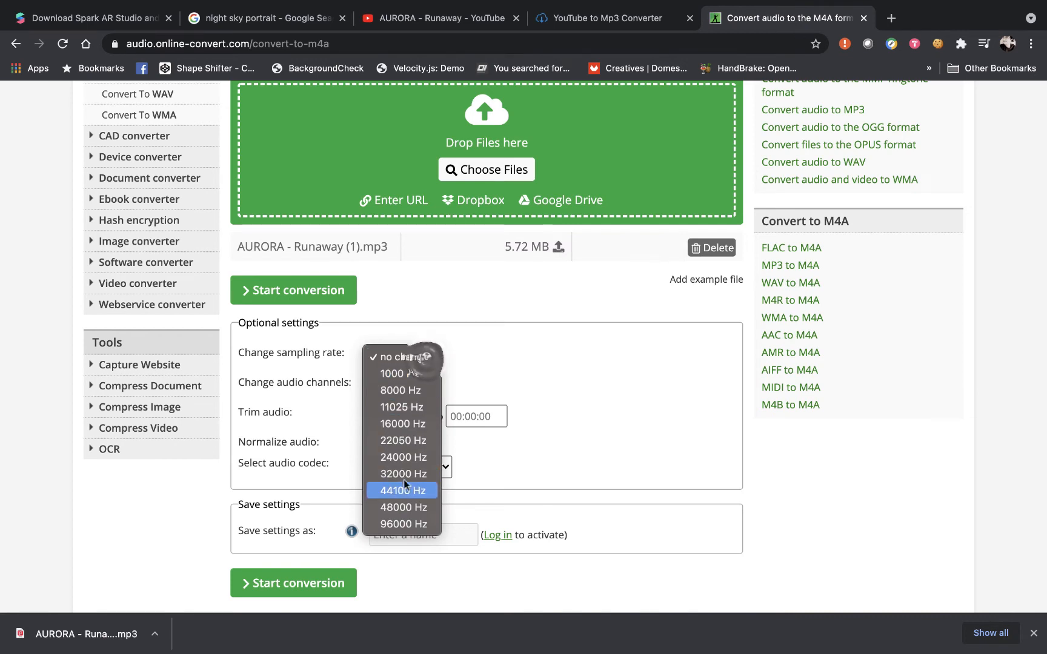
pyautogui.click(400, 489)
pyautogui.scroll(-2, 454, 422)
pyautogui.click(425, 348)
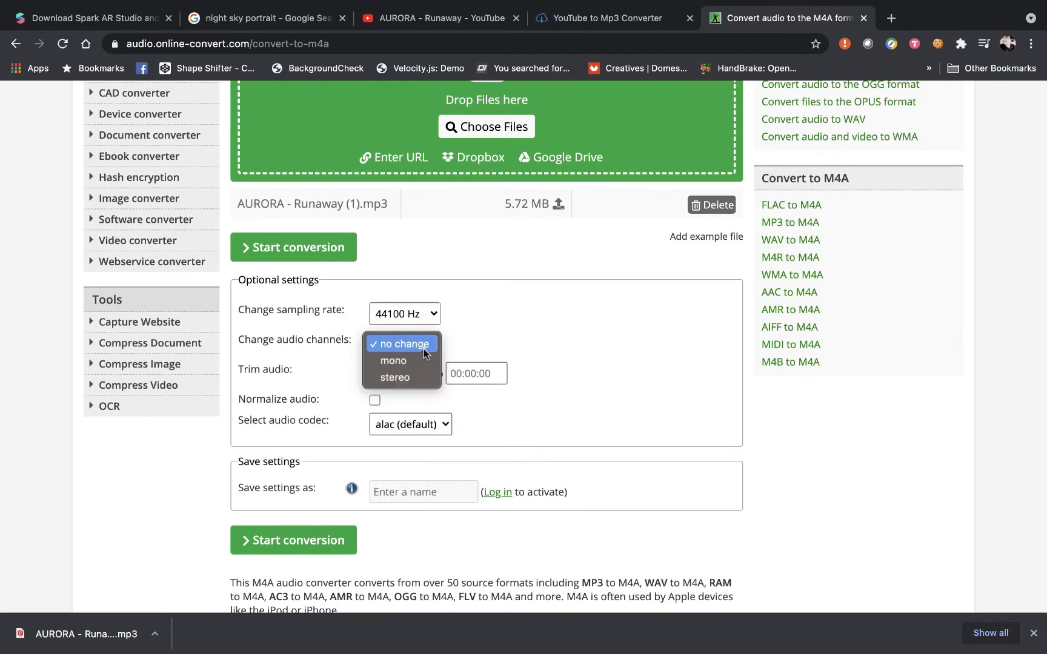
pyautogui.click(416, 365)
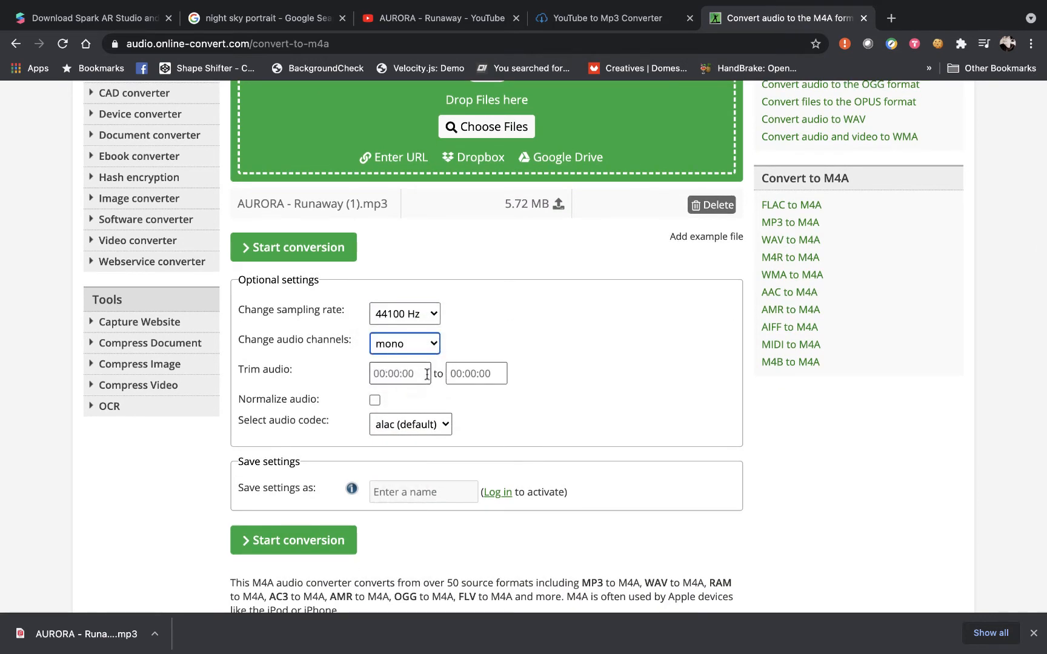
# Step: Set the audio trim range from 00:03:02 to 00:04:00
pyautogui.click(409, 375)
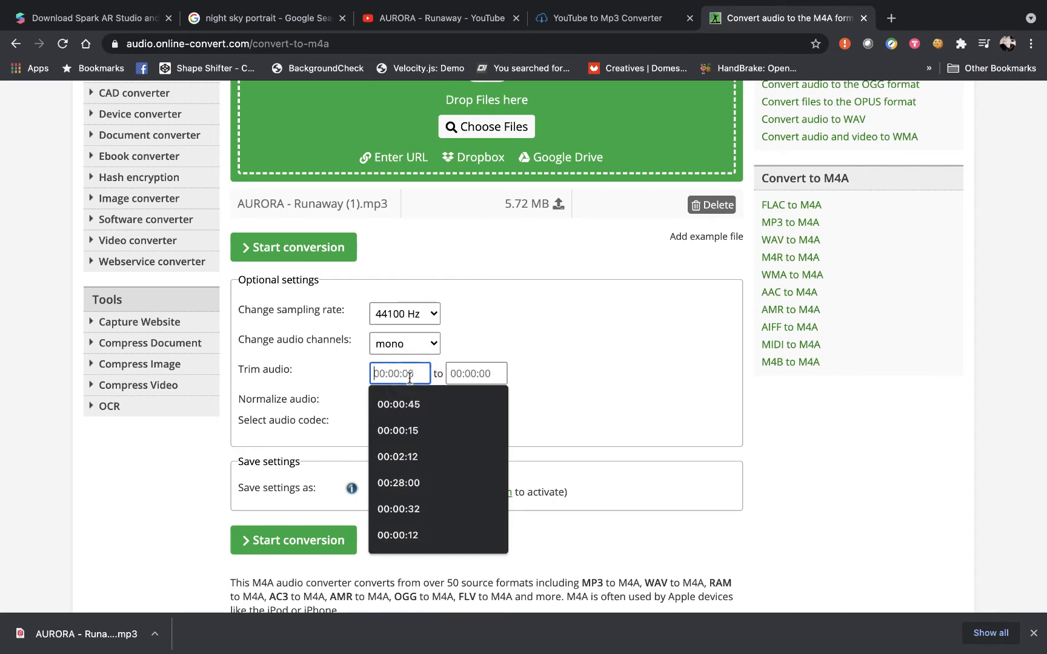
pyautogui.write('00')
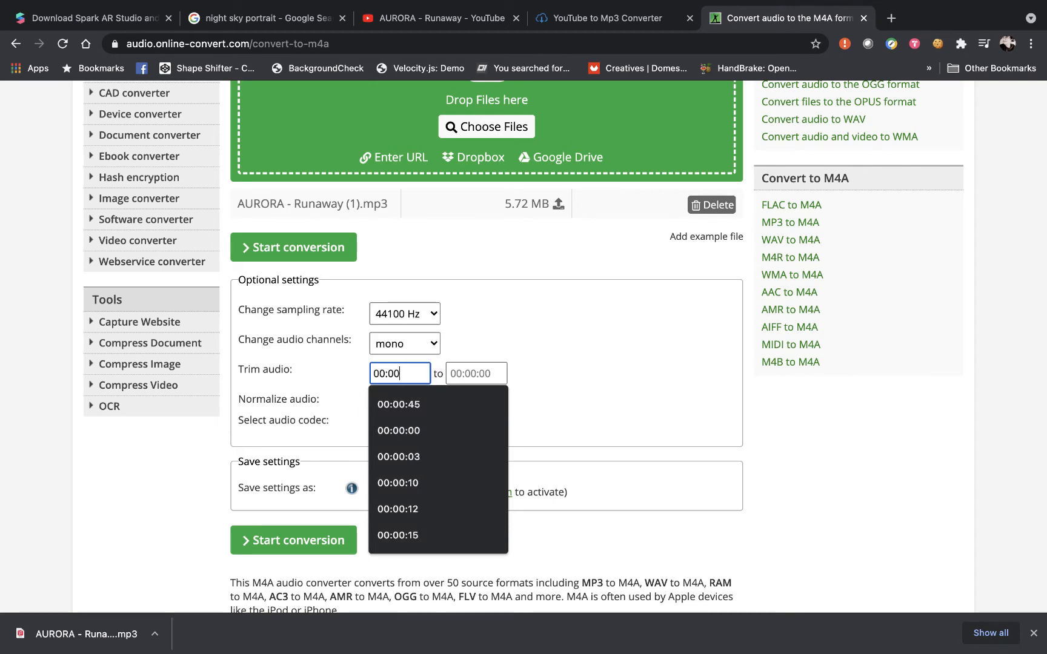
pyautogui.write(':03')
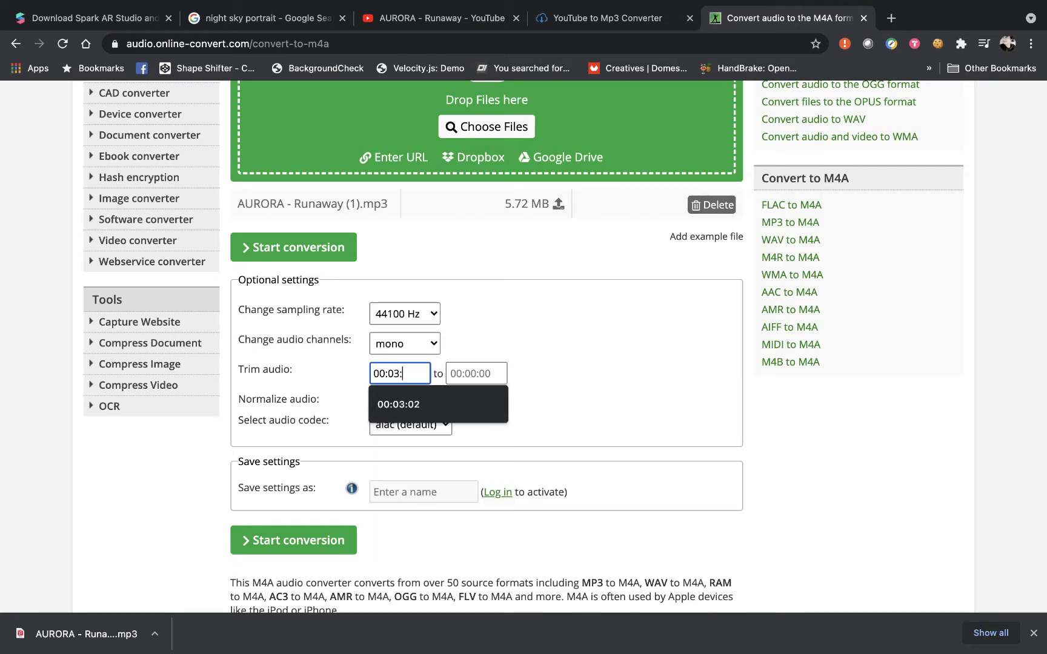
pyautogui.write(':')
pyautogui.press('Down')
pyautogui.press('Return')
pyautogui.click(462, 374)
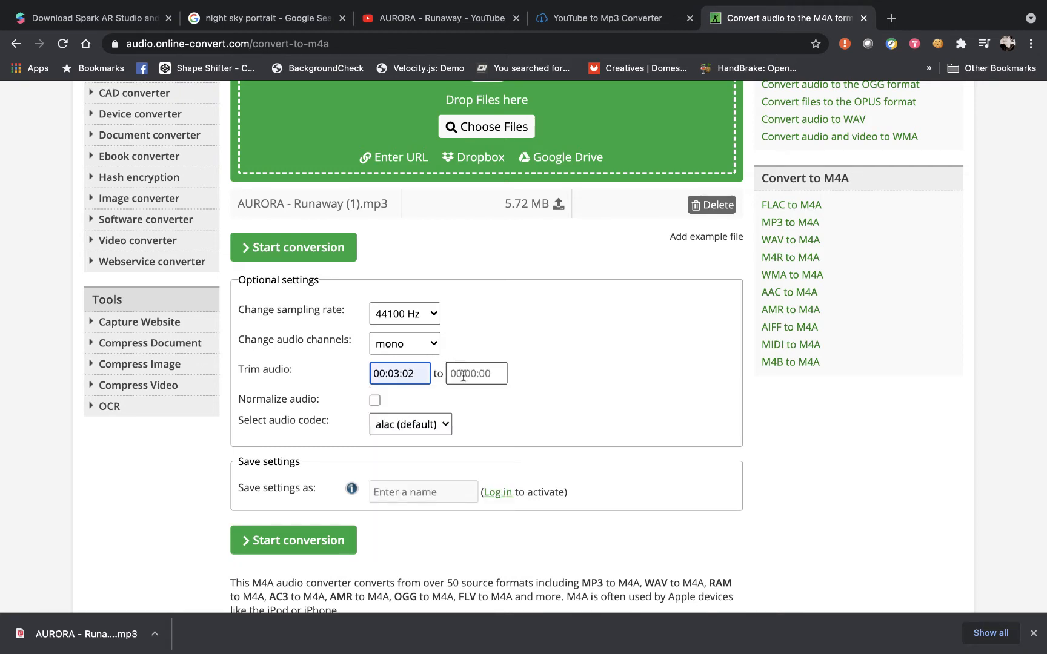
pyautogui.write('00')
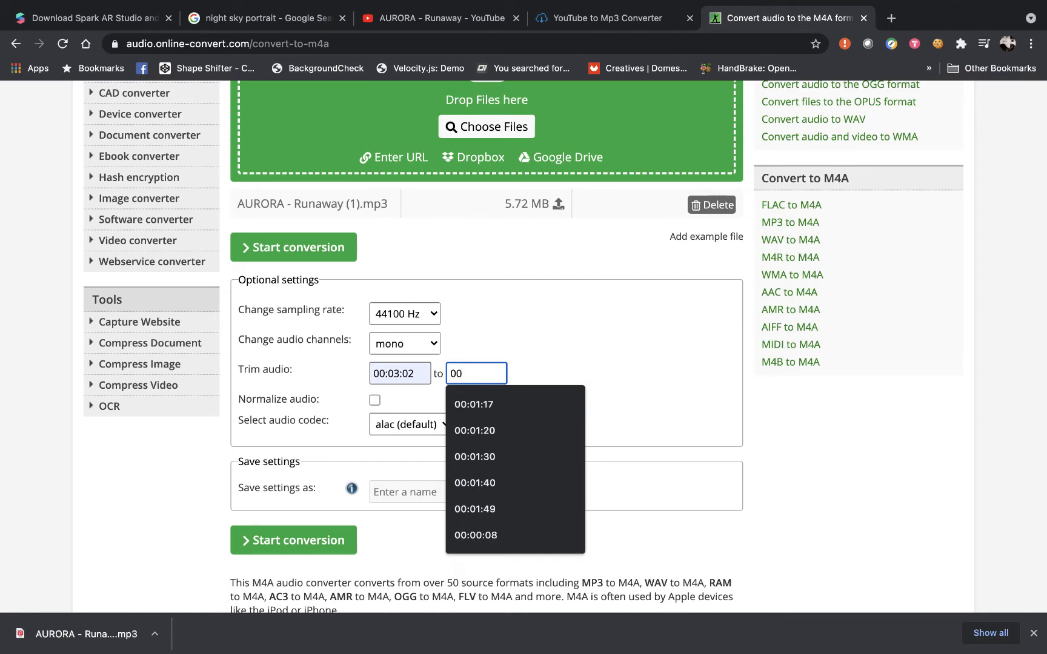
pyautogui.write(':04')
pyautogui.press('Down')
pyautogui.press('Return')
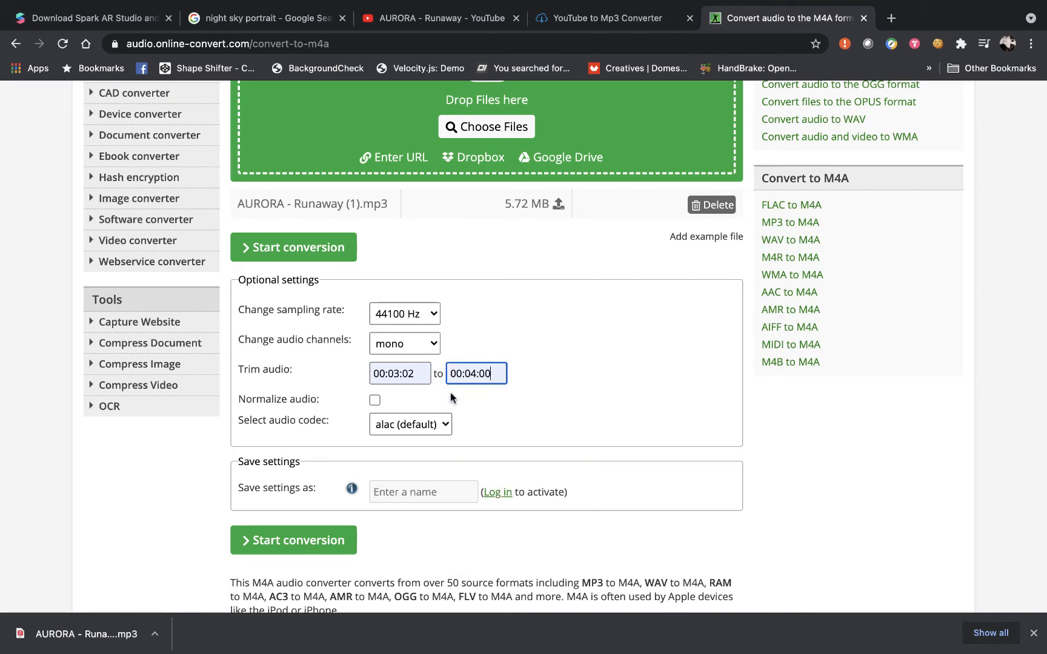
# Step: Choose the aac audio codec and convert the uploaded file to M4A
pyautogui.click(407, 424)
pyautogui.click(410, 442)
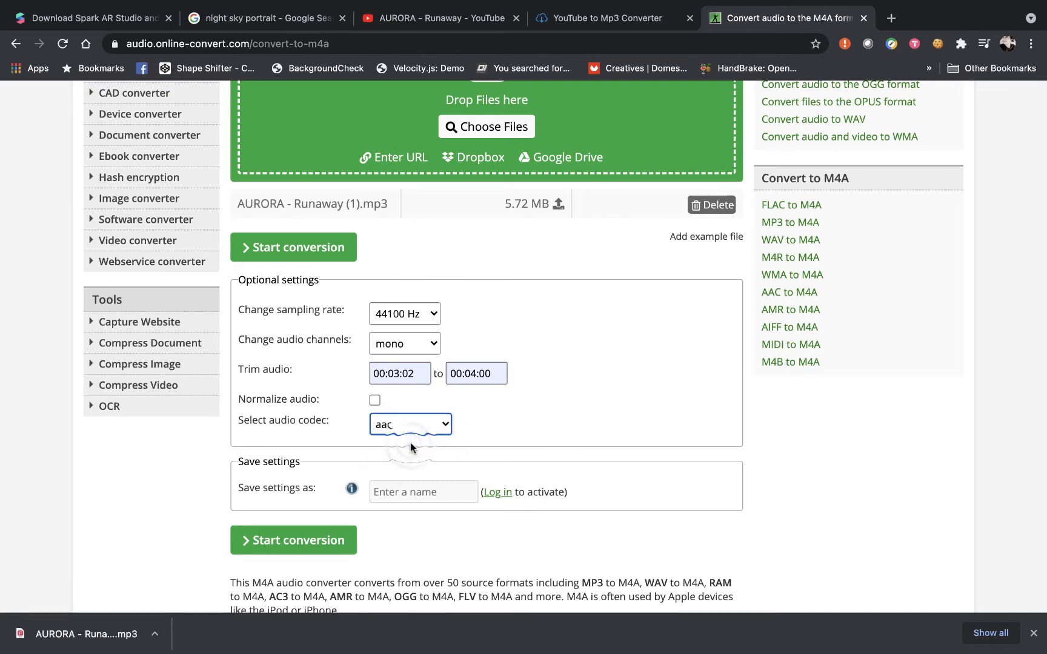
pyautogui.doubleClick(283, 419)
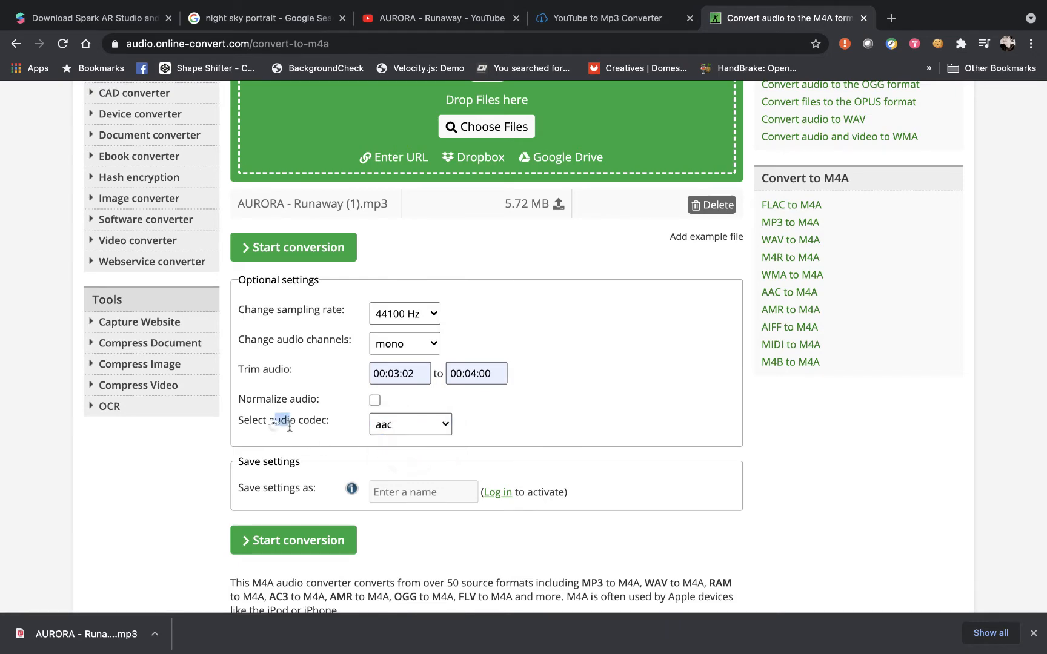
pyautogui.click(291, 541)
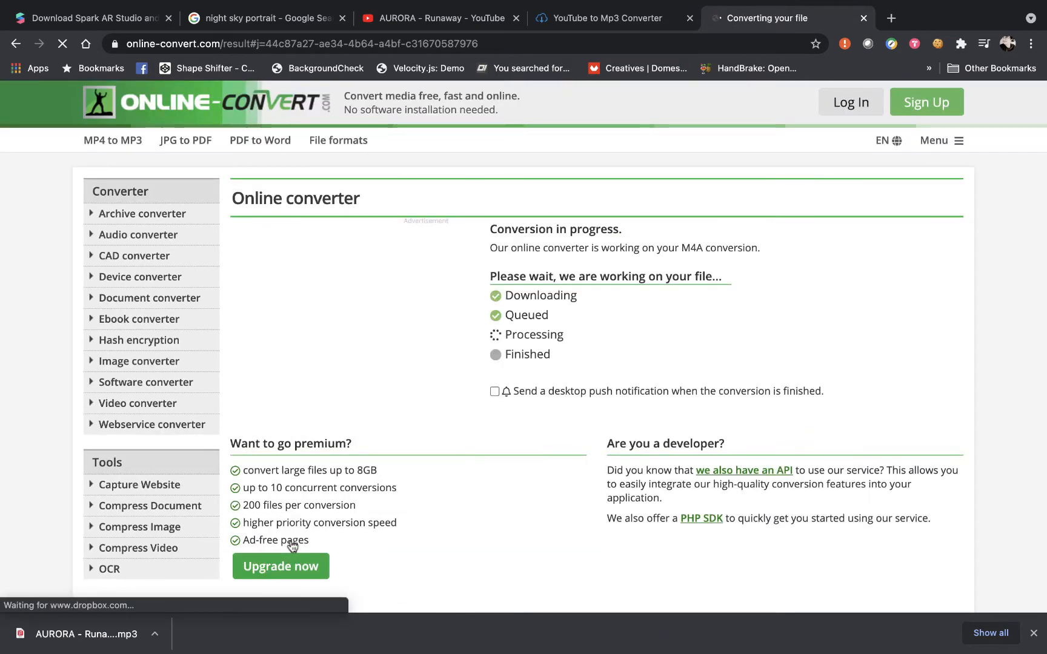
pyautogui.scroll(-1, 525, 476)
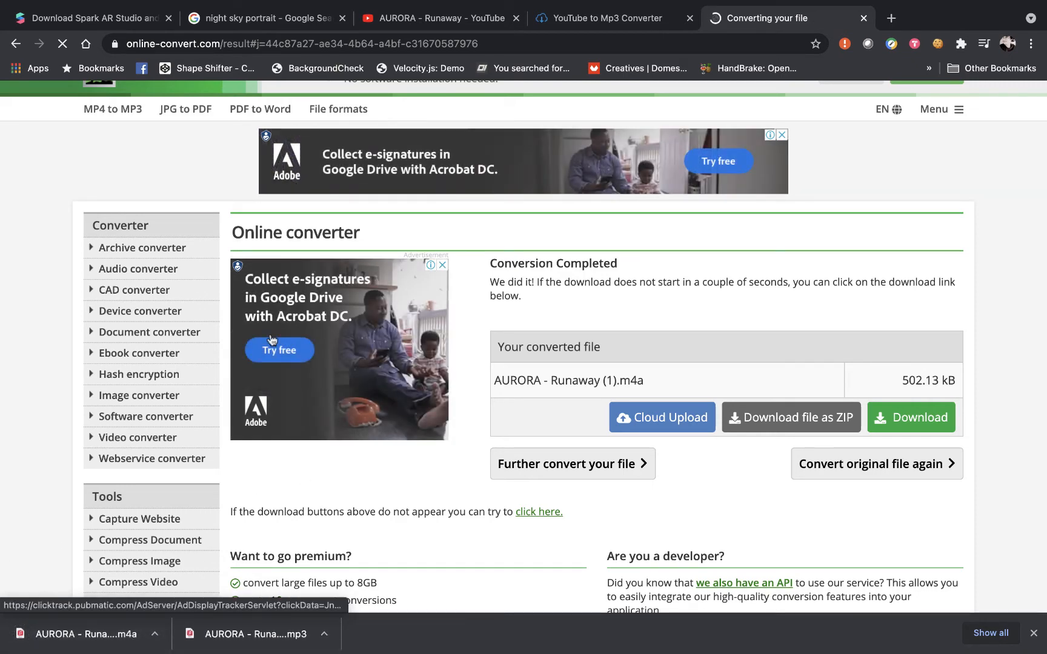
# Step: Switch to Spark AR Studio and add a rectangle object to the scene
pyautogui.hotkey('ctrl', 'Left')
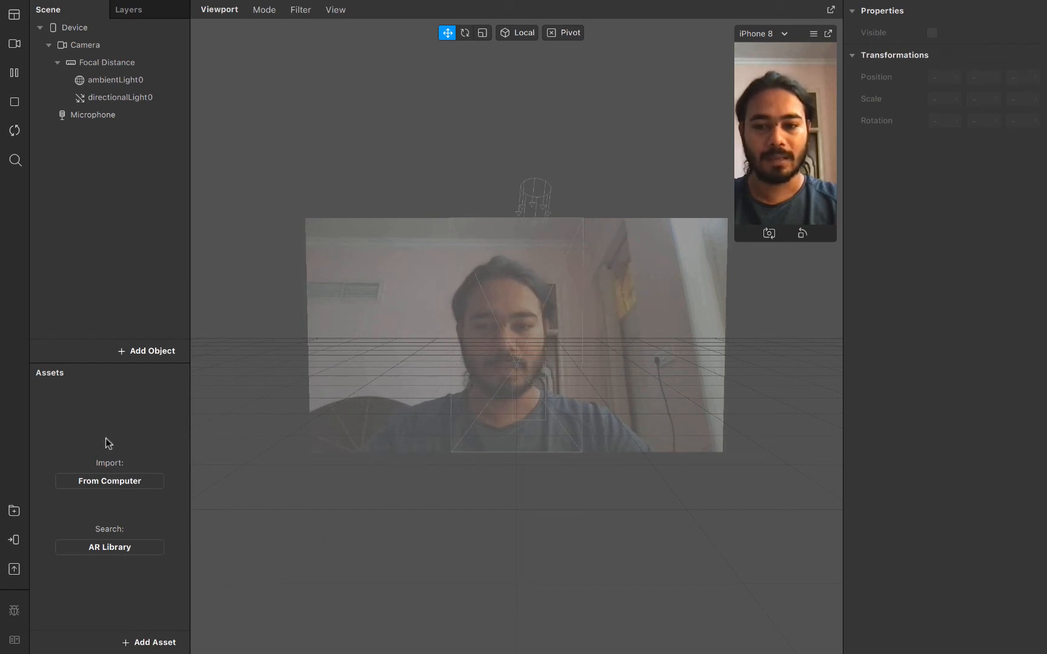
pyautogui.click(127, 349)
pyautogui.write('rec')
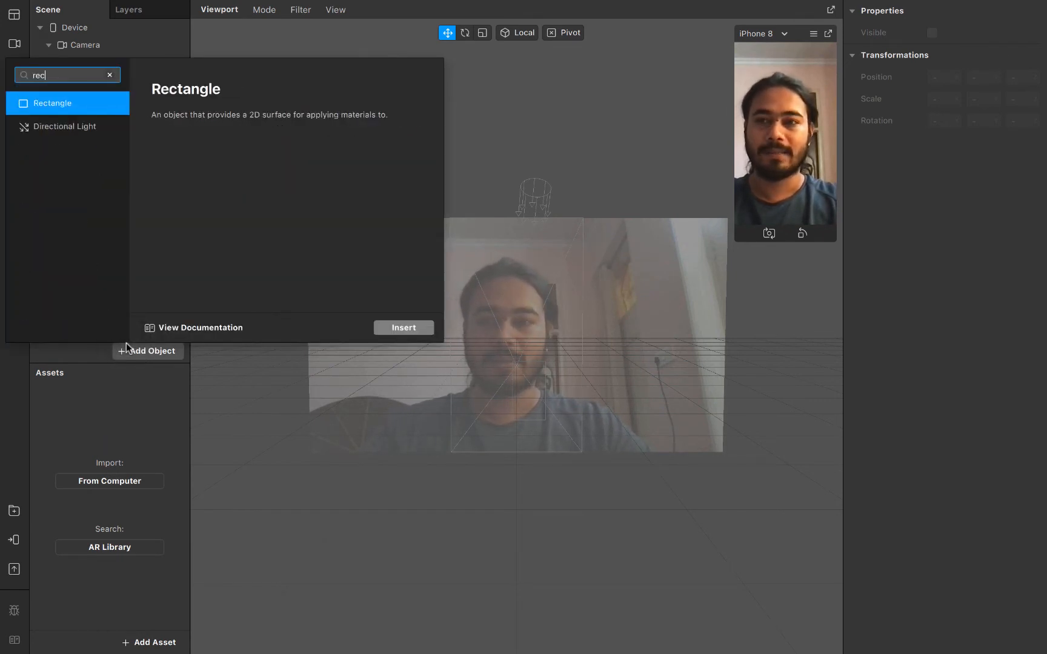
pyautogui.press('Return')
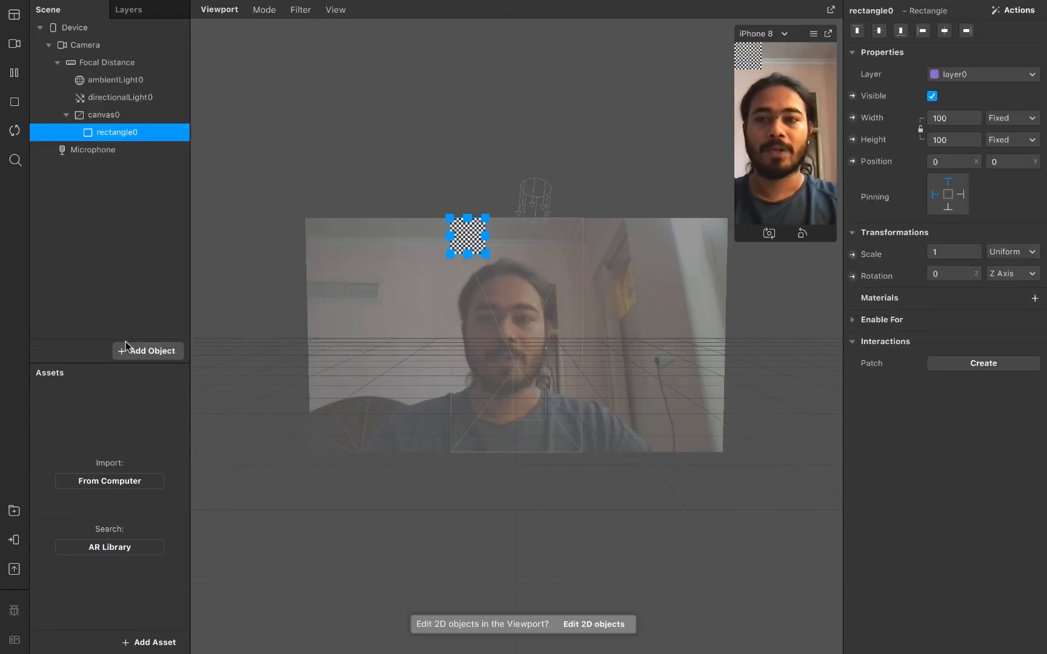
# Step: Make rectangle0 fill the full width and height of its canvas
pyautogui.click(120, 118)
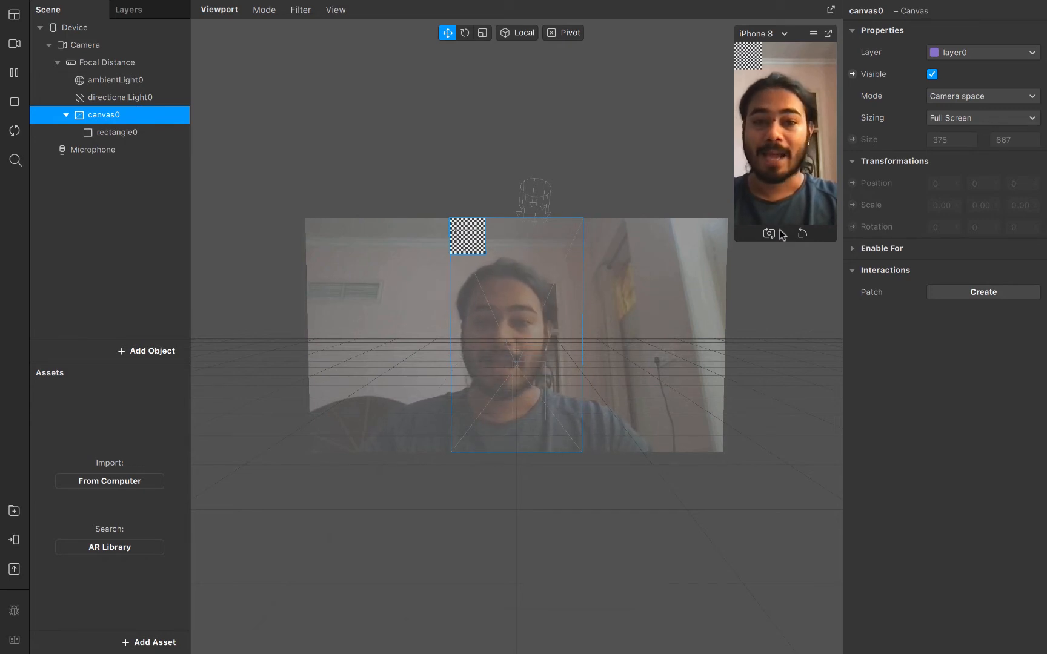
pyautogui.click(124, 132)
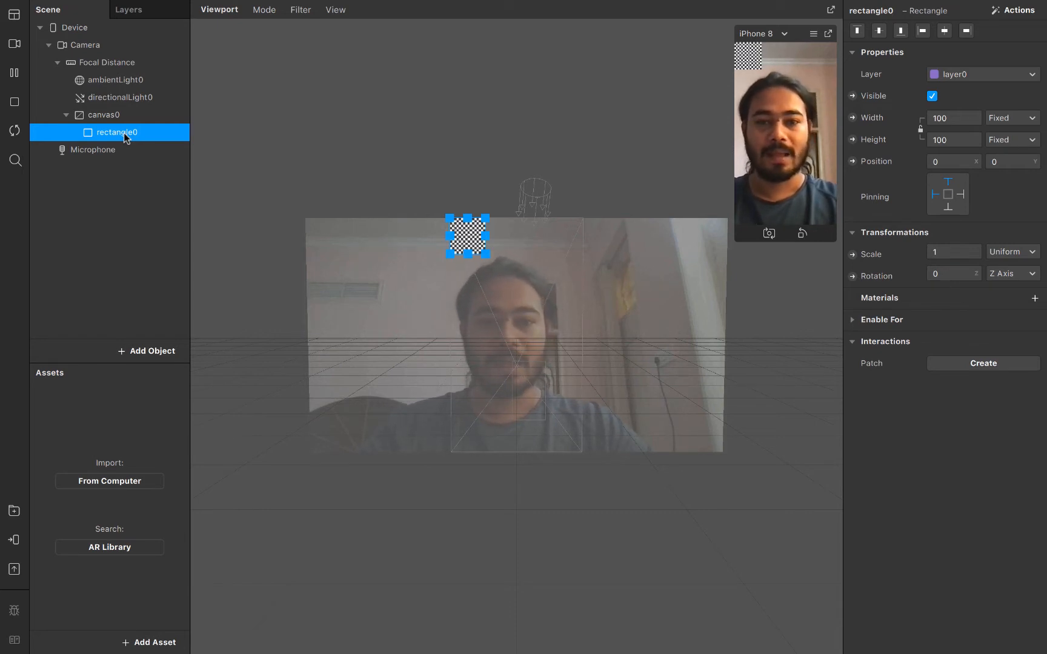
pyautogui.click(956, 116)
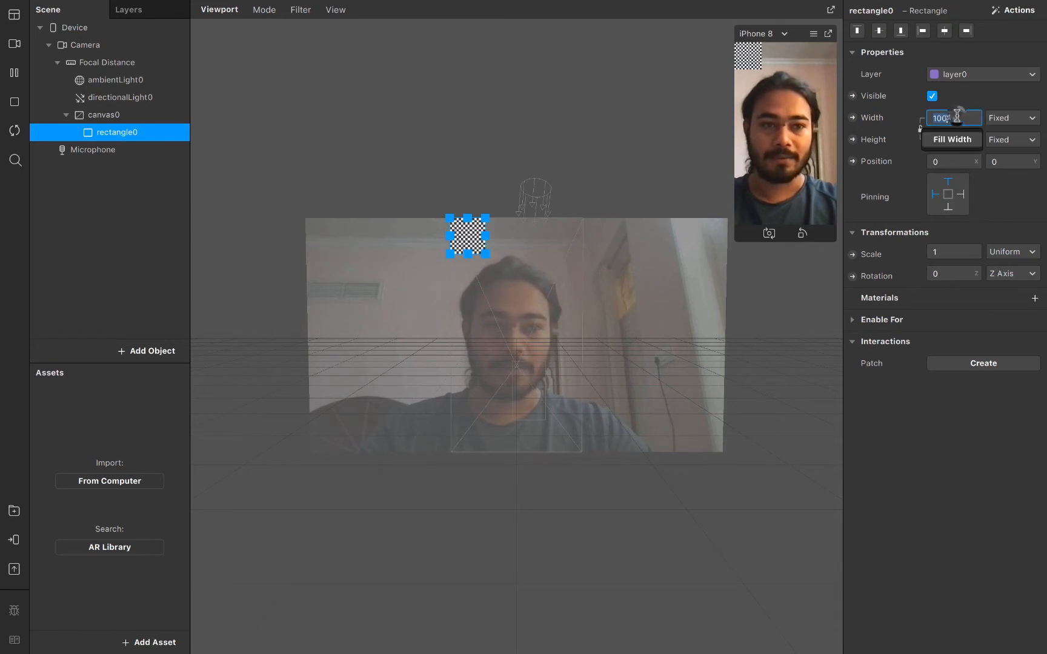
pyautogui.click(954, 140)
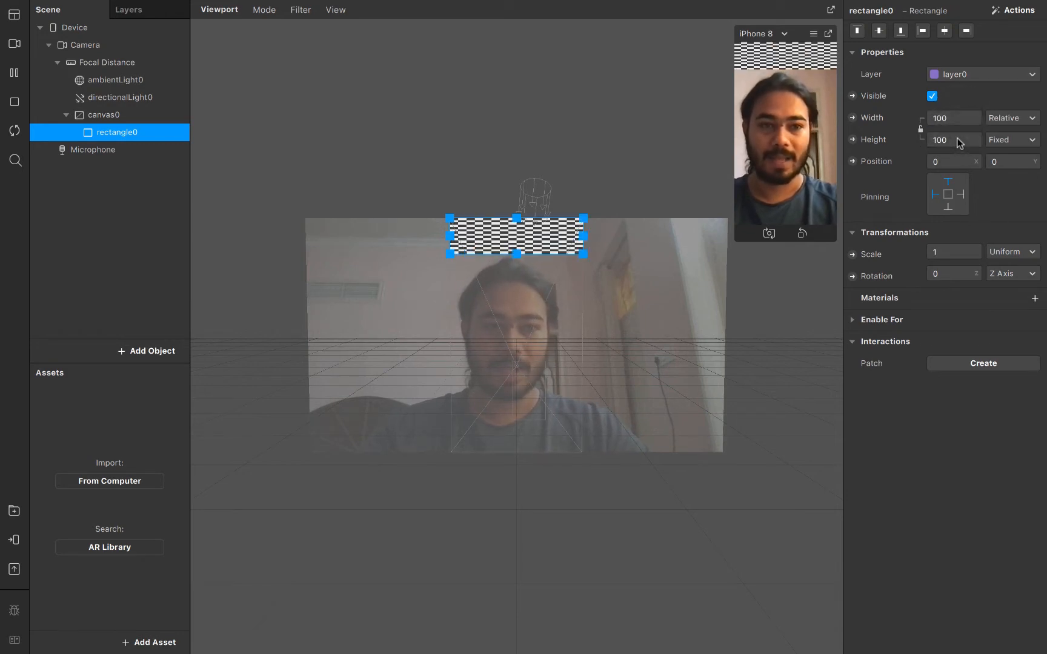
pyautogui.click(957, 141)
pyautogui.click(957, 159)
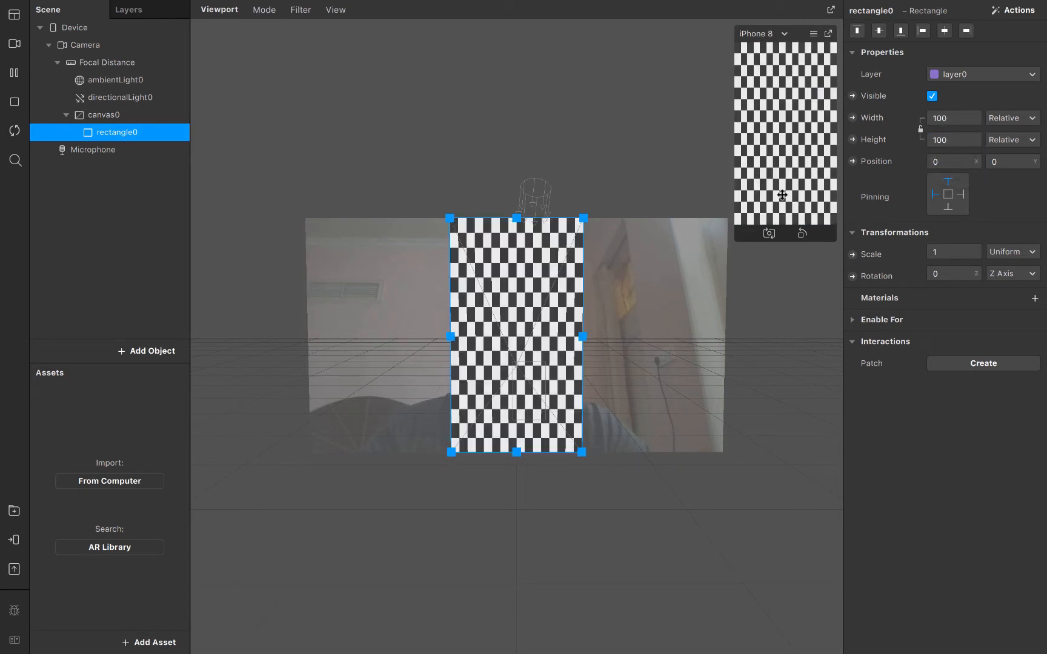
# Step: Create a new material for the rectangle and set its shader type to Flat
pyautogui.click(1034, 298)
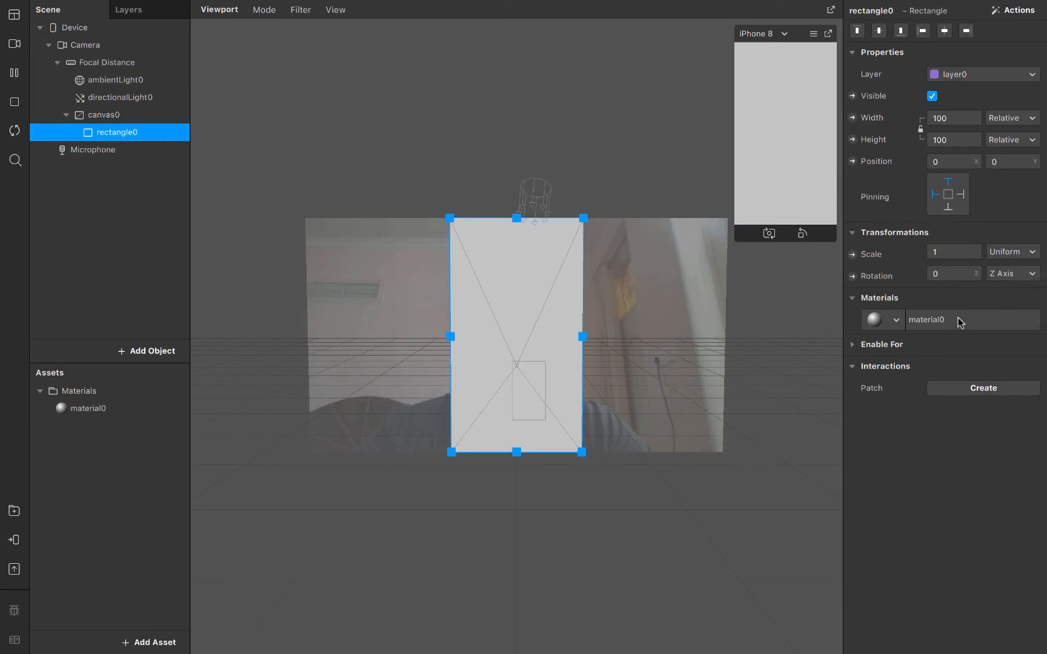
pyautogui.click(959, 321)
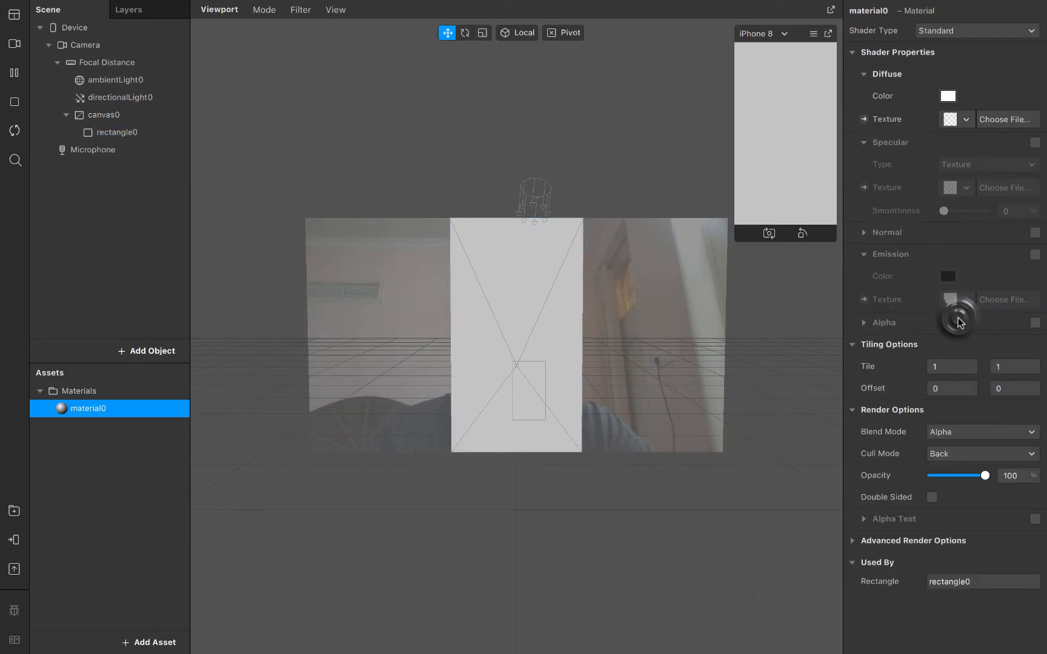
pyautogui.click(982, 32)
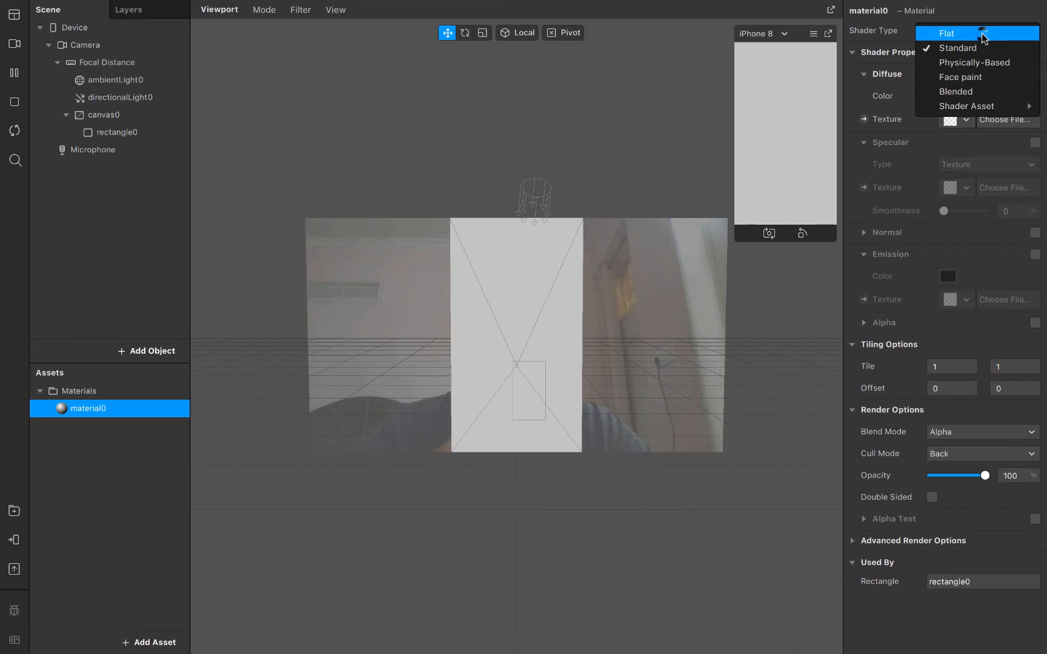
pyautogui.click(981, 33)
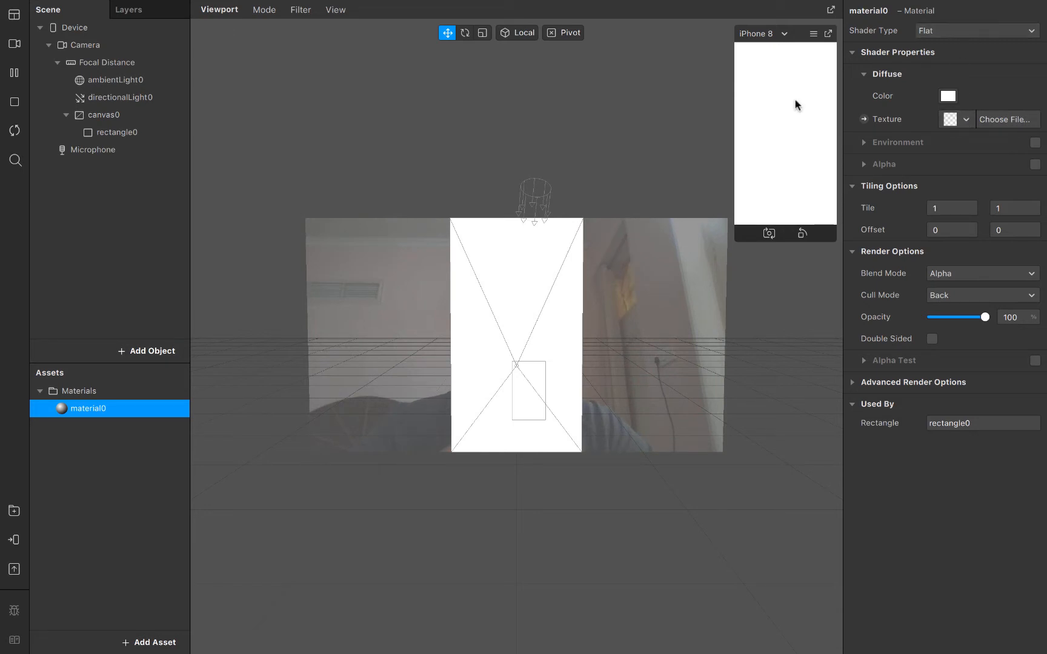
# Step: Add a texture extraction to the Camera object
pyautogui.click(101, 46)
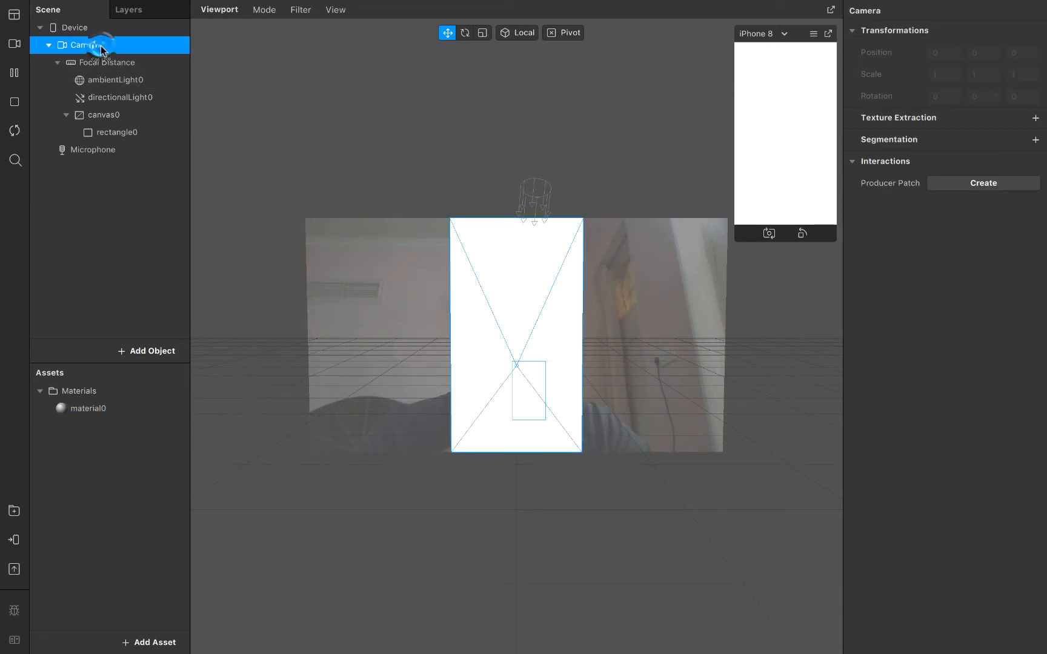
pyautogui.click(1035, 118)
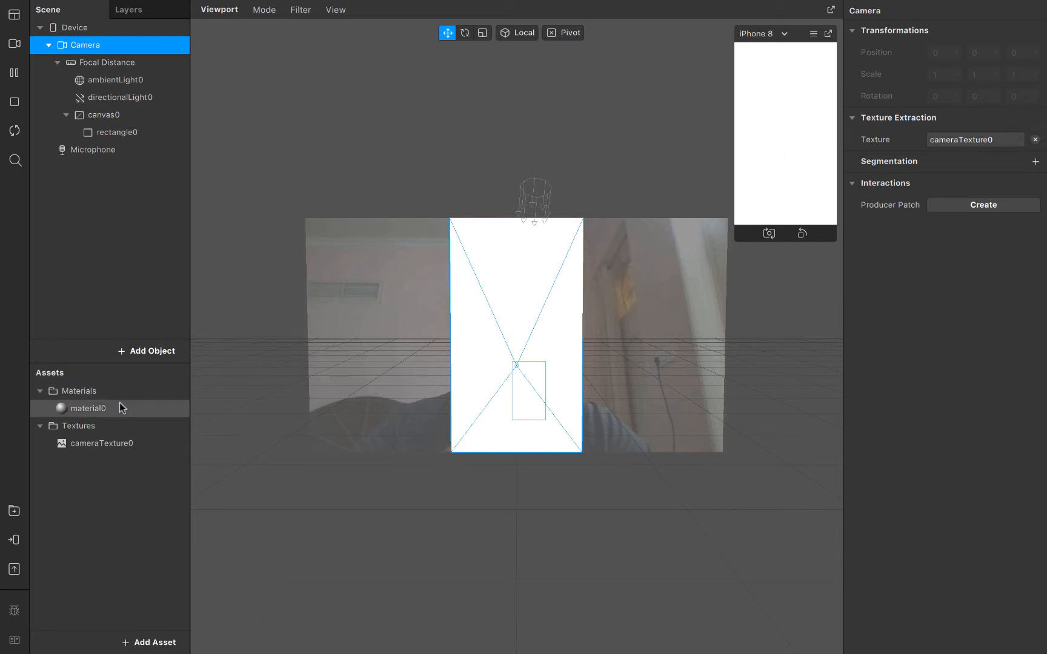
pyautogui.click(17, 48)
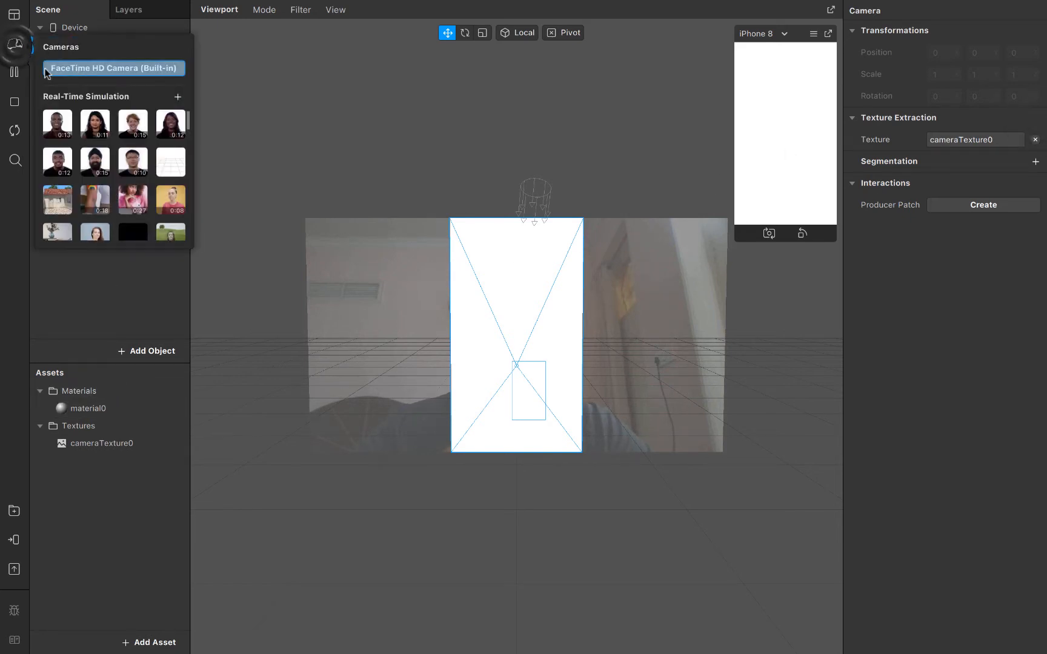
pyautogui.click(59, 321)
pyautogui.moveTo(311, 3)
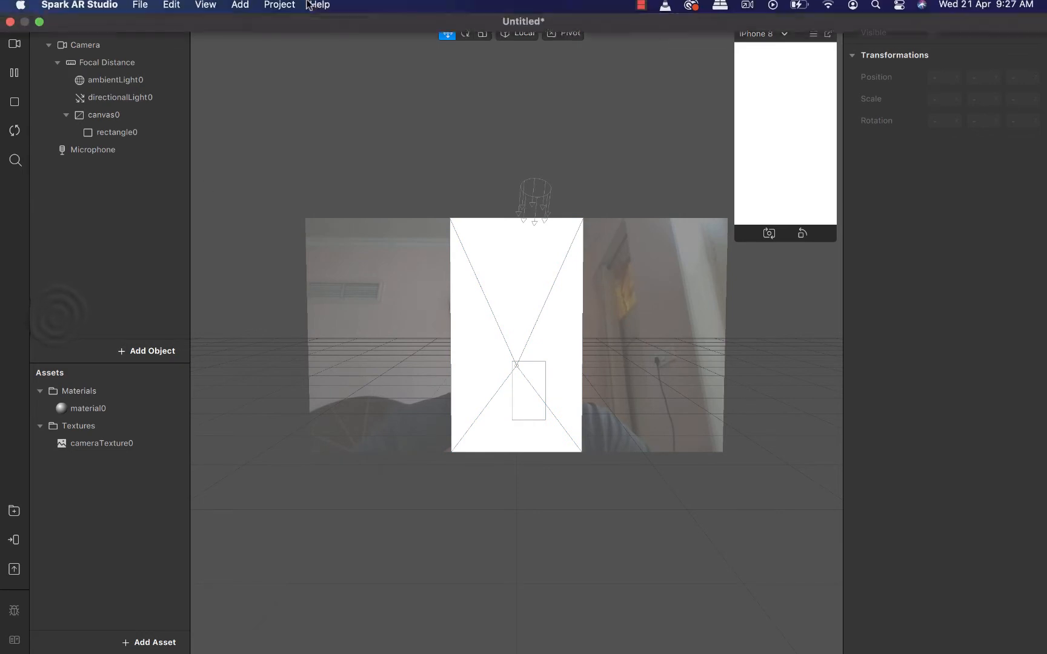
pyautogui.click(639, 7)
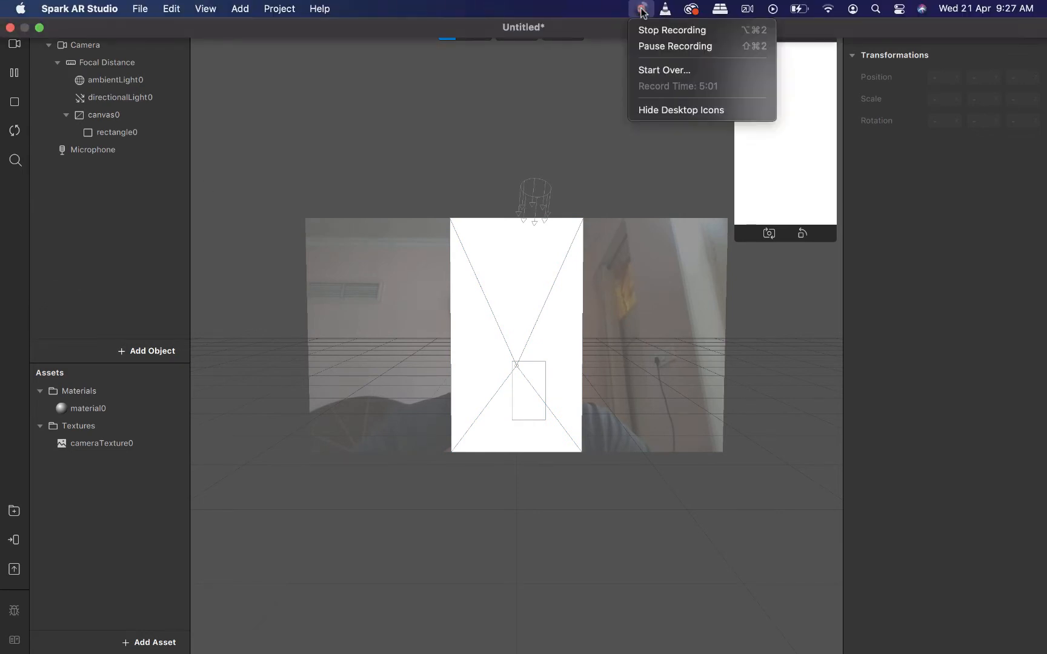
pyautogui.click(661, 44)
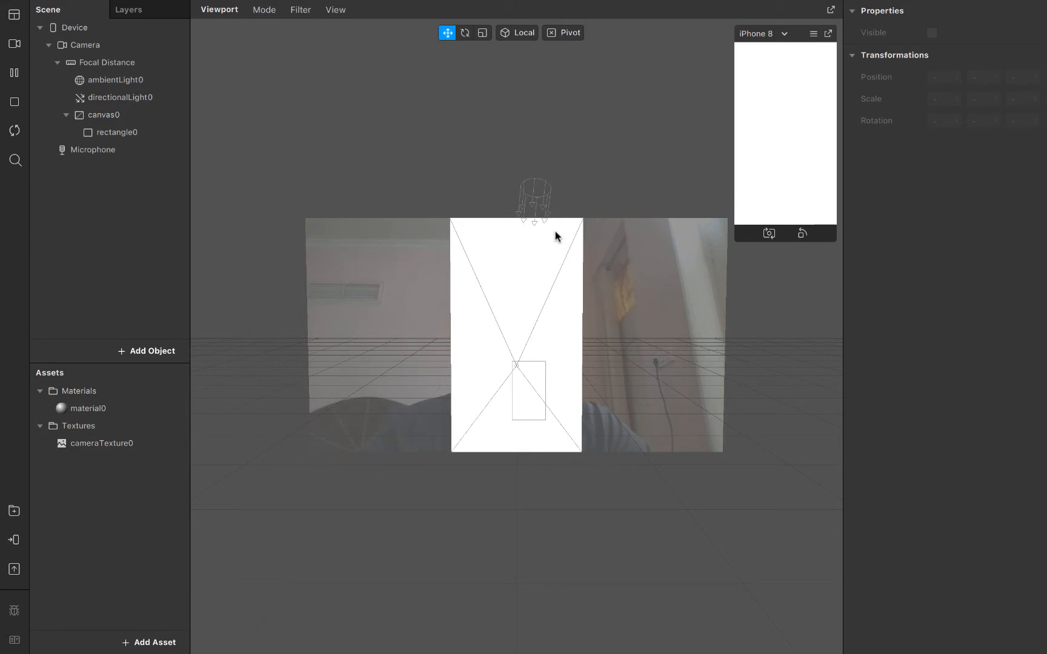
pyautogui.click(108, 62)
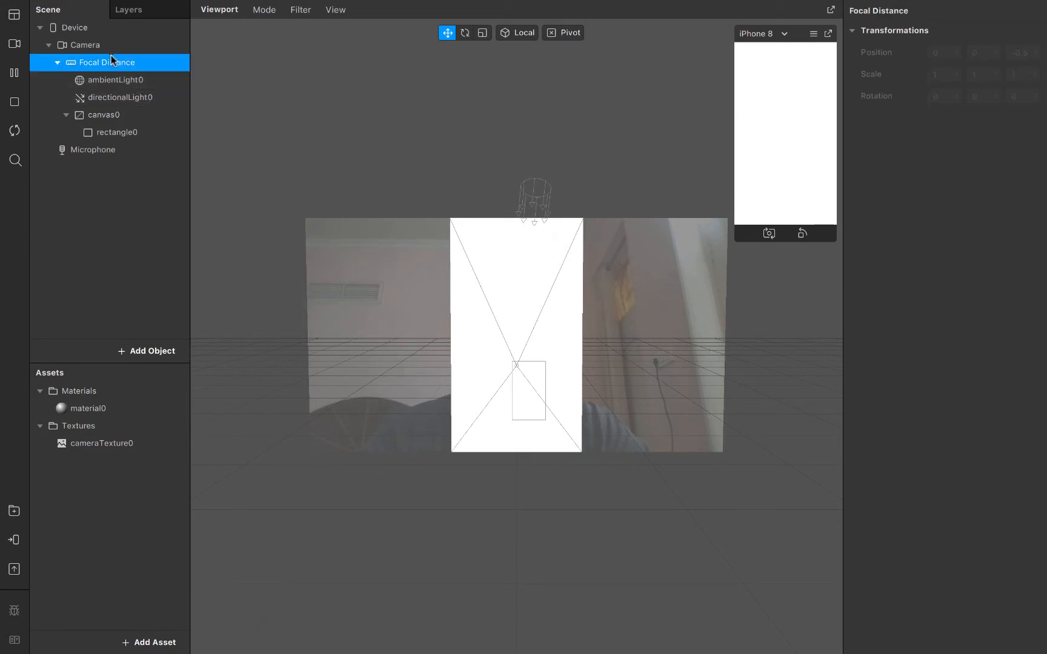
pyautogui.click(105, 47)
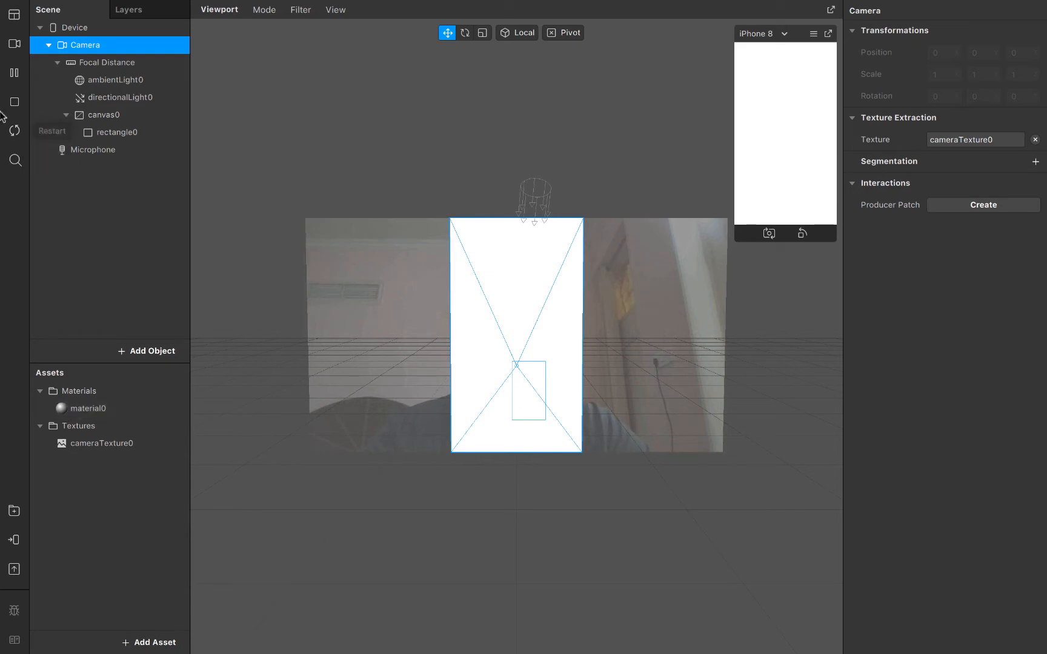
# Step: Open the Patch Editor, enlarge it and place a cameraTexture0 patch in it
pyautogui.click(14, 14)
pyautogui.click(58, 28)
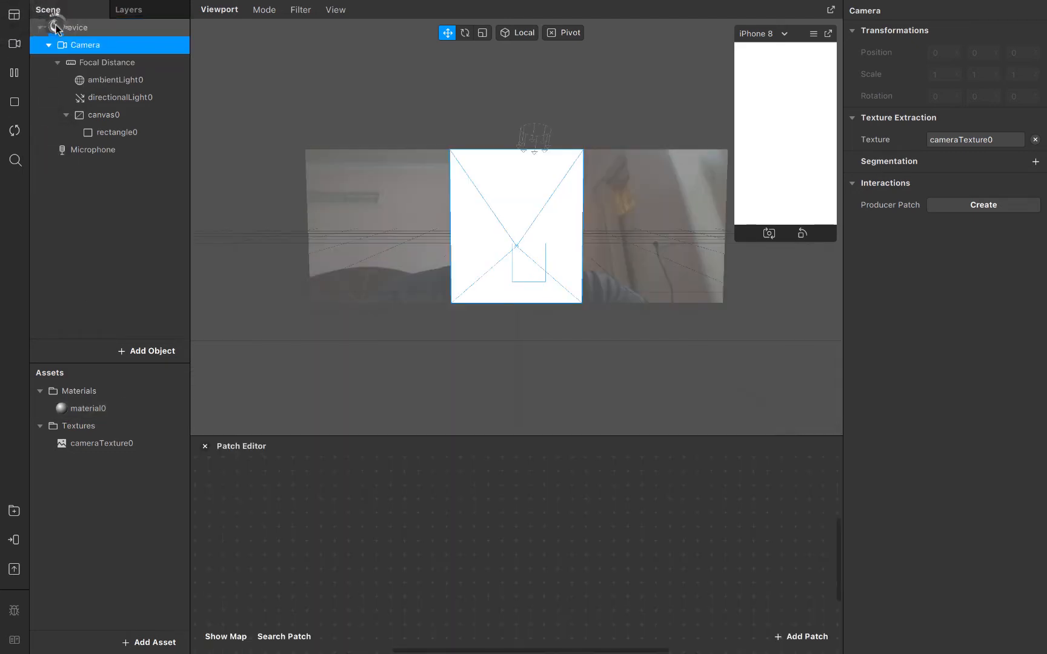
pyautogui.moveTo(281, 434); pyautogui.dragTo(273, 304)
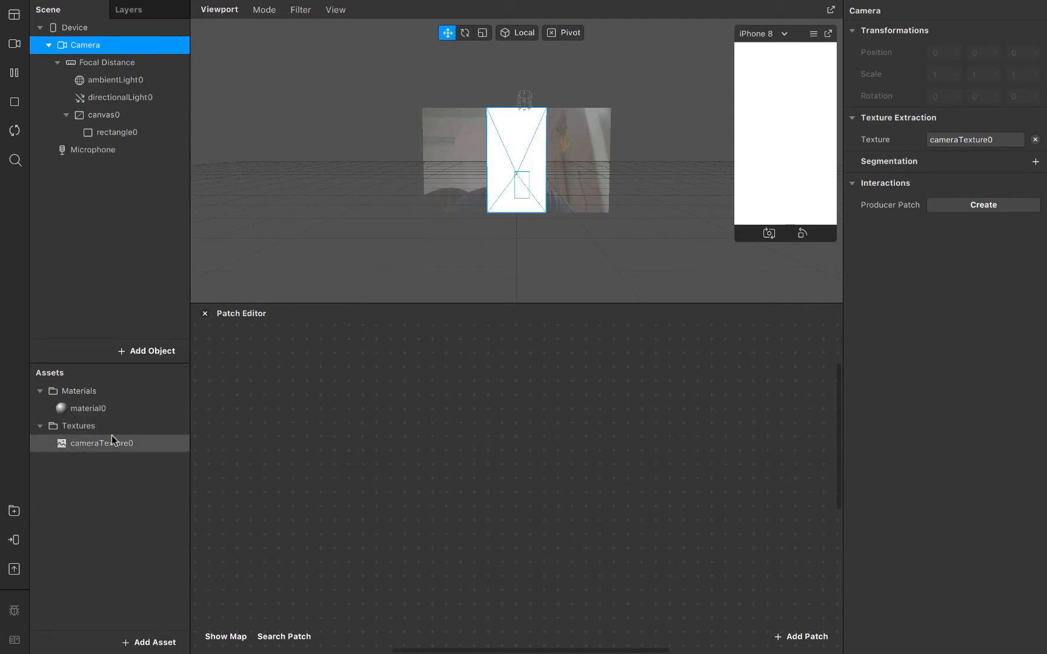
pyautogui.moveTo(110, 441); pyautogui.dragTo(356, 439)
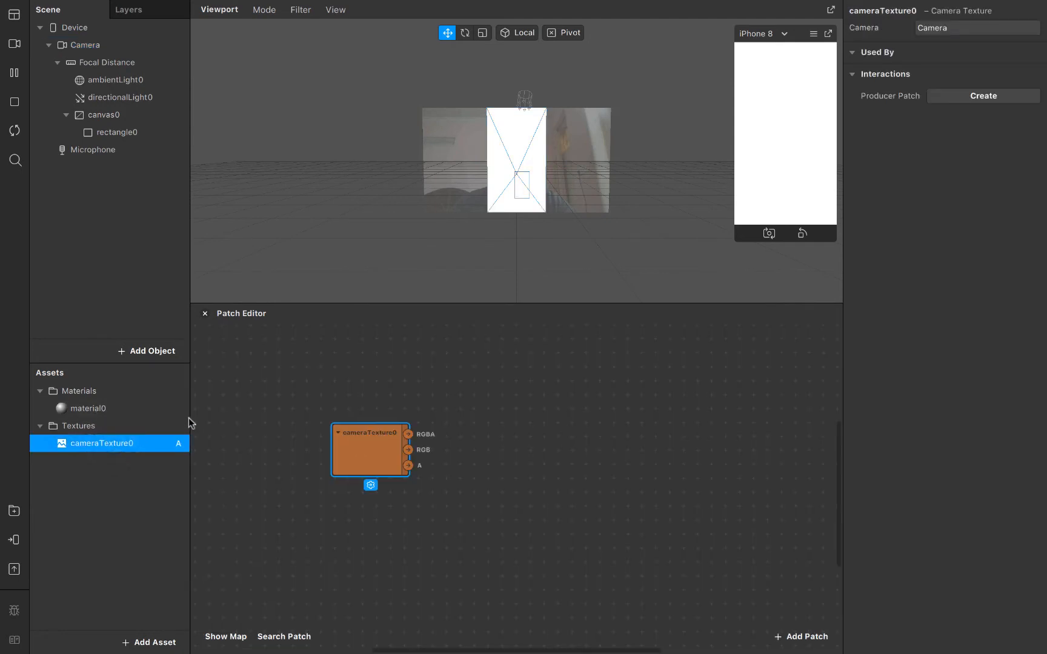
# Step: Try cameraTexture0 as the diffuse texture of material0 and remove it again
pyautogui.click(151, 407)
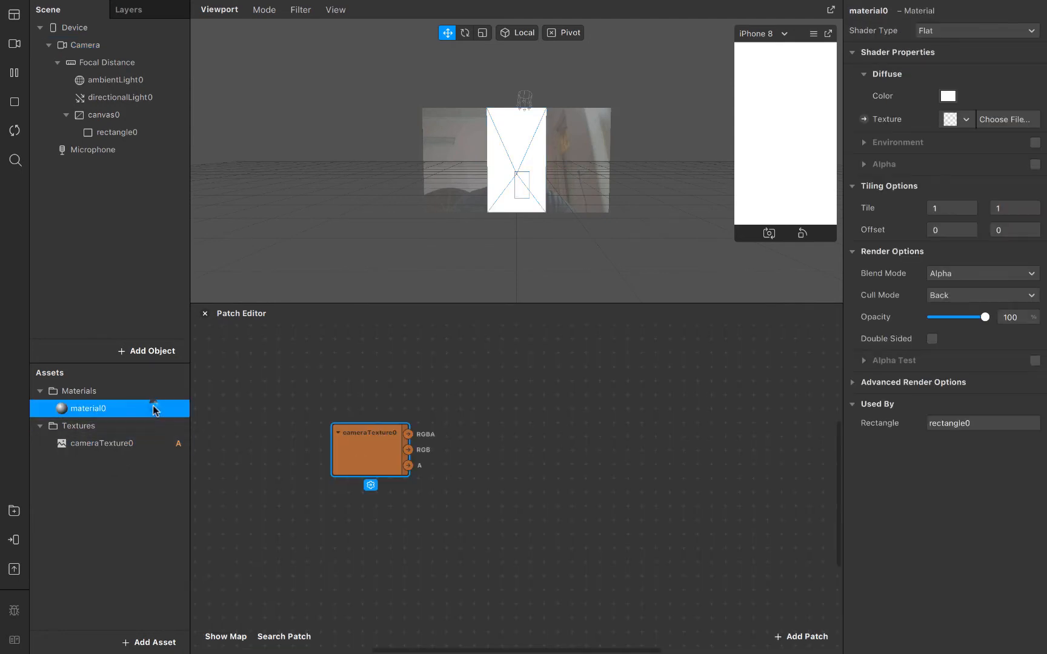
pyautogui.click(964, 119)
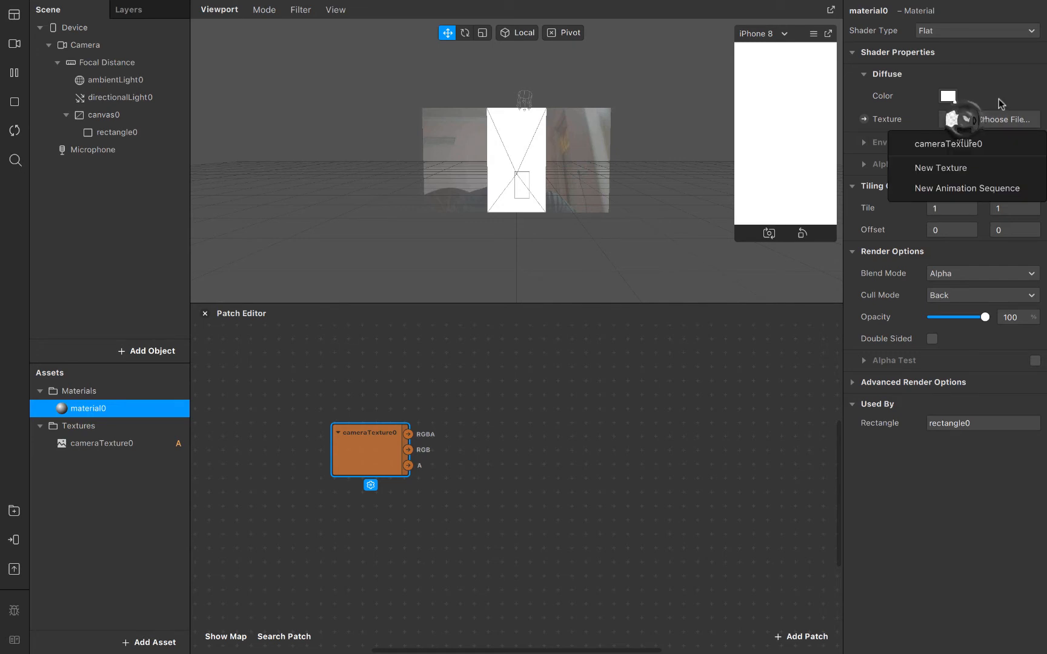
pyautogui.click(967, 145)
pyautogui.click(964, 119)
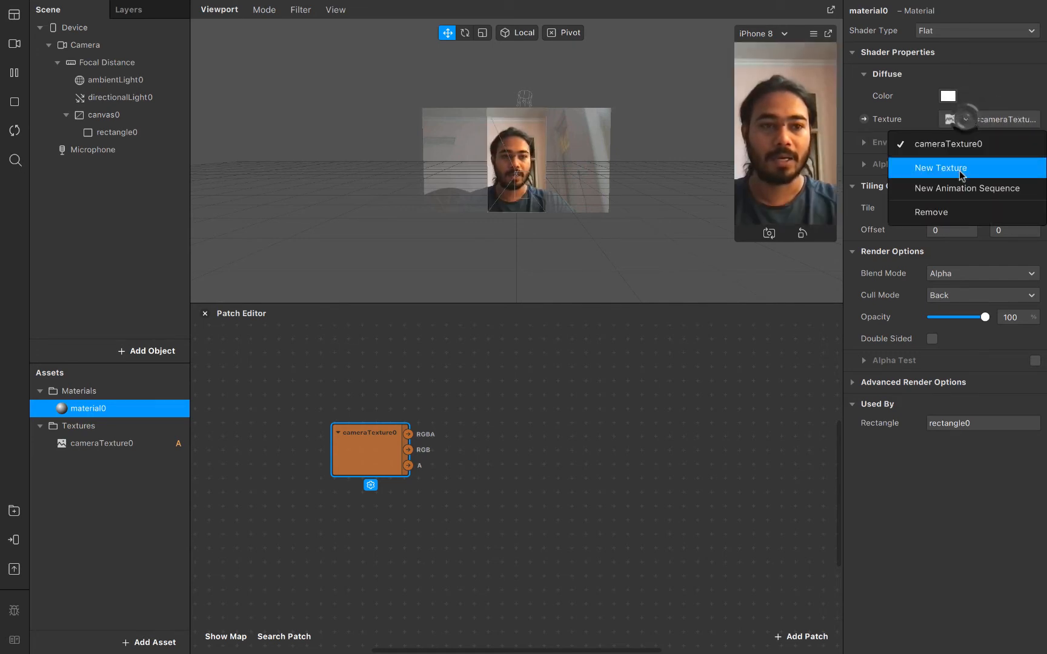
pyautogui.click(969, 212)
# Step: Create a diffuse texture patch for material0 and connect cameraTexture0's RGBA output to it
pyautogui.click(864, 119)
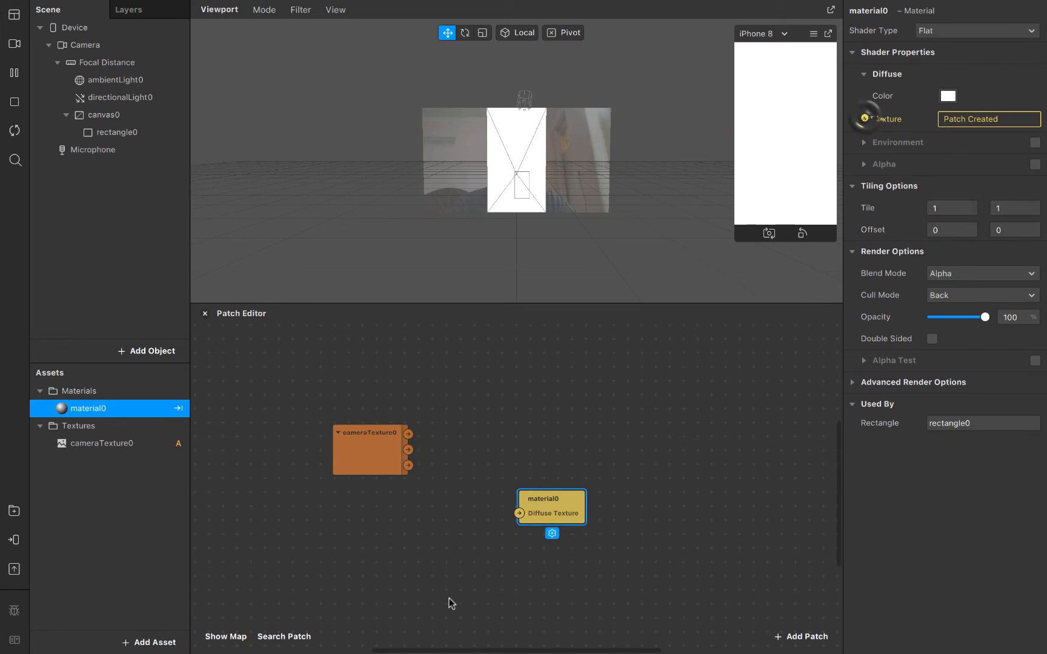
pyautogui.moveTo(555, 513); pyautogui.dragTo(661, 451)
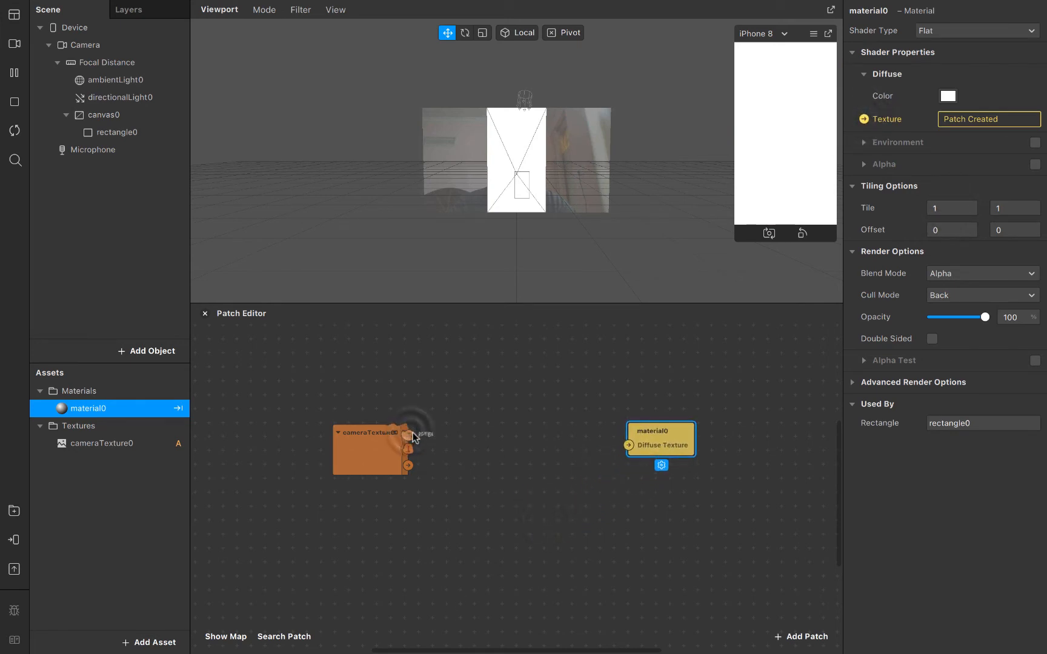
pyautogui.moveTo(412, 433); pyautogui.dragTo(627, 444)
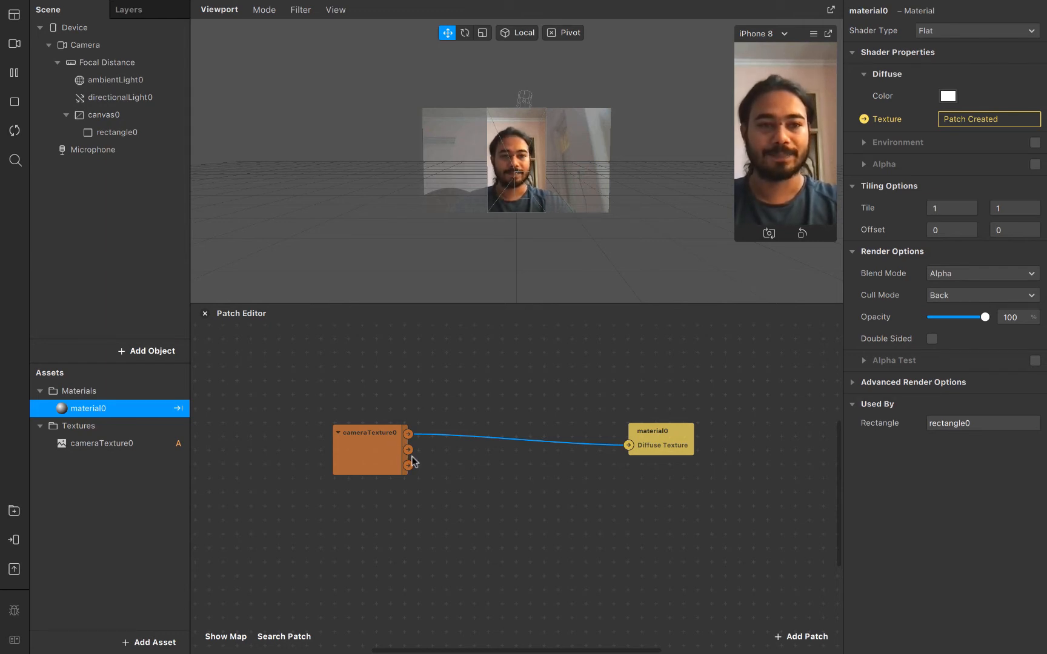
# Step: Shift the material0 and cameraTexture0 patches left in the graph and reconnect the RGBA output to Diffuse Texture
pyautogui.moveTo(672, 446); pyautogui.dragTo(624, 447)
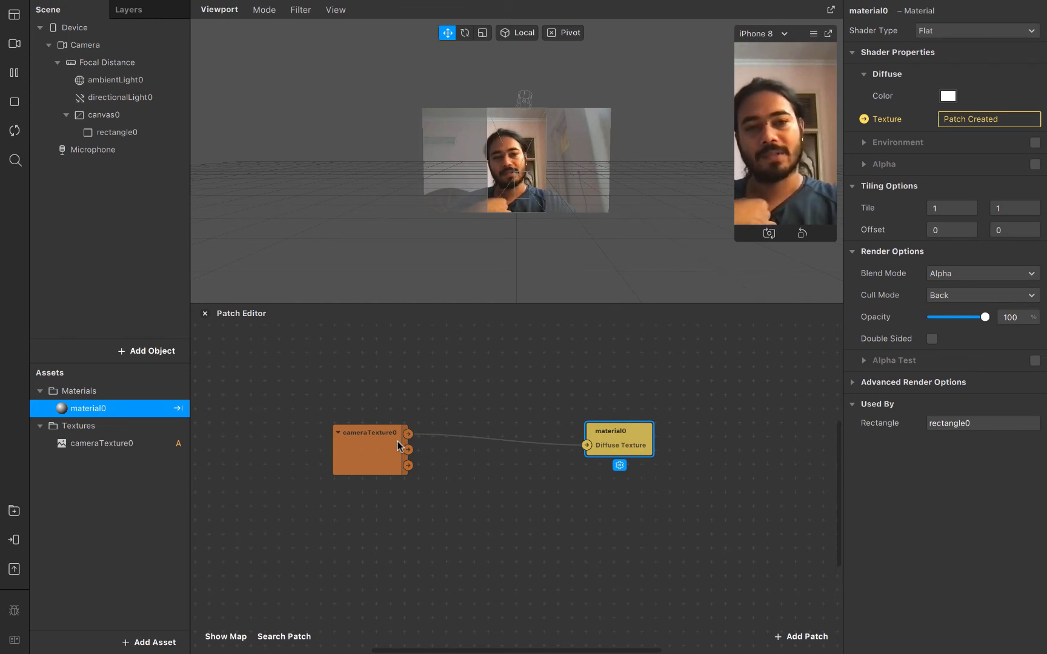
pyautogui.moveTo(377, 445); pyautogui.dragTo(316, 446)
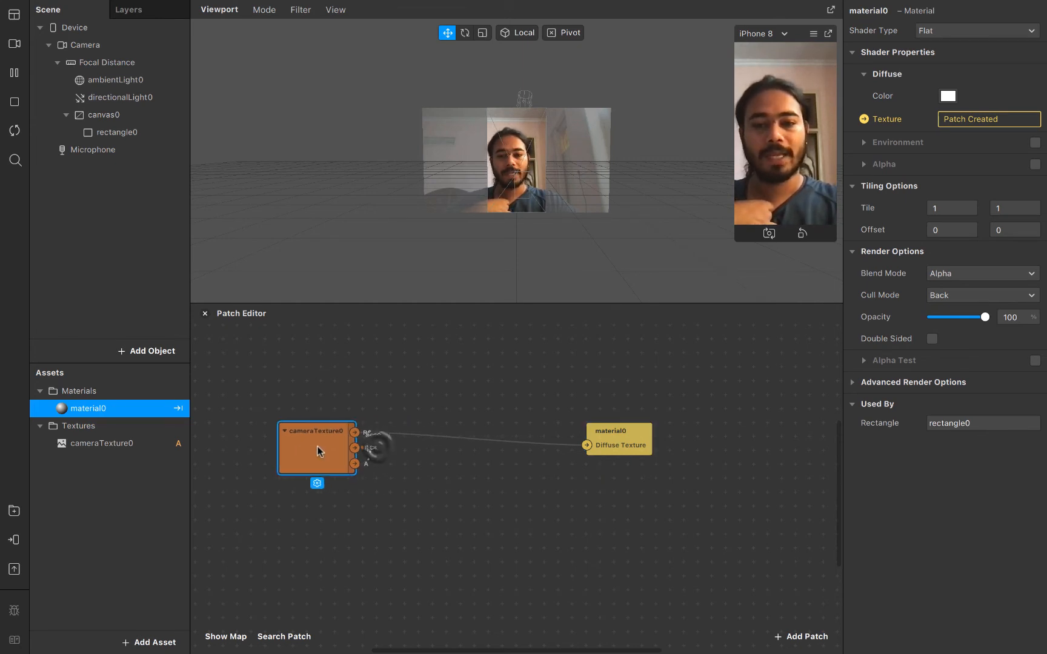
pyautogui.click(356, 432)
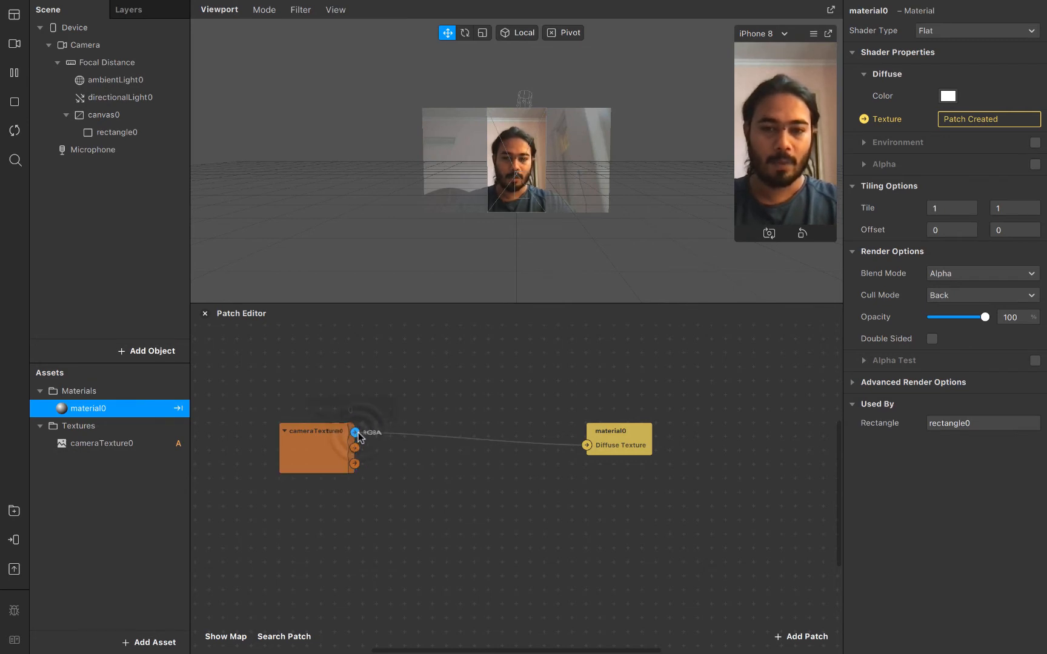
pyautogui.click(391, 459)
pyautogui.moveTo(354, 432); pyautogui.dragTo(585, 444)
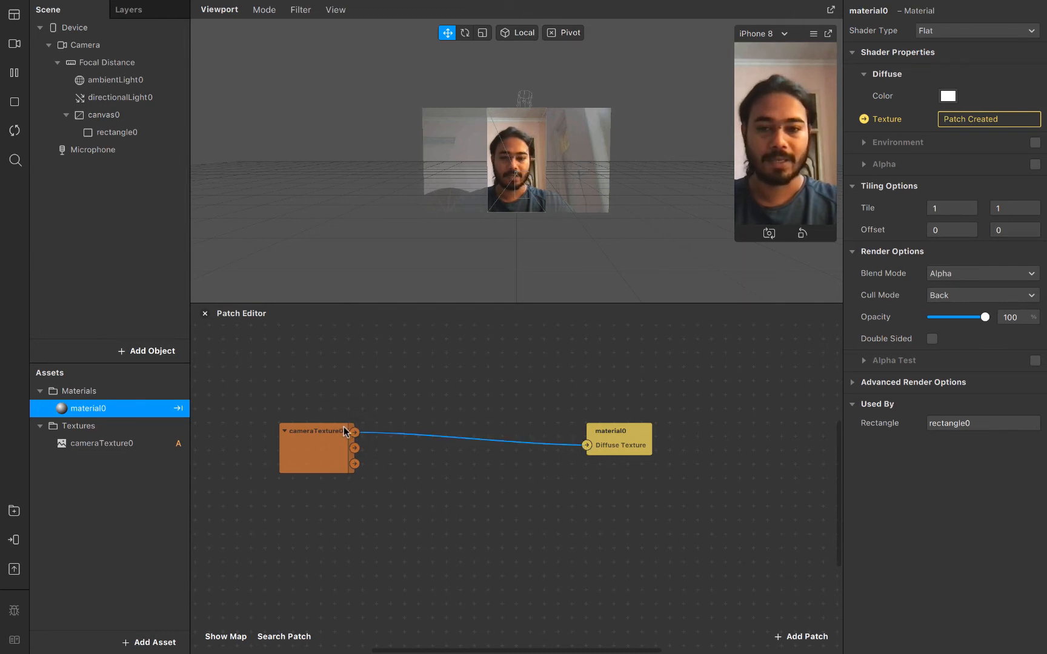
# Step: Add an Unpack patch fed by cameraTexture0's RGBA output
pyautogui.moveTo(354, 432); pyautogui.dragTo(378, 477)
pyautogui.write('un')
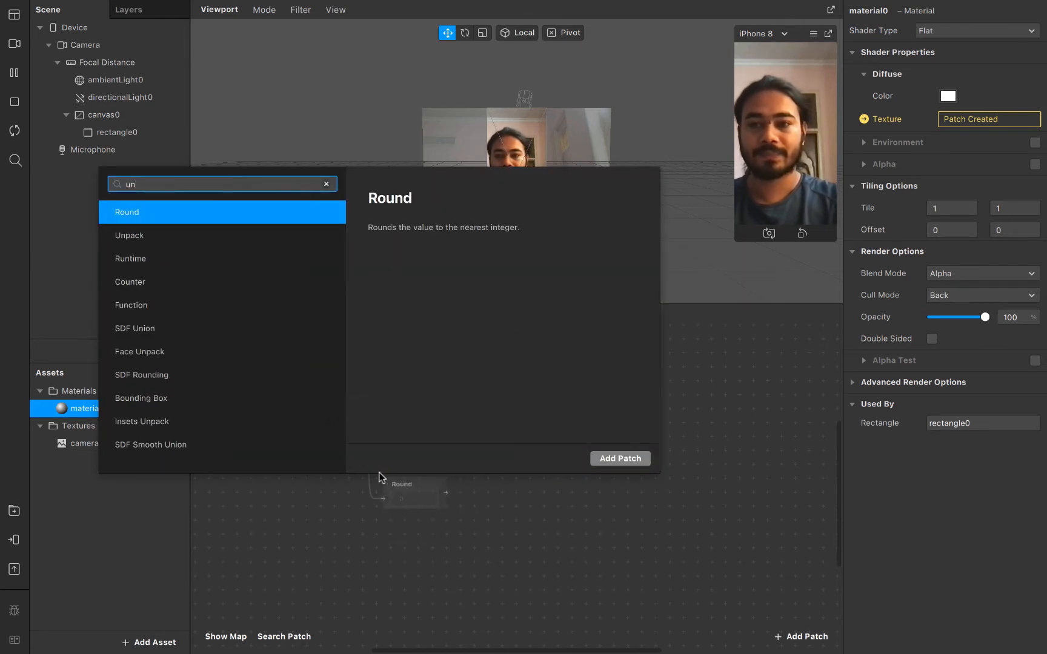
pyautogui.press('Down')
pyautogui.press('Return')
pyautogui.click(493, 505)
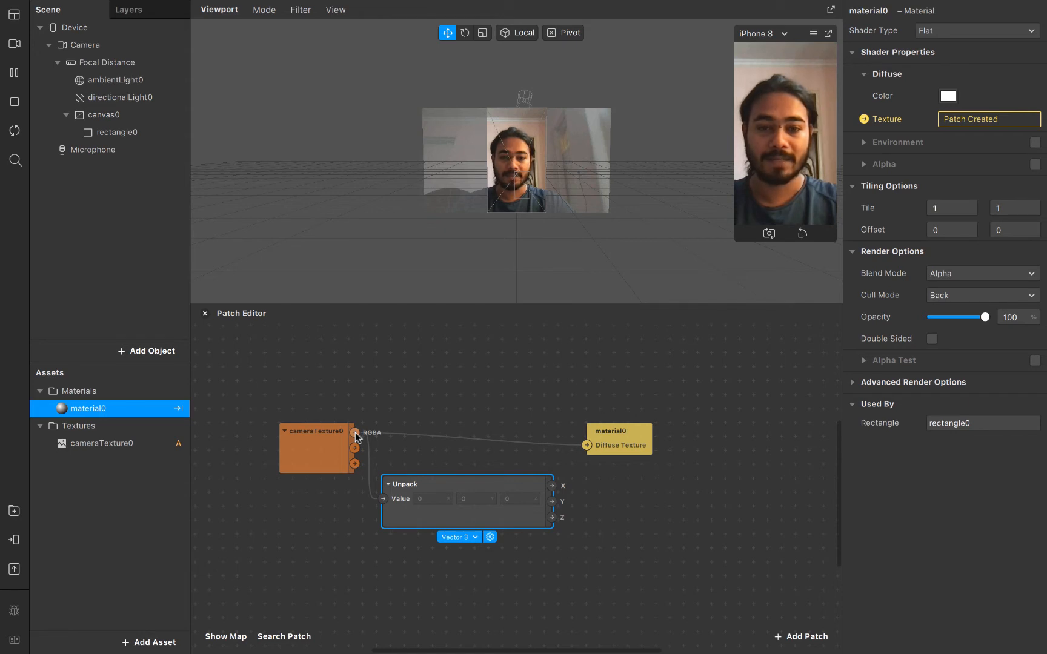
# Step: Set the Unpack patch's type to Vector 4 and inspect its four outputs
pyautogui.click(471, 537)
pyautogui.click(484, 593)
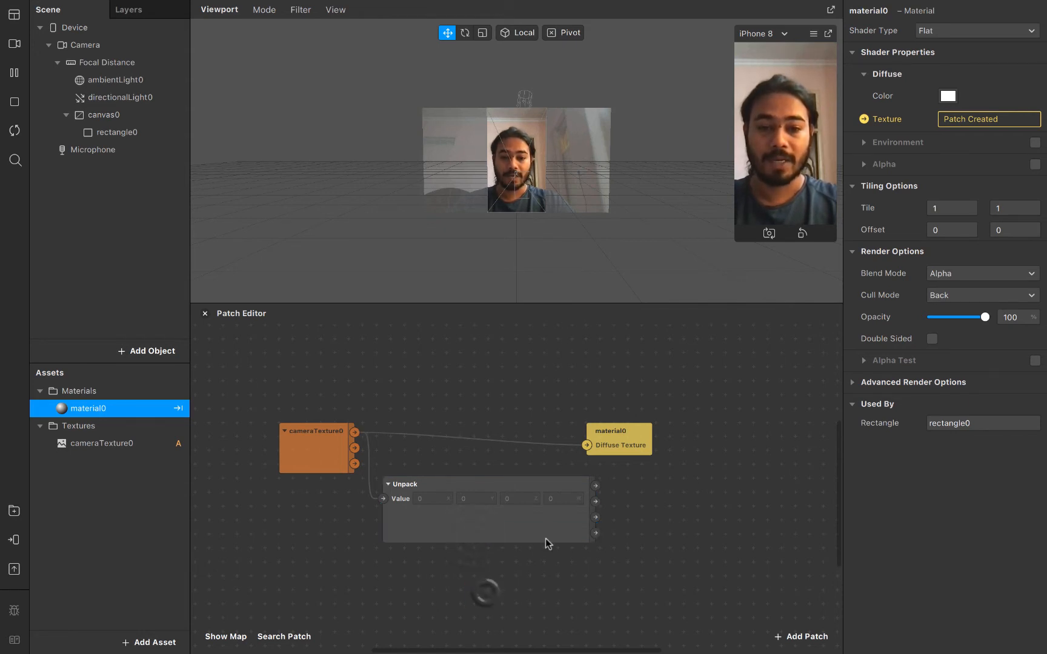
pyautogui.click(596, 486)
pyautogui.click(596, 499)
pyautogui.click(596, 516)
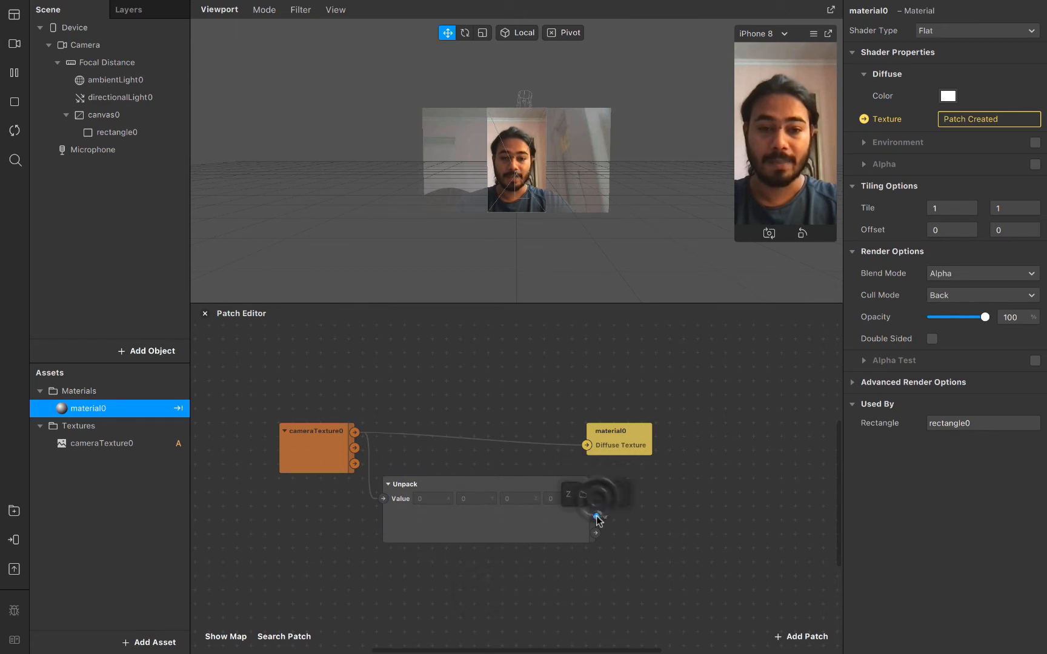
pyautogui.click(596, 533)
# Step: Move the material0 patch farther from Unpack and try the X, Y, Z and W outputs in turn as its Diffuse Texture
pyautogui.moveTo(633, 437); pyautogui.dragTo(717, 410)
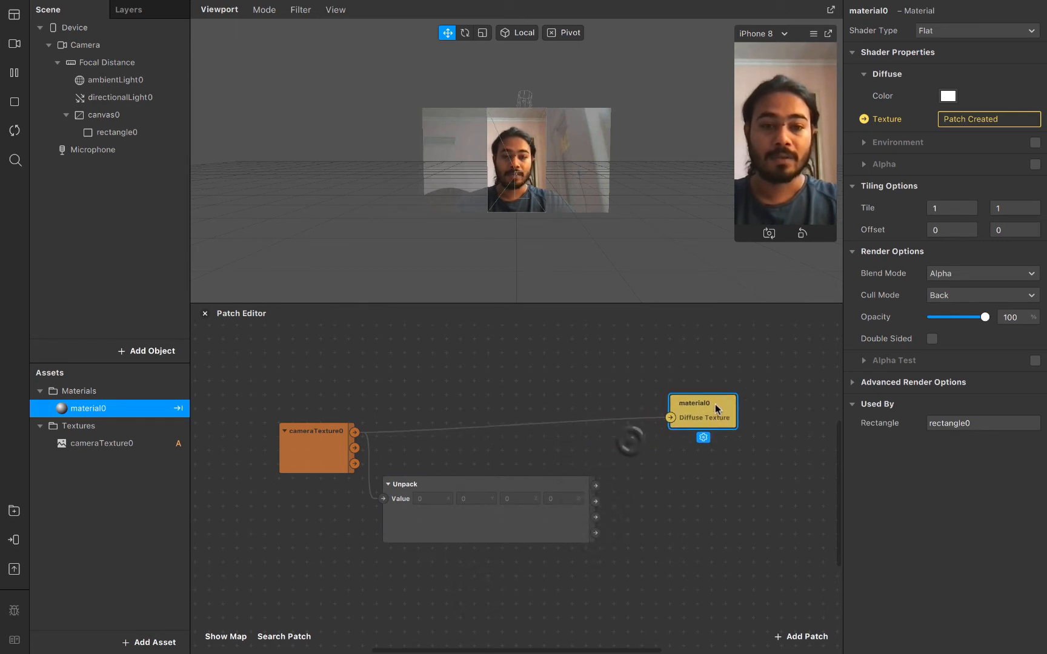
pyautogui.moveTo(596, 485); pyautogui.dragTo(670, 417)
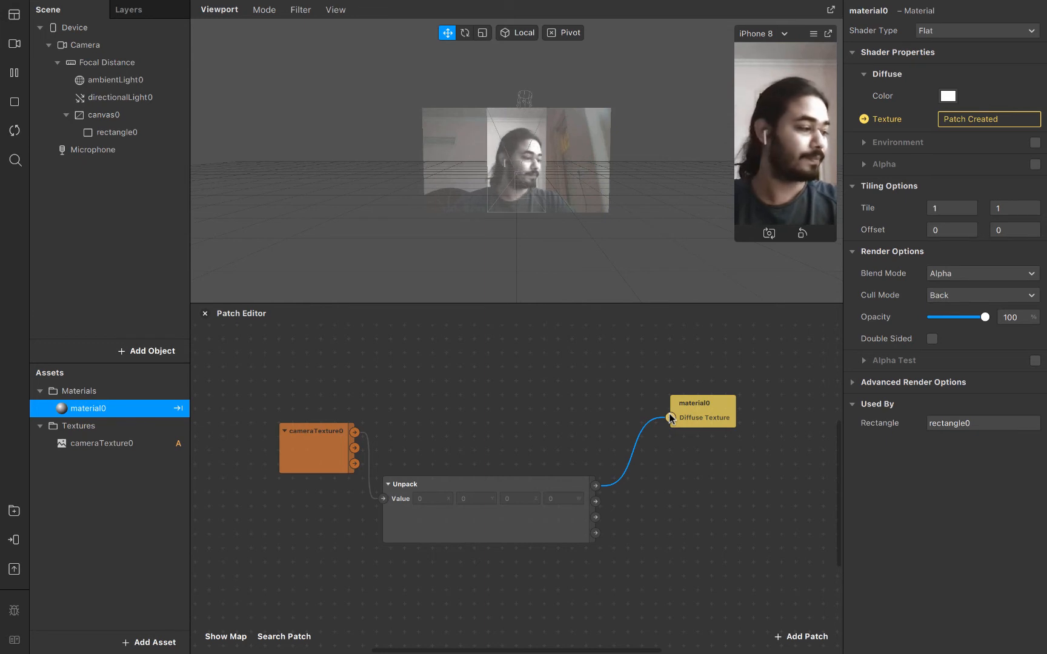
pyautogui.moveTo(595, 501); pyautogui.dragTo(670, 418)
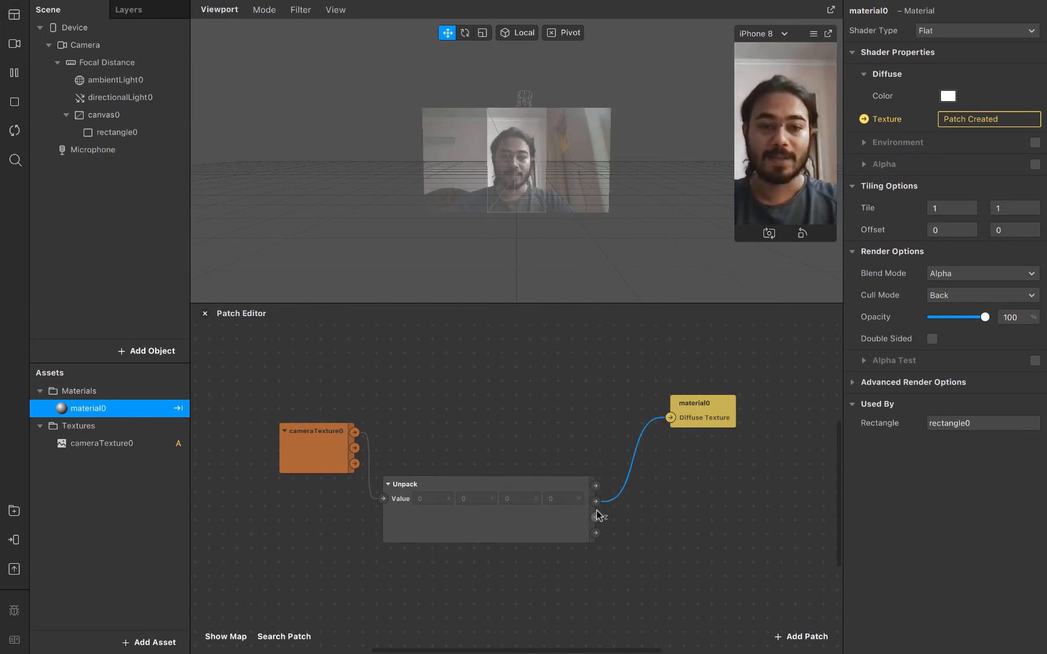
pyautogui.moveTo(594, 517); pyautogui.dragTo(670, 418)
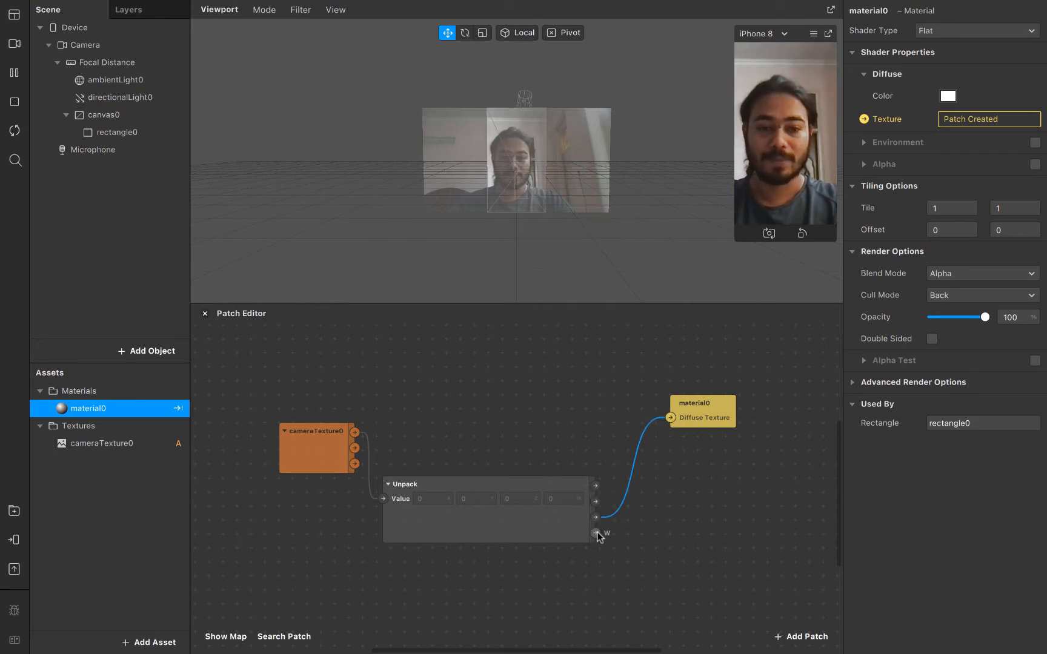
pyautogui.moveTo(596, 533); pyautogui.dragTo(669, 418)
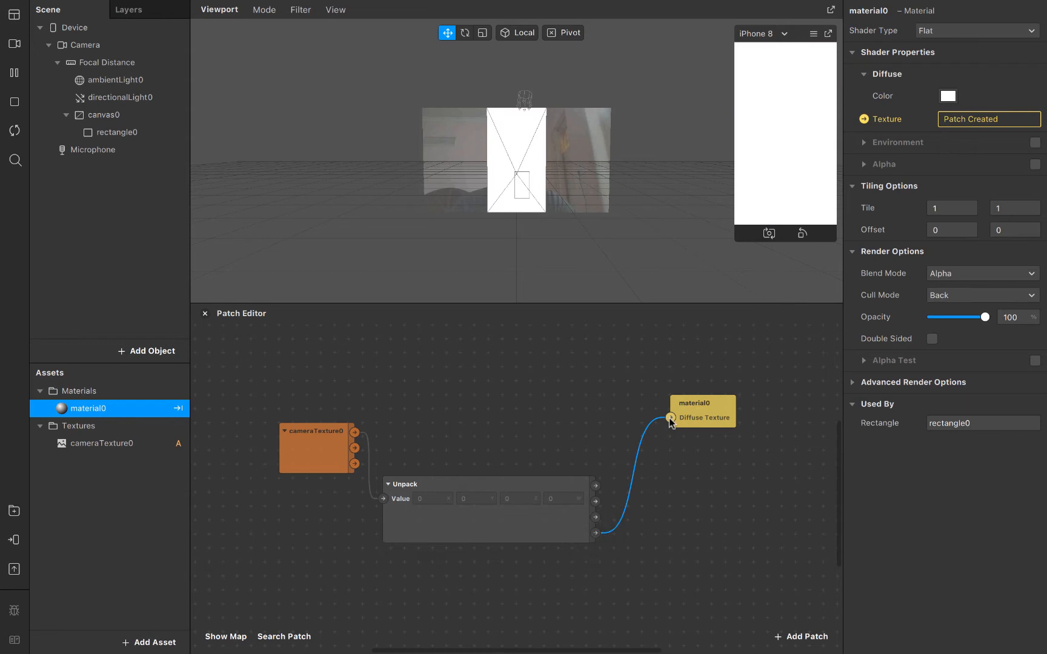
# Step: Reconnect cameraTexture0's RGBA output to material0's Diffuse Texture and delete the Unpack patch
pyautogui.click(595, 533)
pyautogui.moveTo(354, 432); pyautogui.dragTo(708, 428)
pyautogui.click(731, 390)
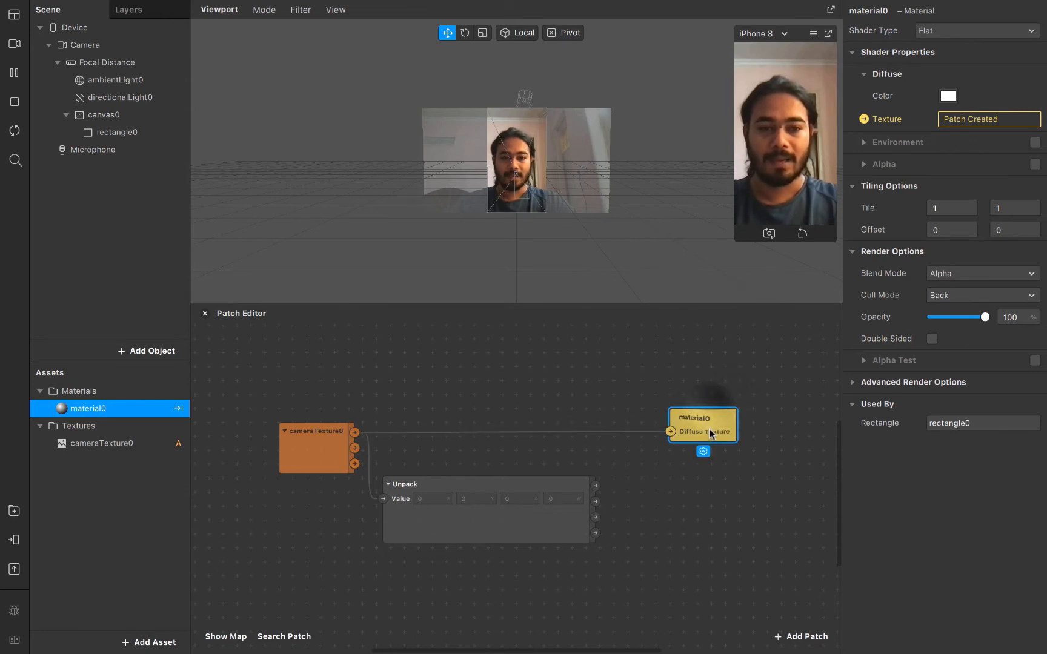
pyautogui.click(491, 499)
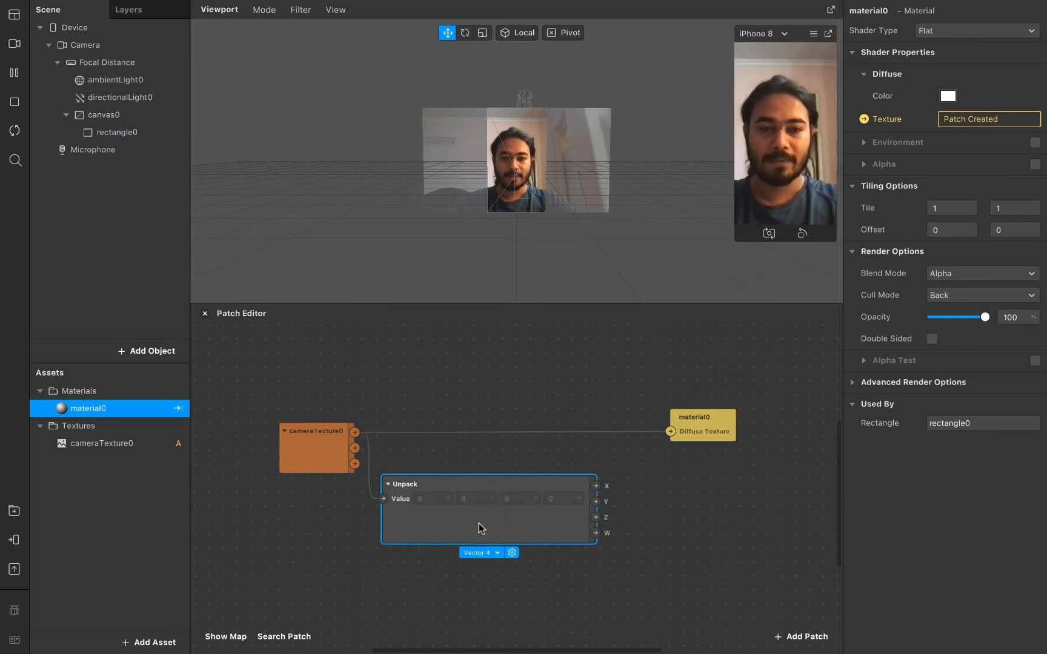
pyautogui.press('BackSpace')
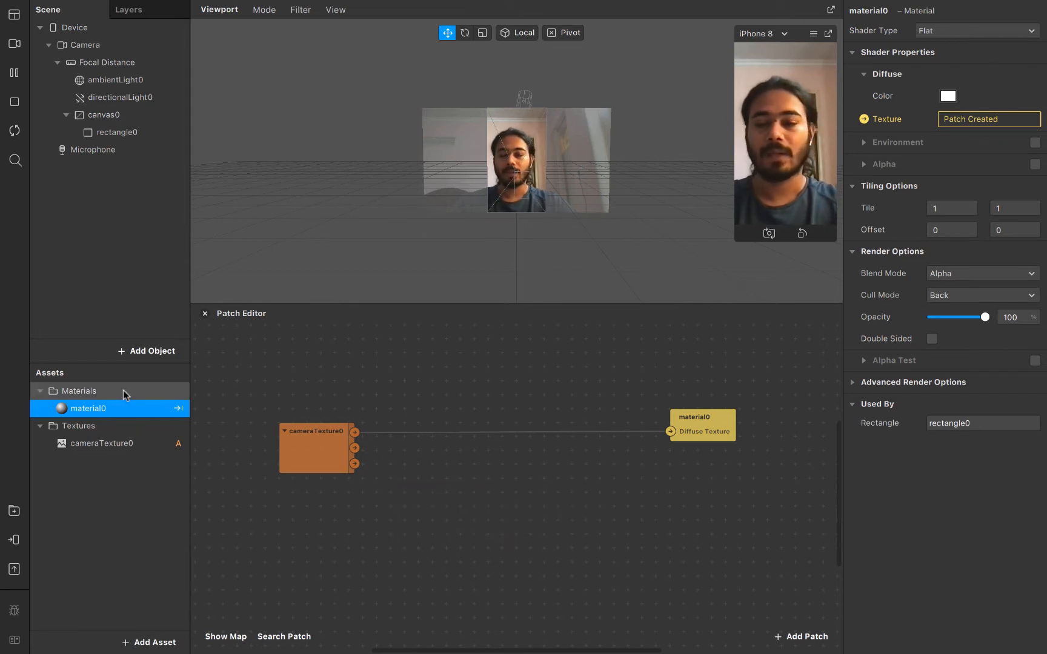
# Step: Rename rectangle0 under canvas0 as camera
pyautogui.click(134, 118)
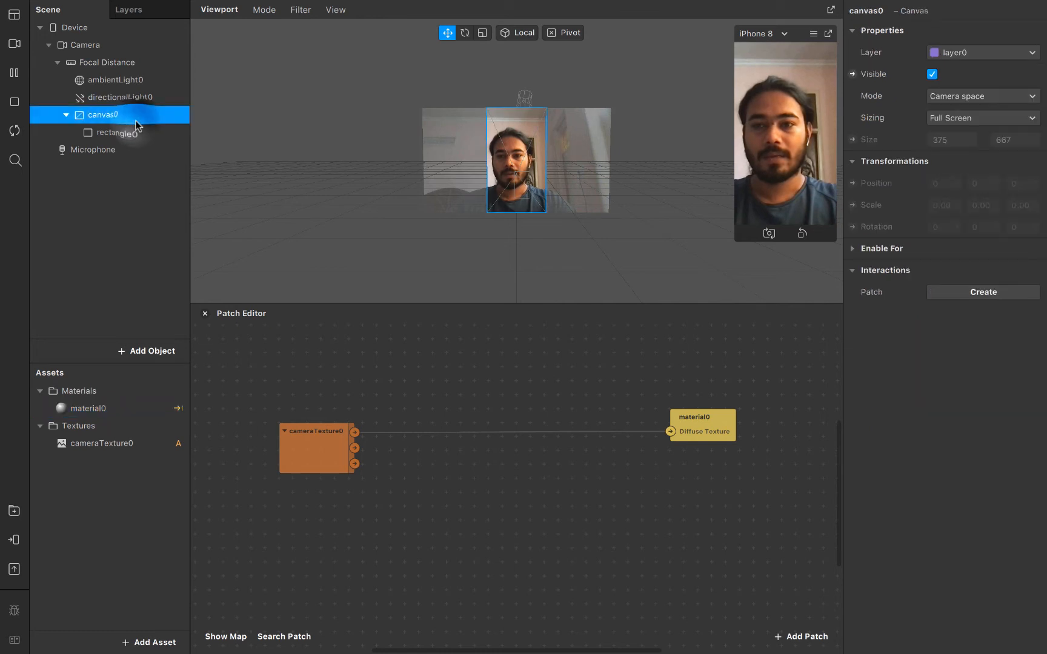
pyautogui.click(136, 134)
pyautogui.click(135, 133)
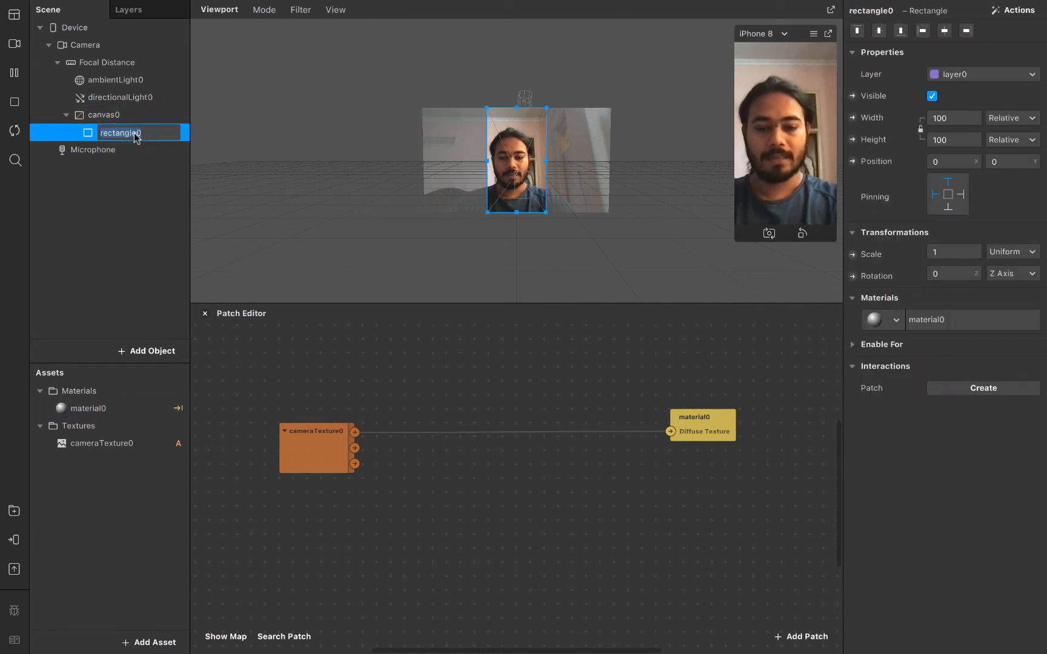
pyautogui.write('ceamera')
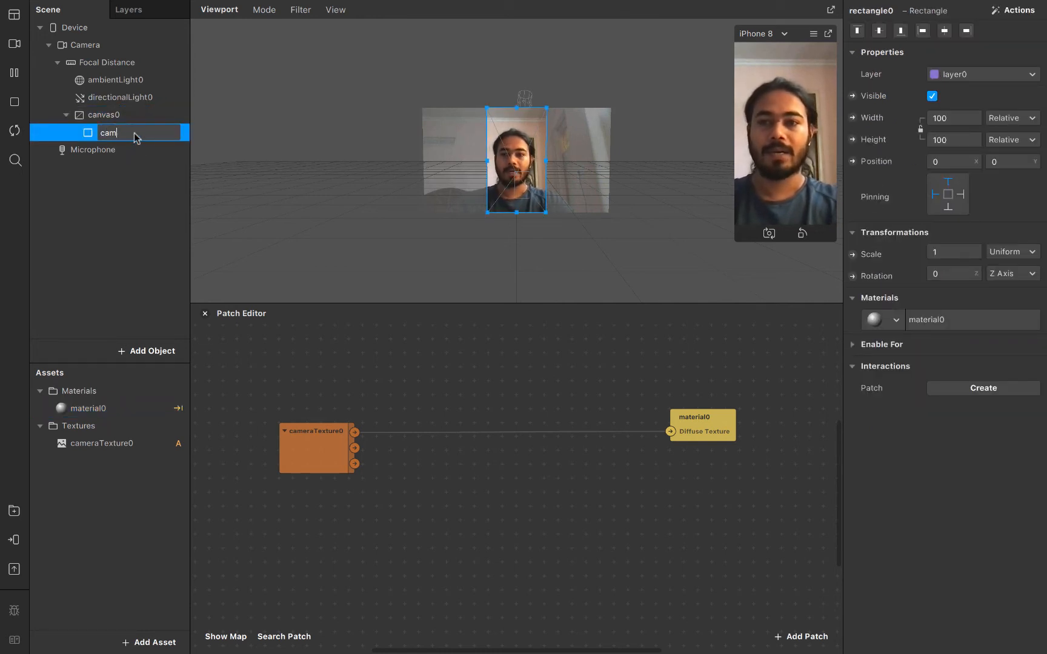
pyautogui.press('Return')
# Step: Rename material0 as mat_camera
pyautogui.click(105, 410)
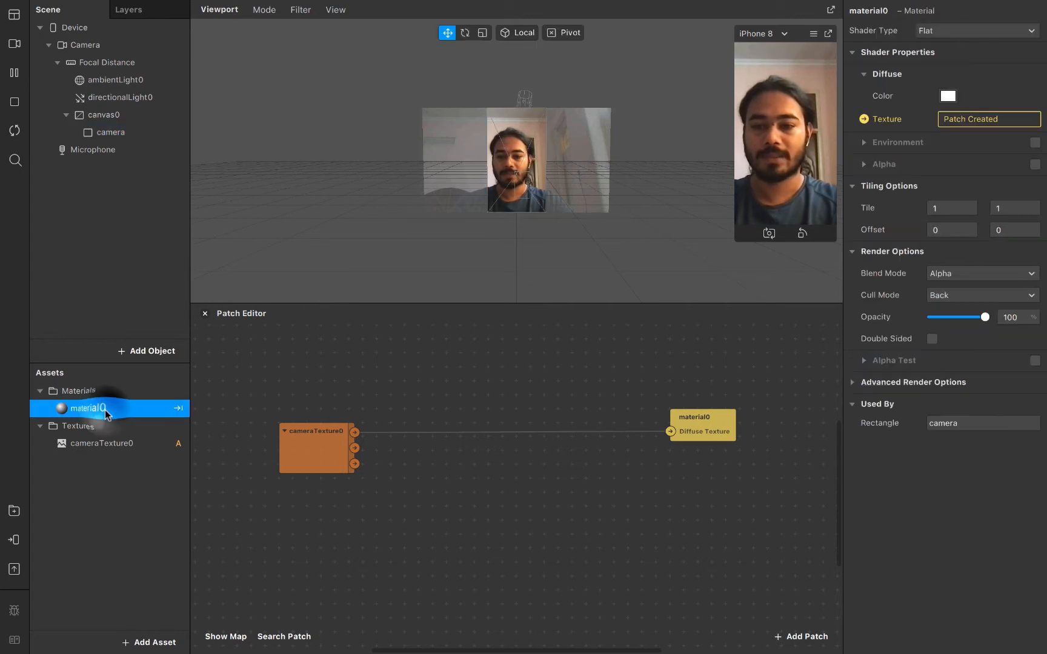
pyautogui.click(105, 410)
pyautogui.write('mat_')
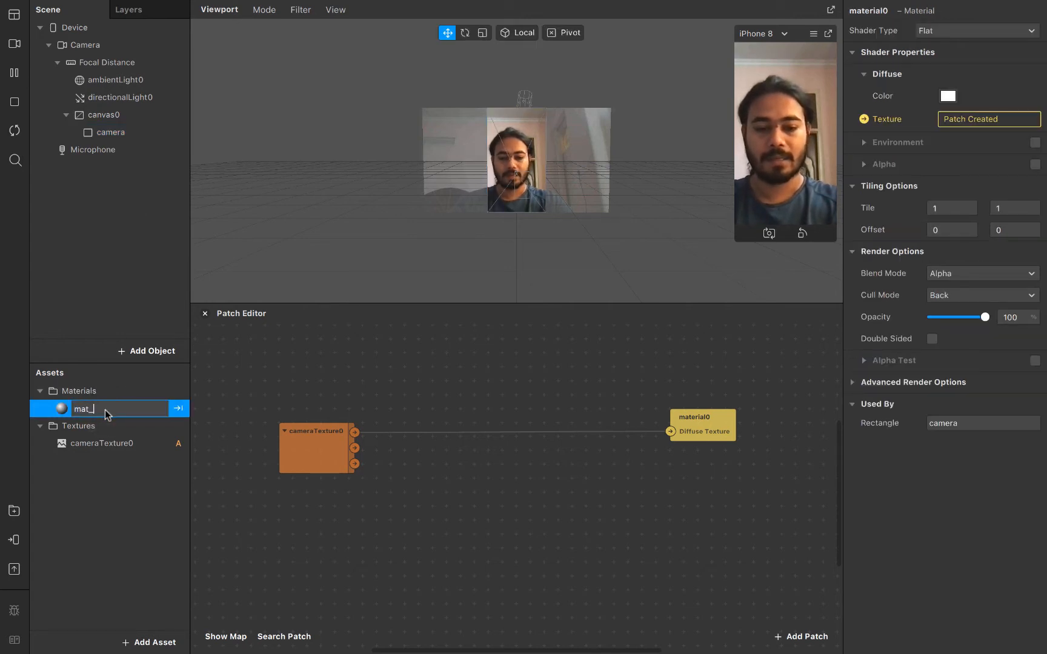
pyautogui.write('camera')
pyautogui.press('Return')
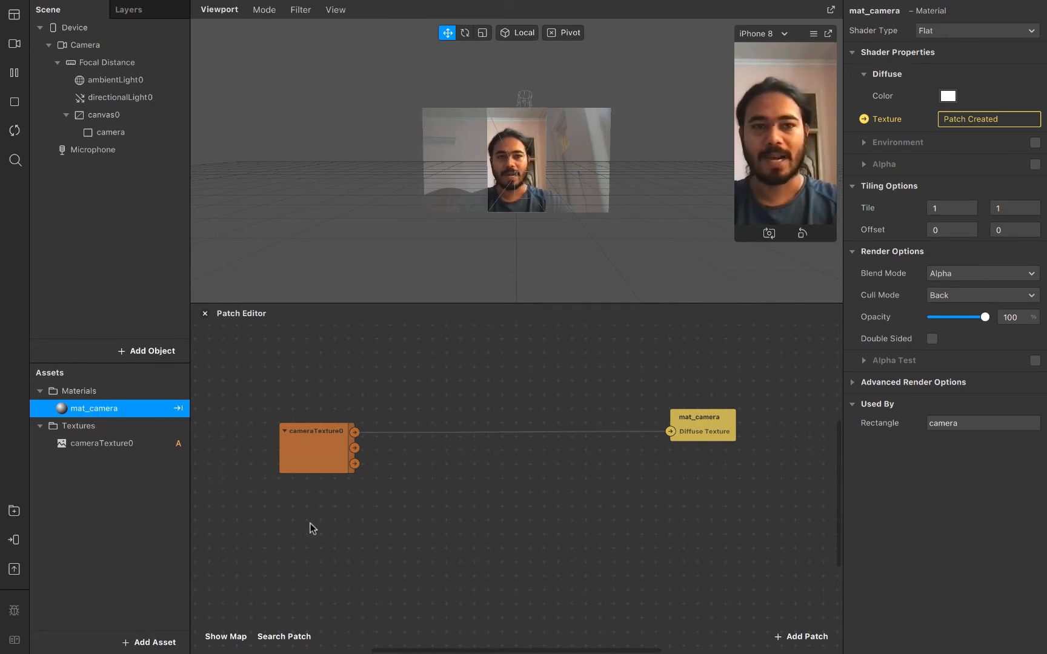
# Step: Add a second rectangle to canvas0 and make it fill the canvas's full width and height
pyautogui.click(126, 115)
pyautogui.rightClick(126, 115)
pyautogui.moveTo(205, 129)
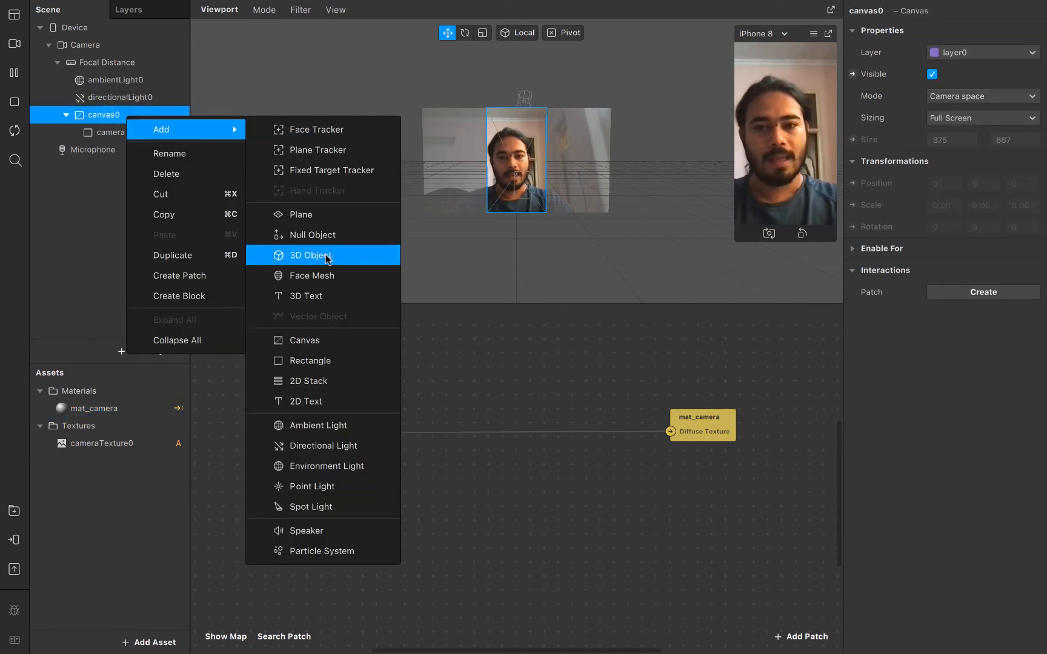
pyautogui.click(338, 360)
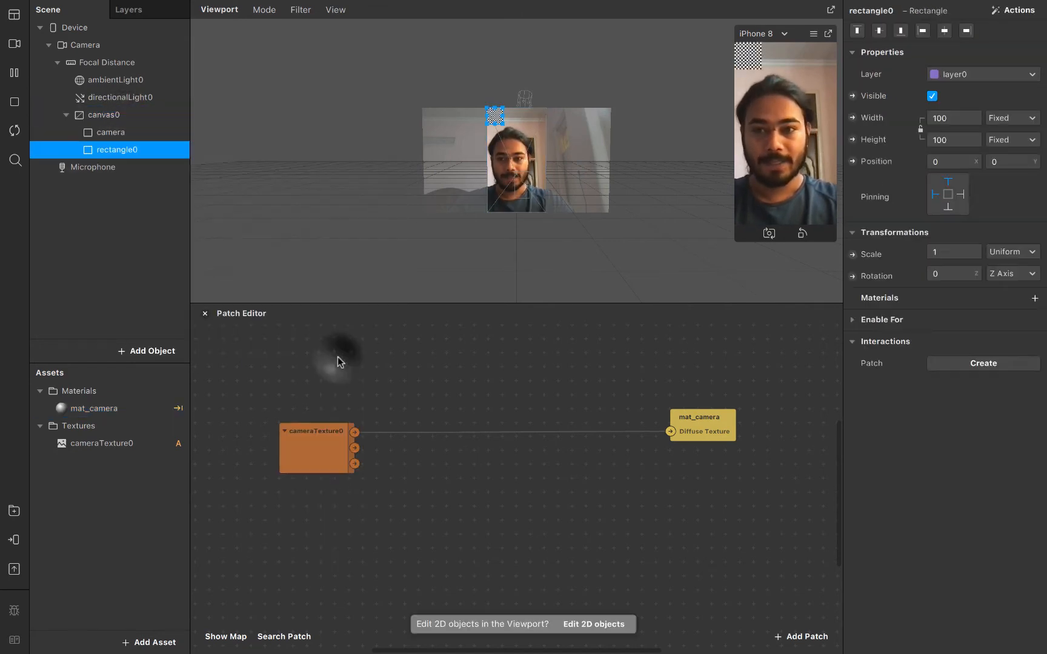
pyautogui.click(955, 119)
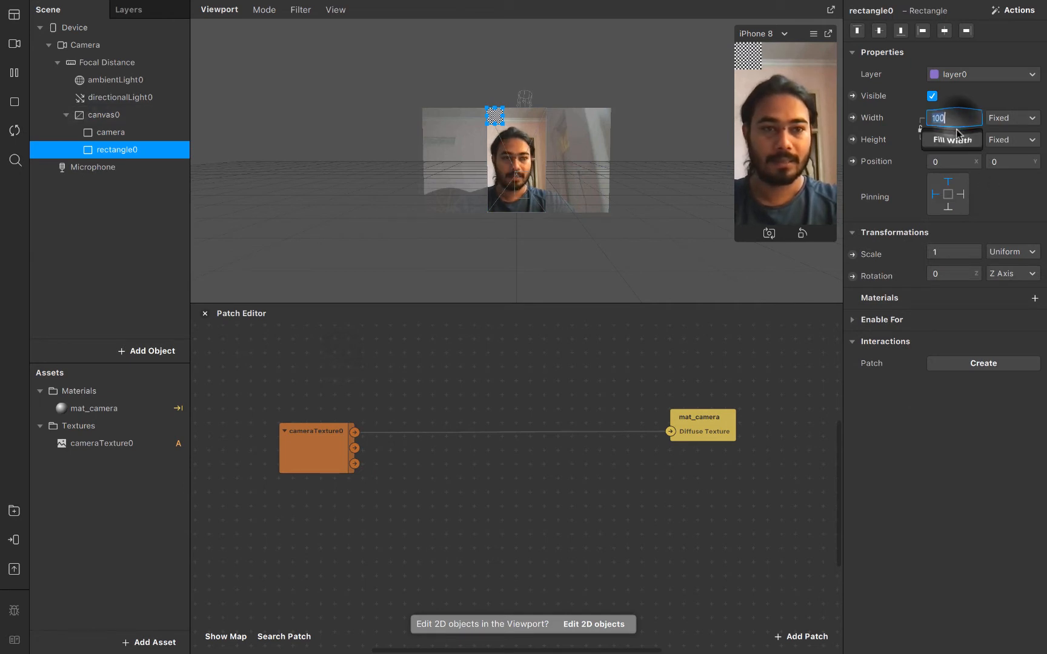
pyautogui.click(955, 141)
pyautogui.click(957, 142)
pyautogui.click(958, 161)
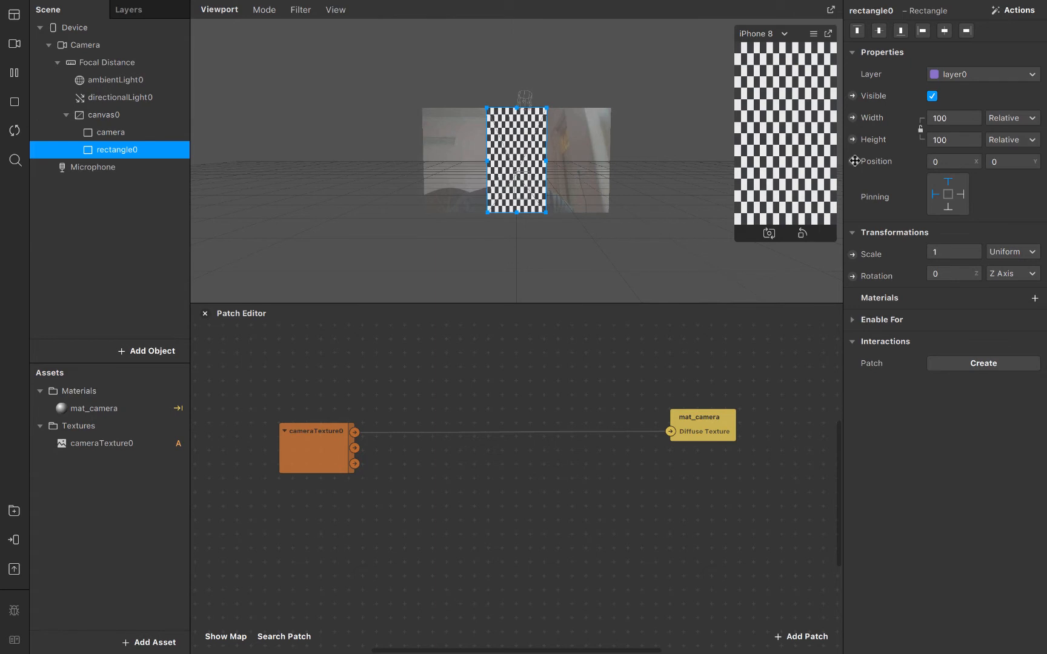
# Step: Place rectangle0 above the camera rectangle in canvas0 and rename it background
pyautogui.moveTo(121, 153); pyautogui.dragTo(124, 120)
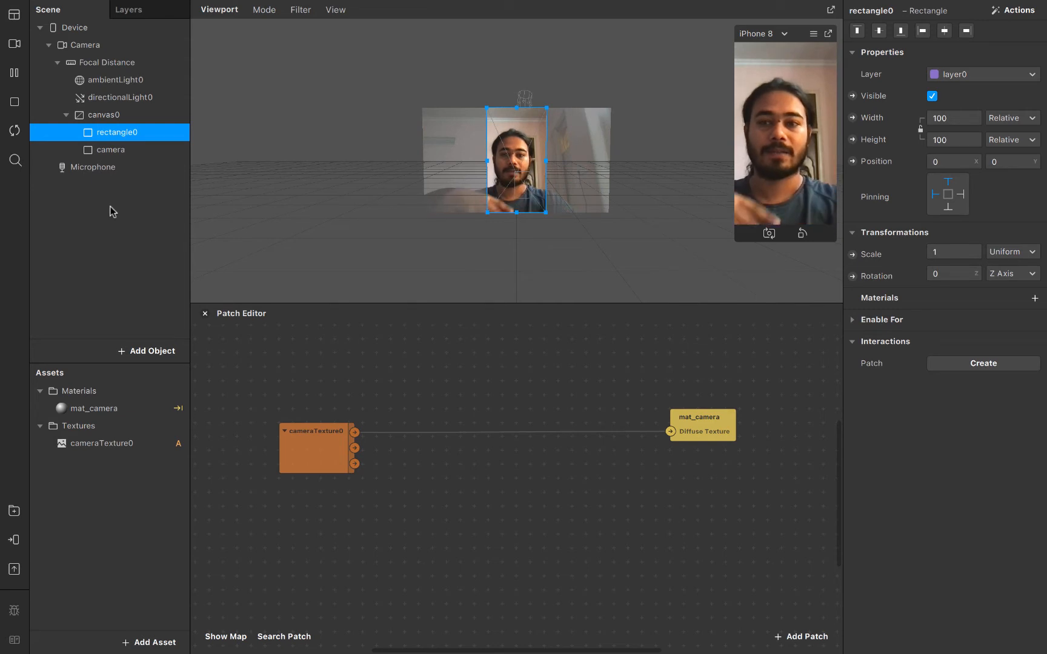
pyautogui.click(114, 151)
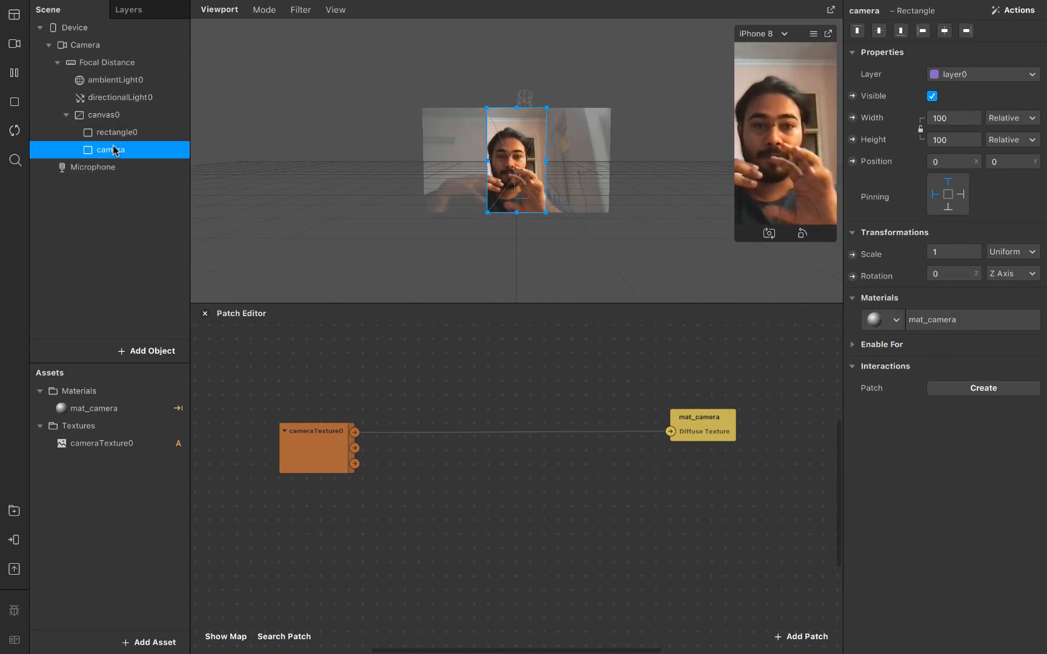
pyautogui.click(117, 135)
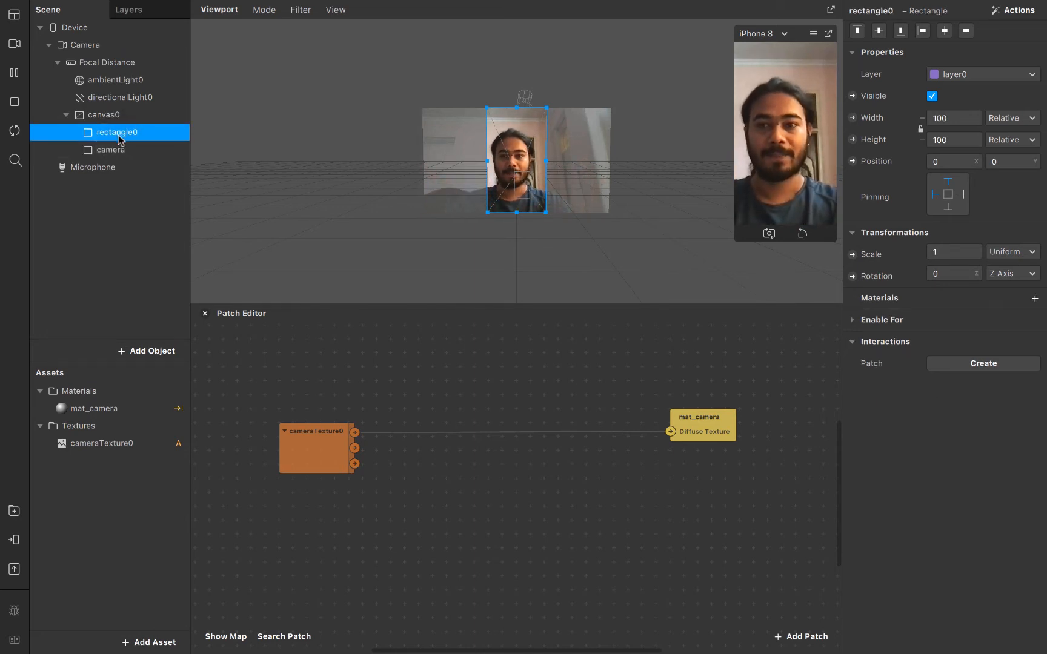
pyautogui.doubleClick(118, 135)
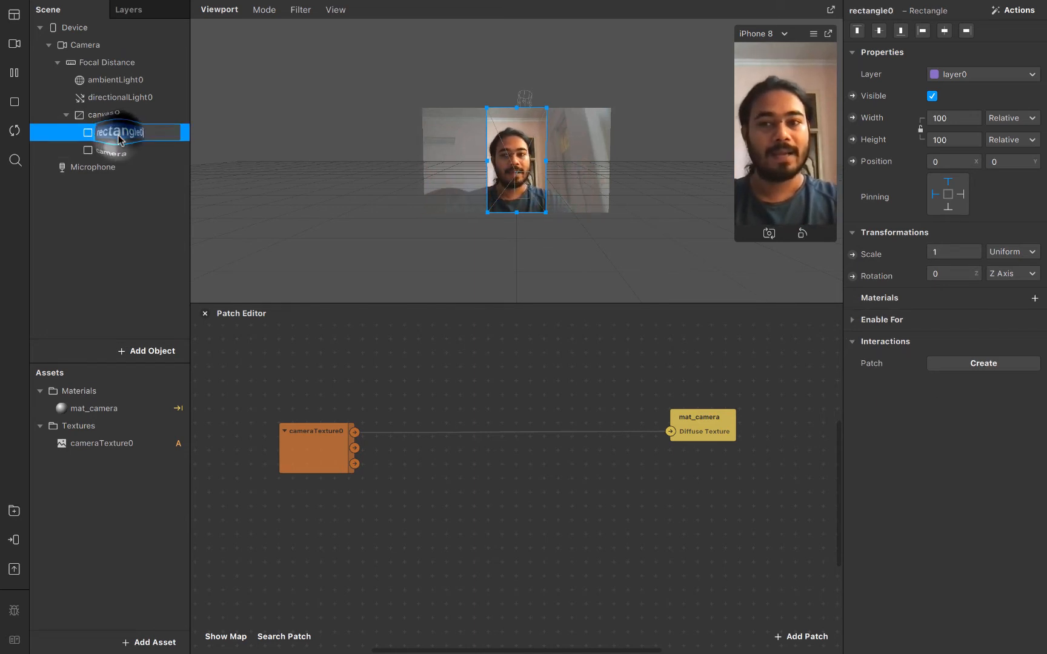
pyautogui.write('back')
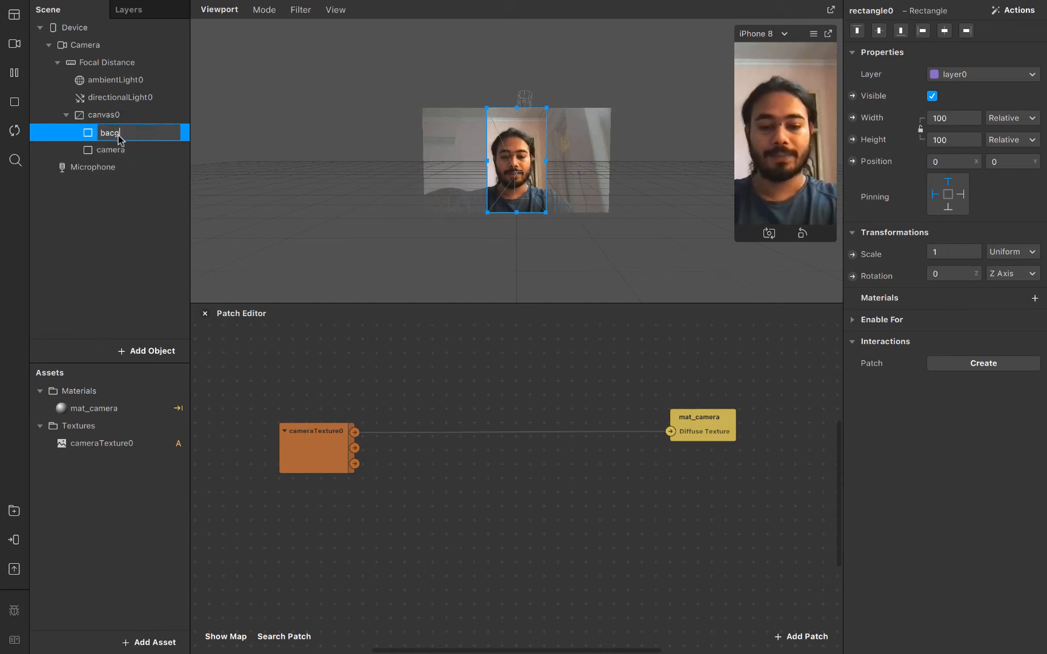
pyautogui.write('ground')
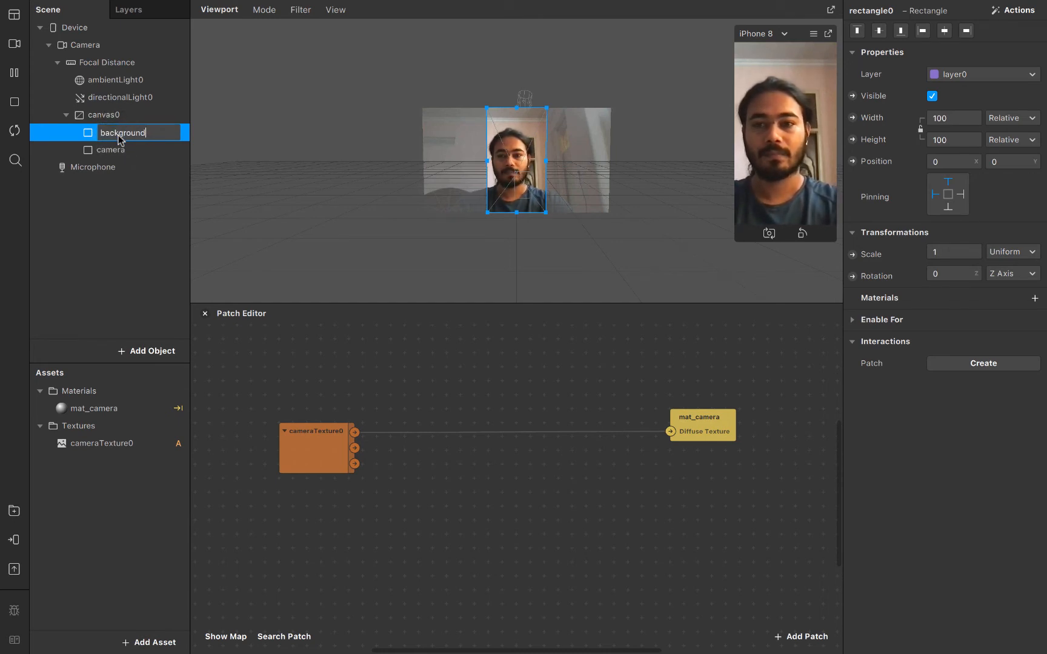
pyautogui.press('Return')
# Step: Create a new material for the background rectangle, named mat_bg, with the Flat shader type
pyautogui.click(1034, 300)
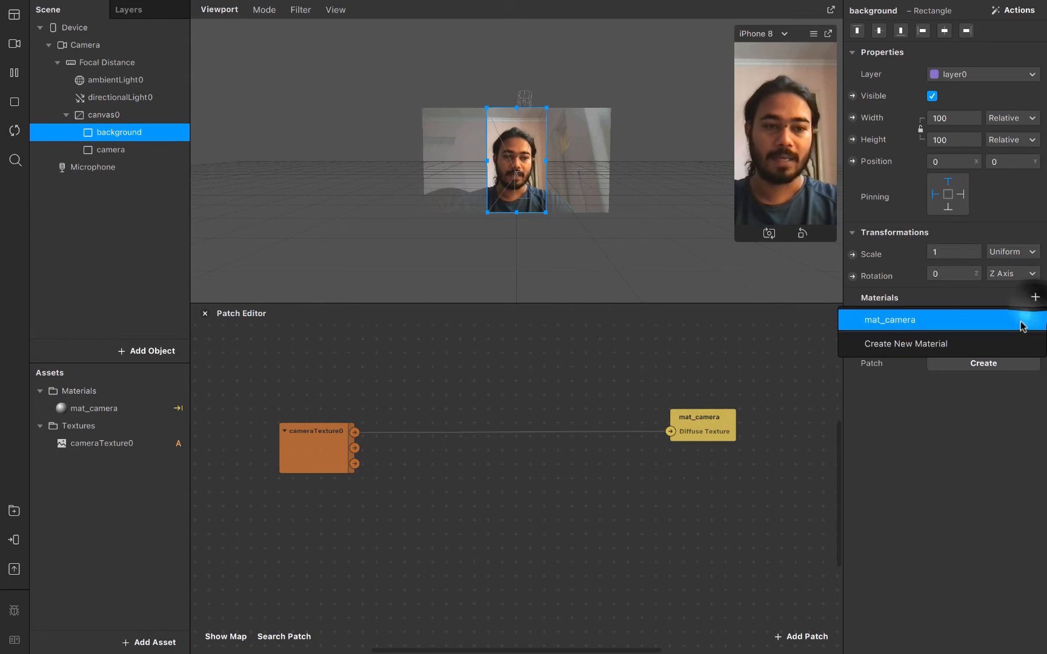
pyautogui.click(997, 345)
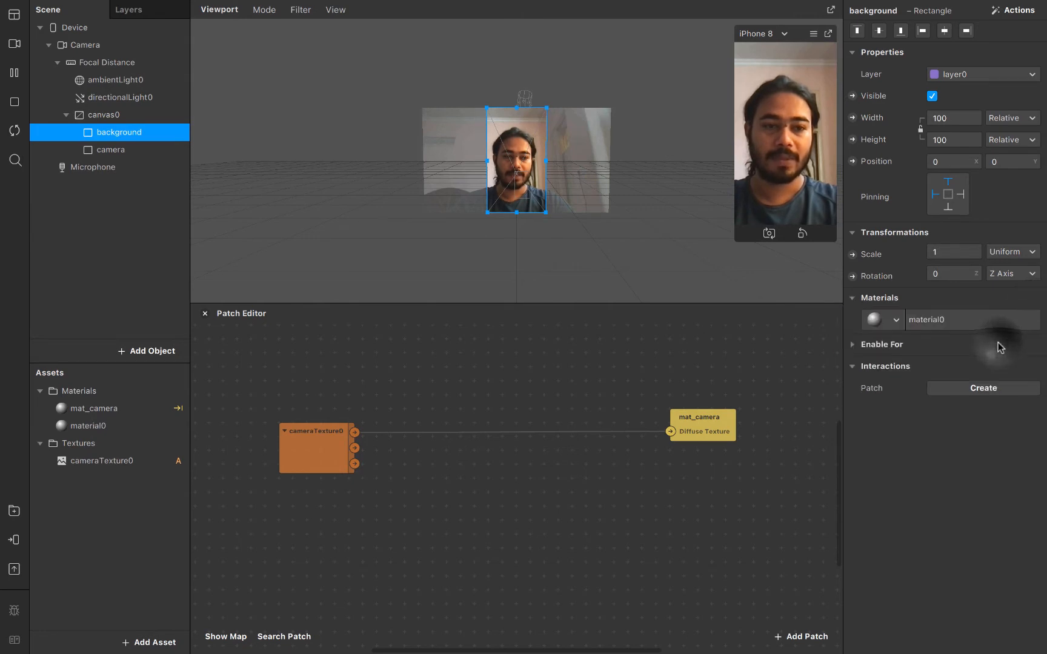
pyautogui.click(934, 322)
pyautogui.doubleClick(869, 11)
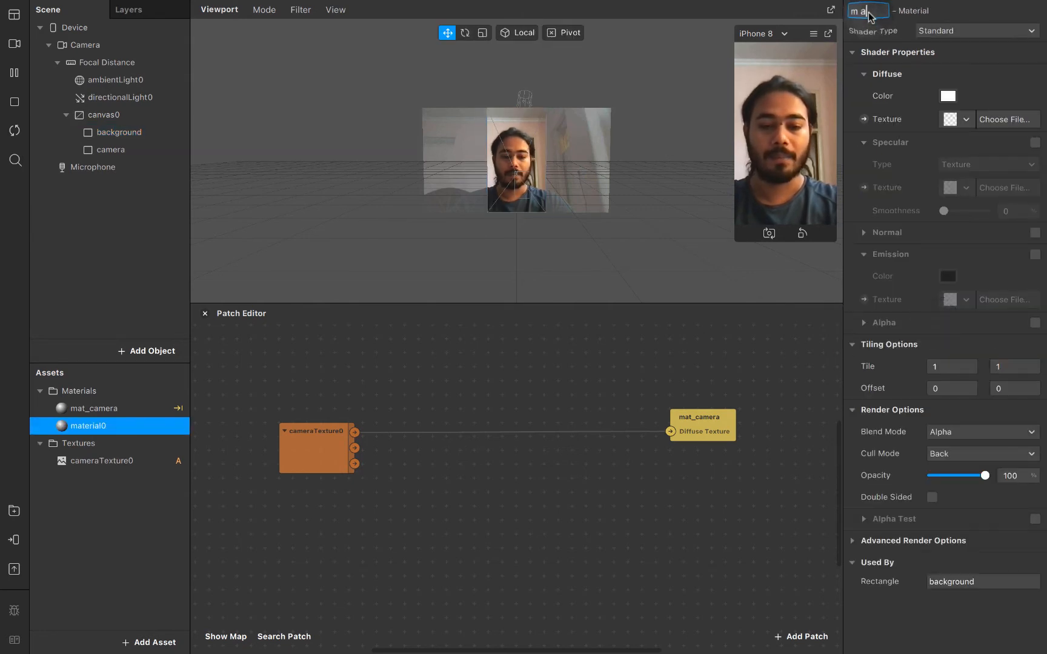
pyautogui.write('mat')
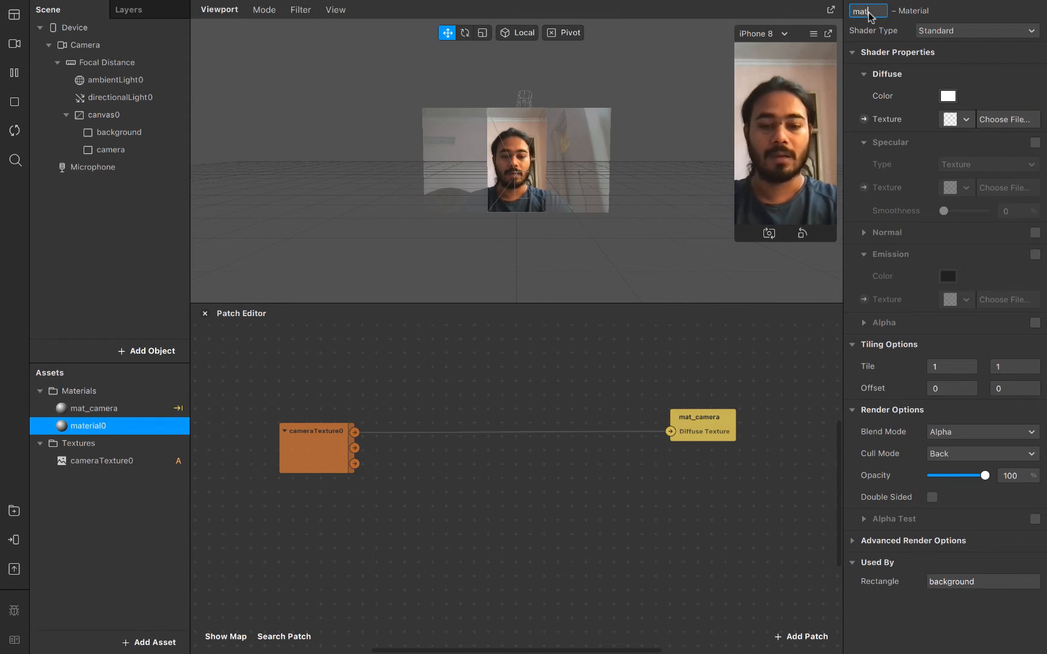
pyautogui.write('_bg')
pyautogui.press('Return')
pyautogui.click(945, 30)
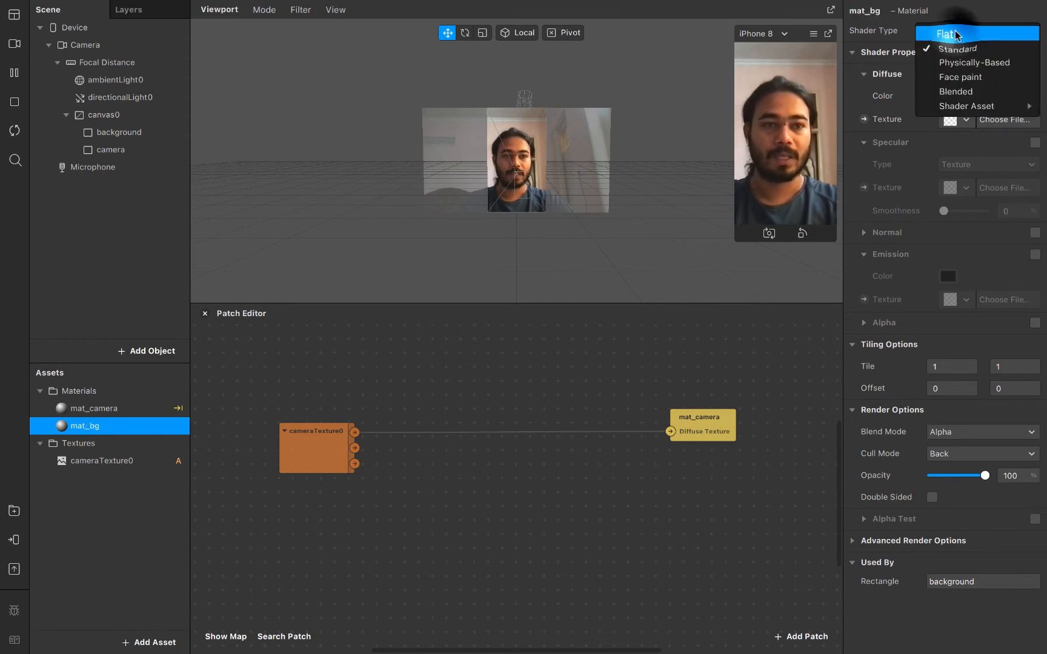
pyautogui.click(945, 20)
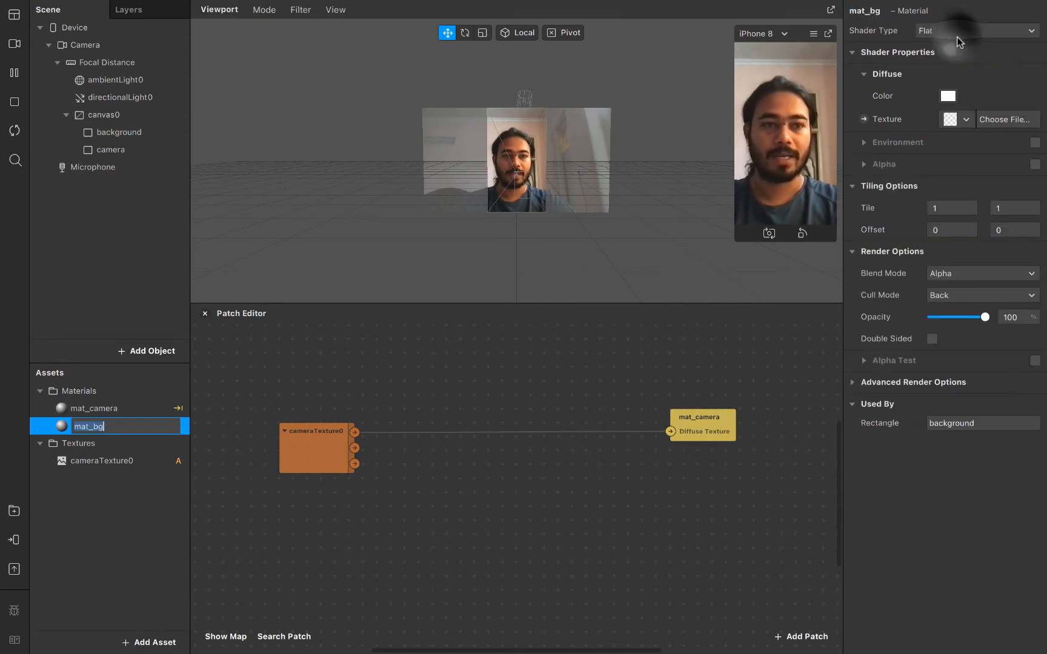
pyautogui.click(968, 125)
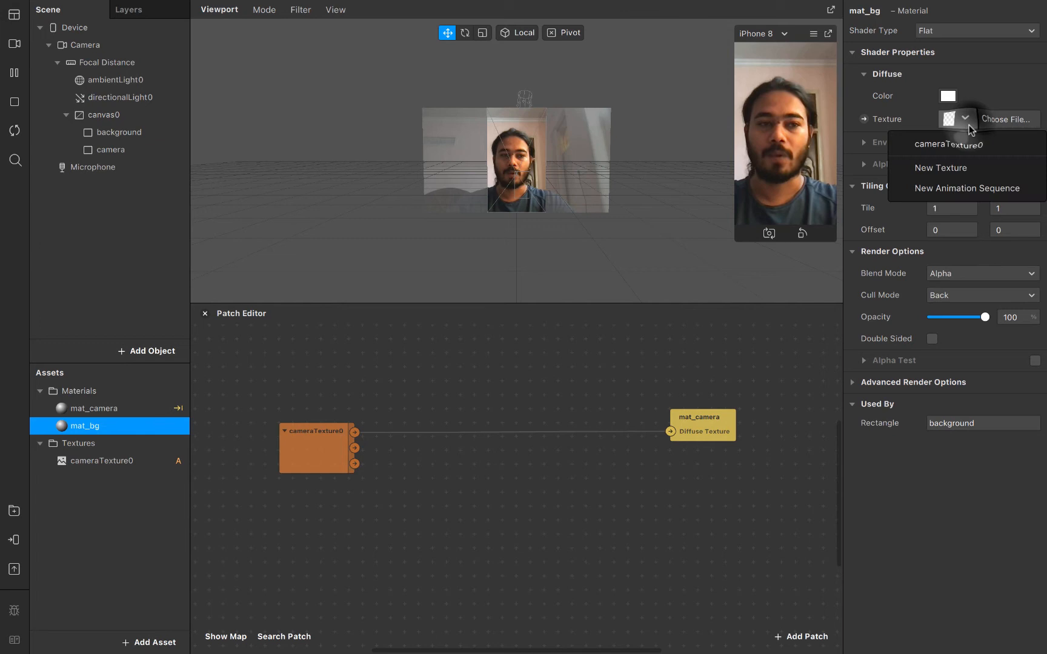
pyautogui.click(965, 171)
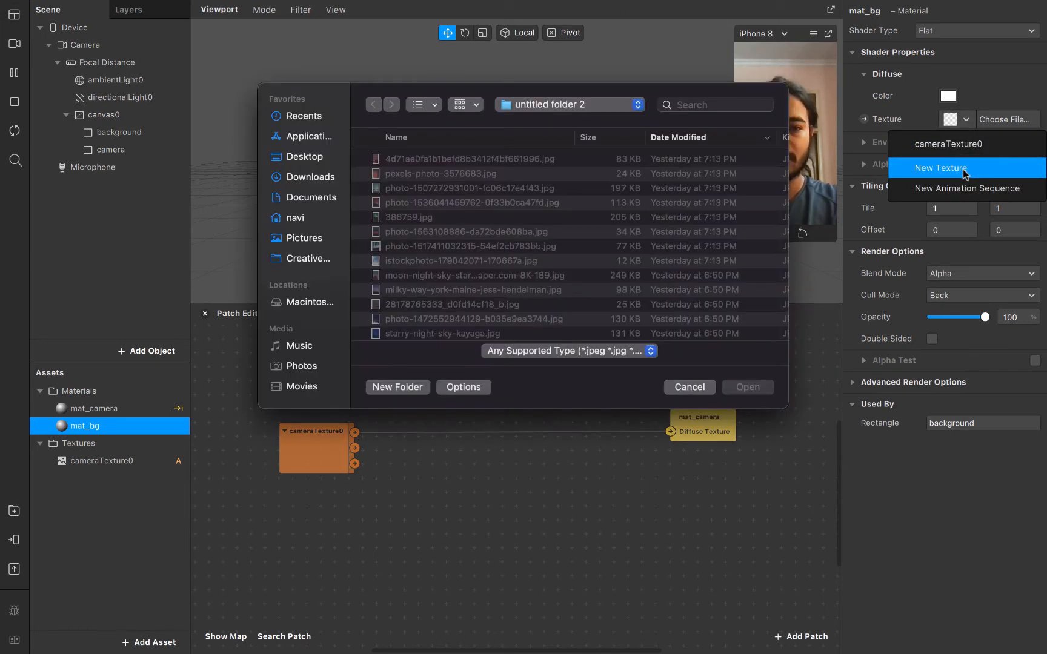
pyautogui.click(417, 203)
pyautogui.press('space')
pyautogui.press('space')
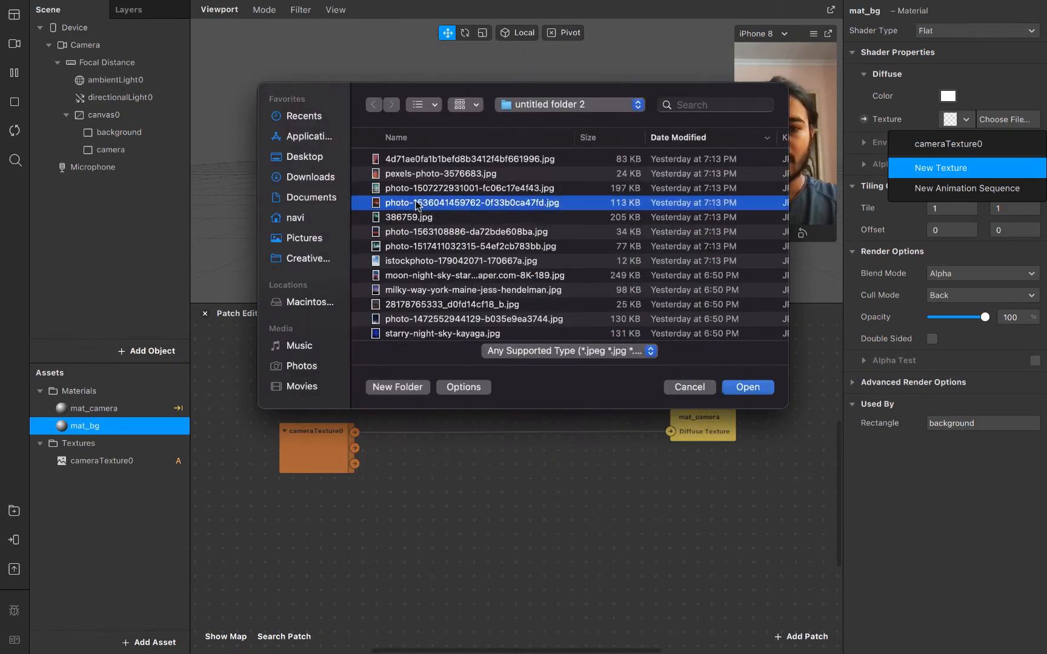
pyautogui.click(409, 237)
pyautogui.press('space')
pyautogui.press('space')
pyautogui.click(409, 261)
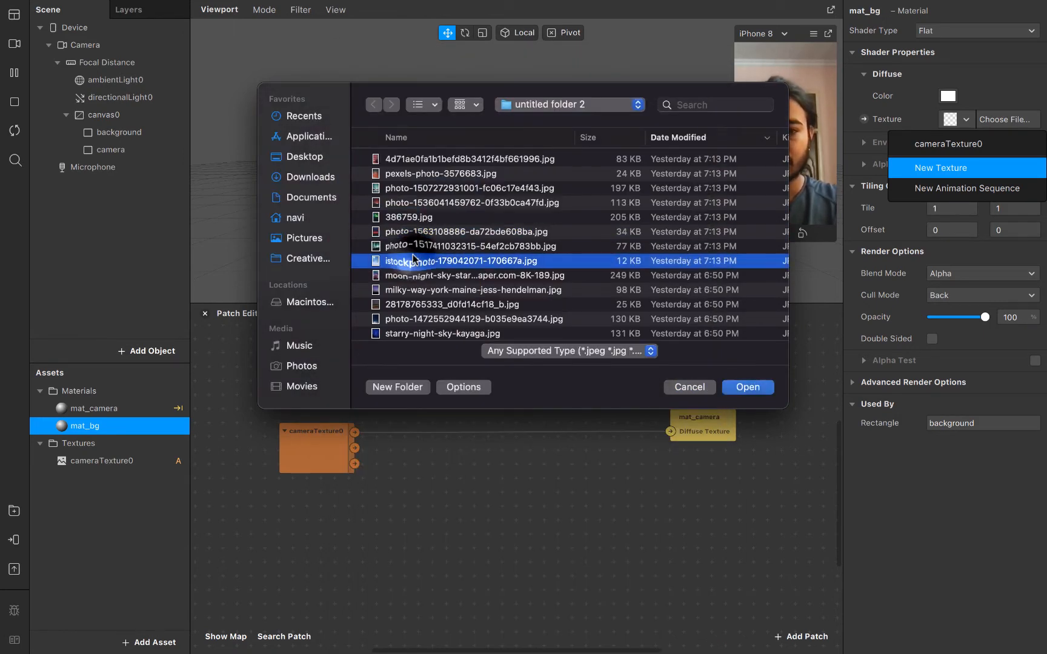
pyautogui.click(407, 189)
pyautogui.press('space')
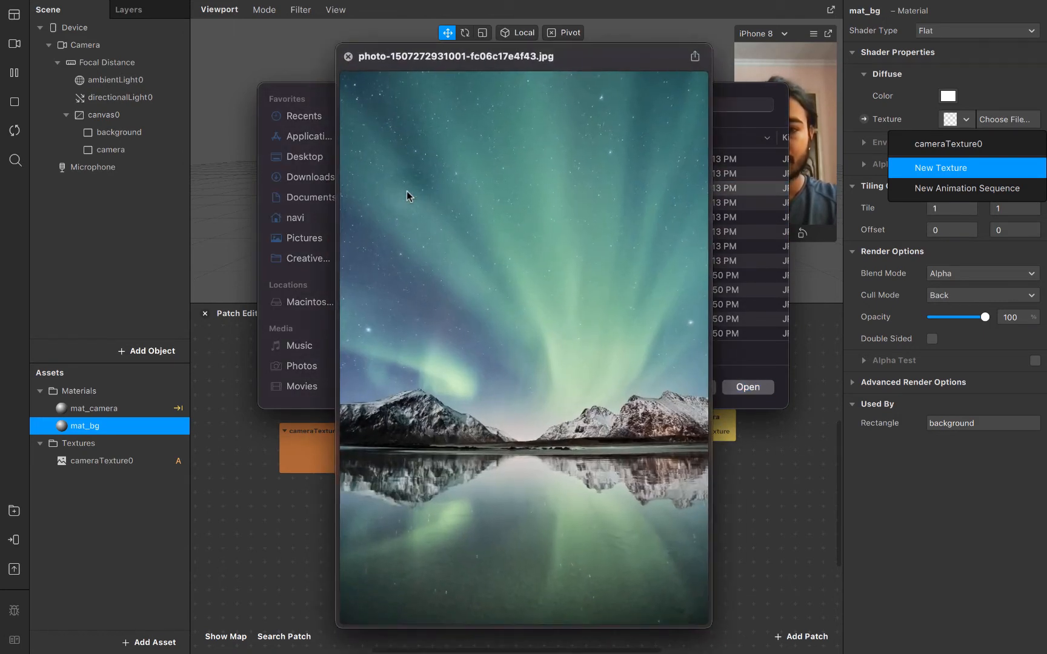
pyautogui.press('space')
pyautogui.click(398, 308)
pyautogui.press('space')
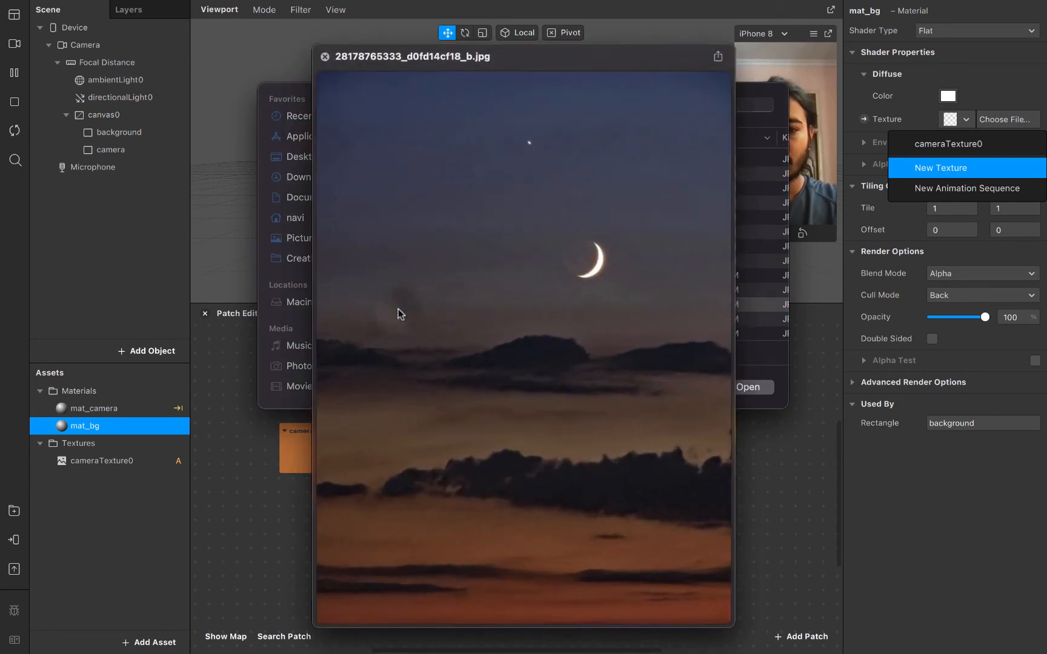
pyautogui.press('space')
pyautogui.click(401, 320)
pyautogui.press('space')
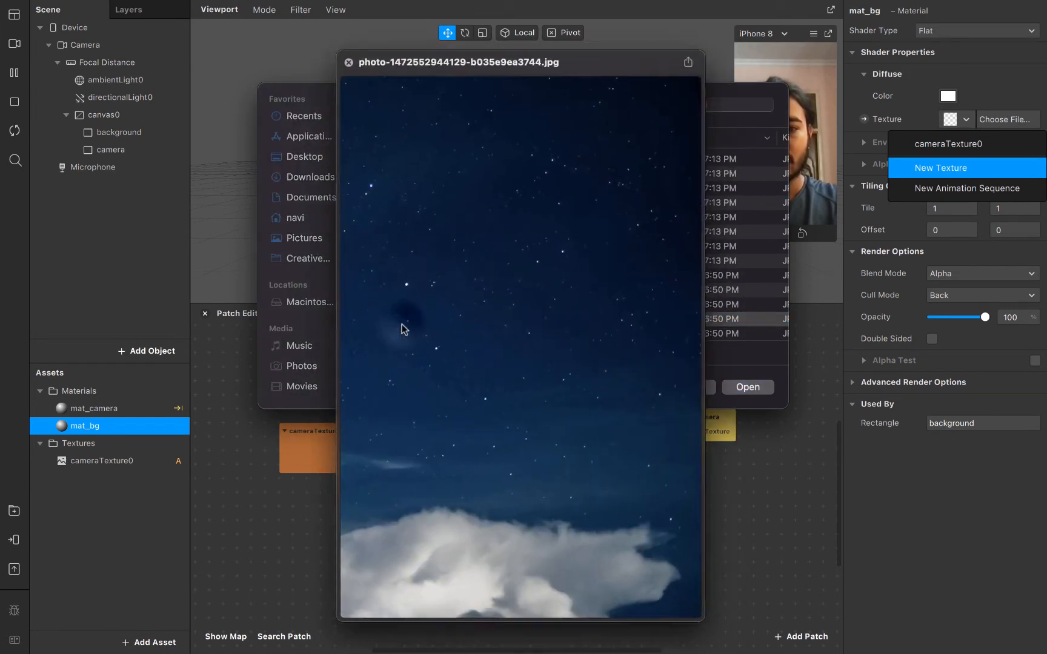
pyautogui.press('space')
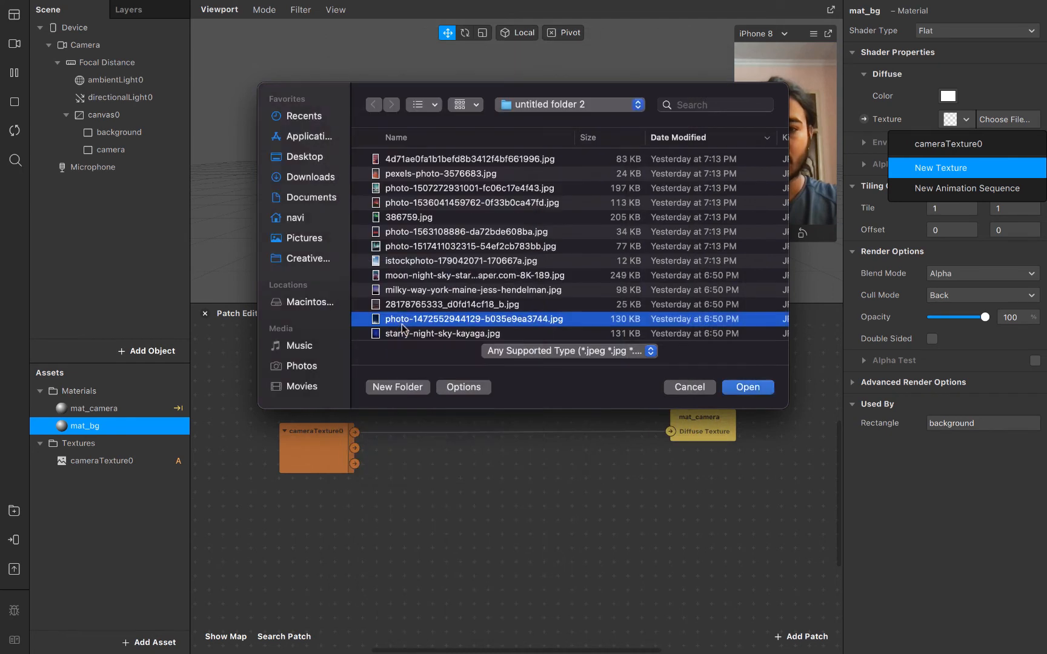
pyautogui.press('Return')
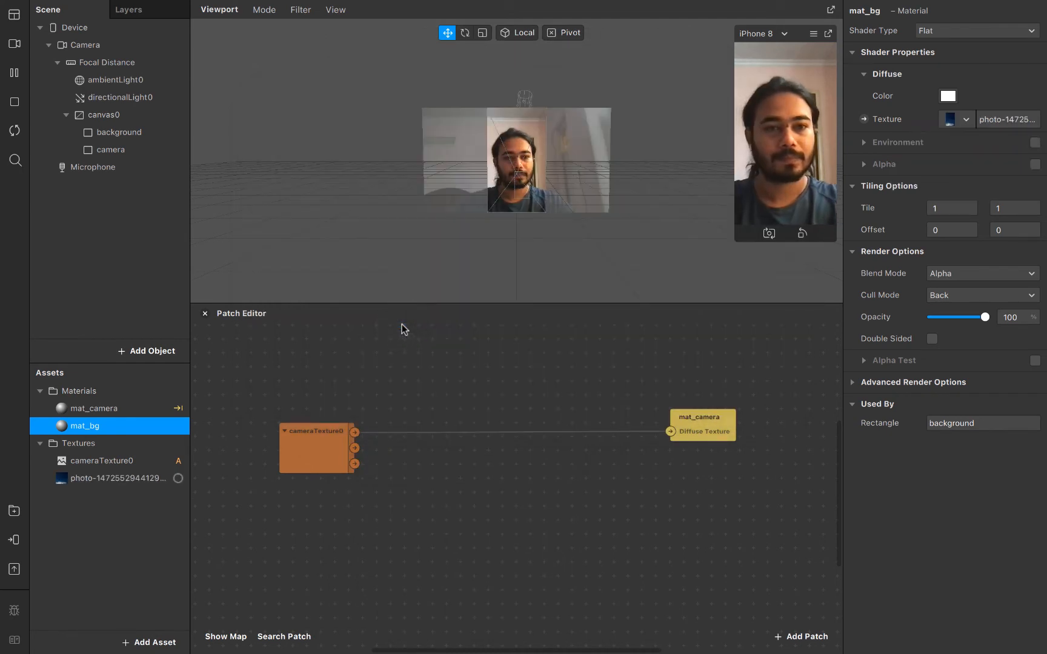
# Step: Set the imported night sky texture's compression to None for iOS, Android and Older Android
pyautogui.click(148, 478)
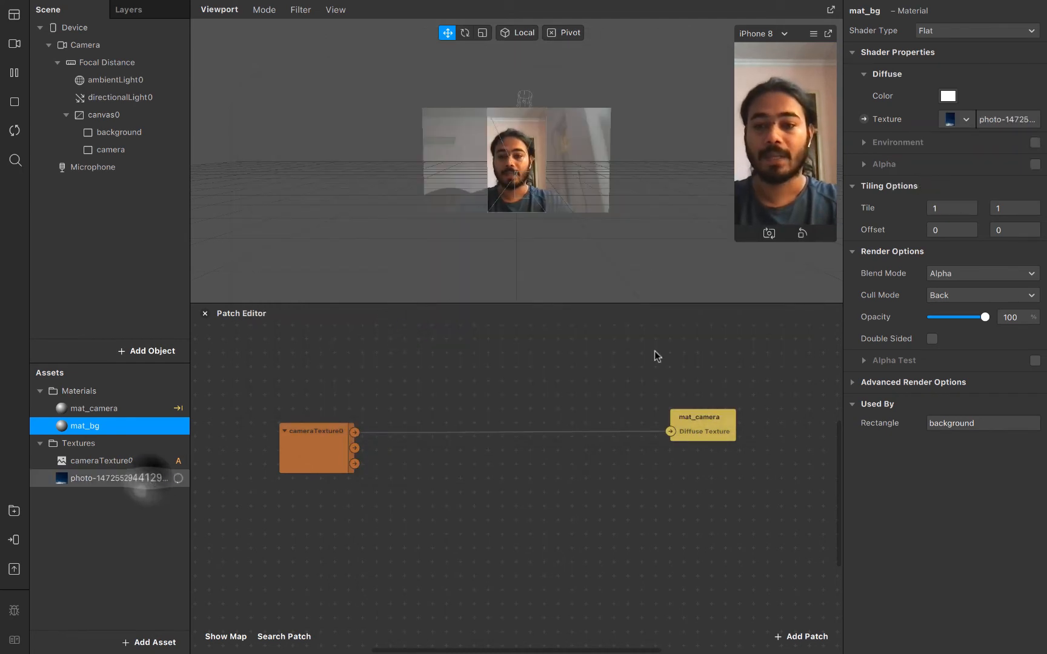
pyautogui.click(1009, 225)
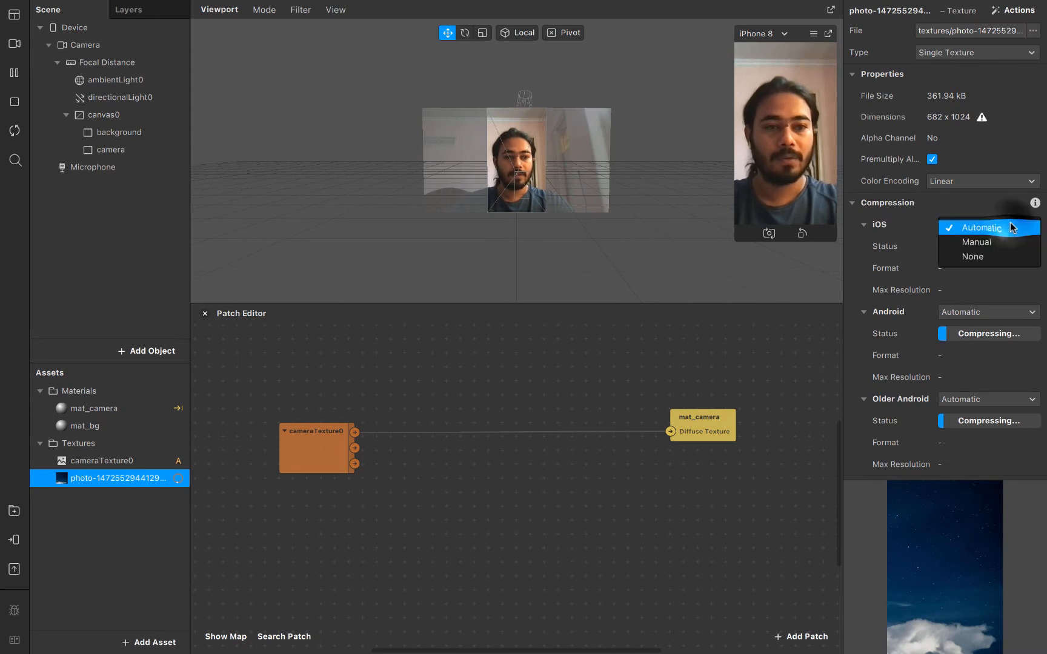
pyautogui.click(996, 256)
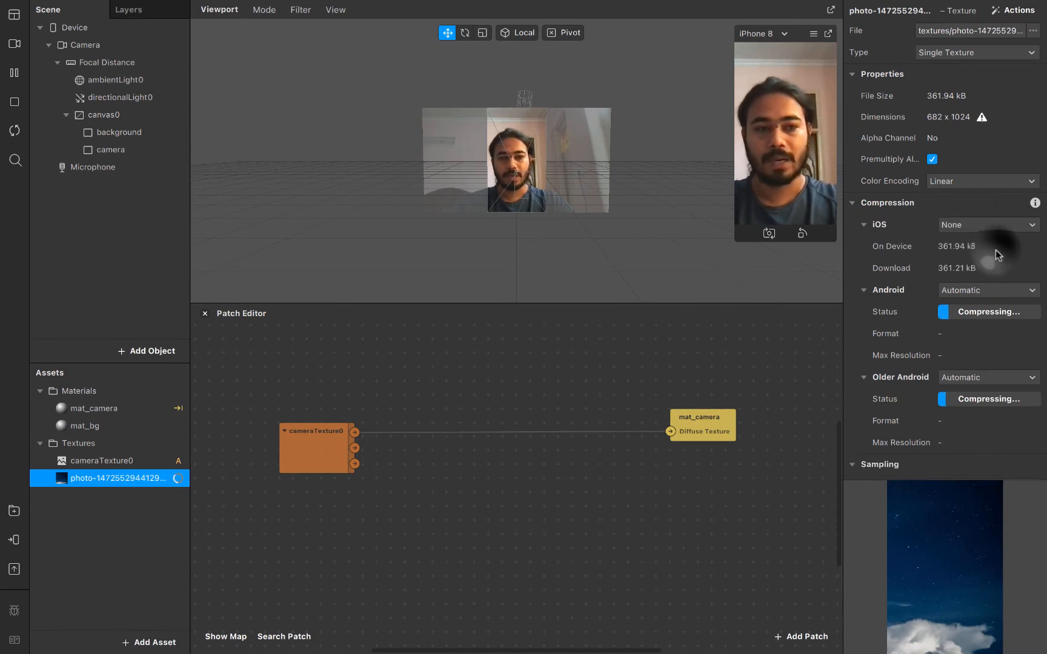
pyautogui.click(984, 290)
pyautogui.click(972, 323)
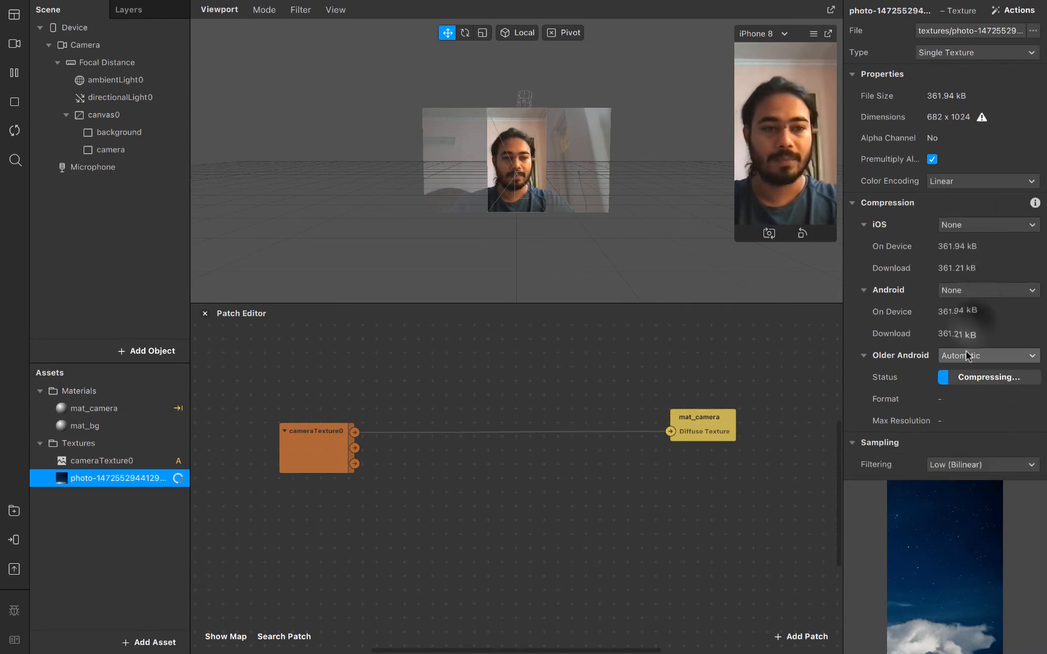
pyautogui.click(964, 355)
pyautogui.click(969, 386)
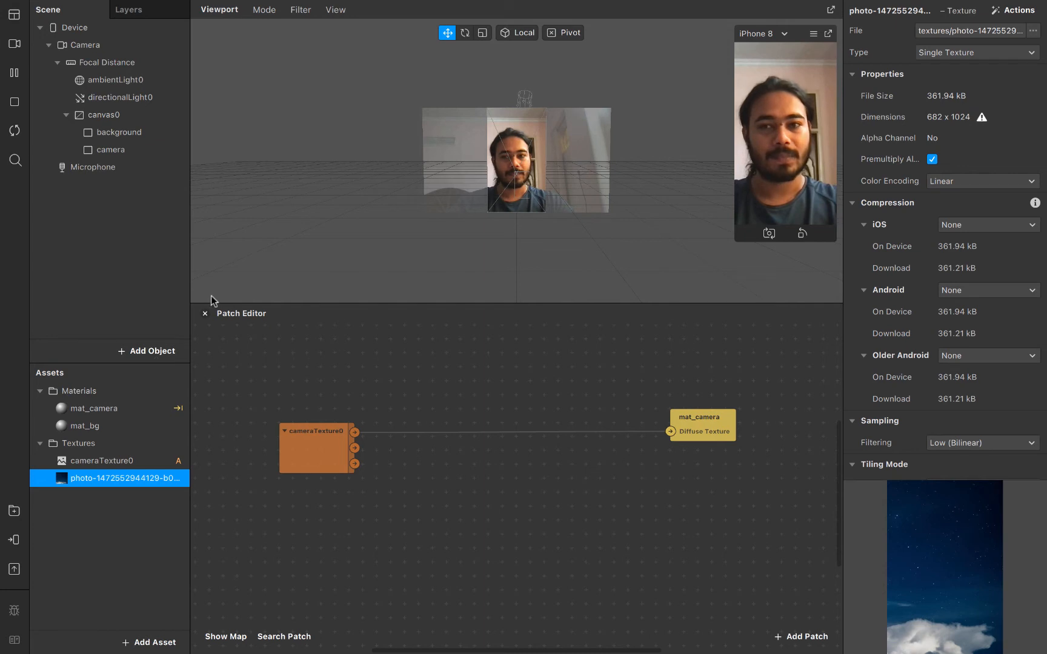
# Step: Review the properties of cameraTexture0, the camera rectangle, the night sky texture and the mat_bg material
pyautogui.click(94, 462)
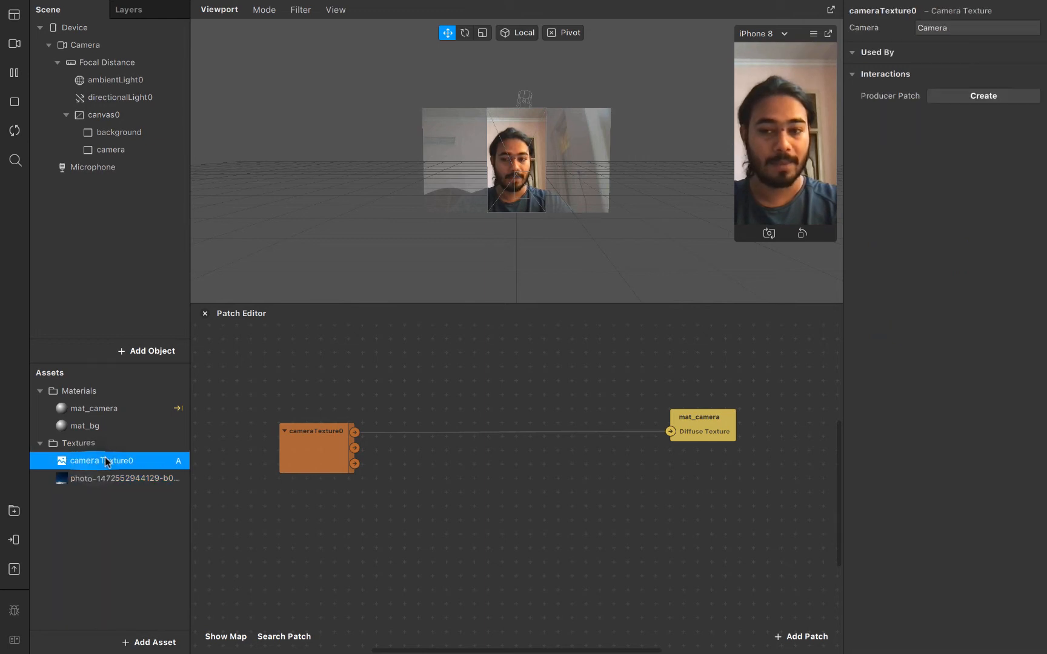
pyautogui.click(688, 416)
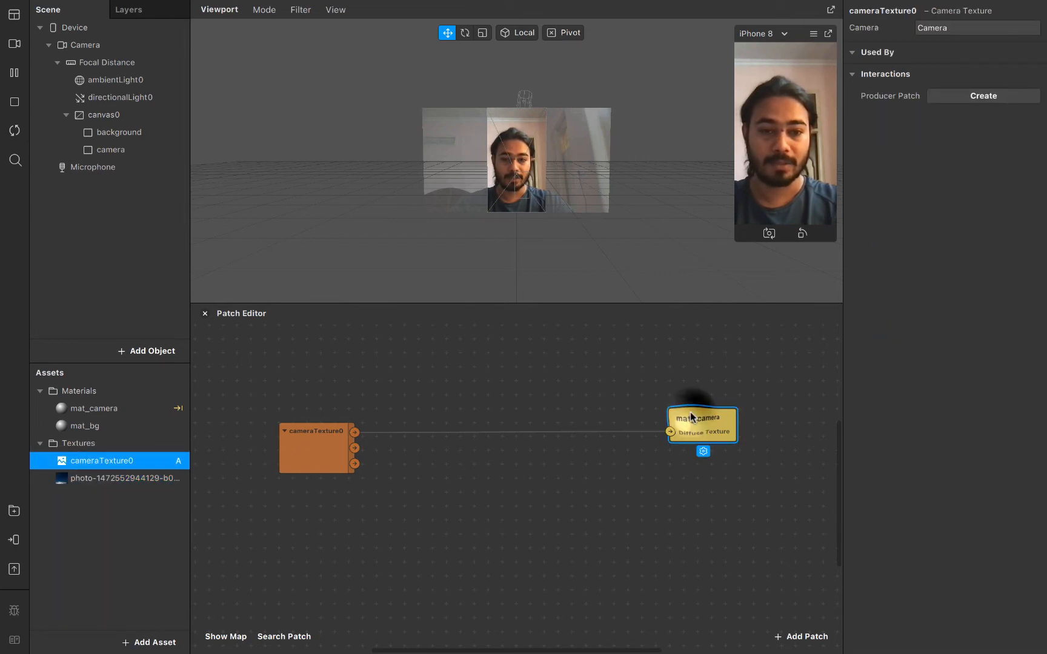
pyautogui.click(156, 155)
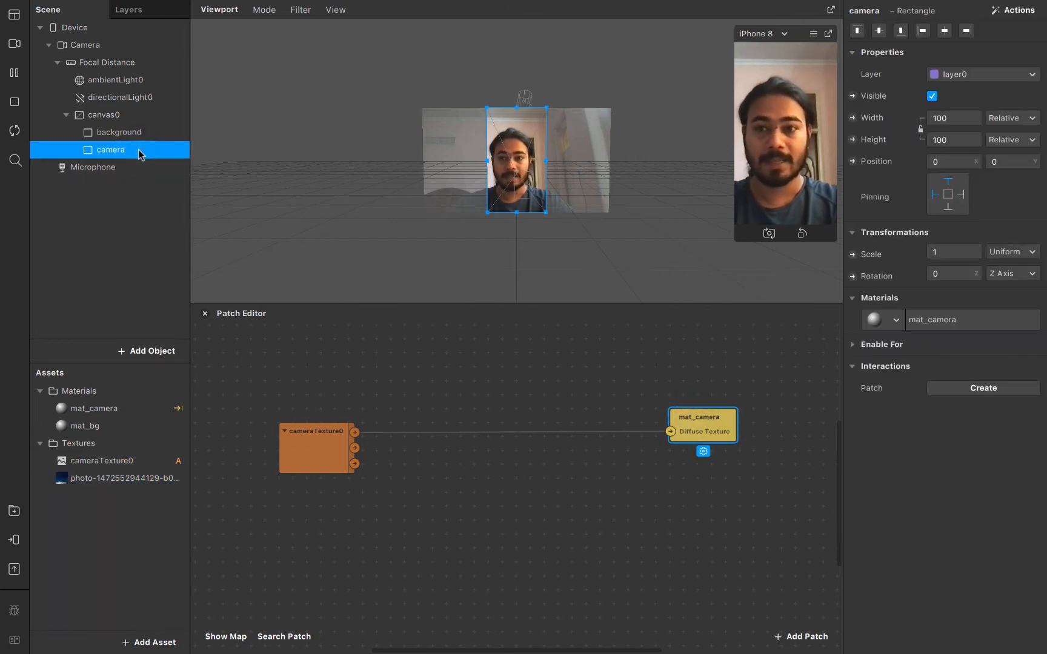
pyautogui.click(111, 477)
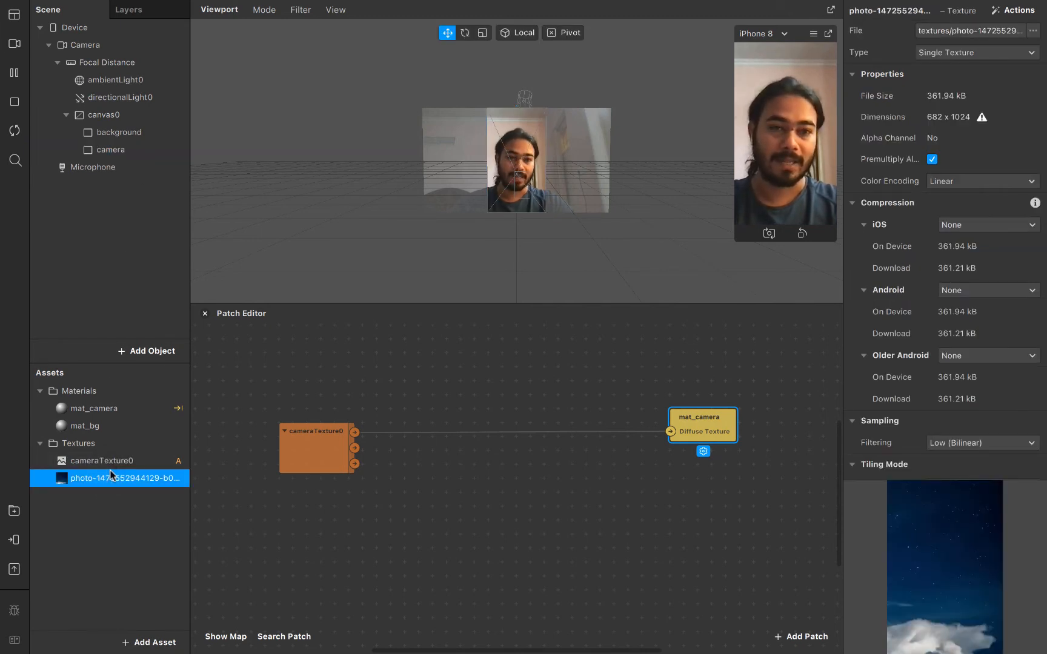
pyautogui.click(99, 428)
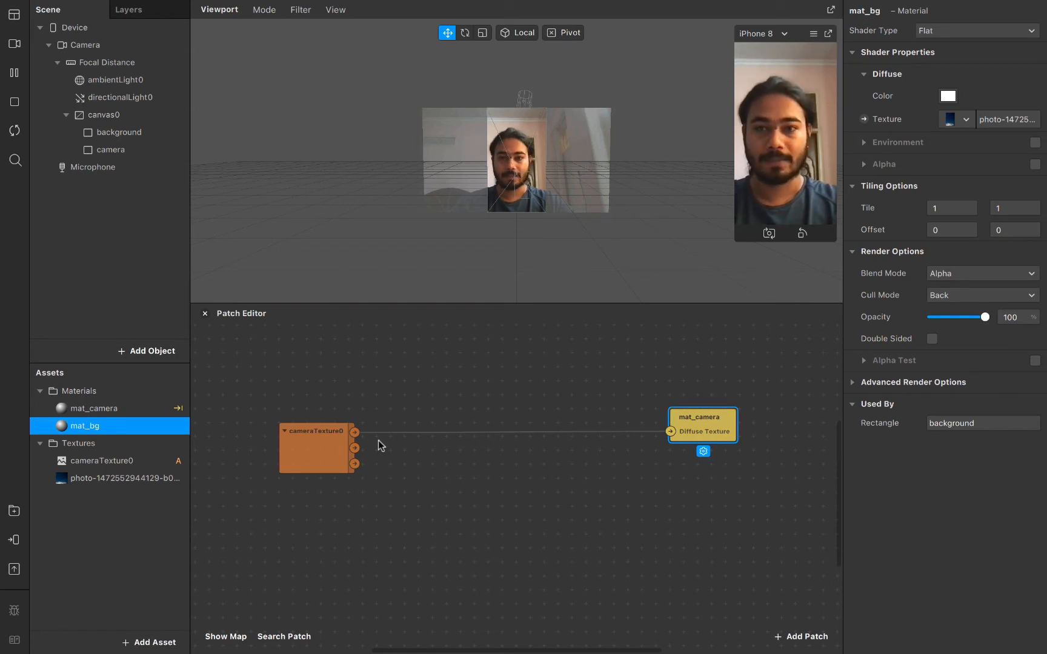
# Step: Toggle the camera rectangle's visibility off and on twice to check the background image behind it
pyautogui.click(150, 155)
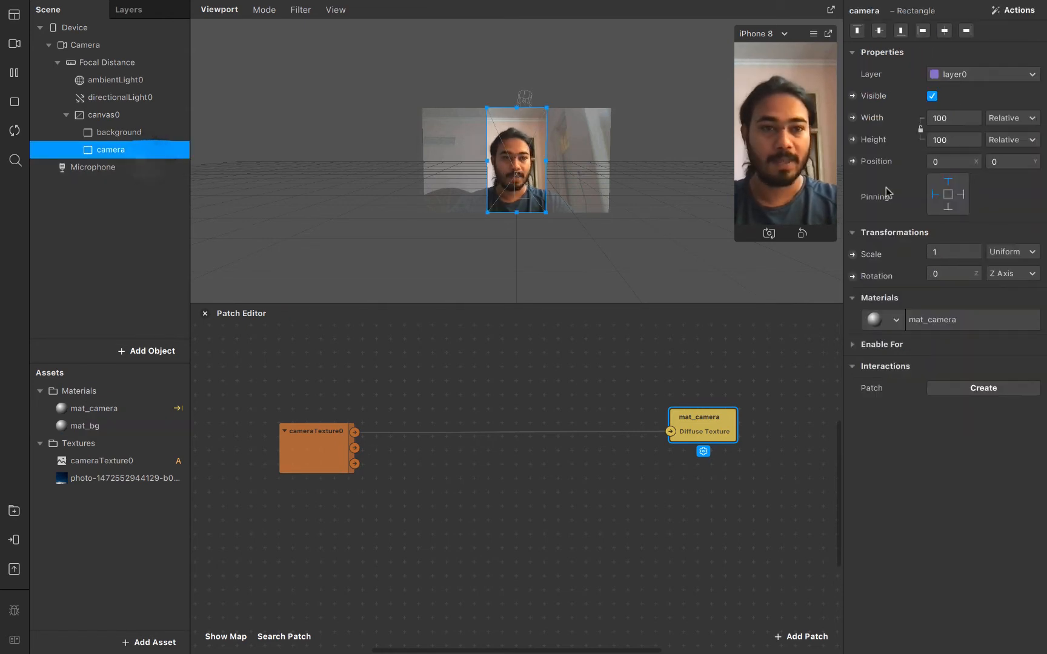
pyautogui.click(931, 96)
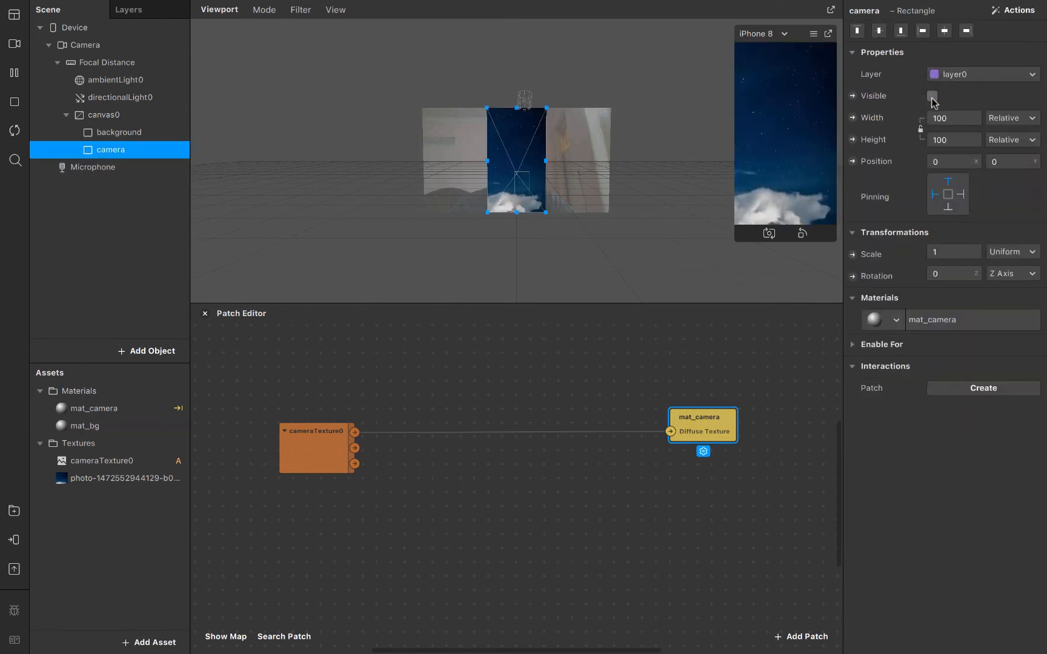
pyautogui.click(932, 97)
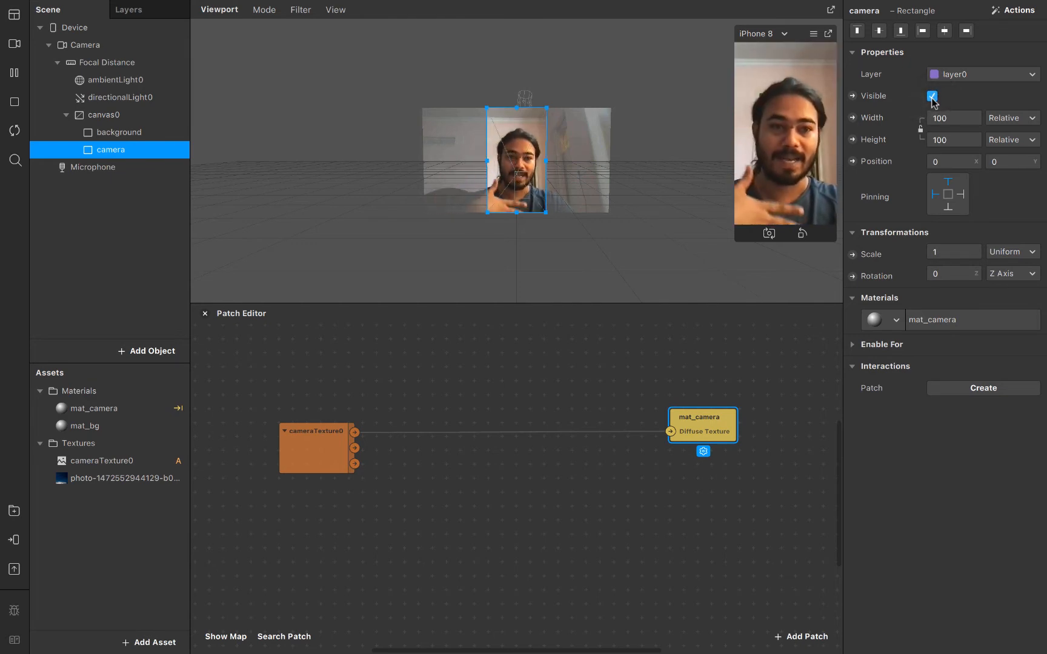
pyautogui.click(931, 97)
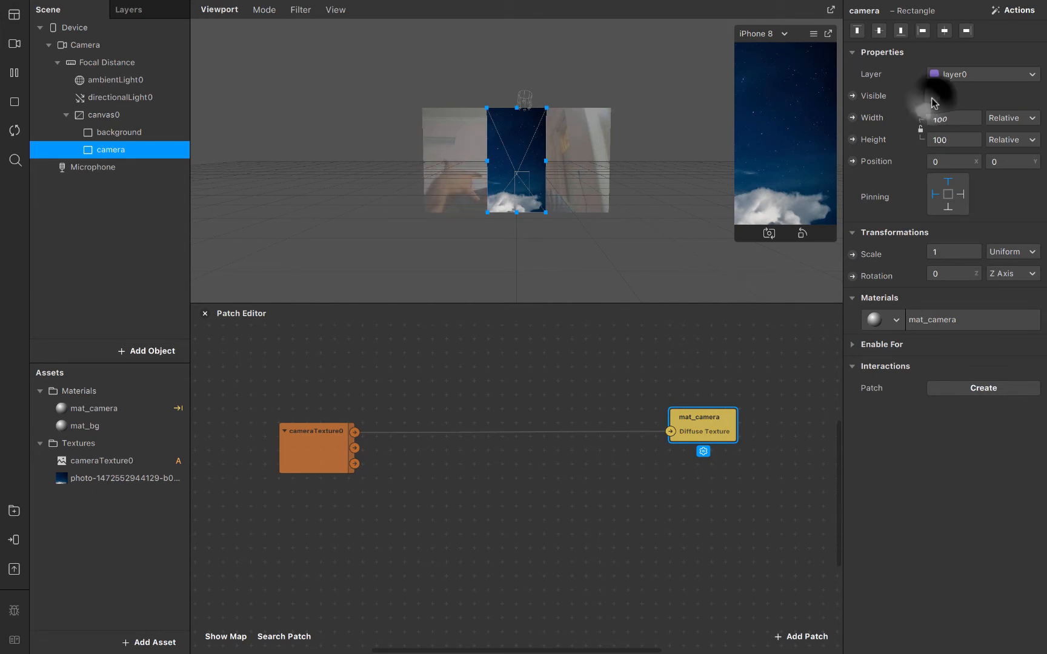
pyautogui.click(931, 97)
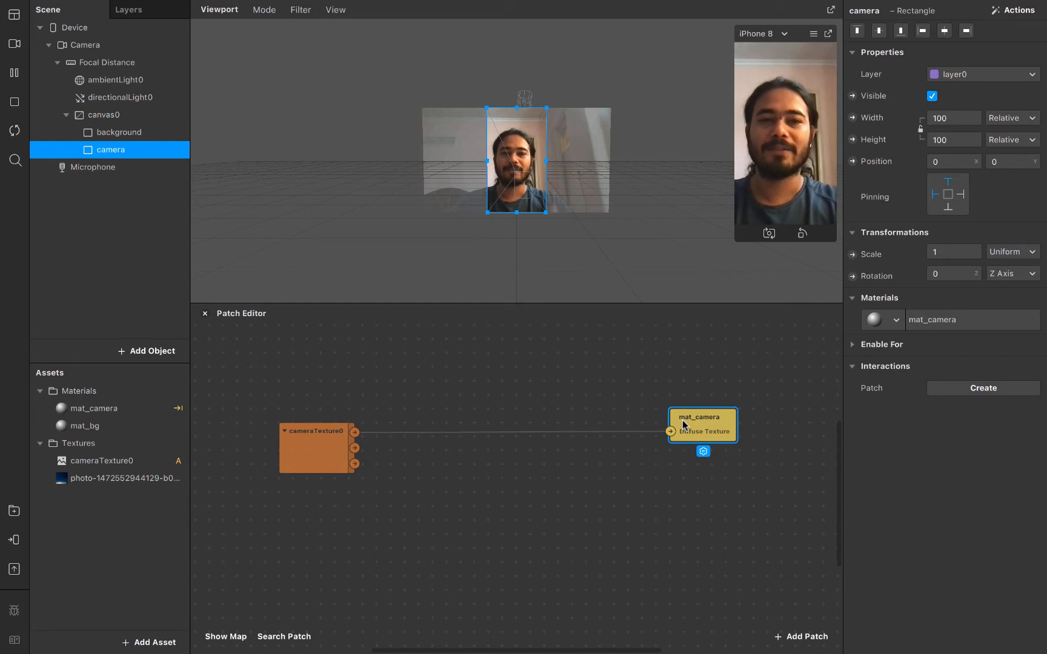
# Step: Switch the preview feed to the real-time simulation video of the woman in a white dress in a green field
pyautogui.click(15, 44)
pyautogui.scroll(-3, 96, 145)
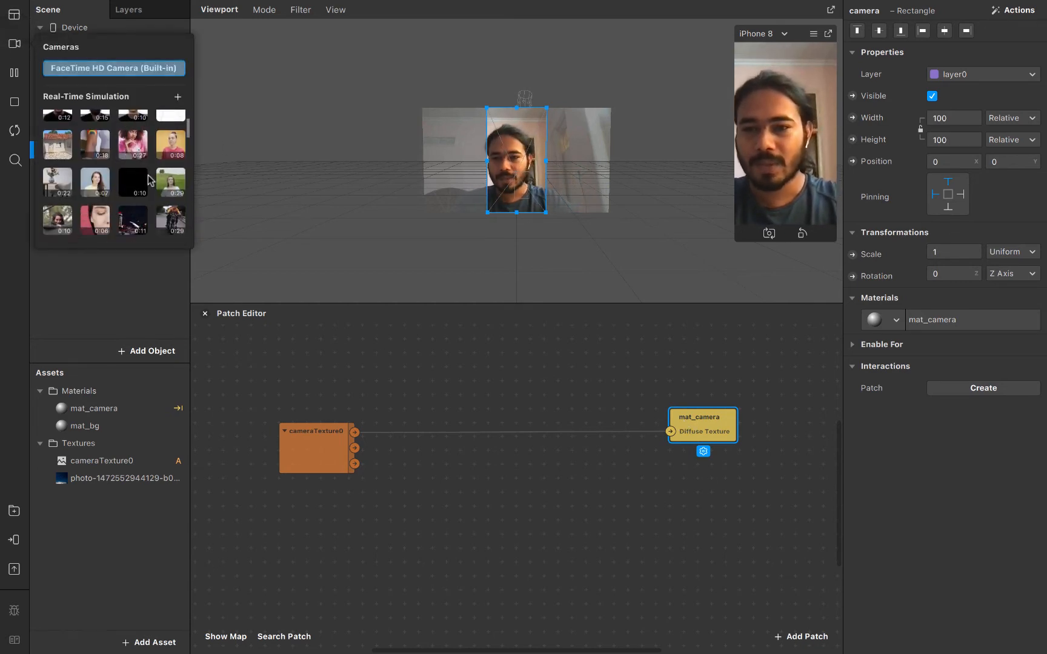
pyautogui.click(163, 187)
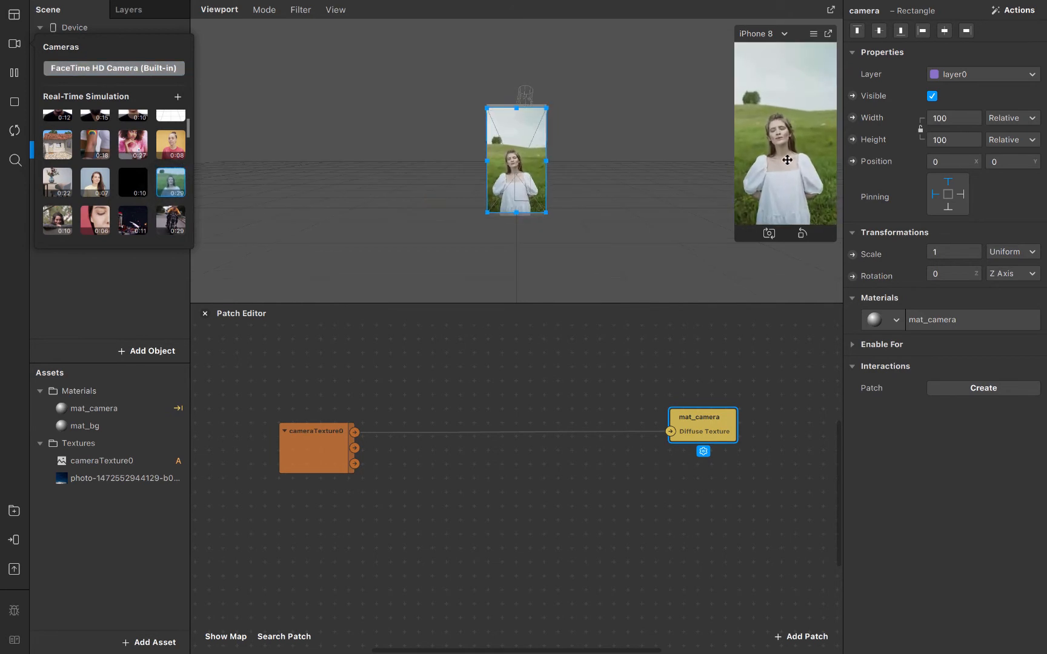
pyautogui.click(436, 383)
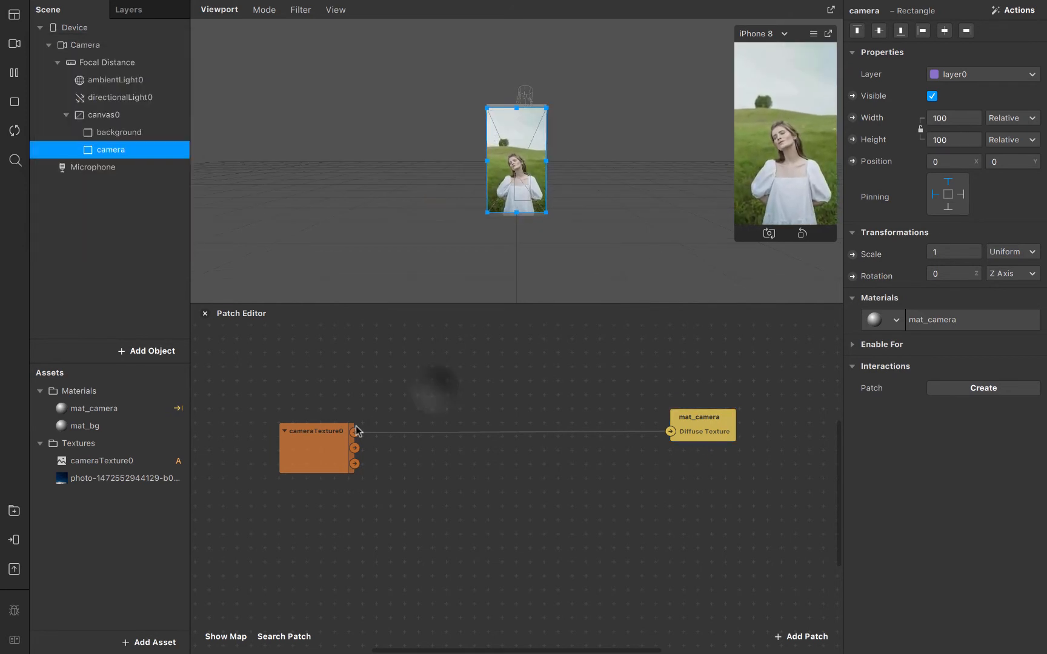
# Step: Add an Unpack patch fed by the first output of the cameraTexture0 patch
pyautogui.moveTo(354, 432); pyautogui.dragTo(391, 463)
pyautogui.write('uu')
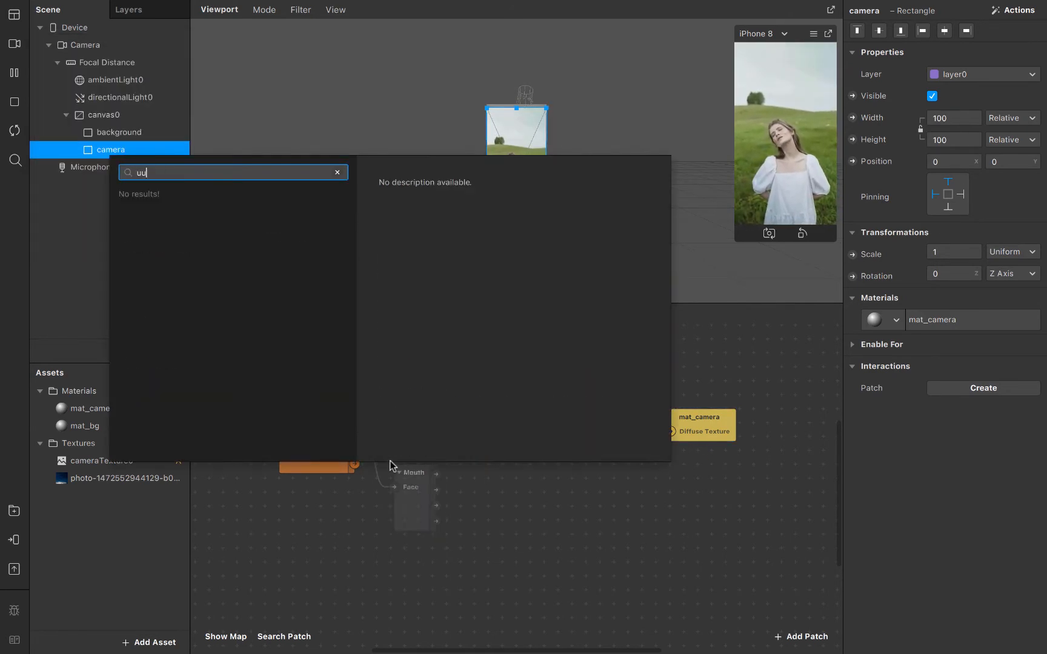
pyautogui.press('BackSpace')
pyautogui.press('Down')
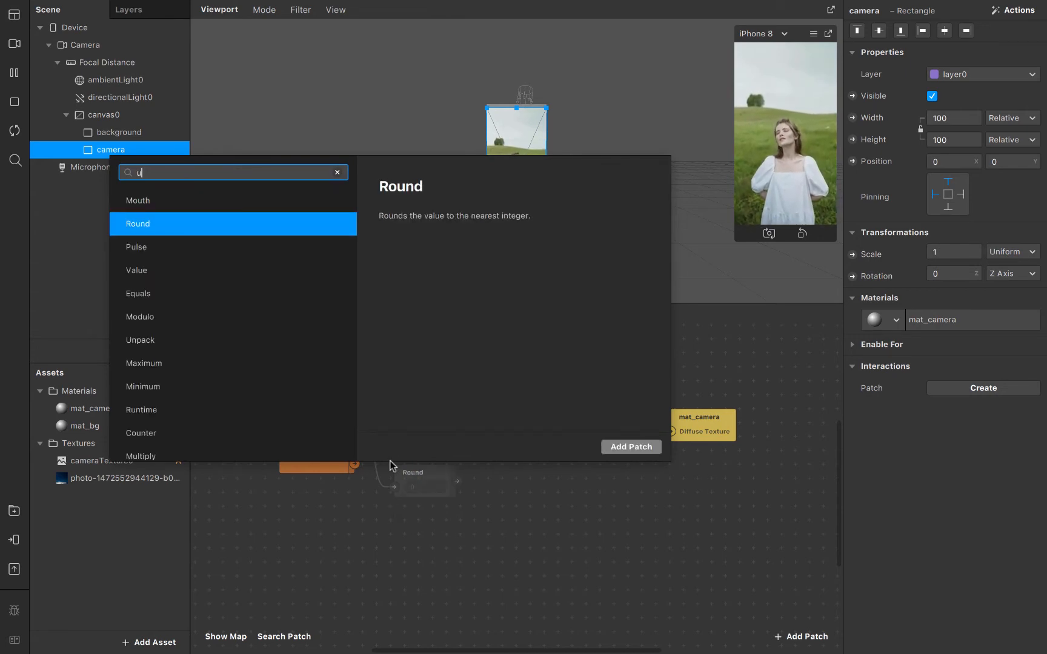
pyautogui.write('n')
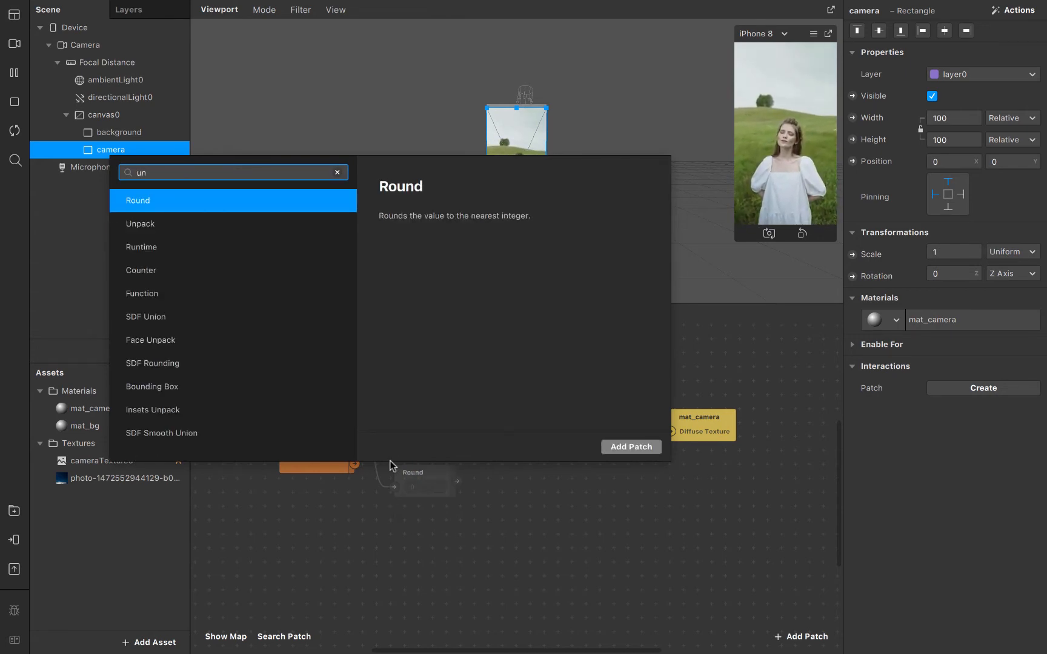
pyautogui.press('Down')
pyautogui.press('Return')
pyautogui.click(417, 494)
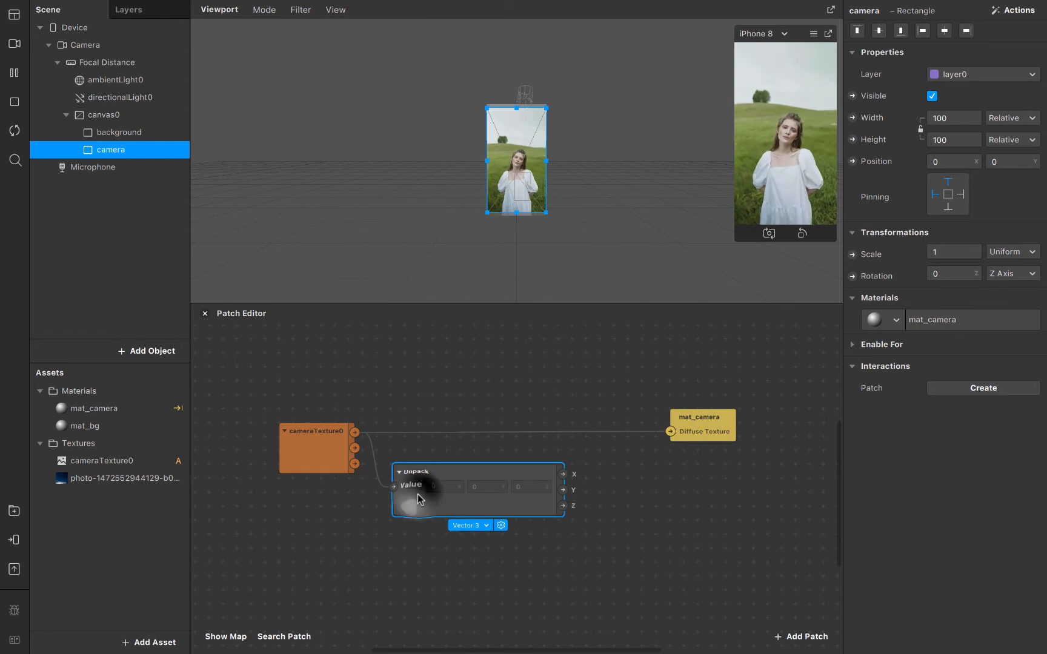
pyautogui.doubleClick(431, 387)
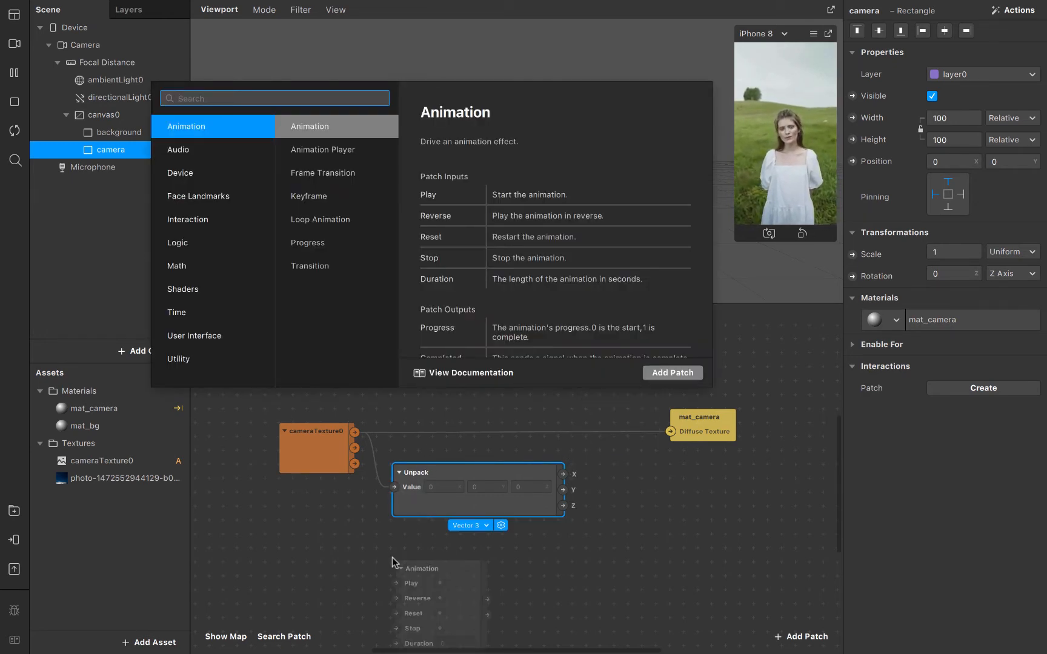
pyautogui.click(439, 415)
pyautogui.doubleClick(442, 411)
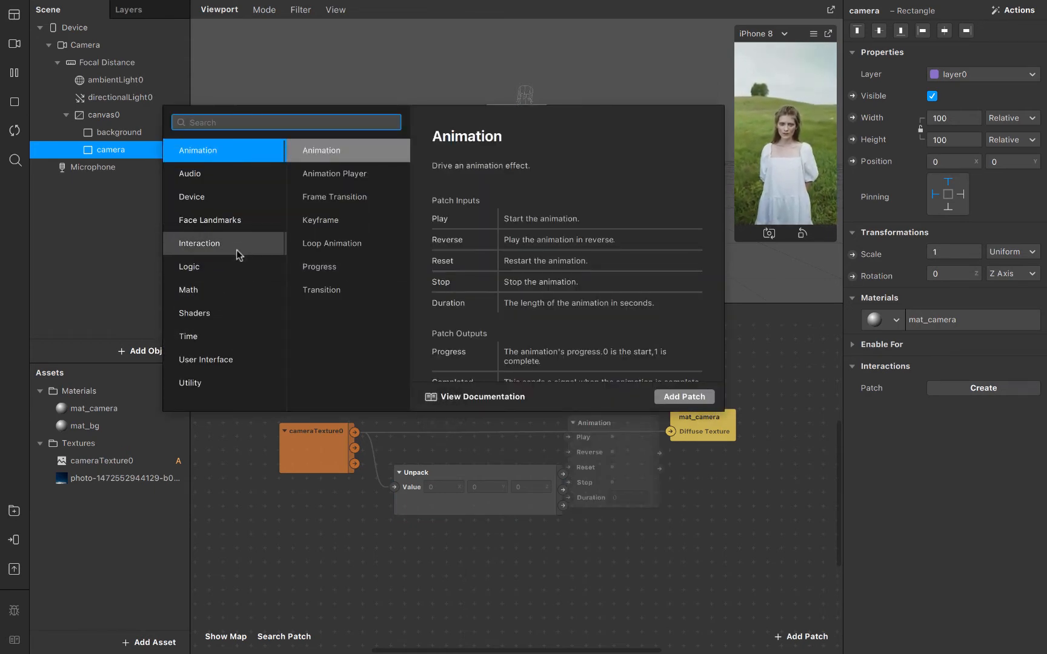
pyautogui.write('smi')
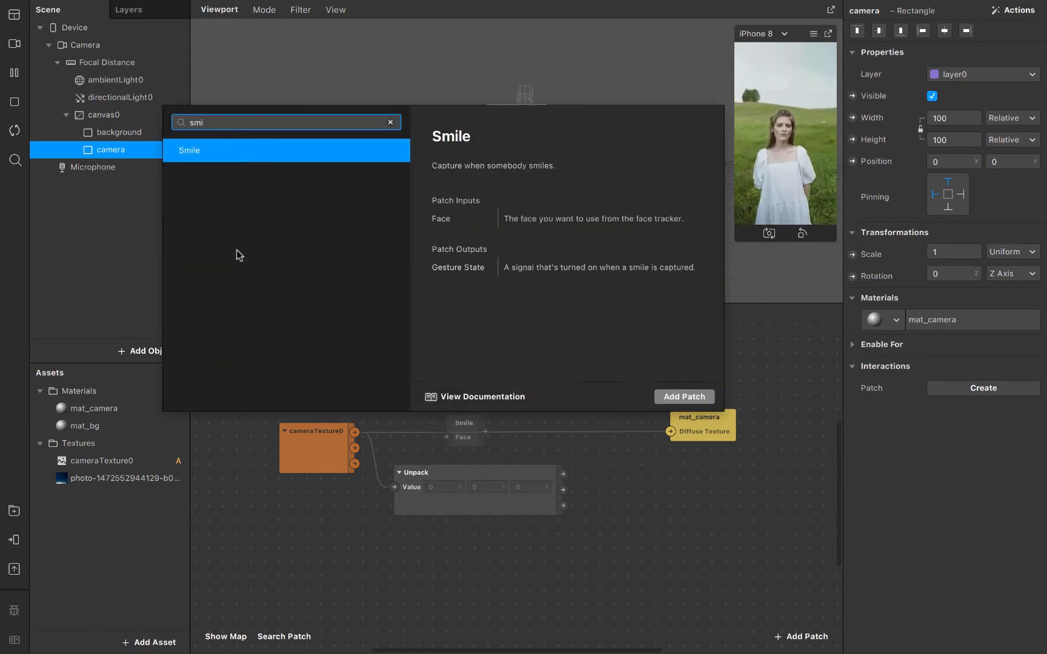
pyautogui.press('BackSpace')
pyautogui.press('BackSpace')
pyautogui.press('BackSpace')
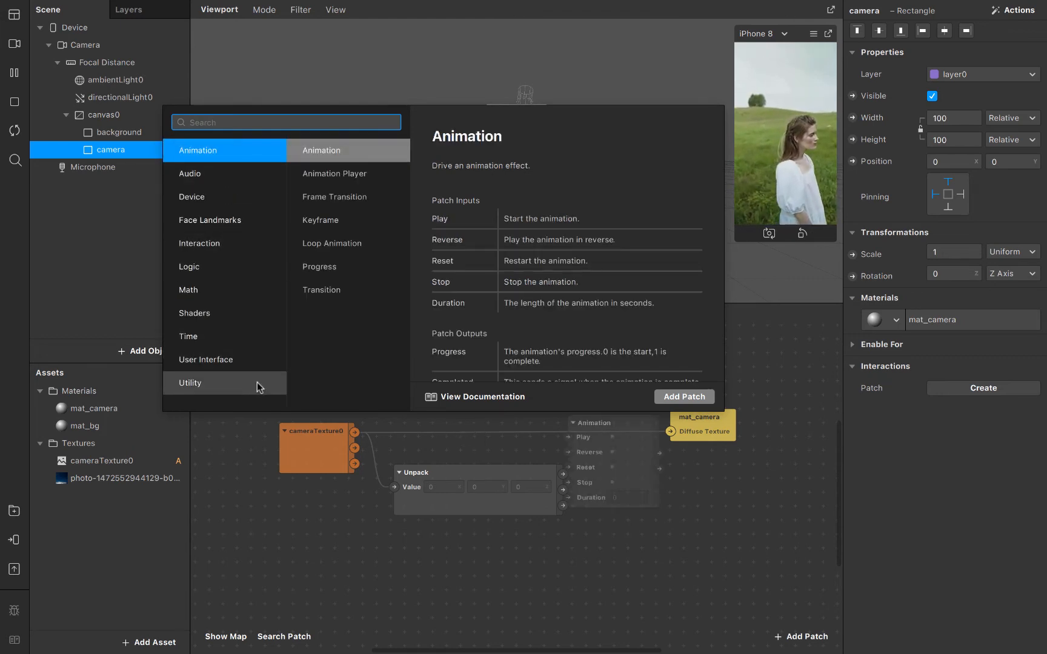
pyautogui.click(313, 548)
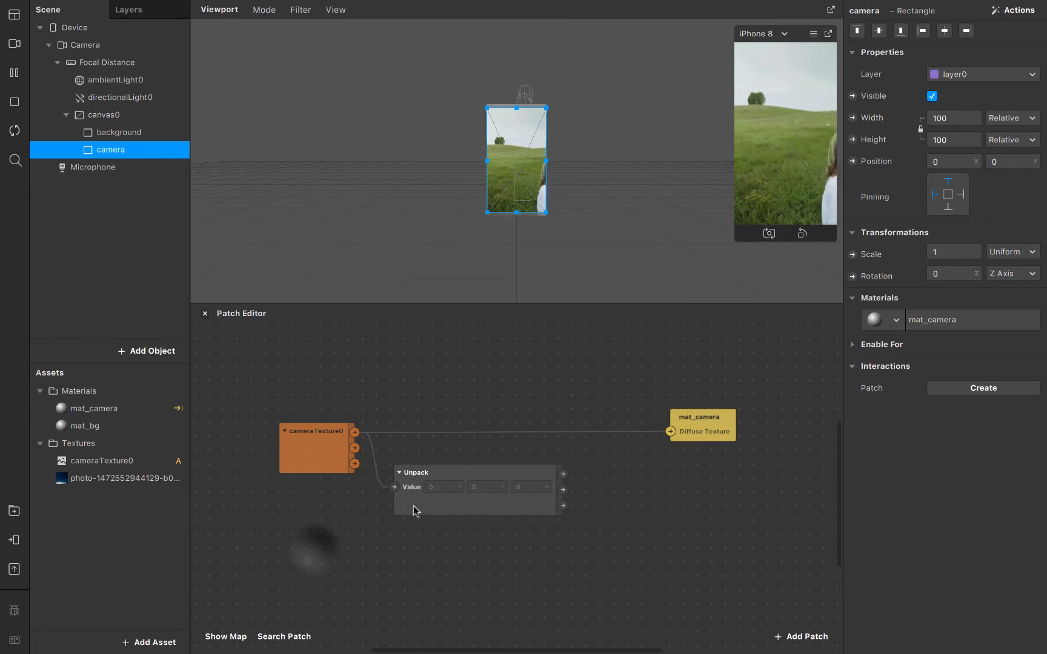
# Step: Shift the cameraTexture0 and Unpack patches away from mat_camera to make room, and set the Unpack patch to Vector 4
pyautogui.click(446, 489)
pyautogui.scroll(-2, 430, 519)
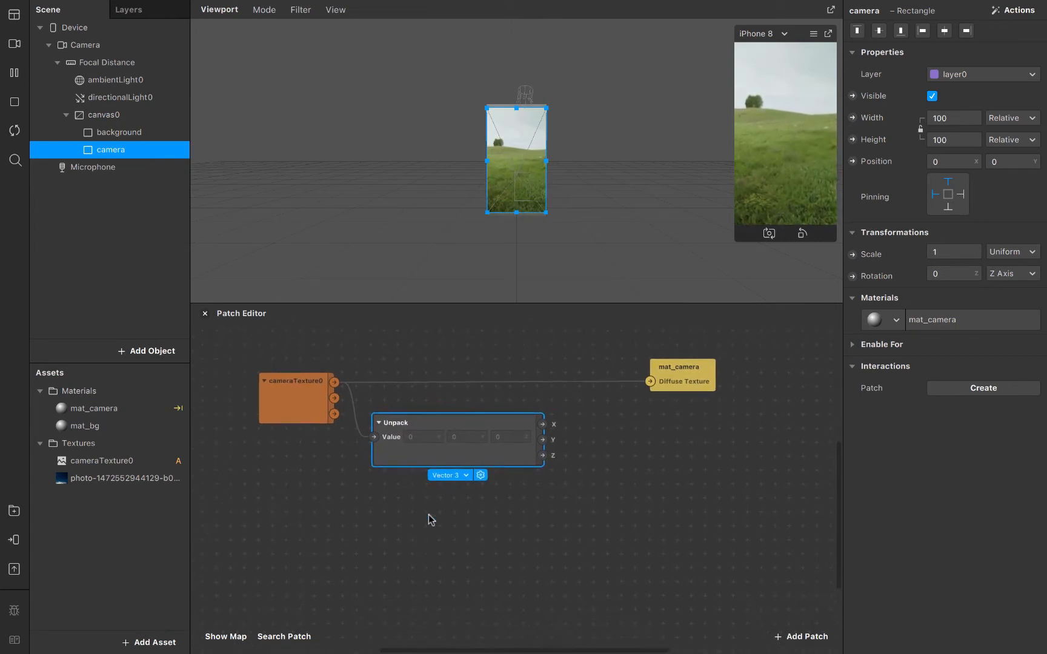
pyautogui.moveTo(292, 406); pyautogui.dragTo(248, 405)
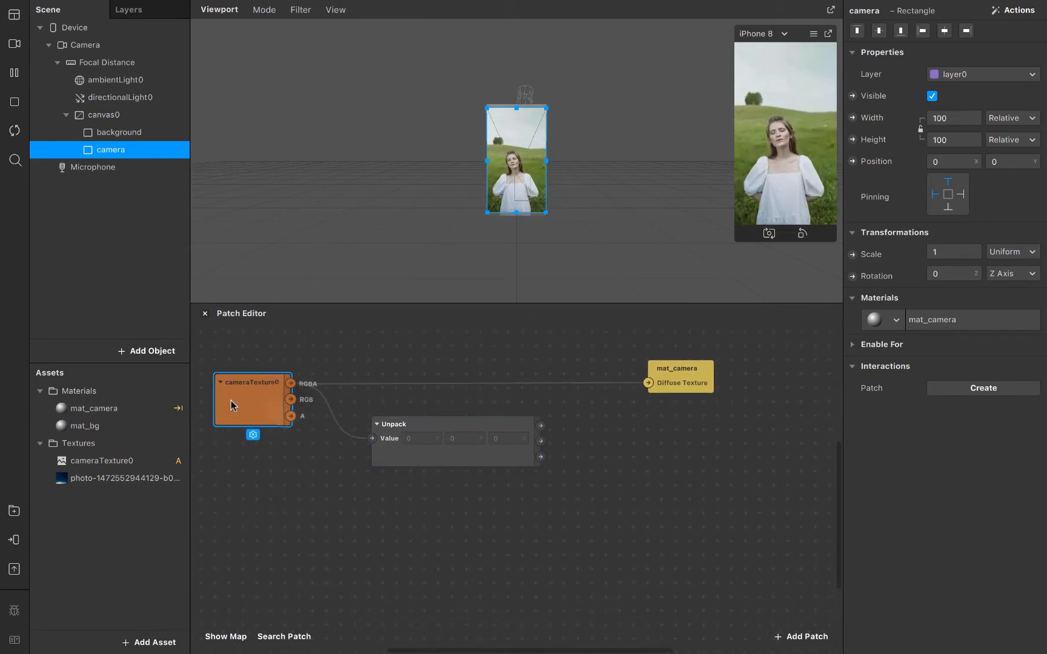
pyautogui.moveTo(382, 446); pyautogui.dragTo(321, 446)
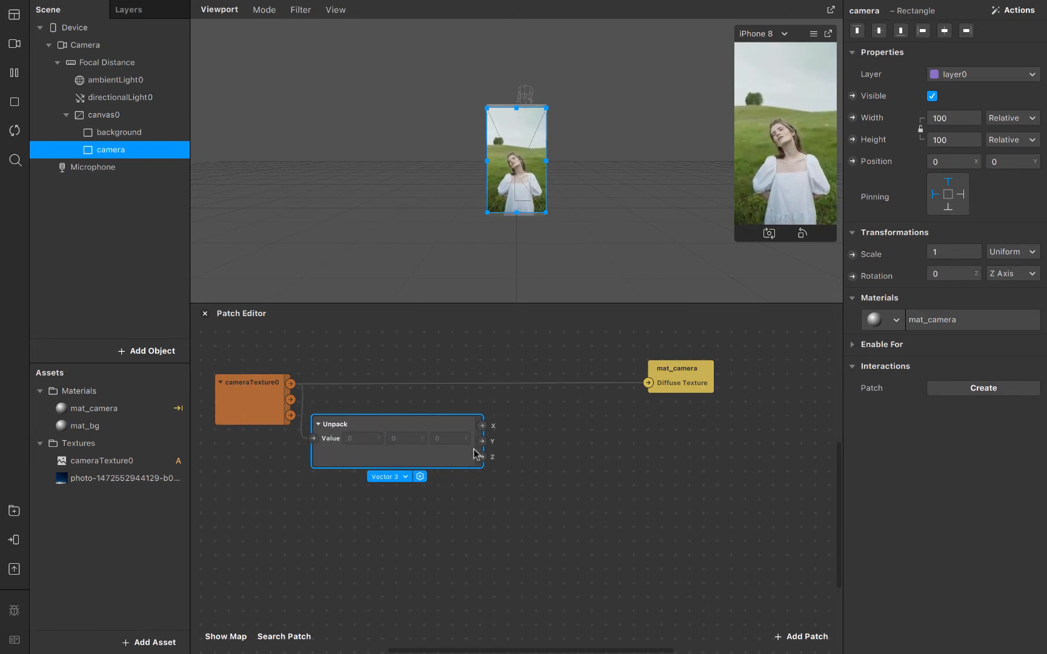
pyautogui.click(402, 477)
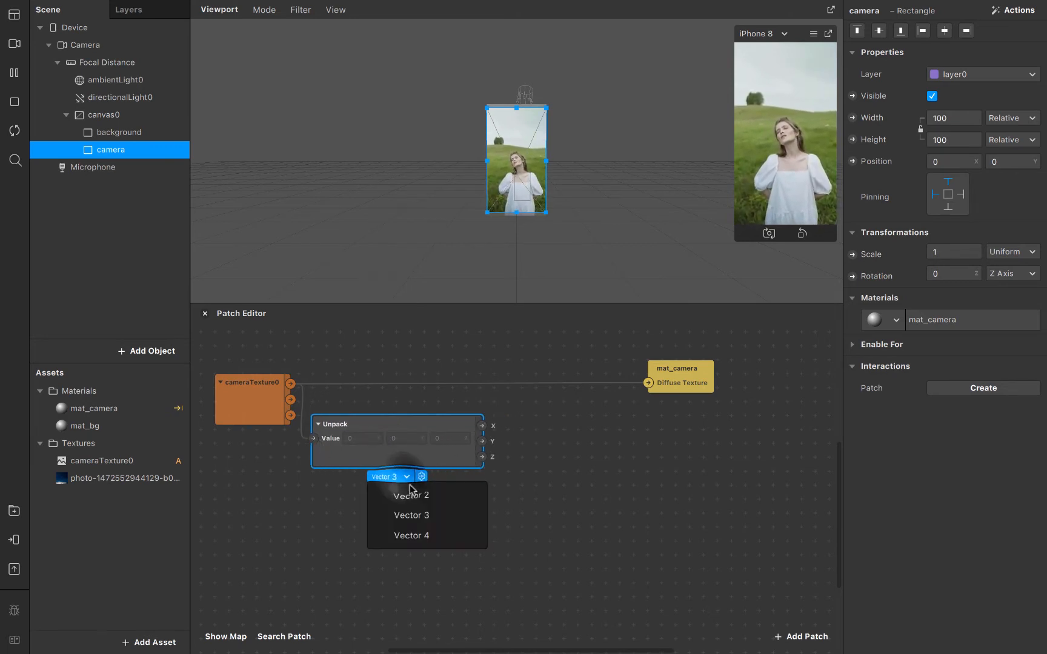
pyautogui.click(417, 535)
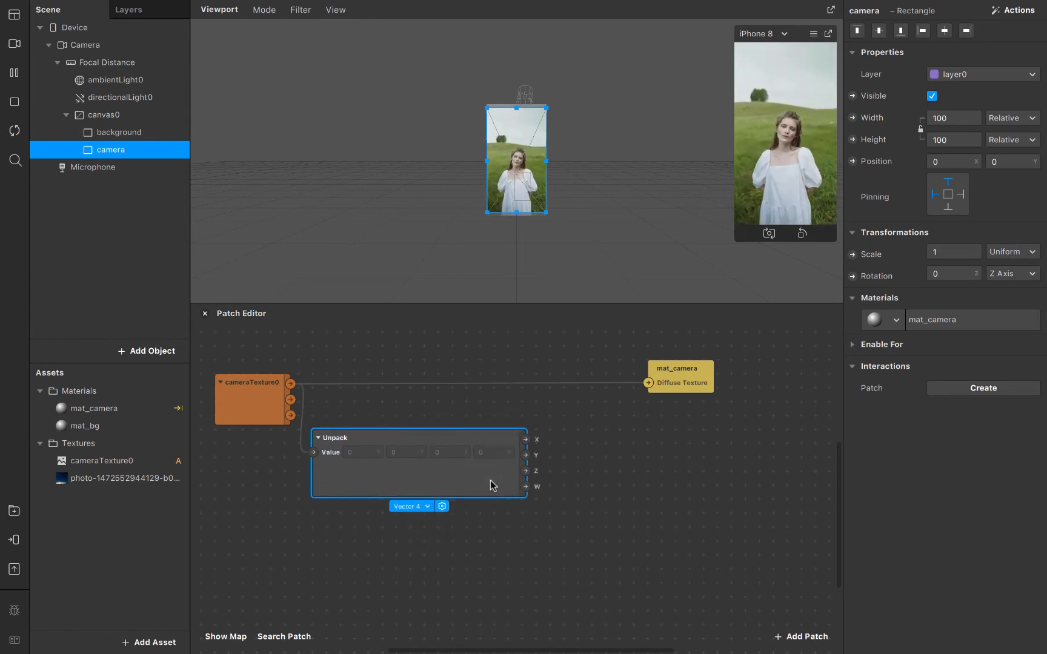
pyautogui.click(696, 382)
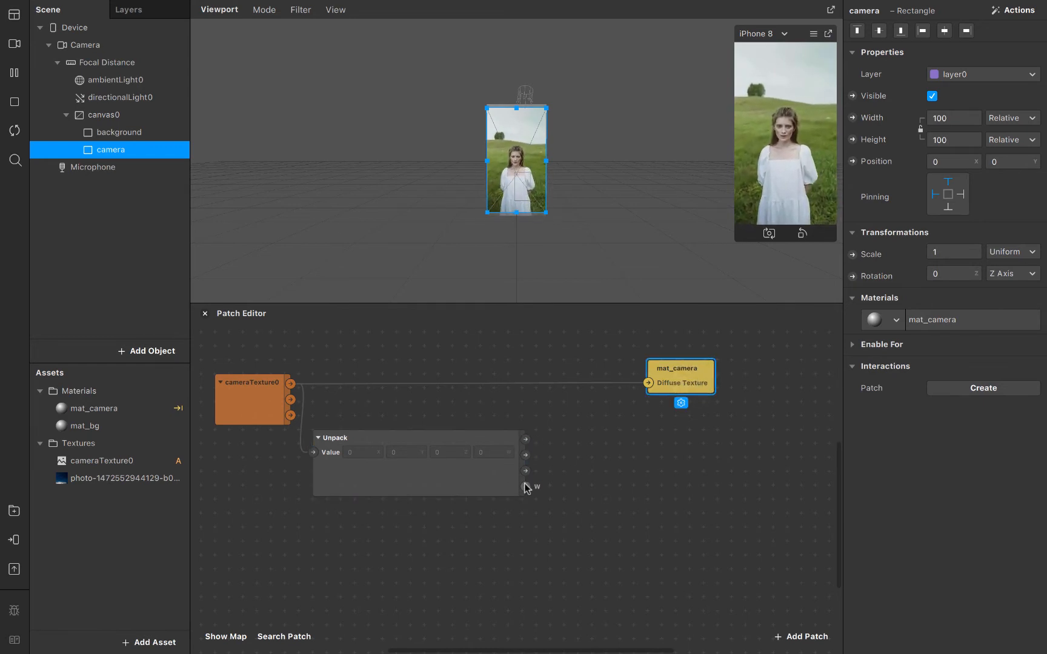
pyautogui.hscroll(3, 525, 488)
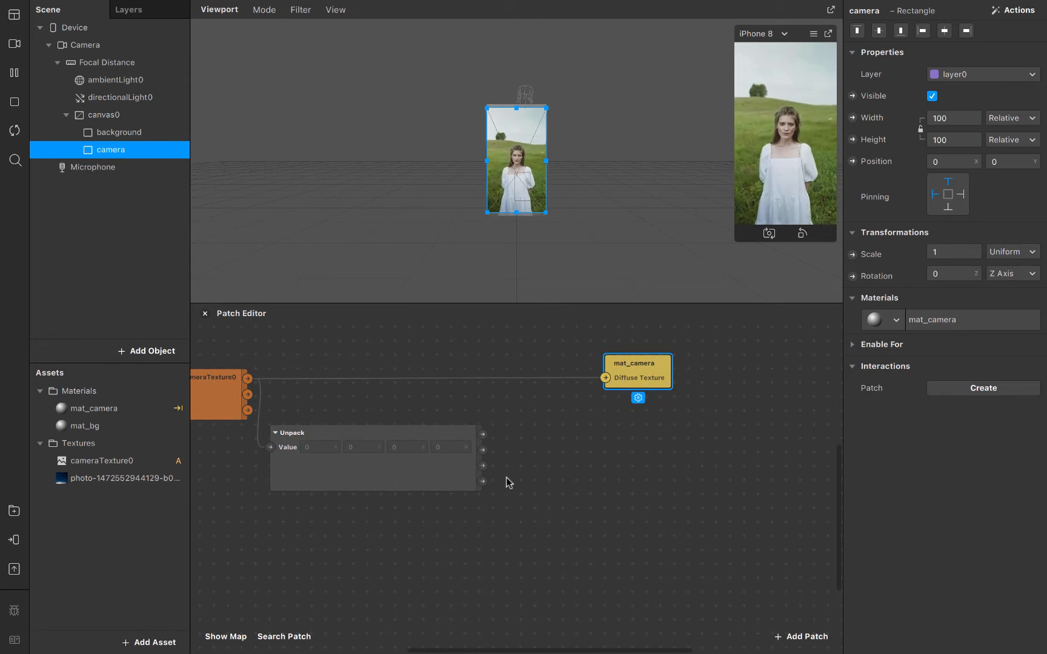
pyautogui.click(484, 469)
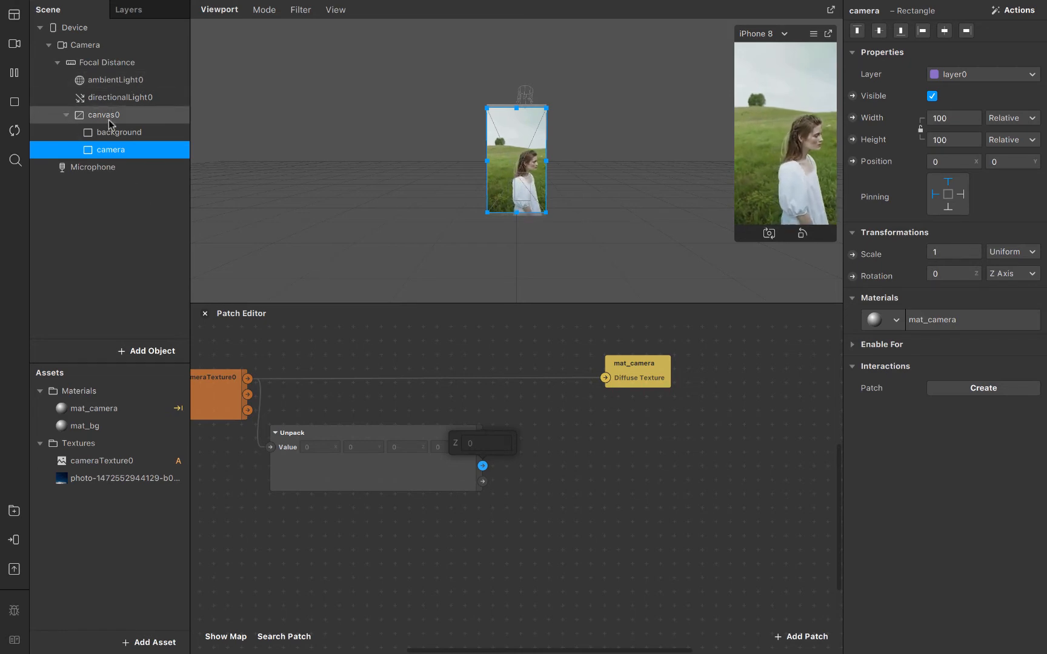
# Step: Switch the preview feed to the real-time simulation video of the woman in a white T-shirt and jeans in a grassy field
pyautogui.click(16, 44)
pyautogui.scroll(-3, 132, 200)
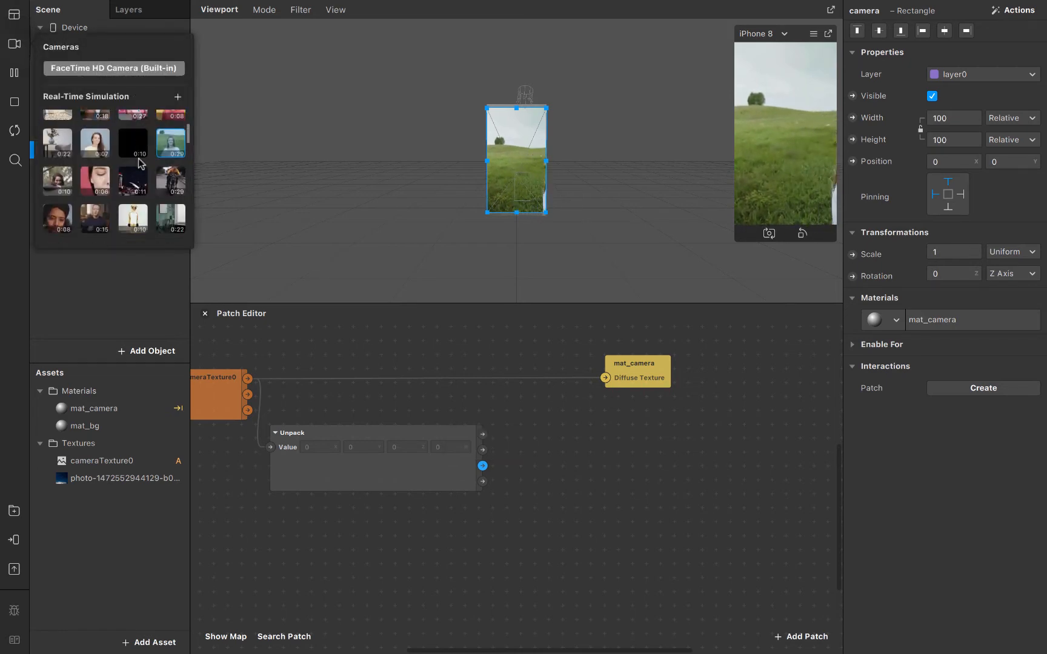
pyautogui.scroll(-4, 132, 200)
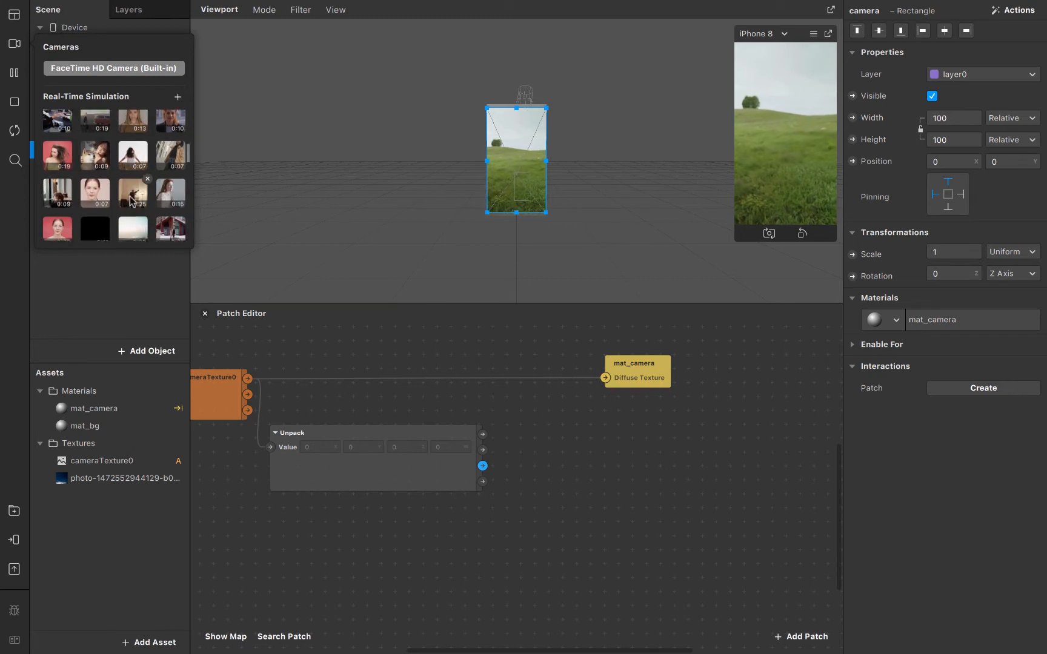
pyautogui.click(132, 199)
pyautogui.click(132, 195)
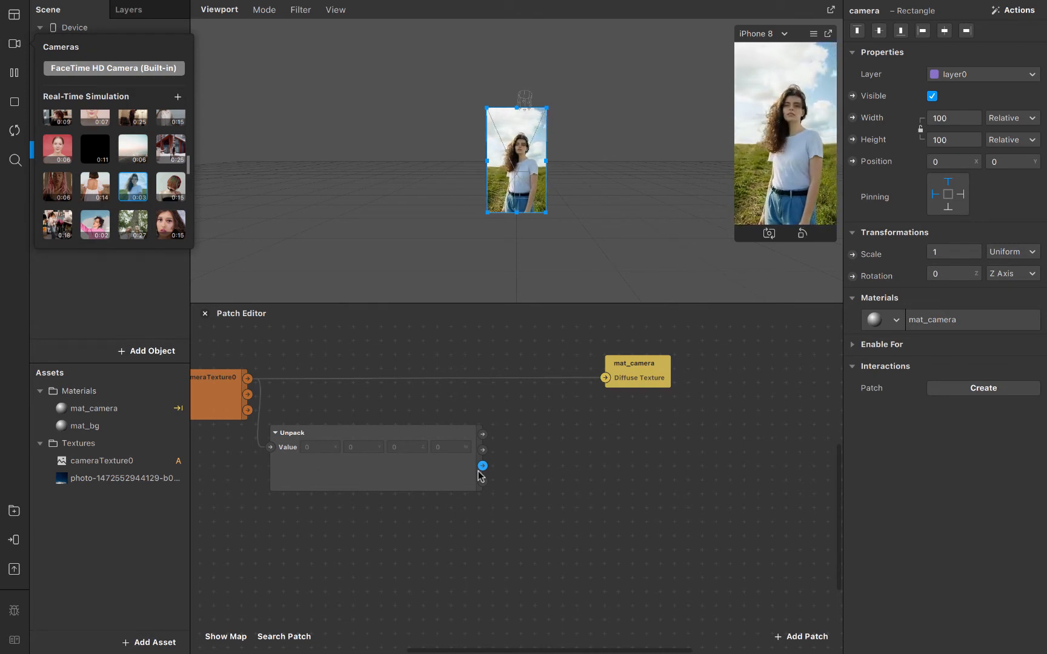
# Step: Connect the Unpack patch's Z output to the Diffuse Texture input of mat_camera
pyautogui.click(520, 469)
pyautogui.moveTo(483, 467); pyautogui.dragTo(605, 378)
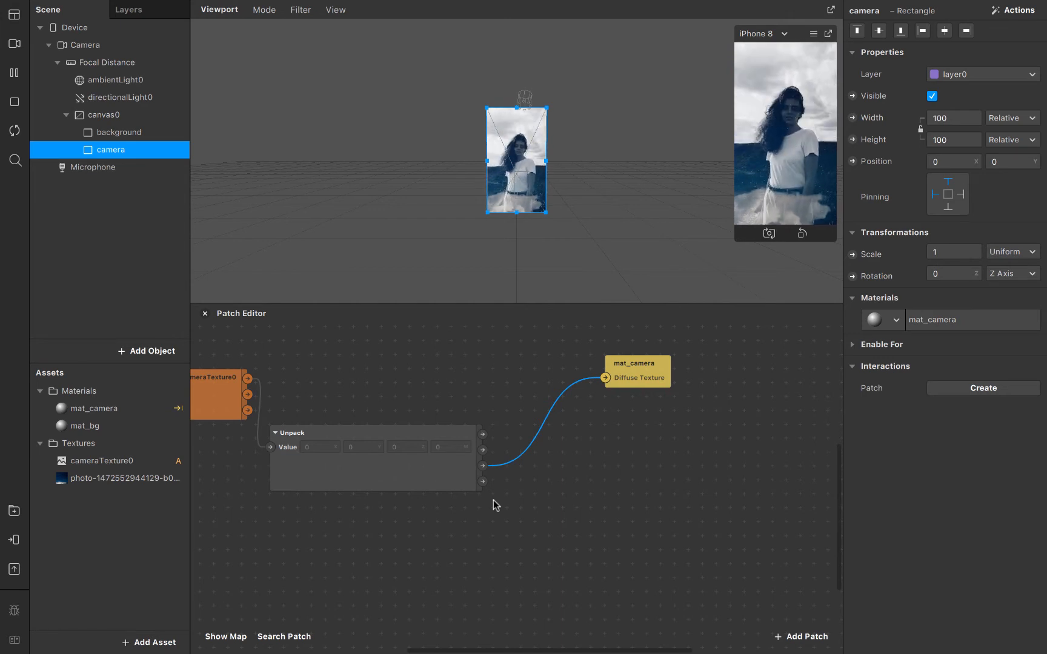
# Step: Add a Multiply patch fed by the Unpack patch's Z output and set its second value to 2
pyautogui.moveTo(482, 467); pyautogui.dragTo(513, 492)
pyautogui.write('mult')
pyautogui.press('Return')
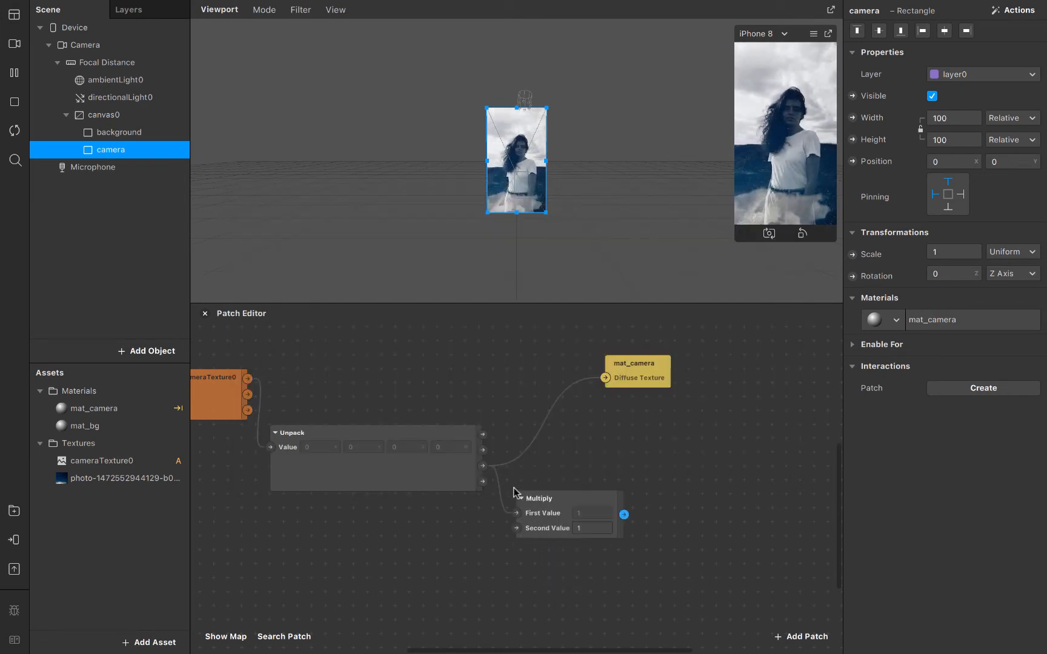
pyautogui.click(608, 527)
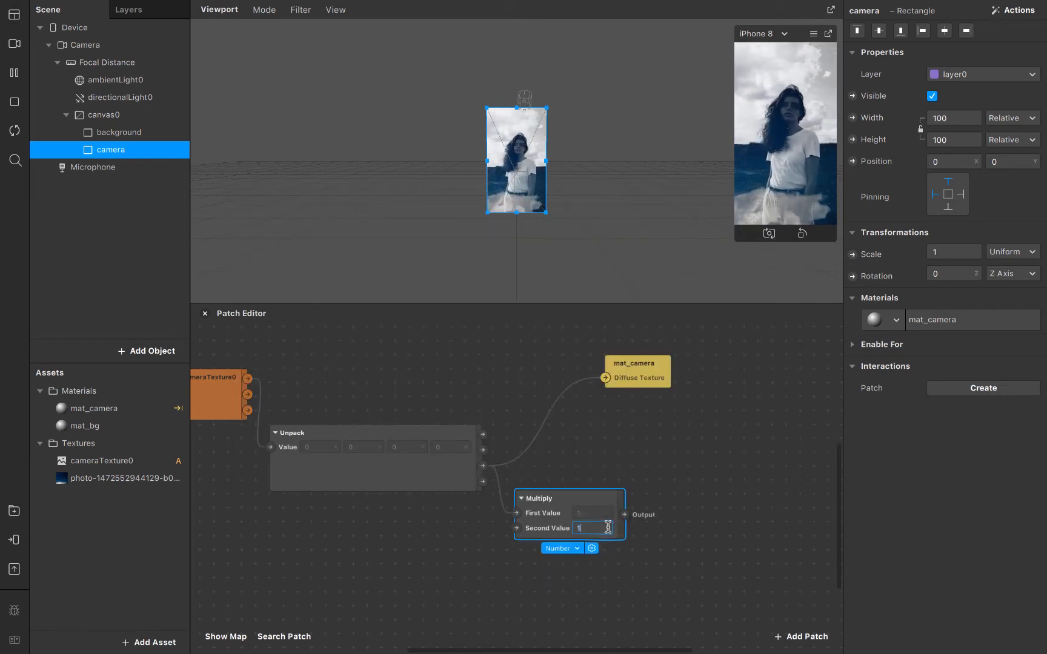
pyautogui.write('2')
# Step: Add an Add patch fed by the Multiply patch's output and set its second value to 1
pyautogui.moveTo(624, 514); pyautogui.dragTo(657, 512)
pyautogui.write('add')
pyautogui.press('Return')
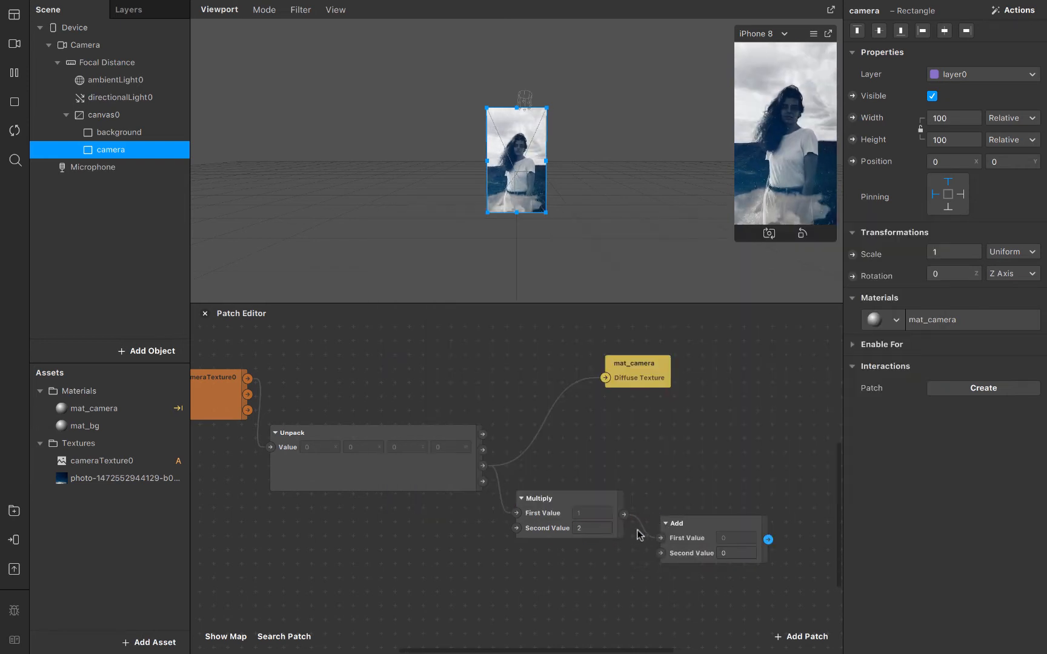
pyautogui.click(738, 552)
pyautogui.write('1')
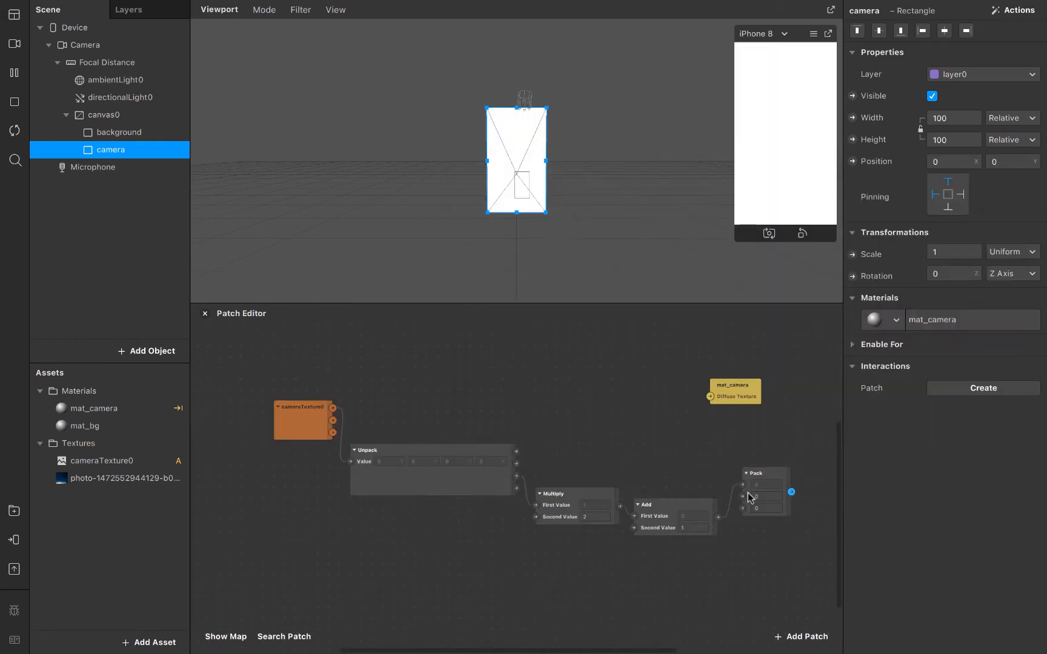
# Step: Set the Pack patch to Vector 4 and feed its fourth input from the Add patch's output
pyautogui.click(751, 493)
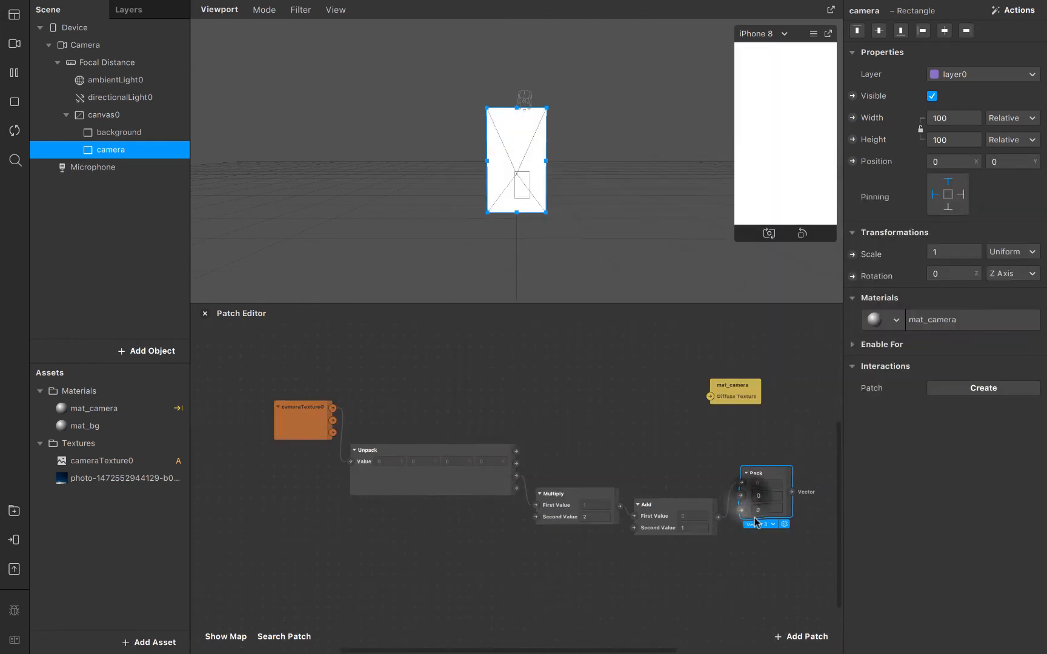
pyautogui.click(757, 525)
pyautogui.click(787, 582)
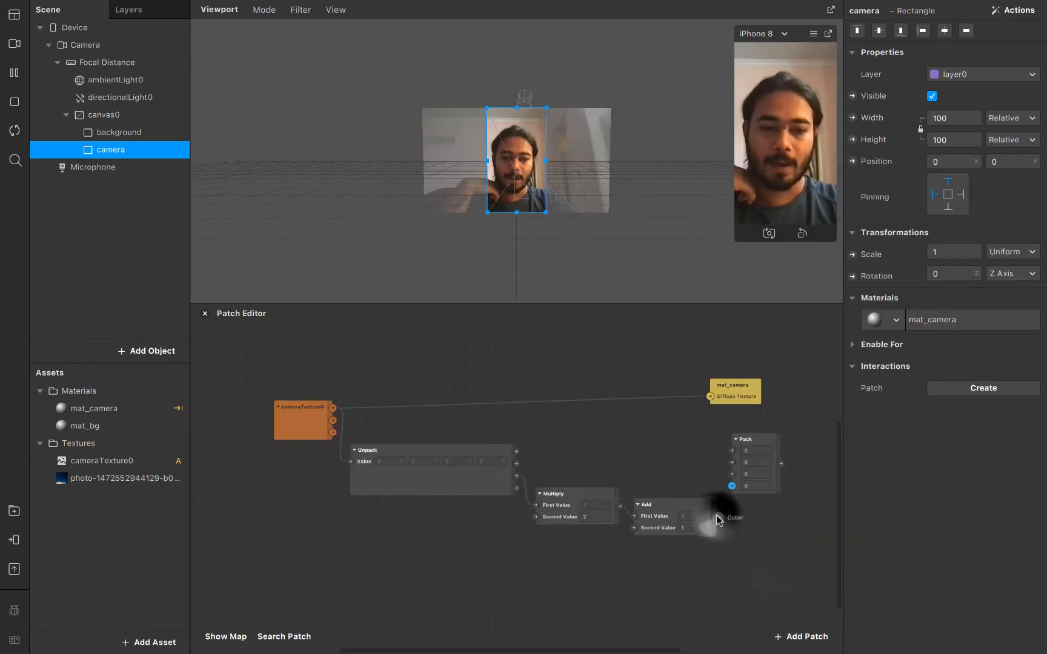
pyautogui.moveTo(718, 520); pyautogui.dragTo(732, 490)
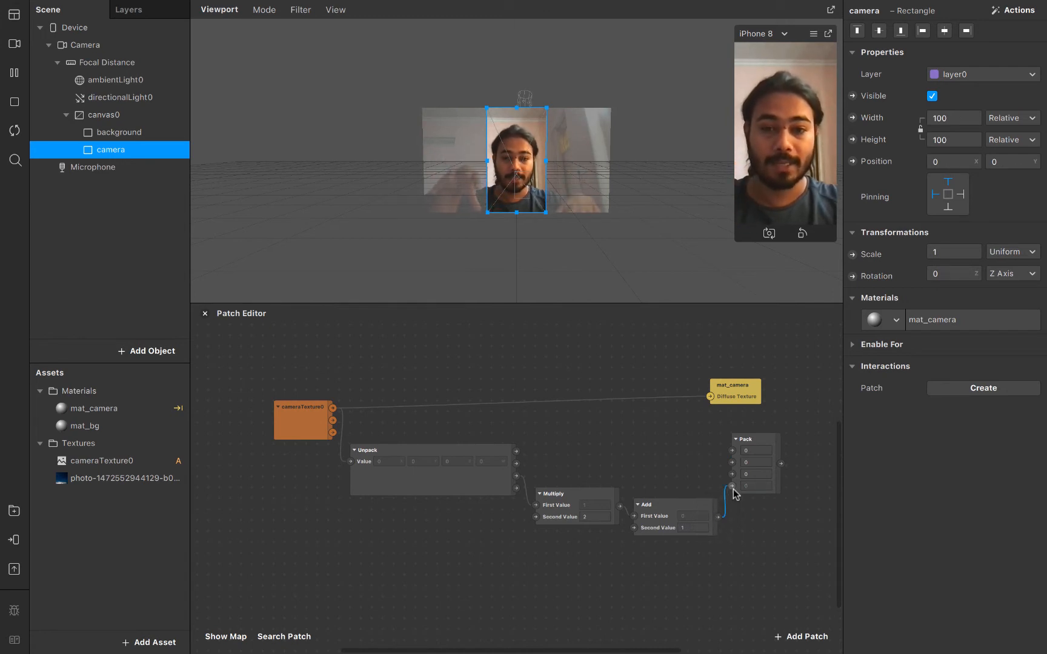
# Step: Move the mat_camera patch farther out, up and to the right of the Pack patch
pyautogui.click(402, 470)
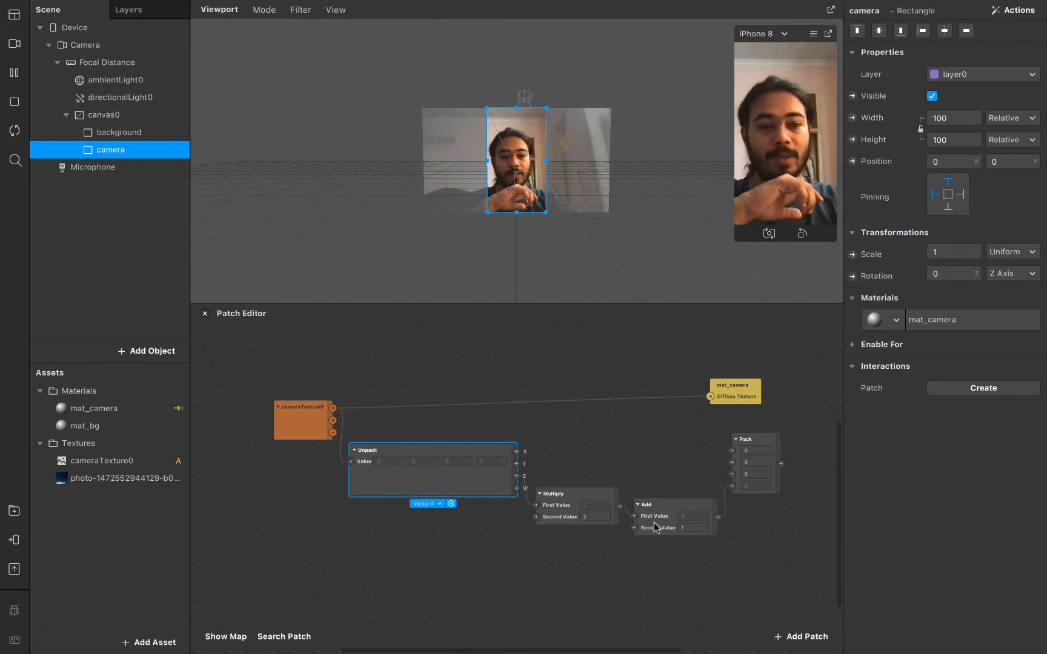
pyautogui.moveTo(748, 406); pyautogui.dragTo(823, 395)
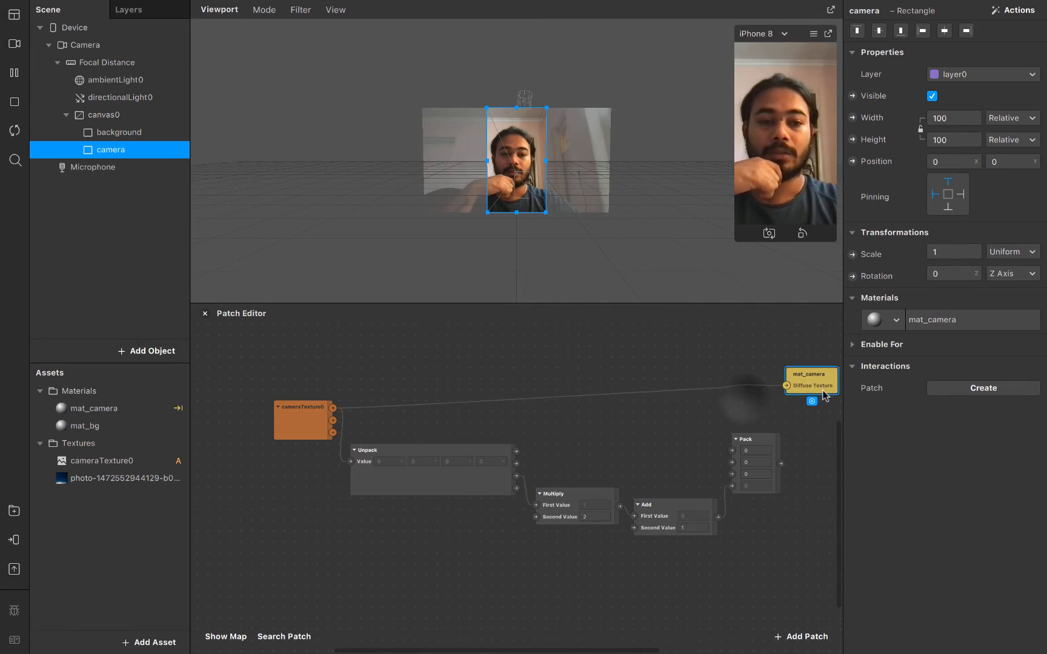
pyautogui.hscroll(2, 804, 459)
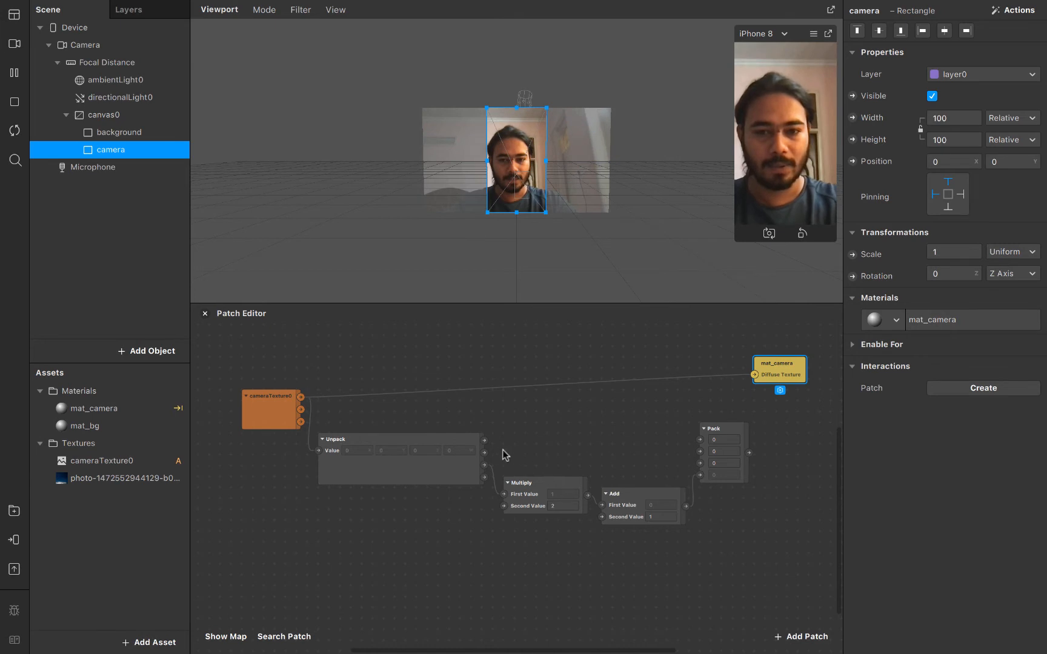
# Step: Connect Unpack's X, Y and Z outputs to Pack's first three inputs, and Pack's output to mat_camera's Diffuse Texture
pyautogui.click(484, 441)
pyautogui.moveTo(484, 444); pyautogui.dragTo(700, 439)
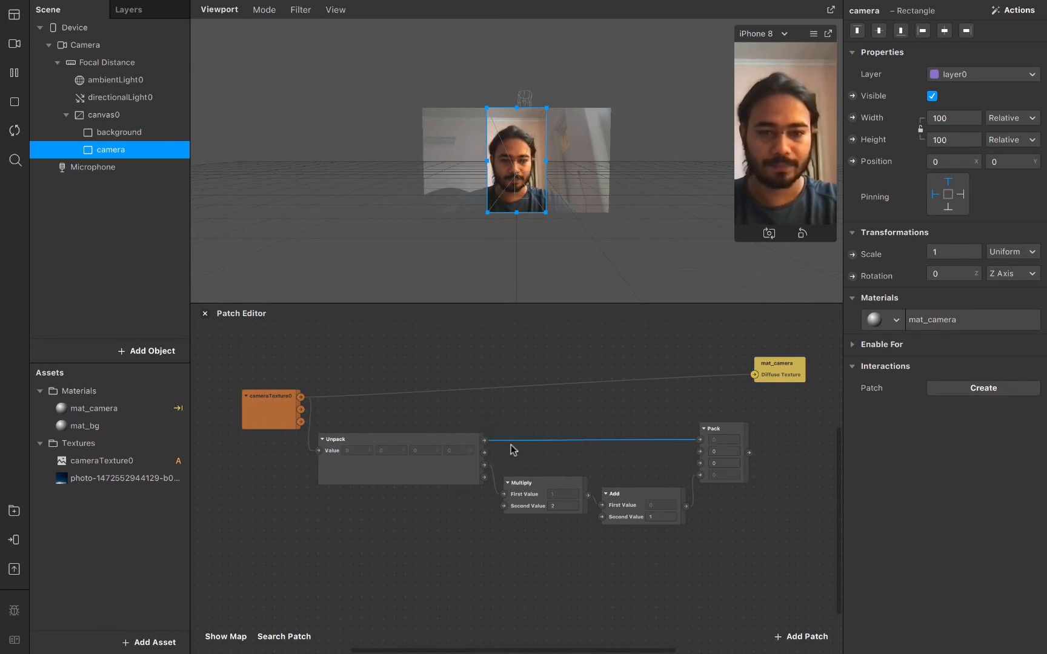
pyautogui.moveTo(484, 452); pyautogui.dragTo(699, 452)
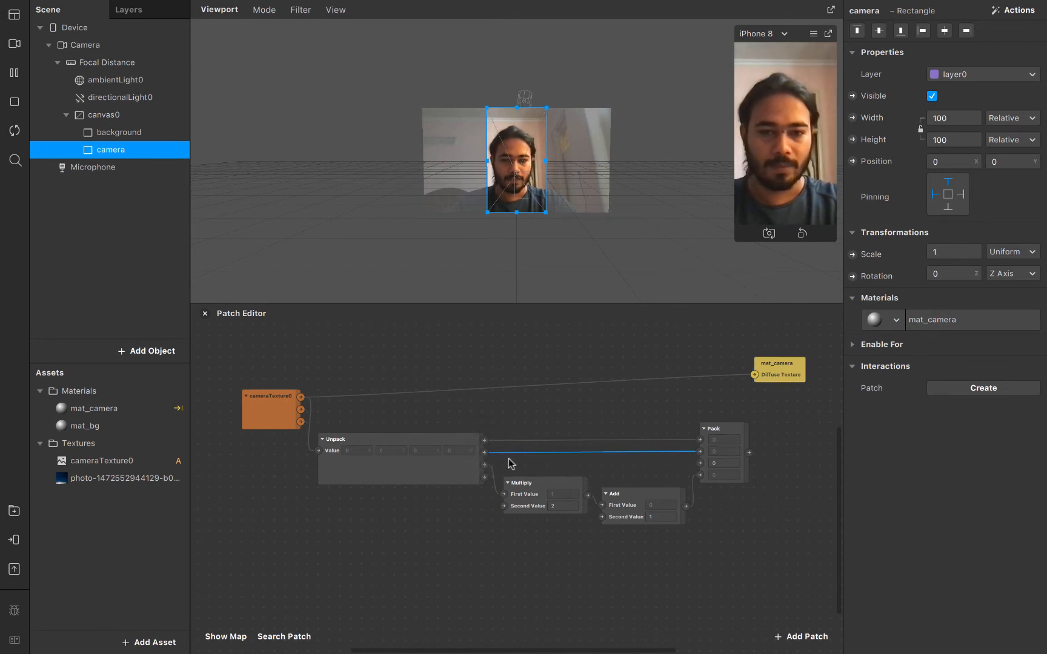
pyautogui.moveTo(484, 465); pyautogui.dragTo(700, 463)
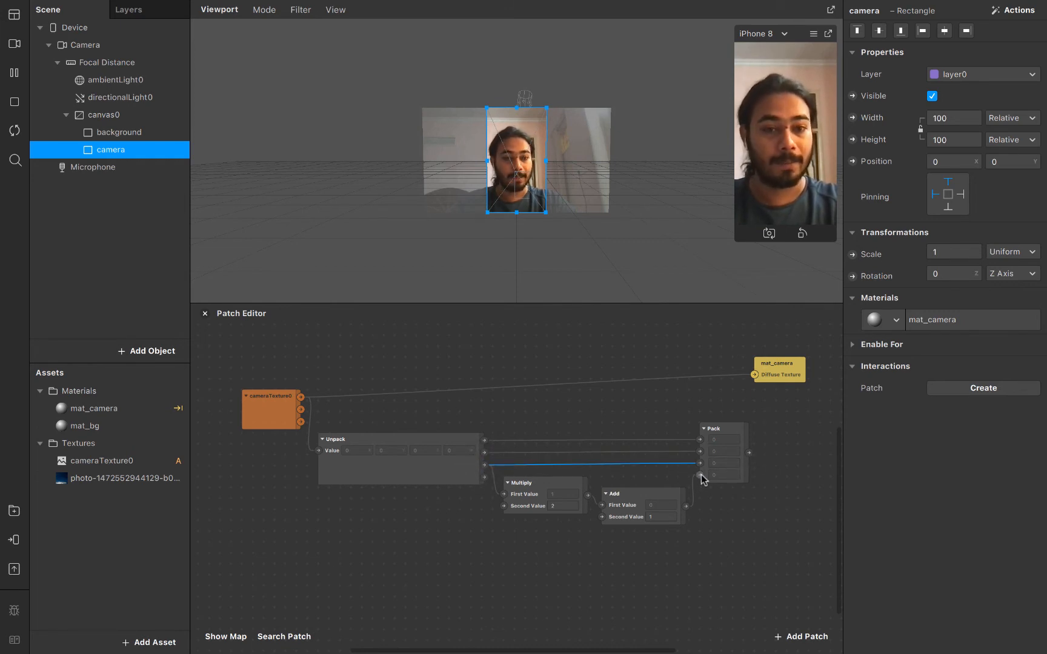
pyautogui.moveTo(748, 453); pyautogui.dragTo(755, 375)
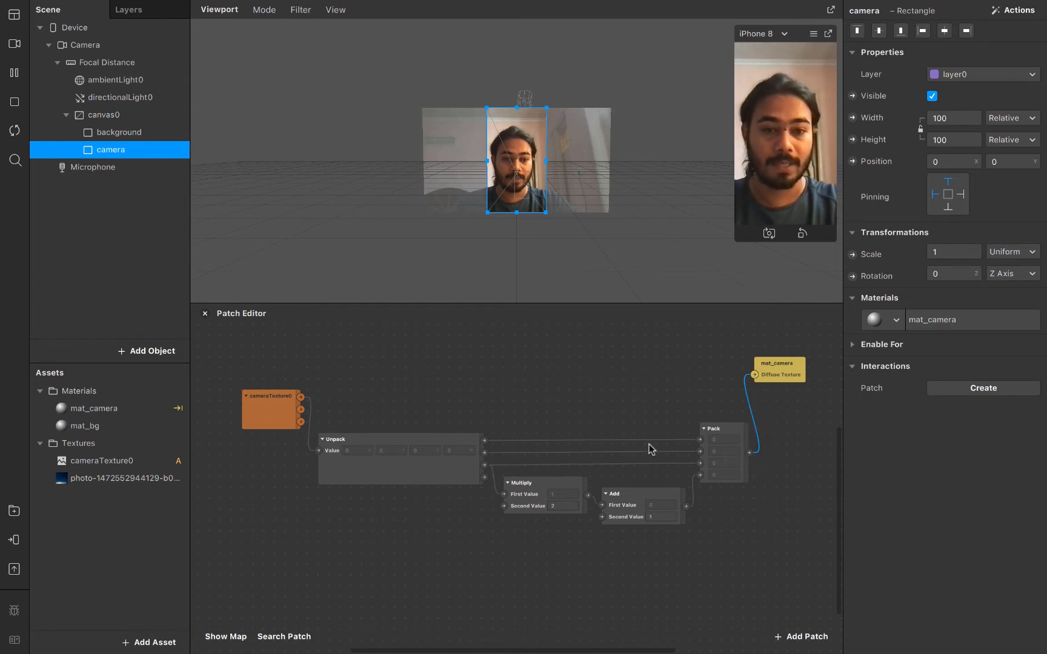
# Step: Switch the preview feed from the webcam to the video of the woman in a white T-shirt and jeans
pyautogui.click(15, 44)
pyautogui.click(133, 186)
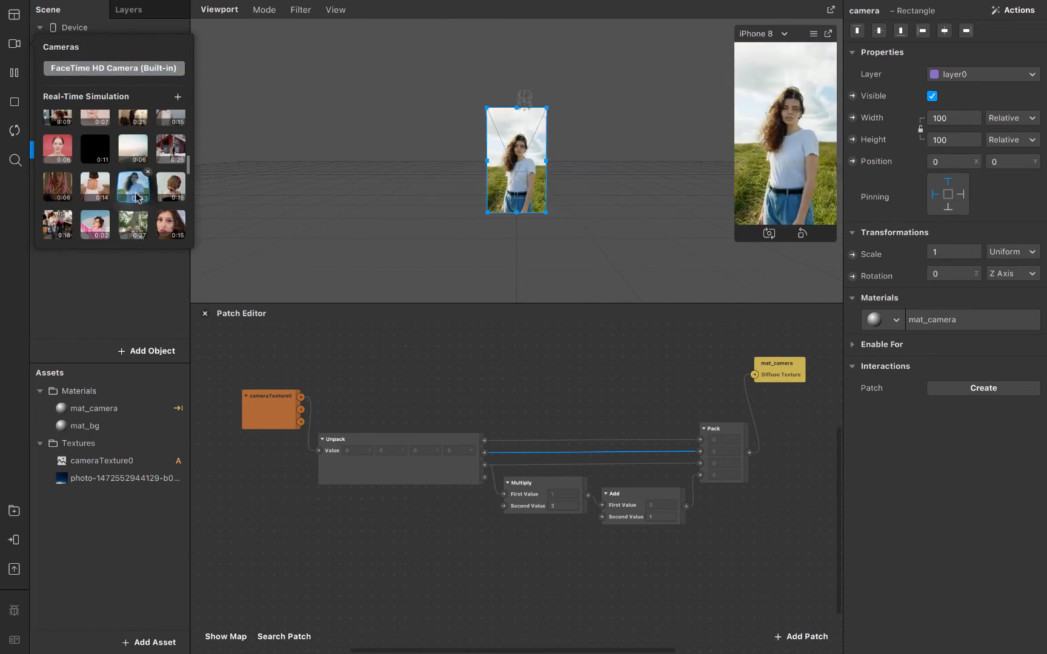
# Step: Try several second values on the Multiply patch, settle on -1, and enlarge the phone preview
pyautogui.click(560, 506)
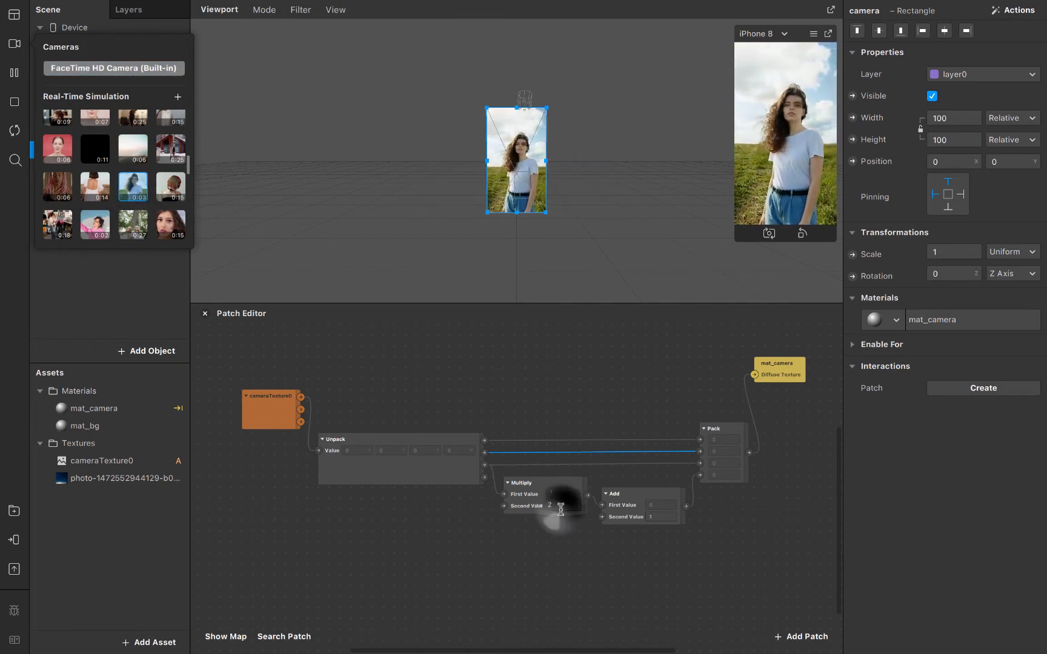
pyautogui.write('1-')
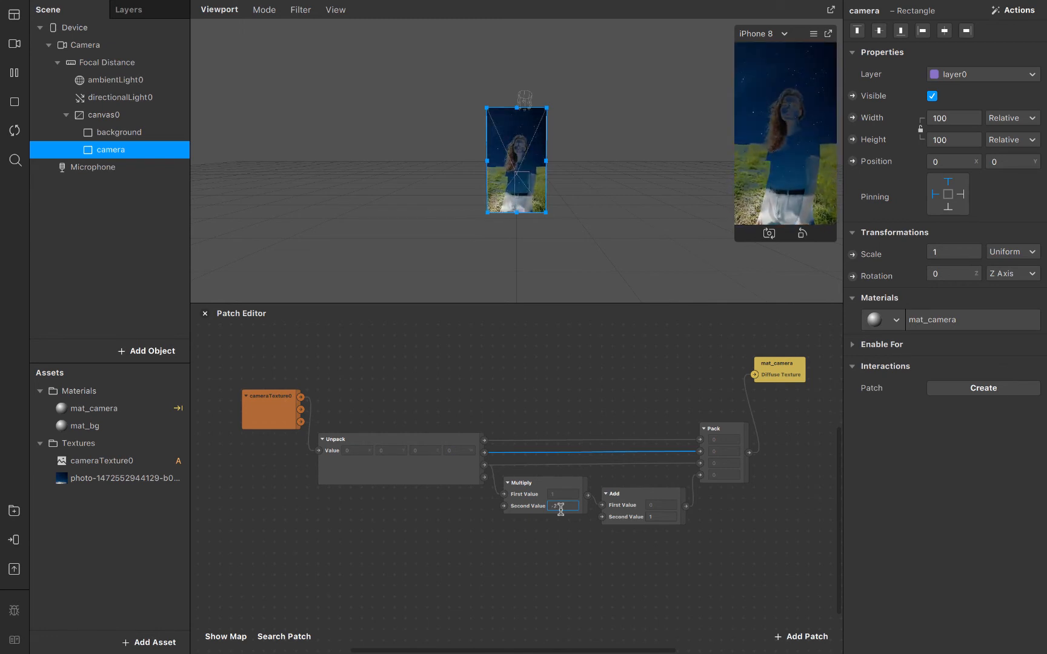
pyautogui.press('Up')
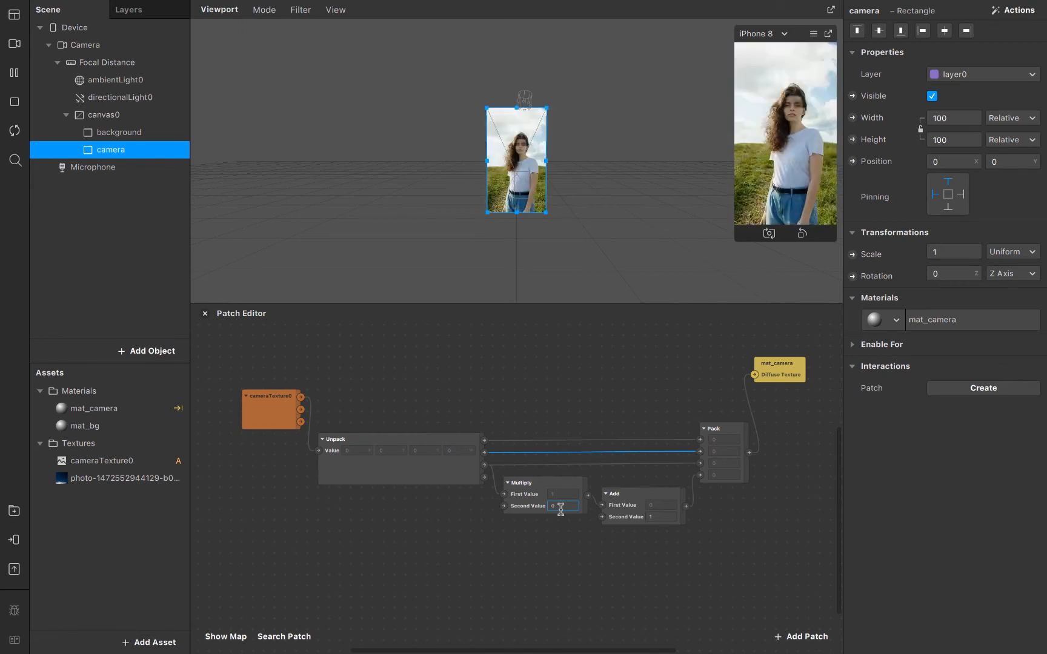
pyautogui.press('Up')
pyautogui.press('Up')
pyautogui.press('Up')
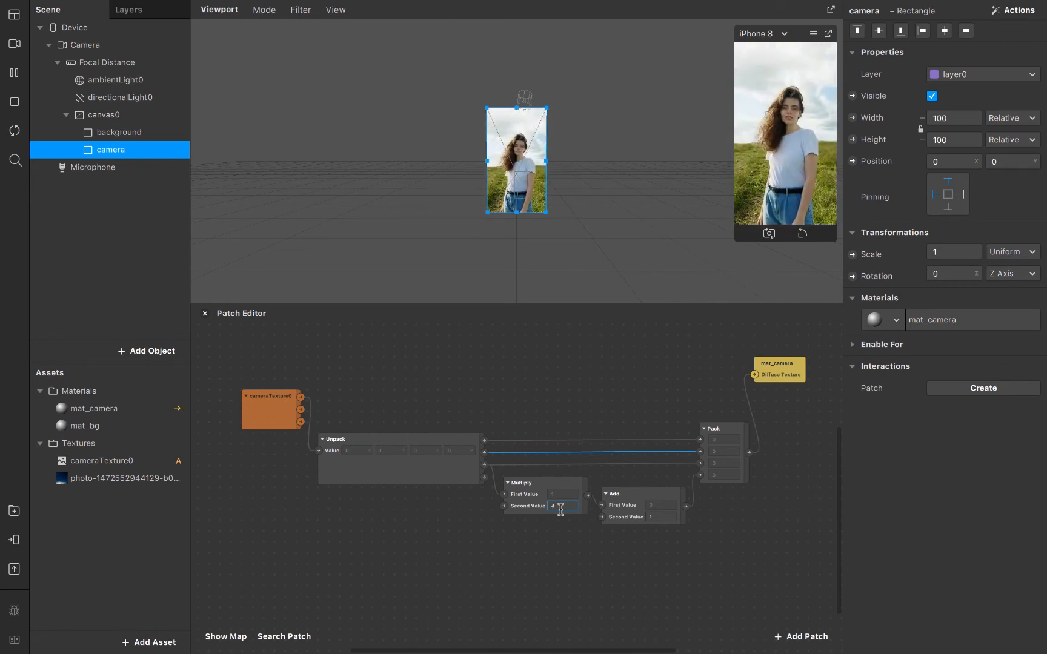
pyautogui.press('Down')
pyautogui.press('Down')
pyautogui.press('Down')
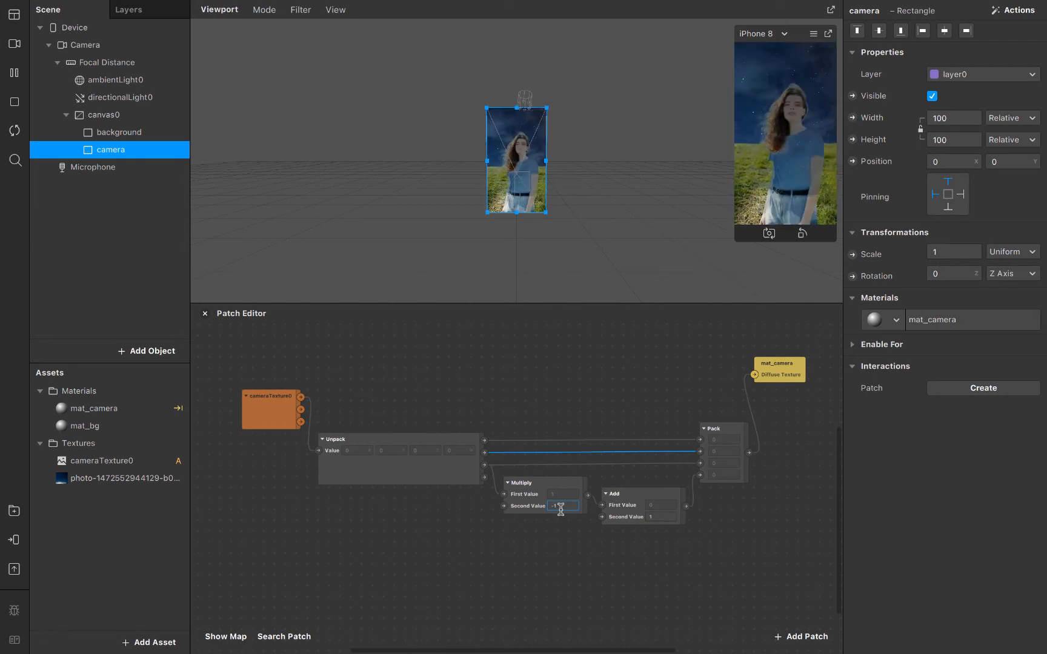
pyautogui.click(582, 541)
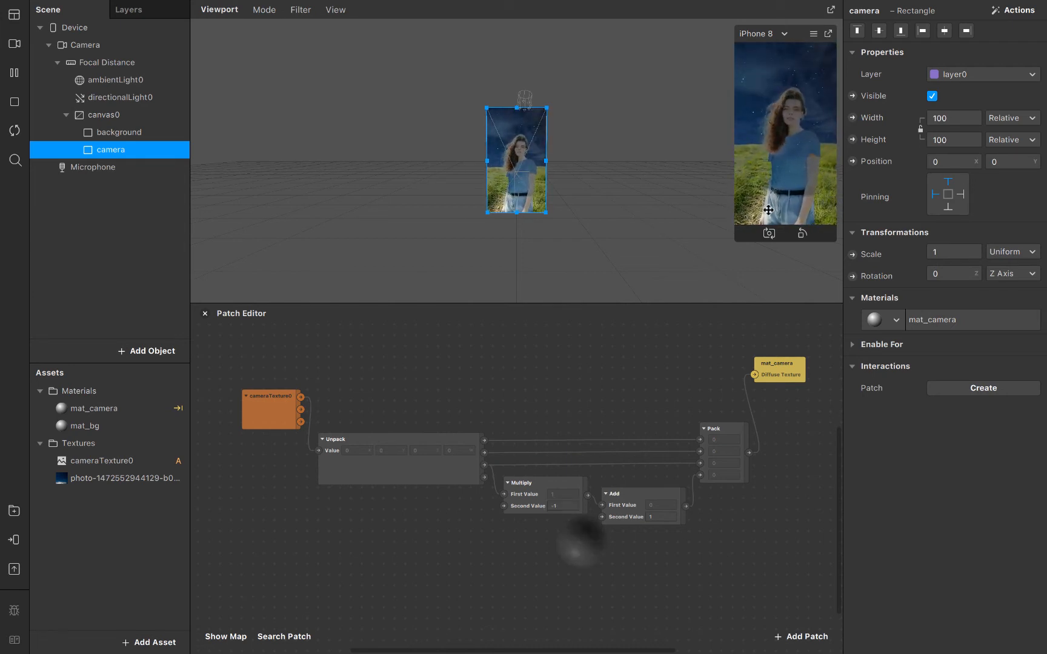
pyautogui.moveTo(735, 237); pyautogui.dragTo(704, 295)
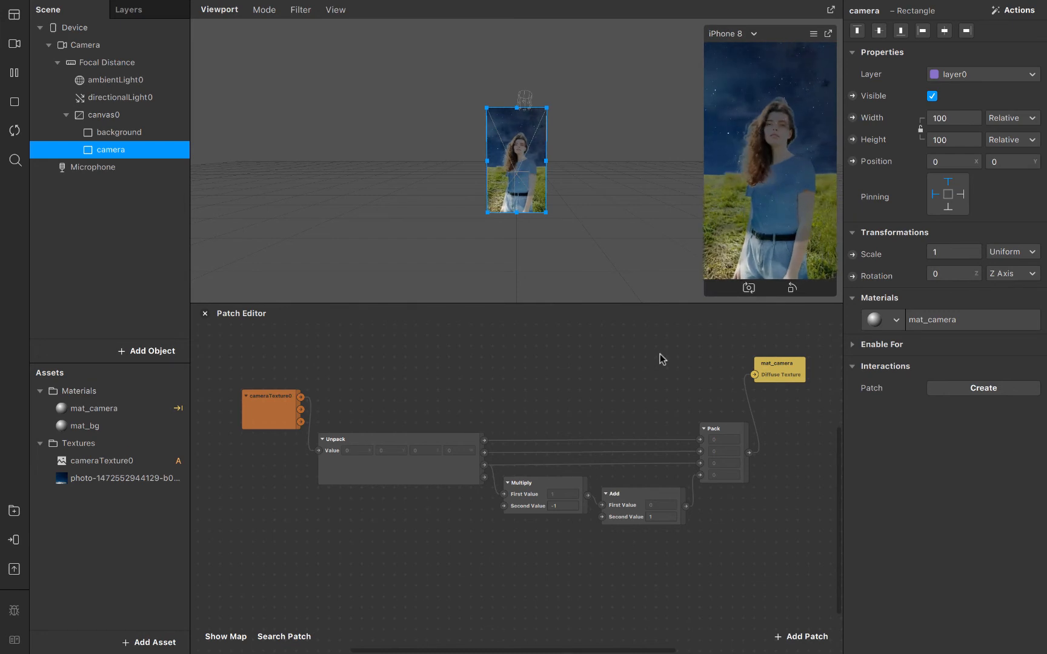
# Step: Try 0, 1 and 2 as the Add patch's second value and restore it to 1
pyautogui.click(660, 518)
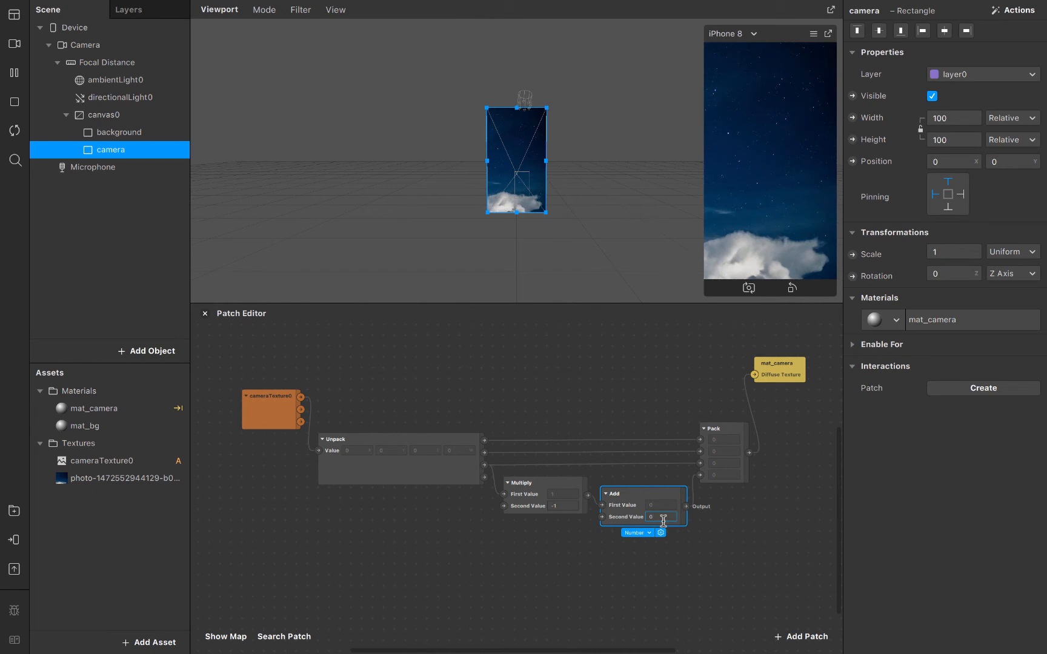
pyautogui.click(667, 535)
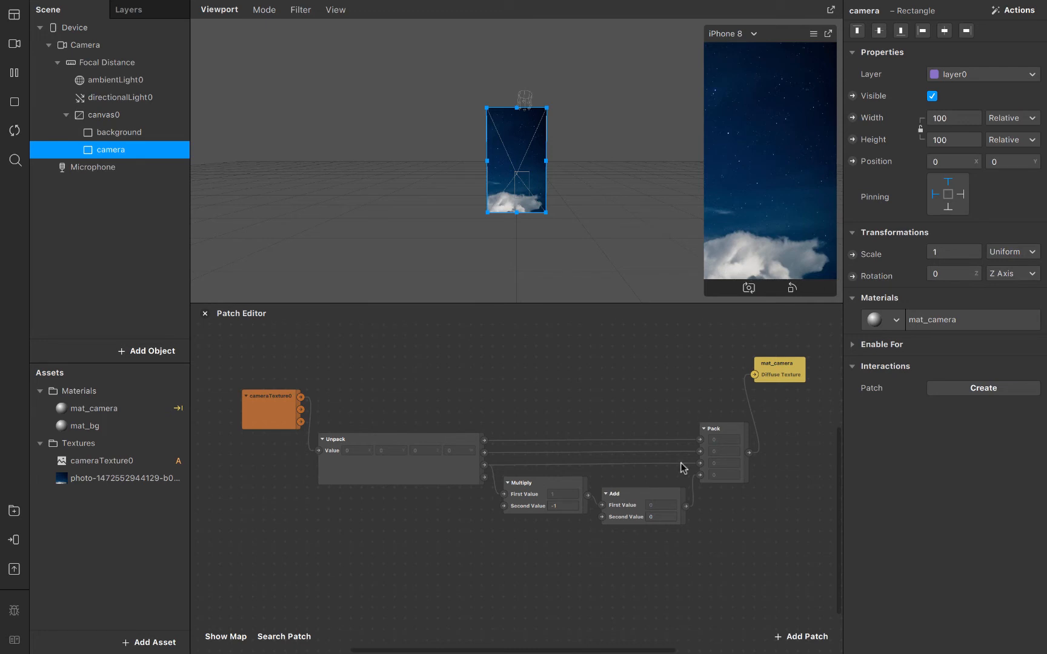
pyautogui.click(659, 516)
pyautogui.write('1')
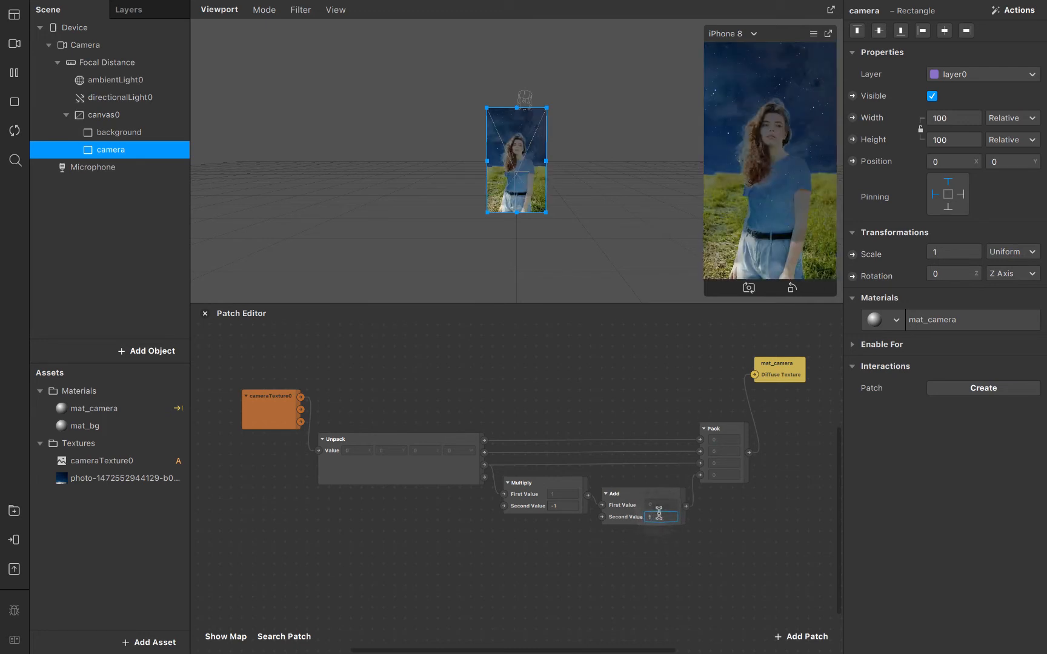
pyautogui.press('BackSpace')
pyautogui.write('2')
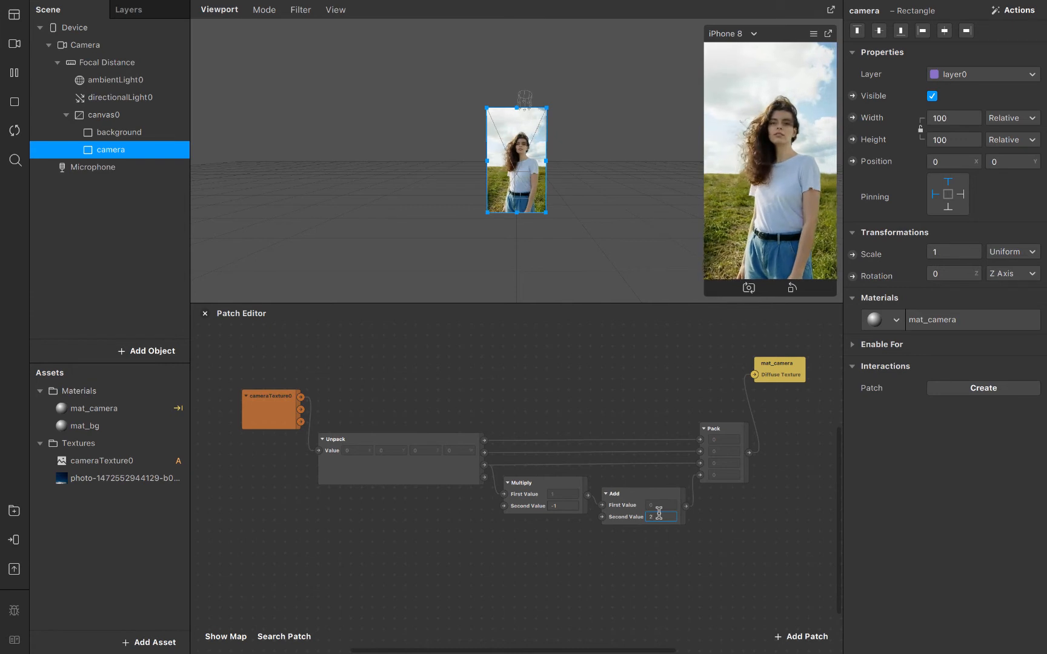
pyautogui.press('BackSpace')
pyautogui.write('1')
pyautogui.click(667, 564)
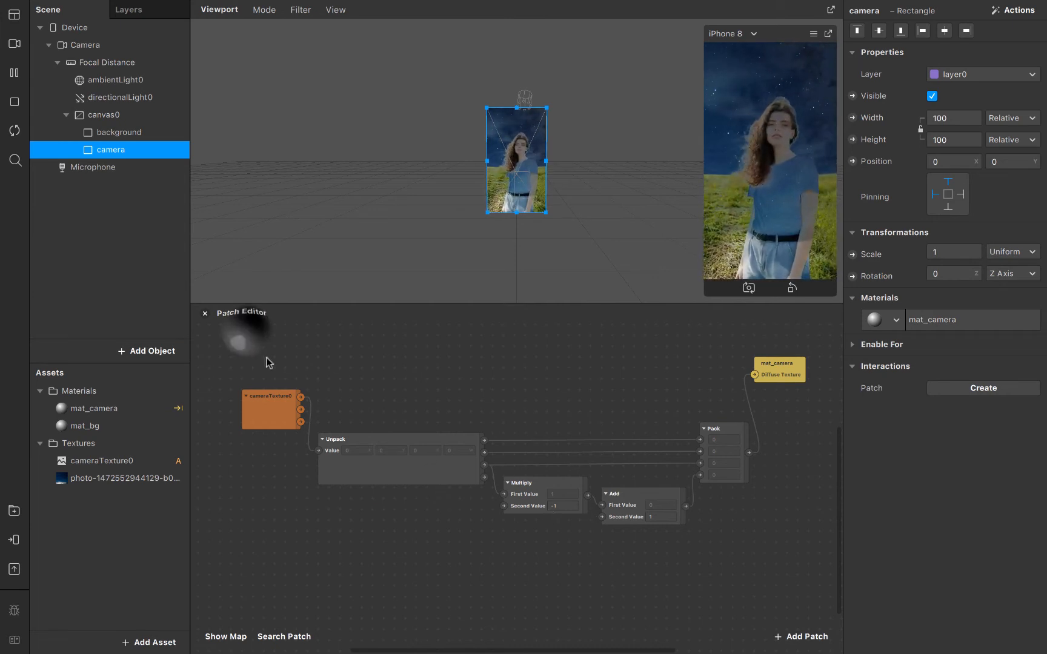
pyautogui.moveTo(267, 362); pyautogui.dragTo(790, 635)
pyautogui.moveTo(628, 508); pyautogui.dragTo(626, 475)
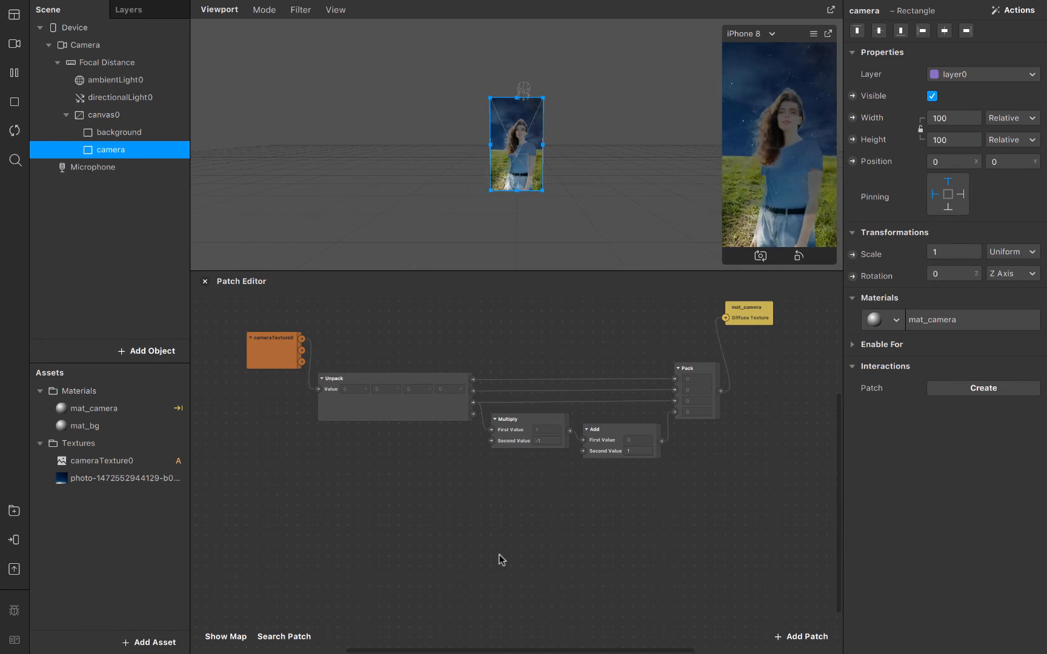
pyautogui.click(148, 479)
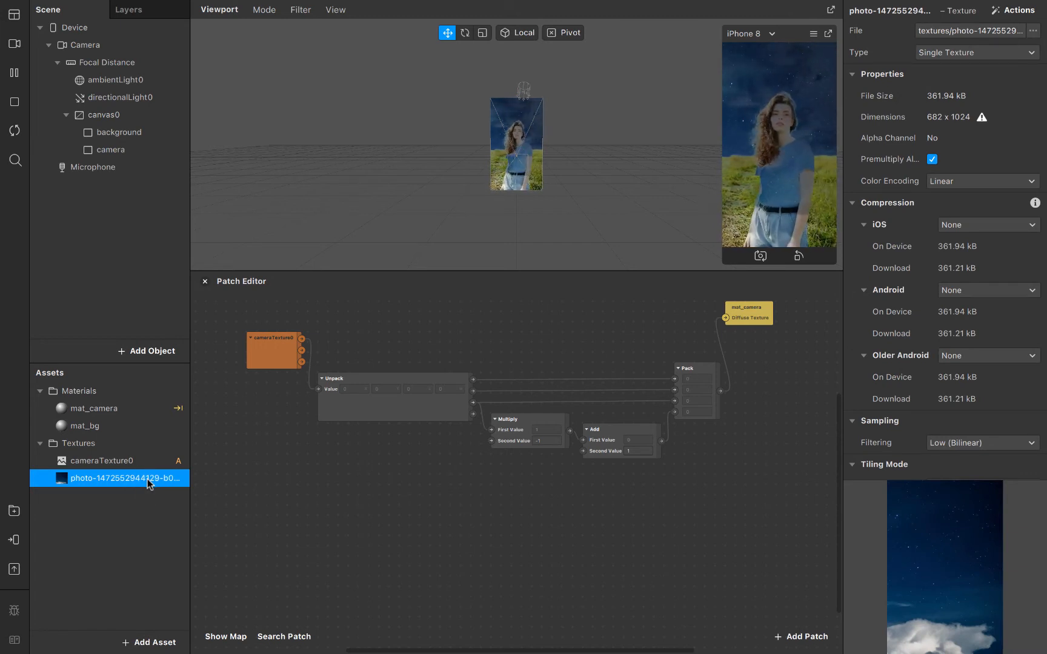
# Step: Add a new Animation Sequence asset to the project and select it
pyautogui.click(141, 641)
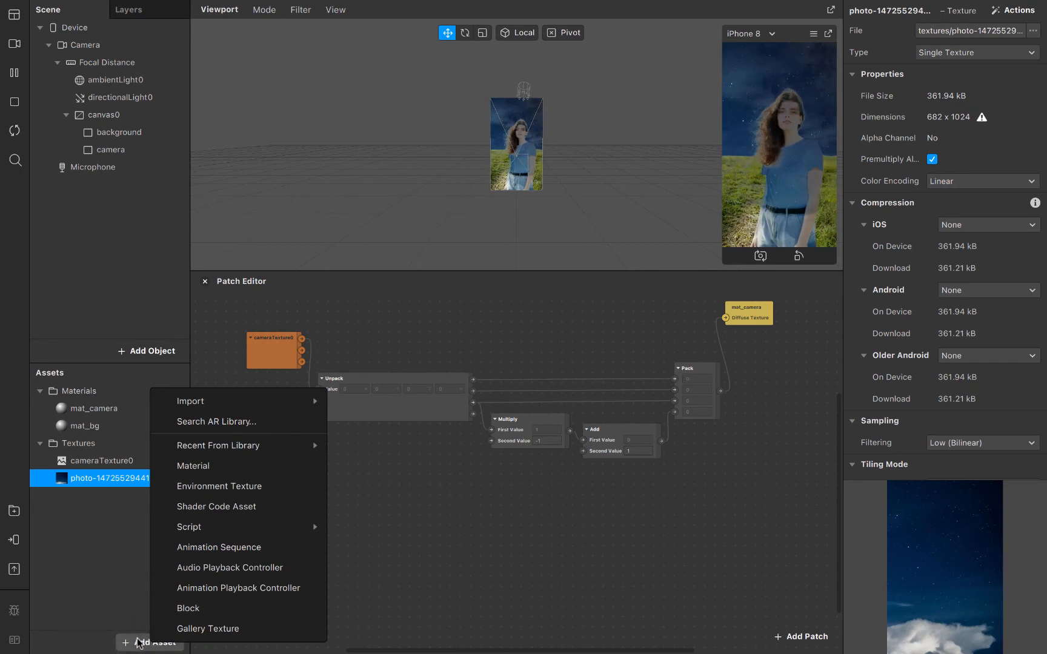
pyautogui.click(226, 547)
pyautogui.click(146, 513)
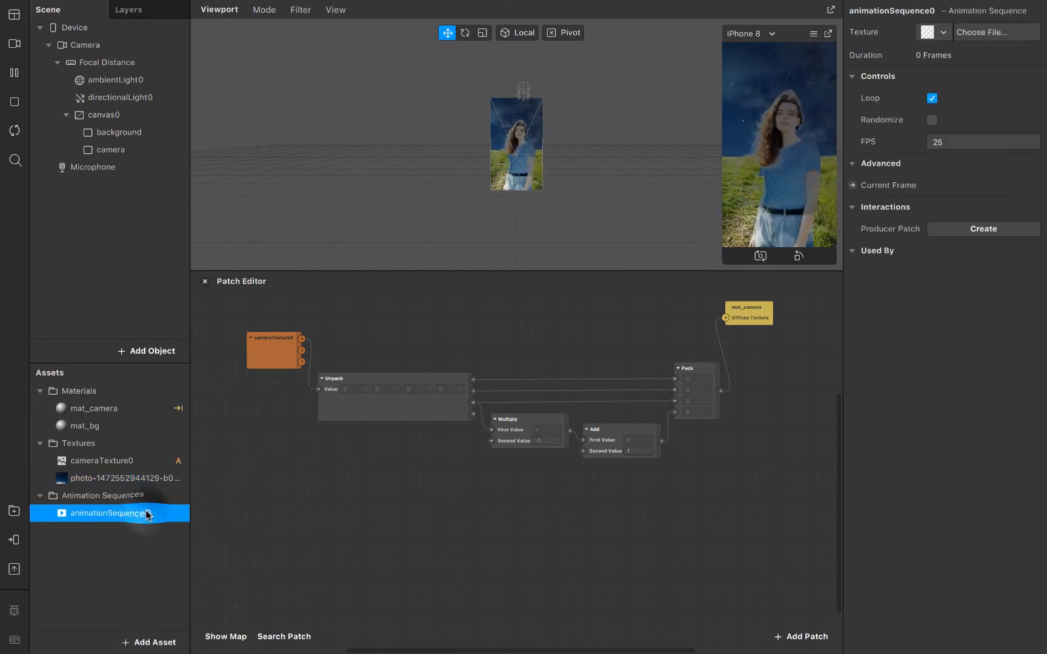
pyautogui.click(942, 33)
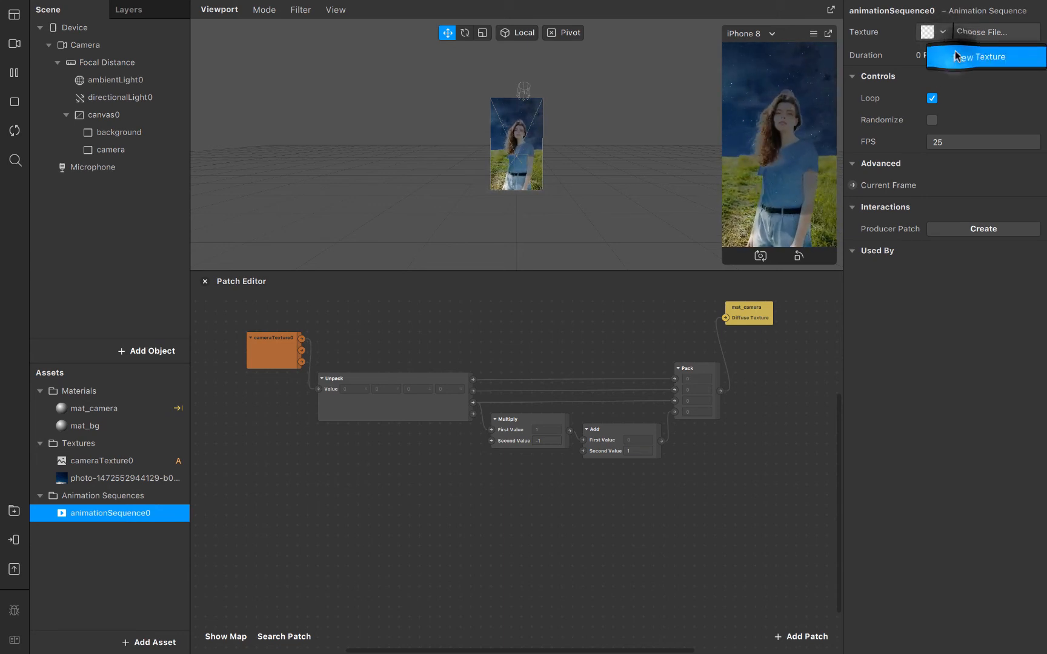
pyautogui.click(957, 56)
pyautogui.click(464, 159)
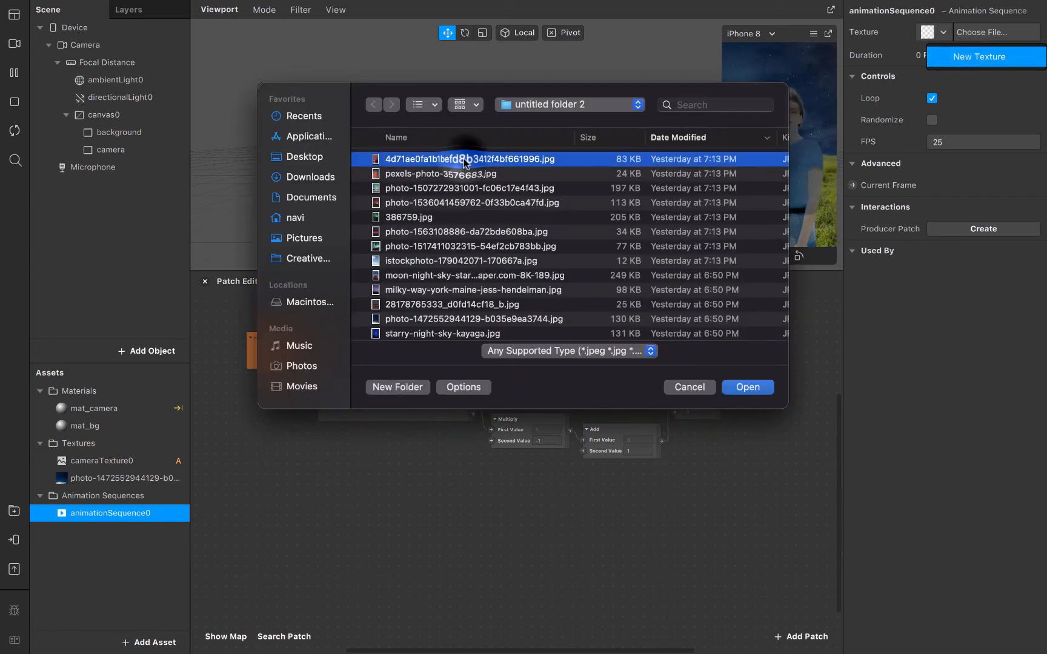
pyautogui.keyDown('shift'); pyautogui.click(412, 319); pyautogui.keyUp('shift')
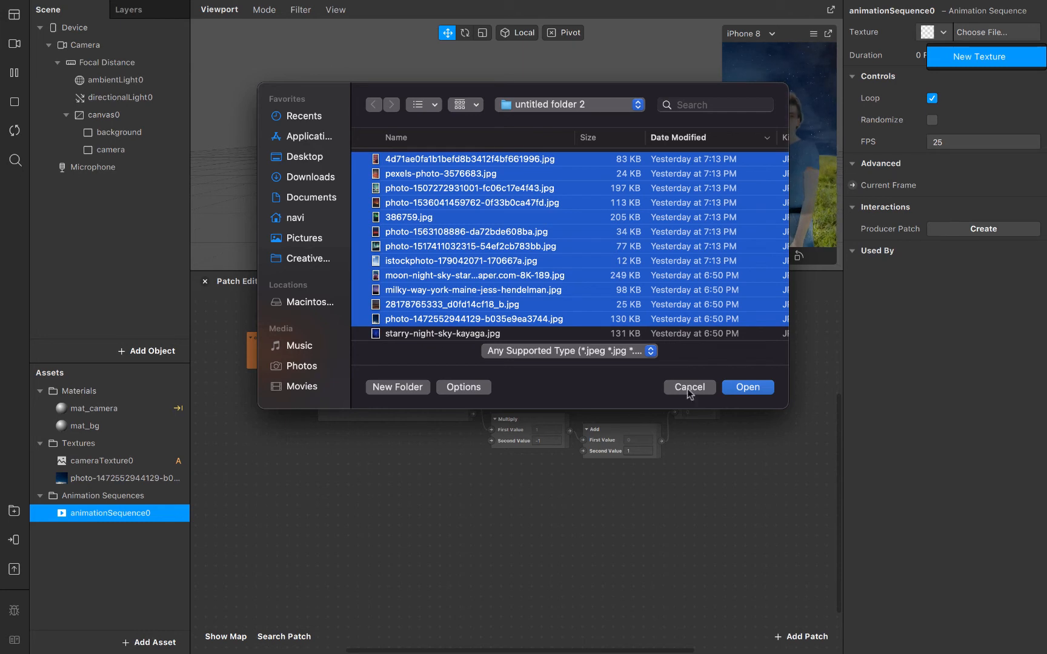
pyautogui.click(743, 389)
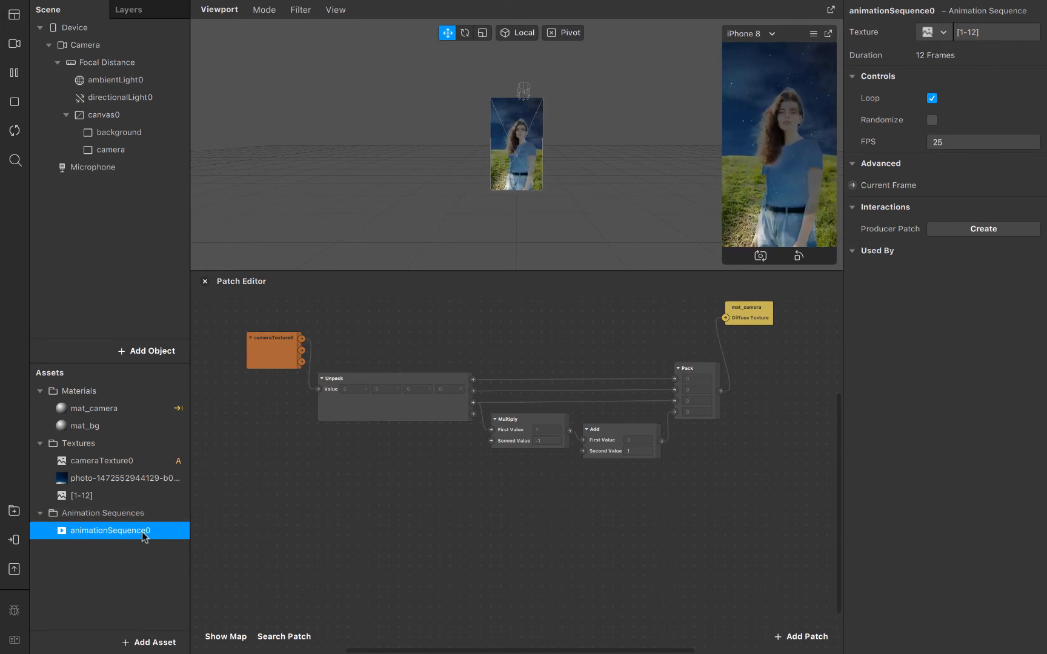
# Step: Rename the imported [1-12] texture sequence to bg[1-12]
pyautogui.click(85, 496)
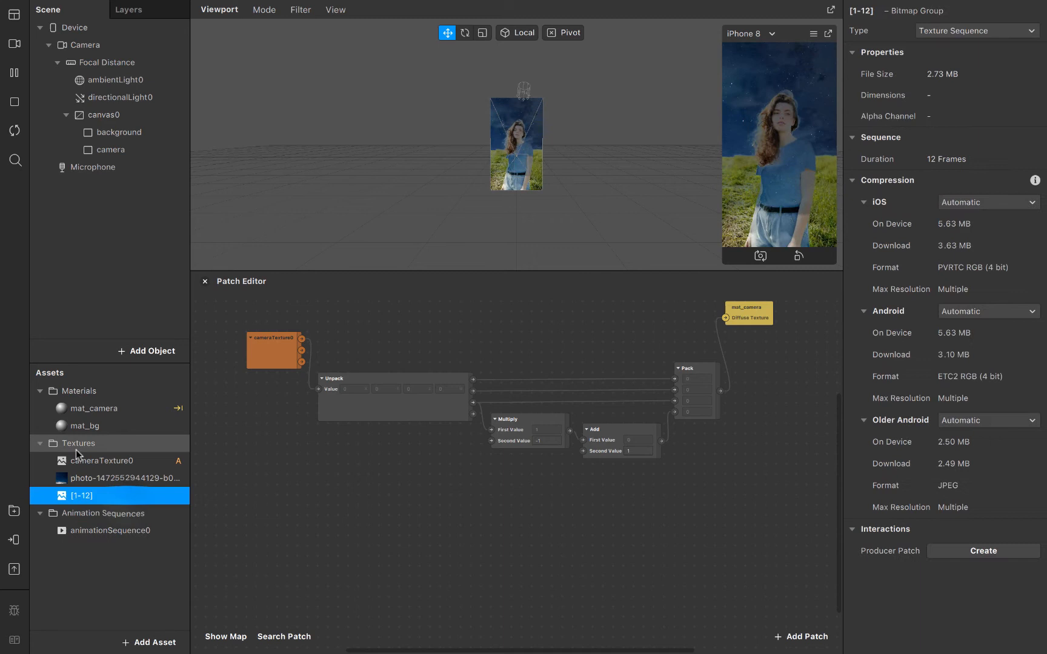
pyautogui.click(84, 482)
pyautogui.click(88, 496)
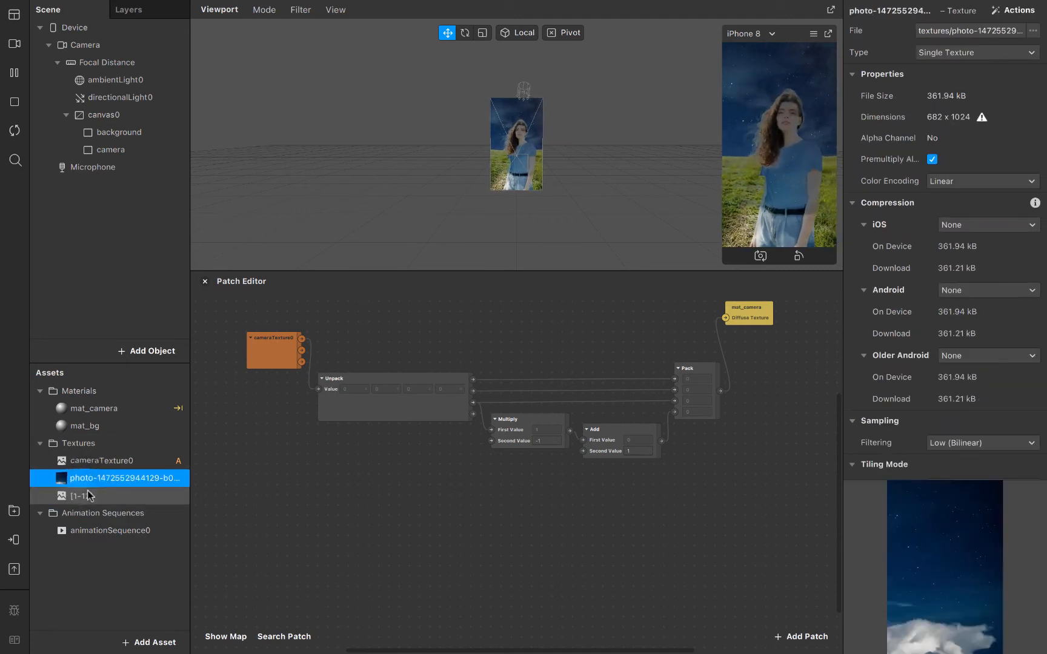
pyautogui.doubleClick(88, 495)
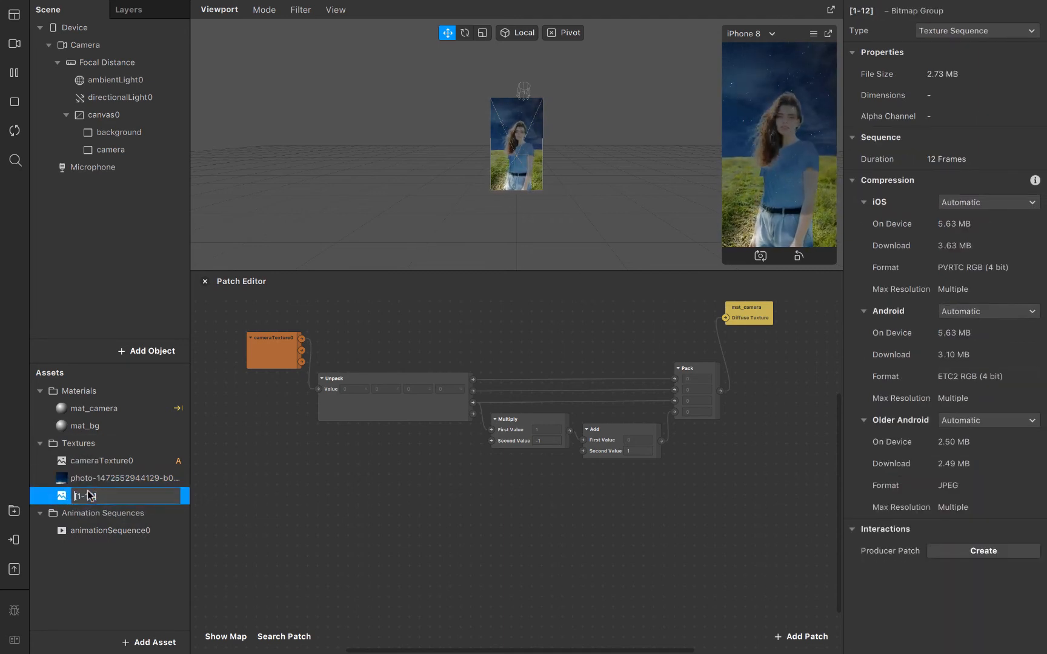
pyautogui.write('bg')
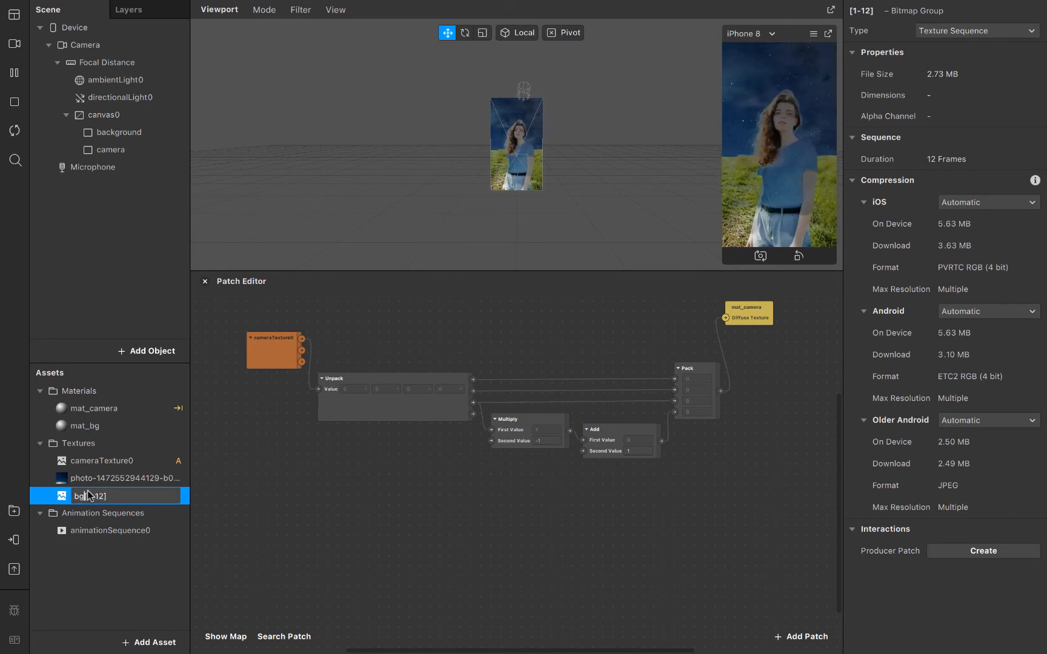
pyautogui.press('Return')
# Step: Rename the animation sequence asset to seq_bg
pyautogui.doubleClick(97, 531)
pyautogui.write('s')
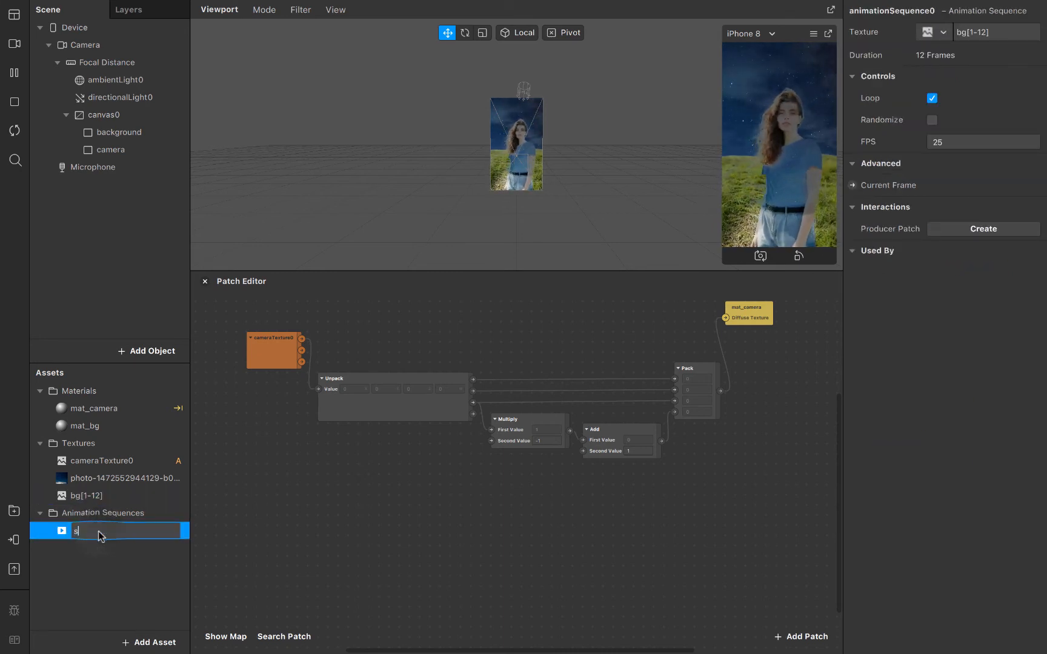
pyautogui.write('eq')
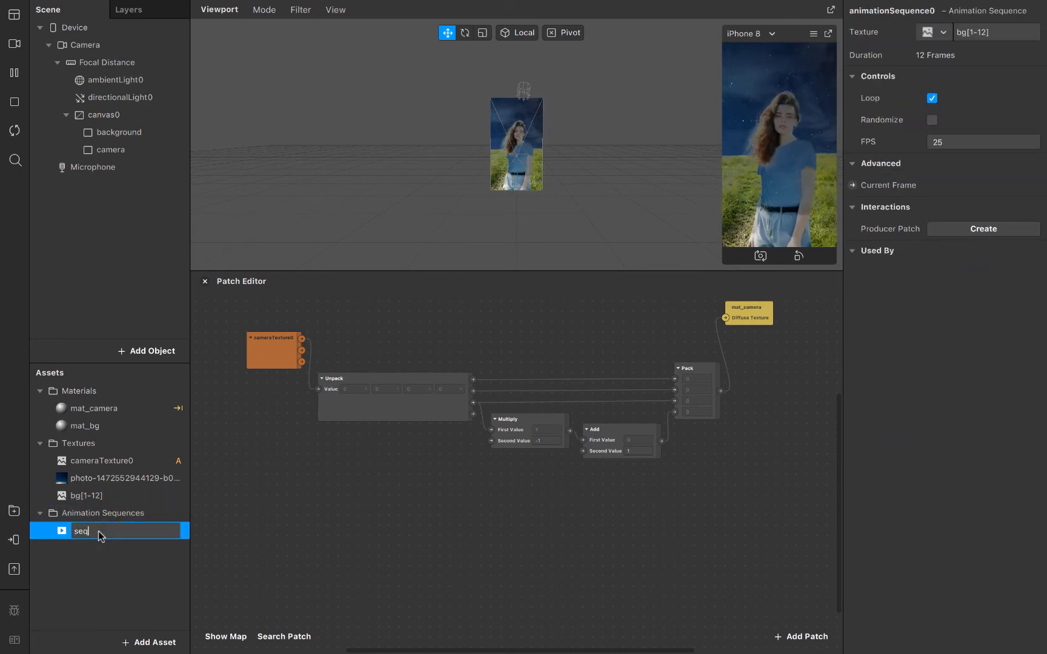
pyautogui.write('_bg')
pyautogui.press('Return')
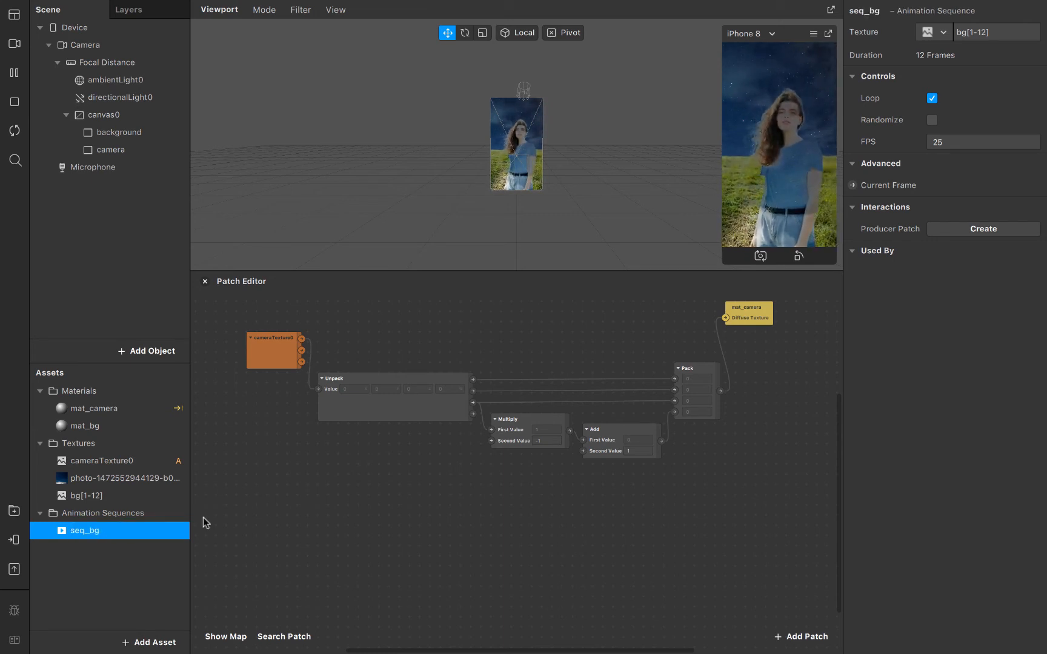
pyautogui.click(244, 511)
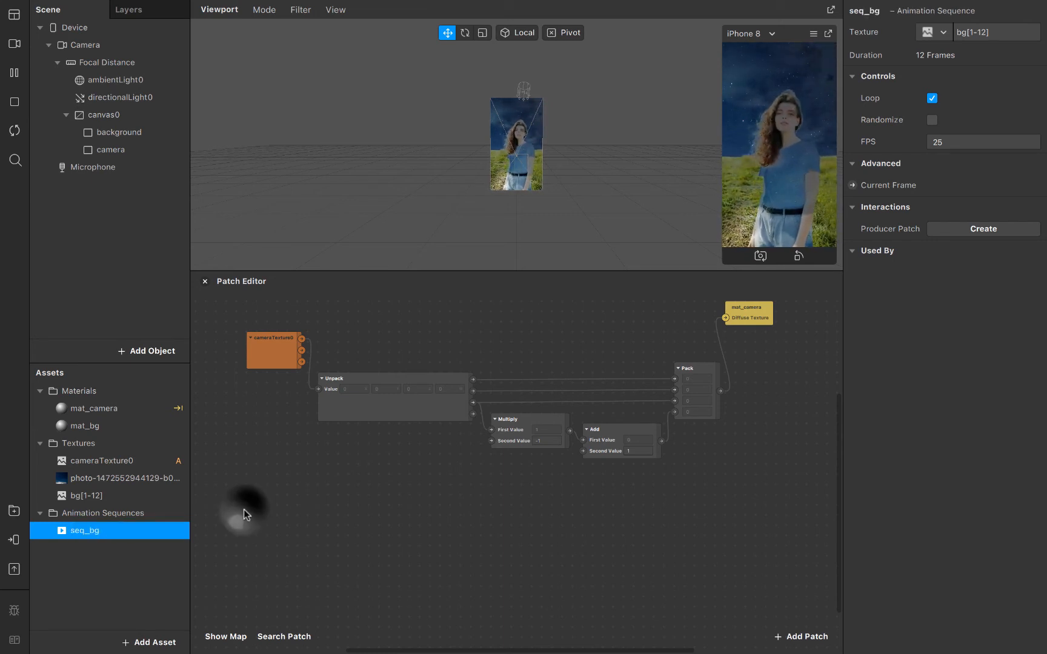
# Step: Assign the seq_bg animation sequence as the mat_bg material's diffuse texture
pyautogui.click(100, 428)
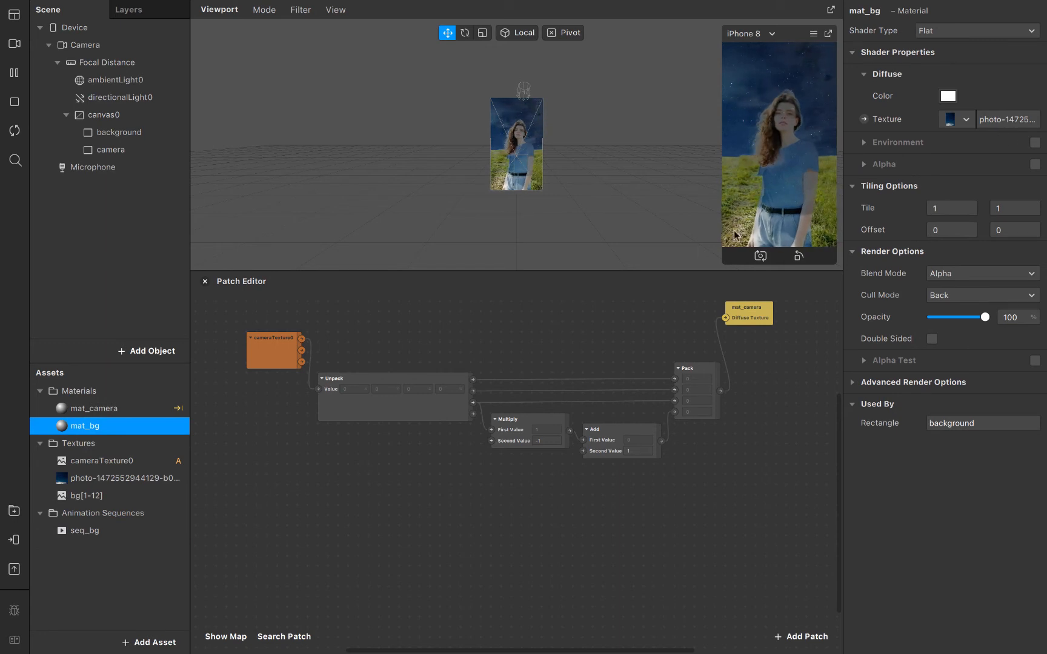
pyautogui.click(964, 124)
pyautogui.click(929, 186)
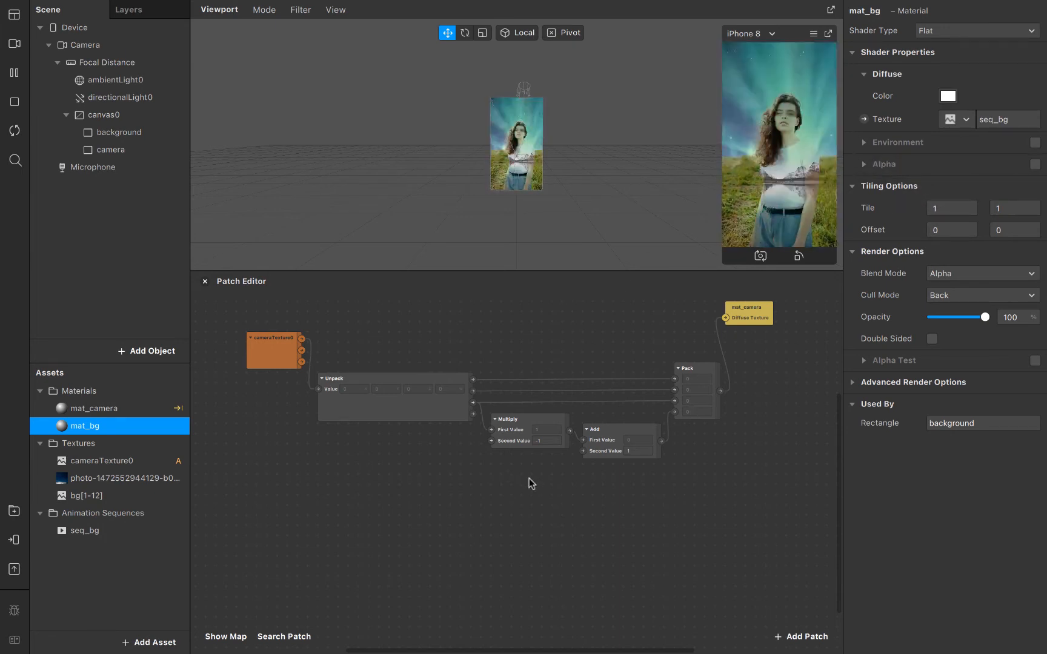
# Step: Try frame rates of 5, 1 and 0 FPS on the seq_bg animation sequence
pyautogui.click(127, 531)
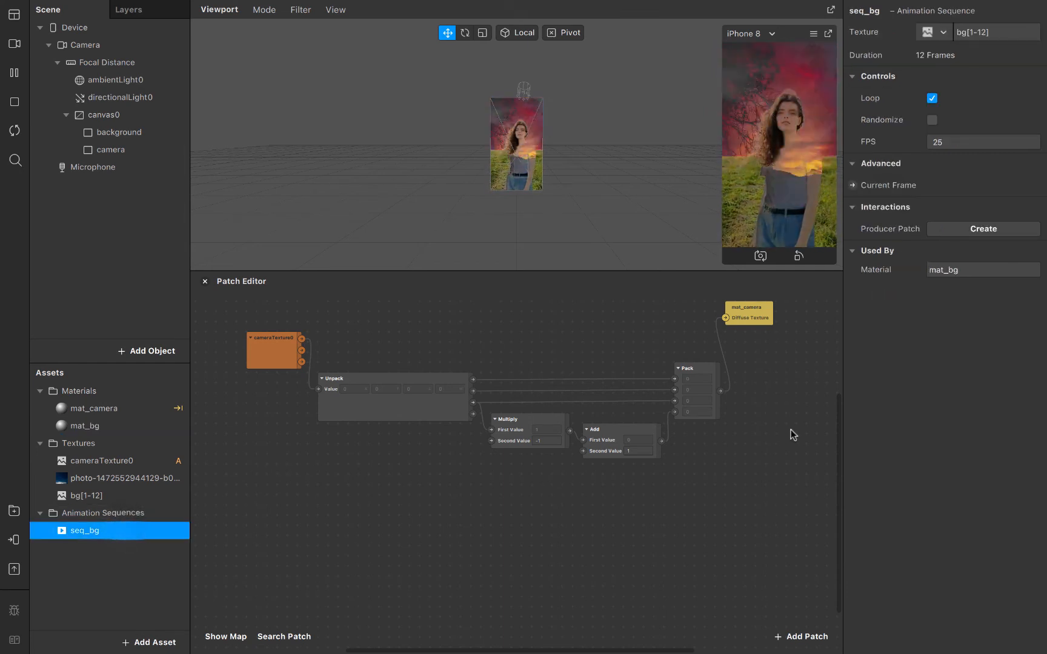
pyautogui.click(956, 142)
pyautogui.write('5')
pyautogui.press('Return')
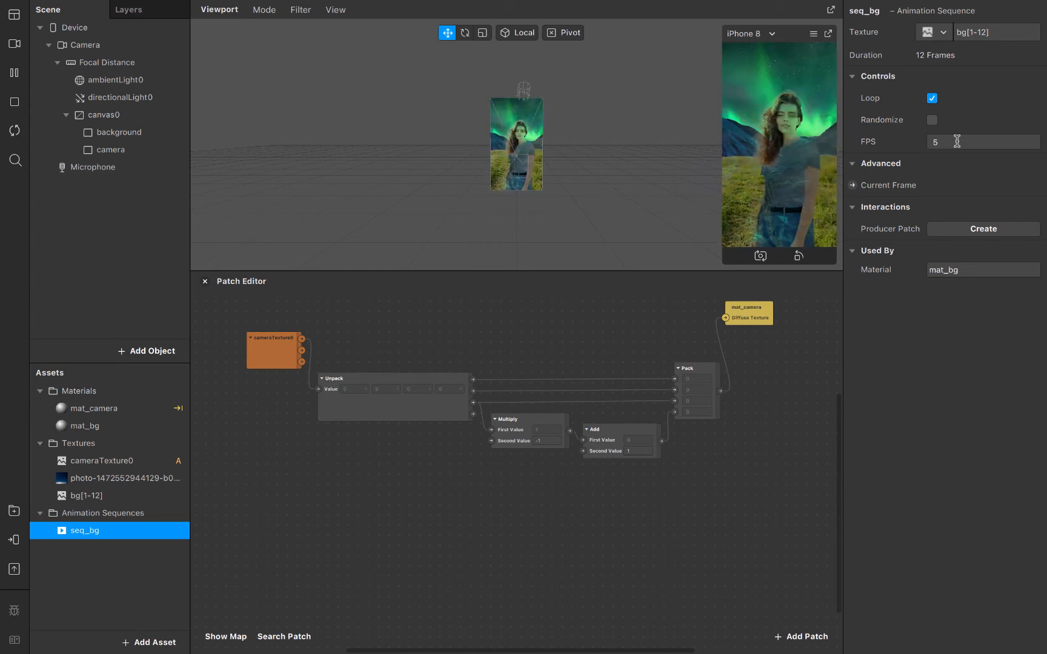
pyautogui.click(957, 141)
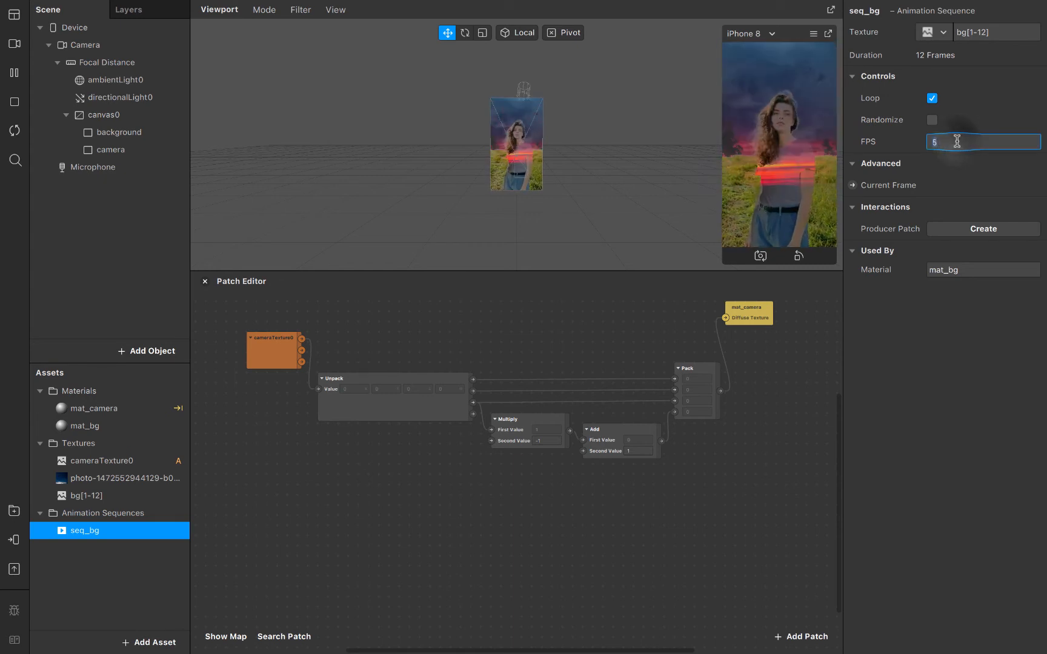
pyautogui.press('Return')
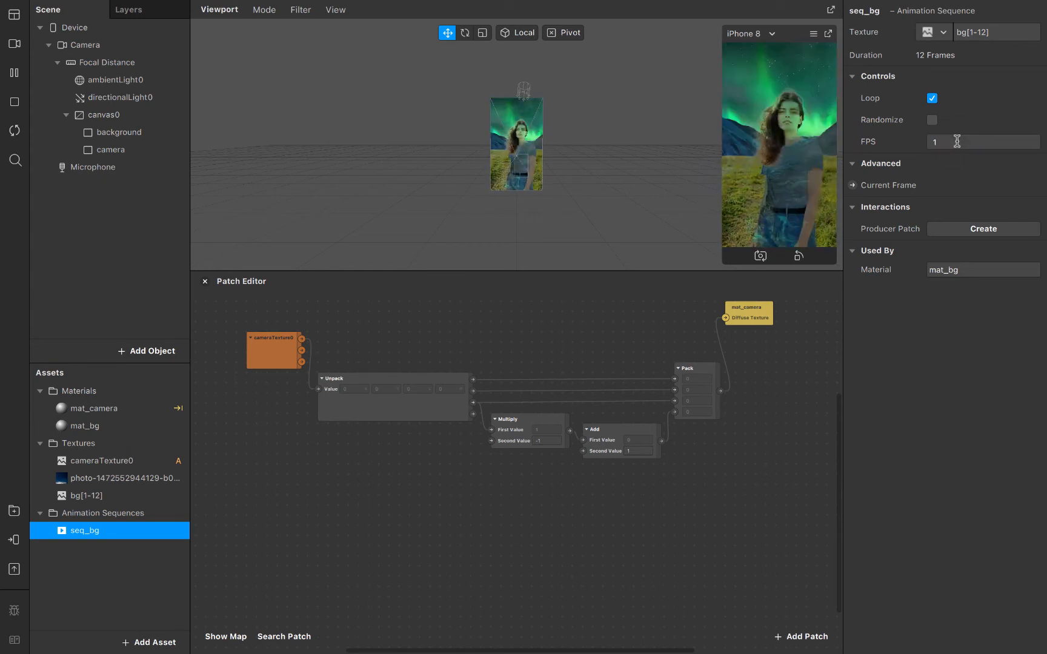
pyautogui.click(956, 141)
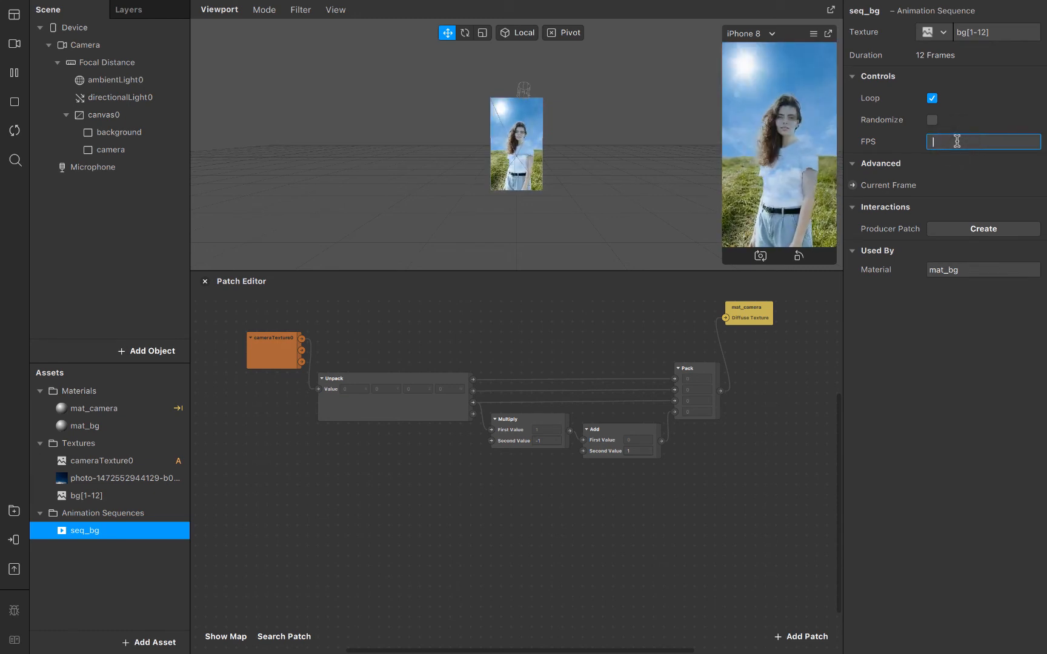
pyautogui.press('Return')
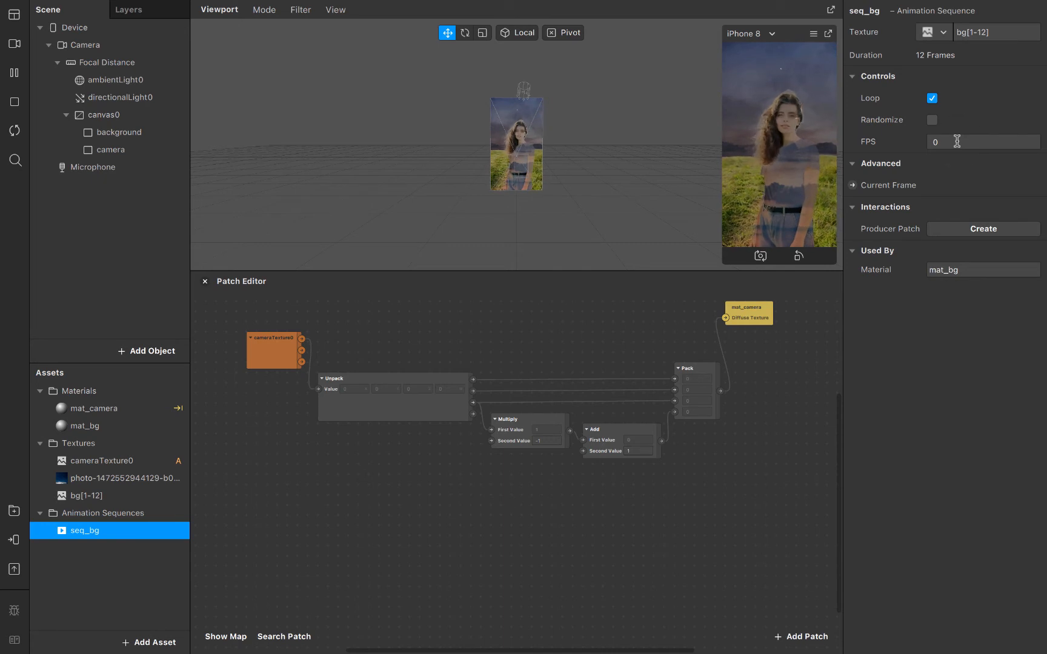
# Step: Set the seq_bg animation sequence's frame rate to 25 FPS
pyautogui.click(956, 141)
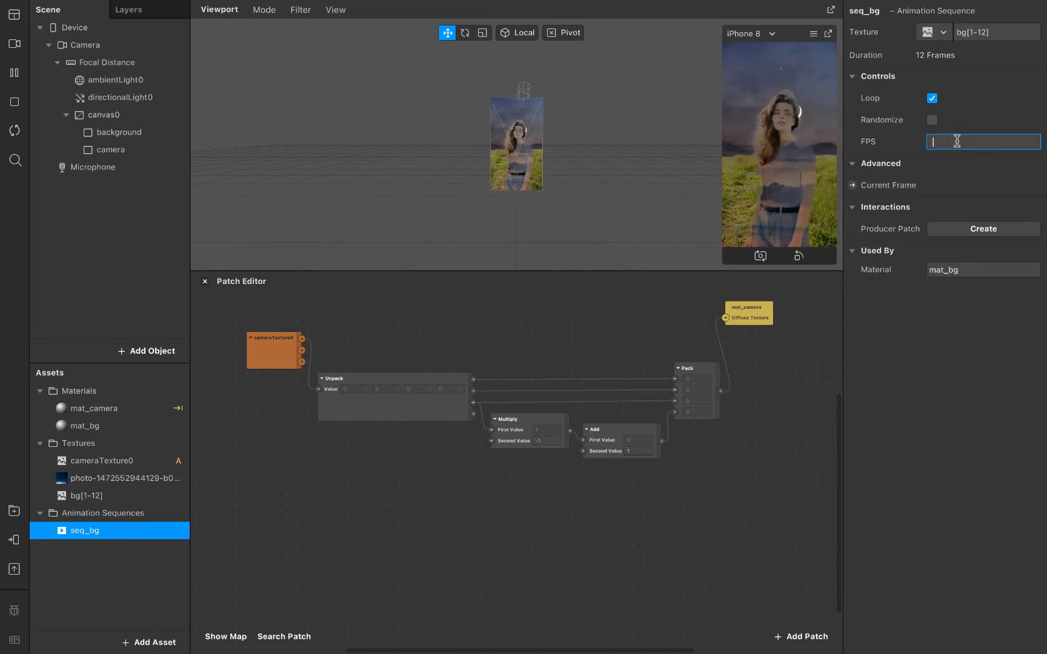
pyautogui.write('25')
pyautogui.press('Return')
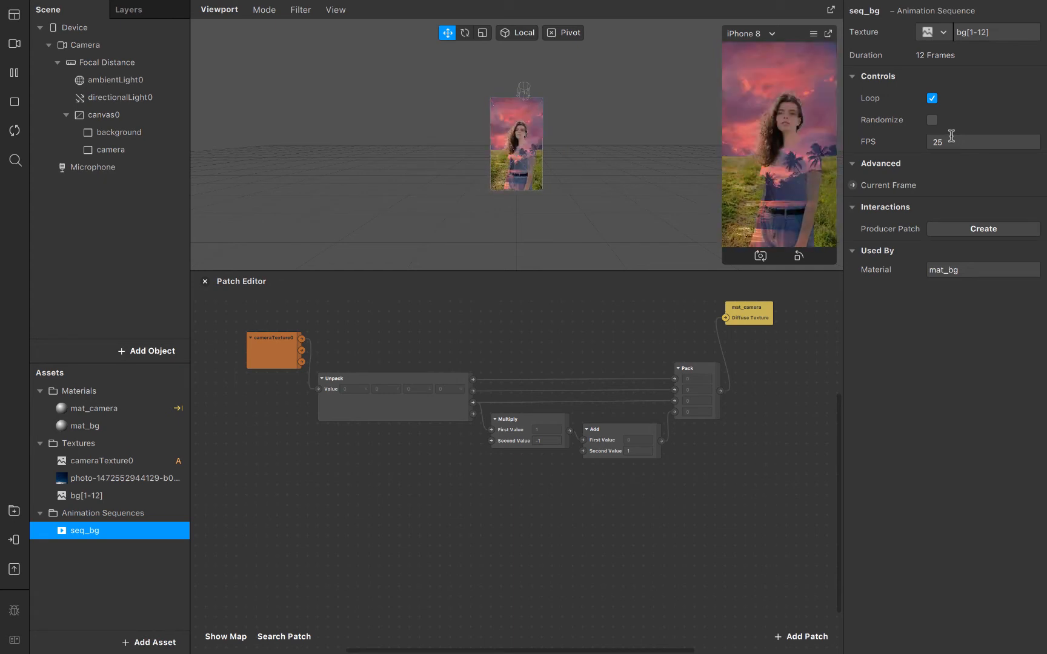
# Step: Create a patch for seq_bg's Current Frame property and place it in the empty area below the Multiply patch
pyautogui.scroll(-1, 455, 537)
pyautogui.scroll(-2, 455, 538)
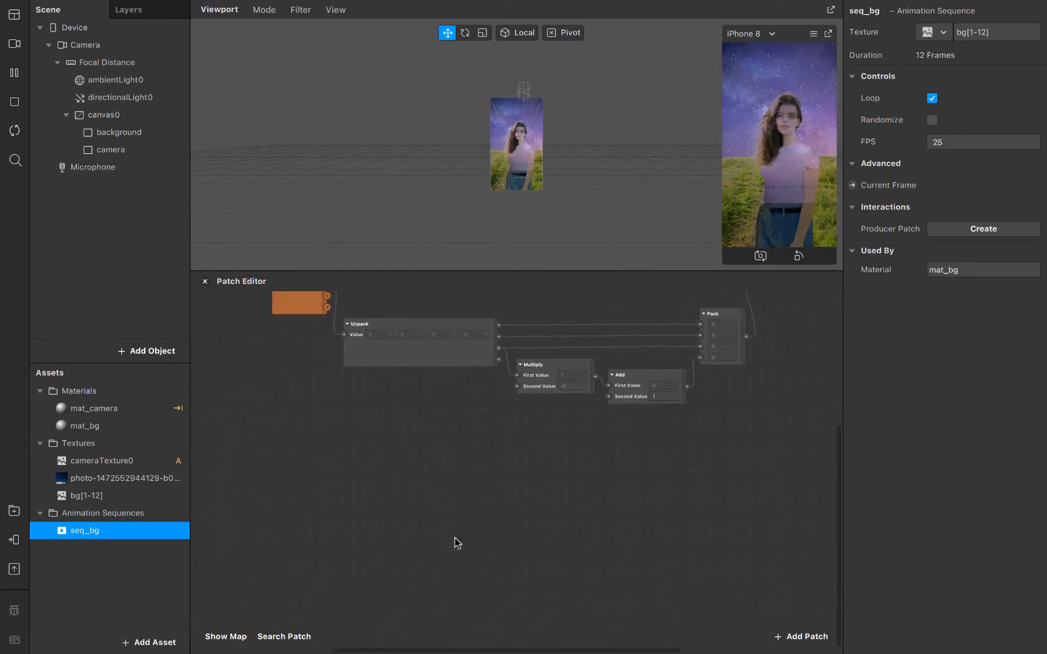
pyautogui.click(853, 185)
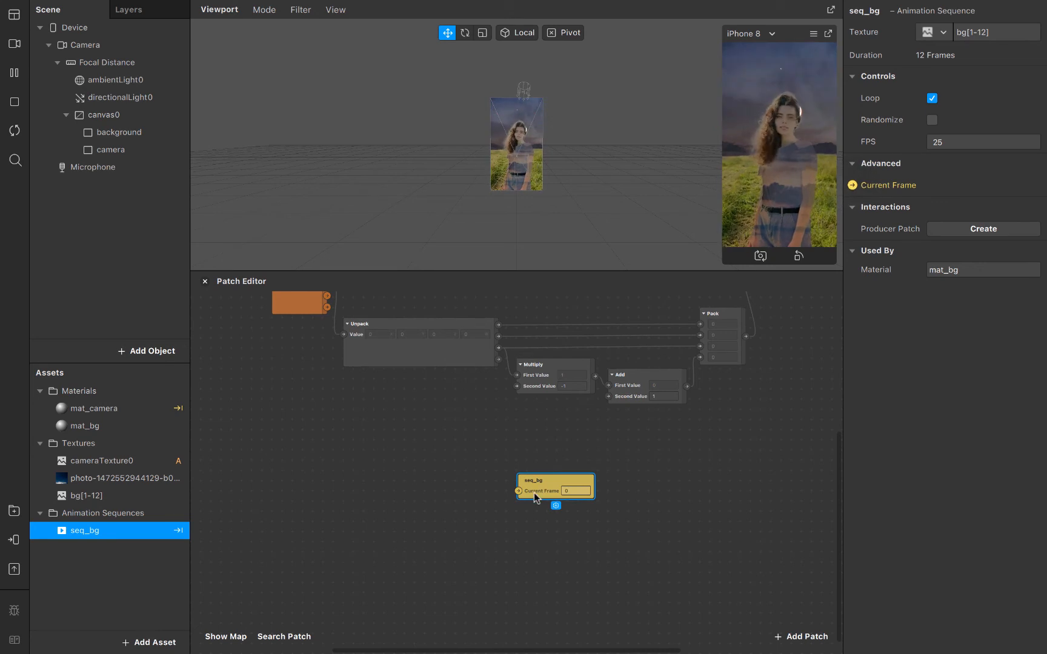
pyautogui.scroll(3, 534, 492)
pyautogui.moveTo(567, 486); pyautogui.dragTo(555, 441)
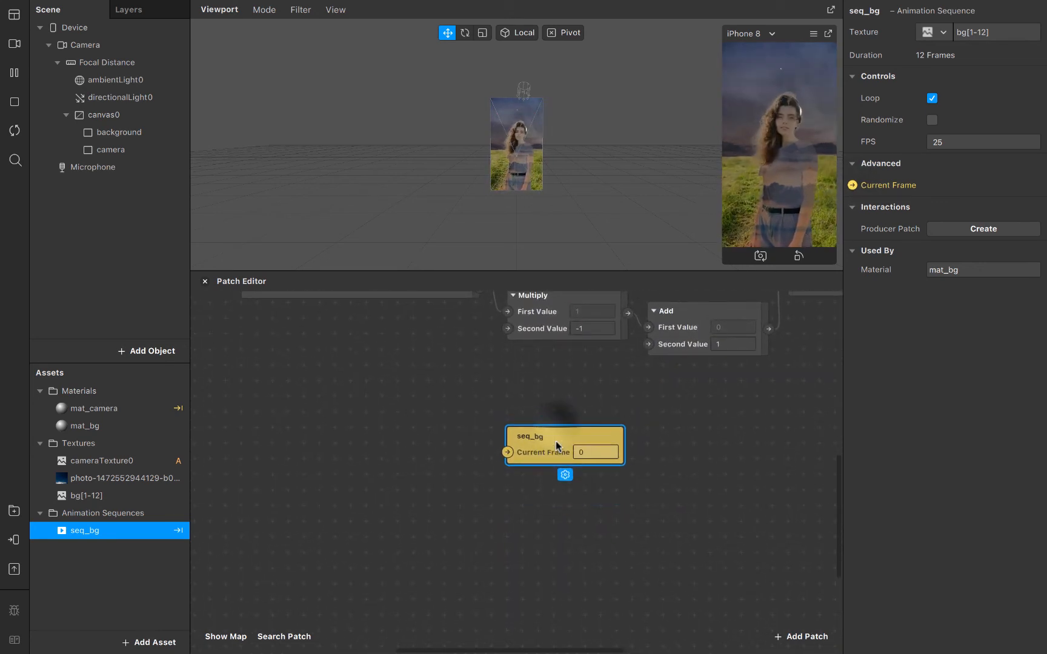
# Step: Preview different sky images by trying Current Frame values such as 1, 2 and 3 on the seq_bg patch
pyautogui.click(596, 451)
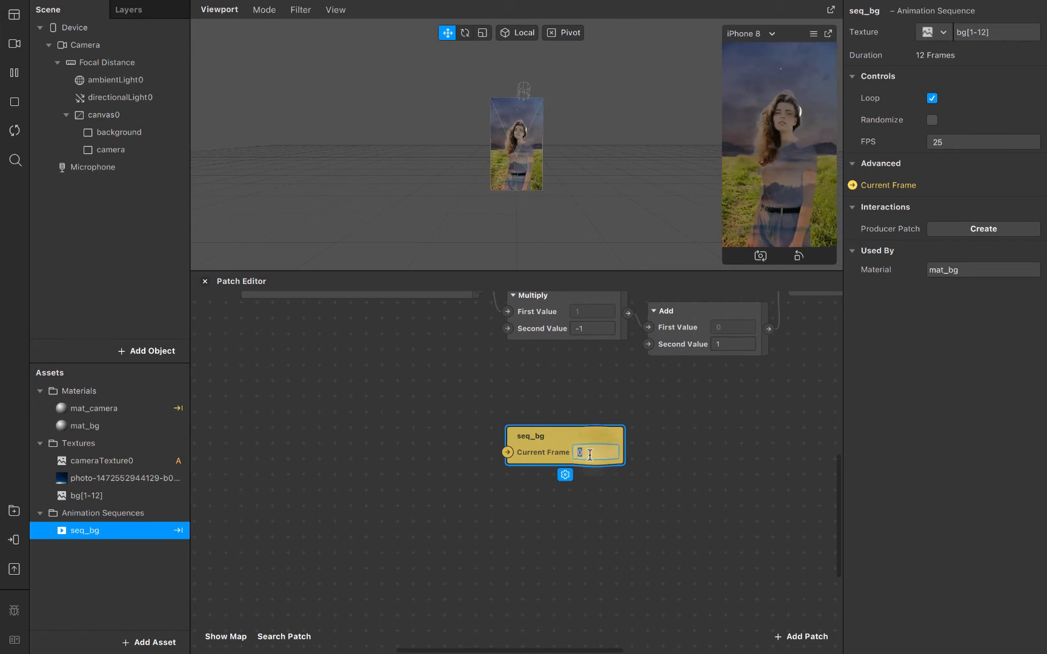
pyautogui.click(88, 496)
pyautogui.click(596, 452)
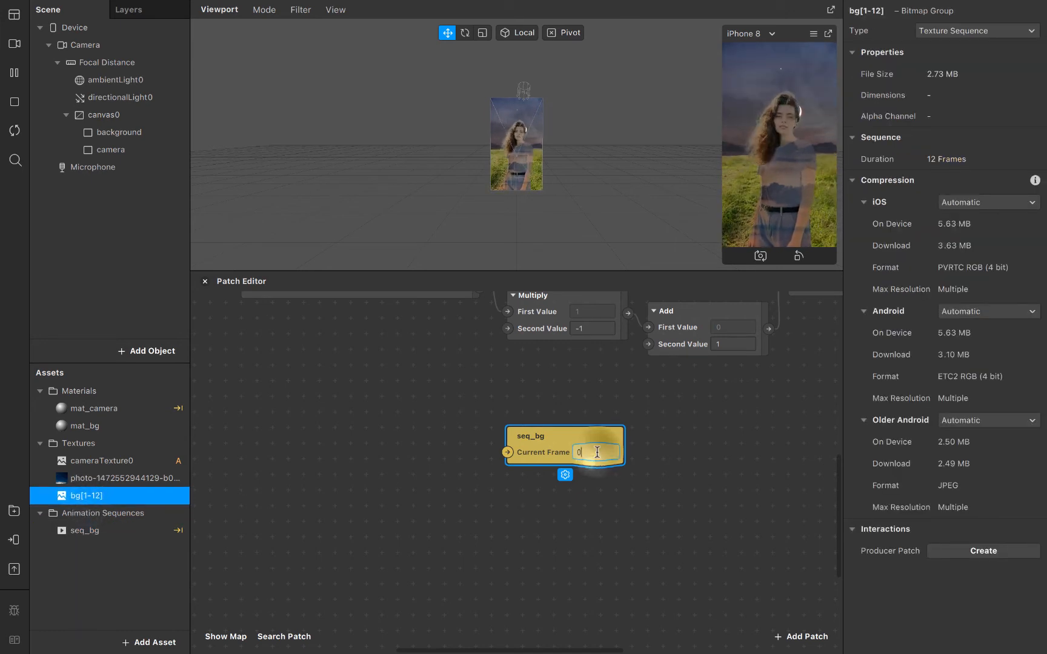
pyautogui.press('BackSpace')
pyautogui.write('1')
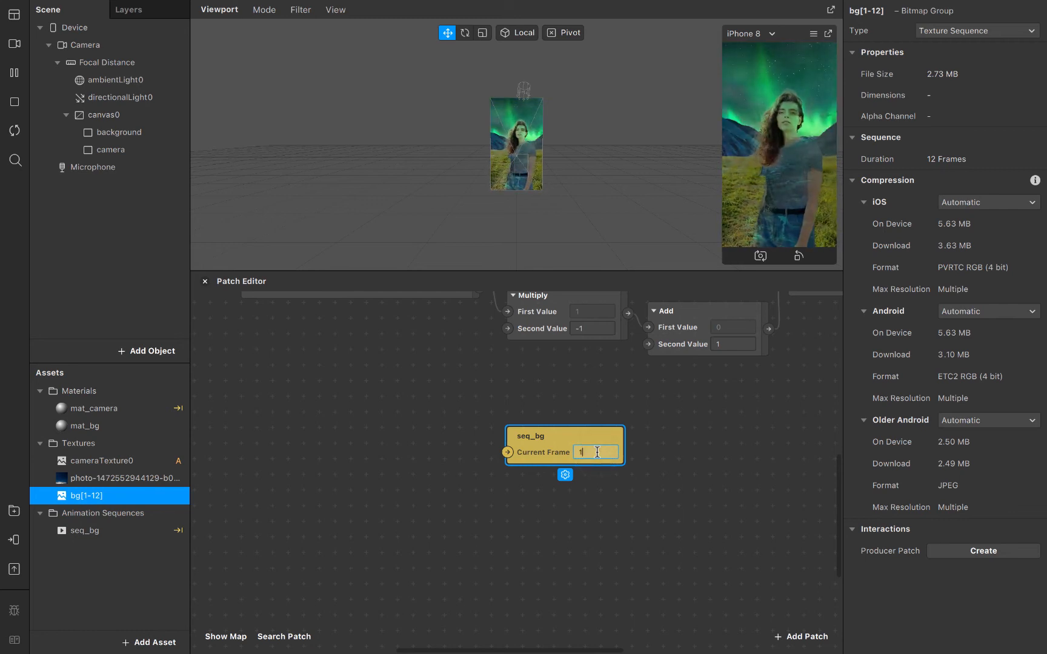
pyautogui.press('BackSpace')
pyautogui.write('2')
pyautogui.press('Up')
pyautogui.press('Up')
pyautogui.press('Up')
pyautogui.press('Up')
pyautogui.press('Up')
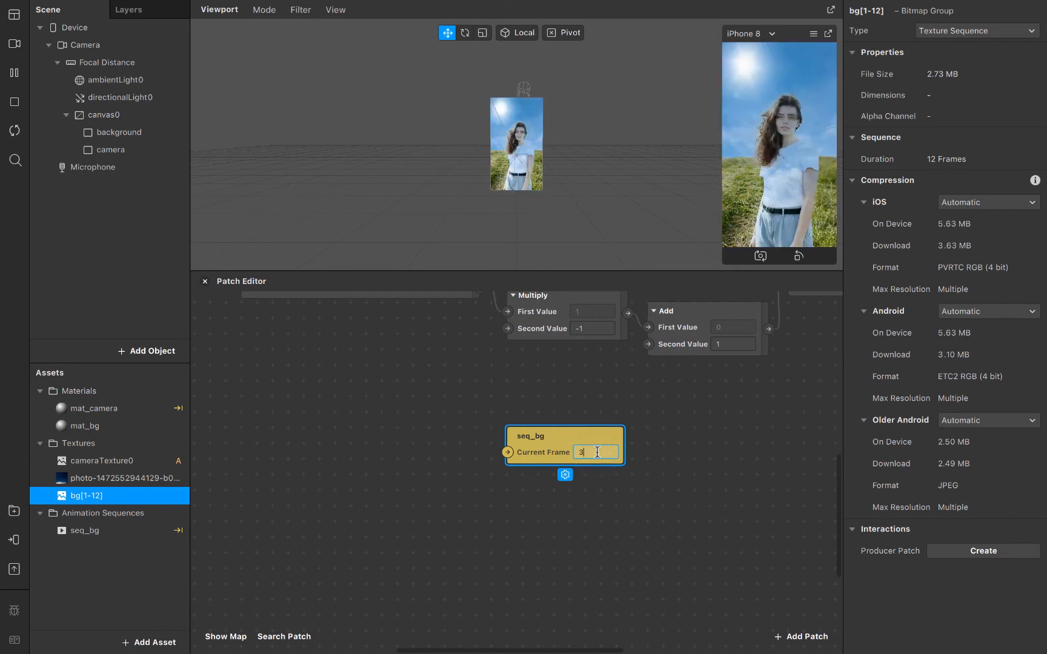
pyautogui.press('Down')
pyautogui.press('Down')
pyautogui.press('Down')
pyautogui.press('Down')
pyautogui.press('Down')
pyautogui.press('Down')
pyautogui.press('Down')
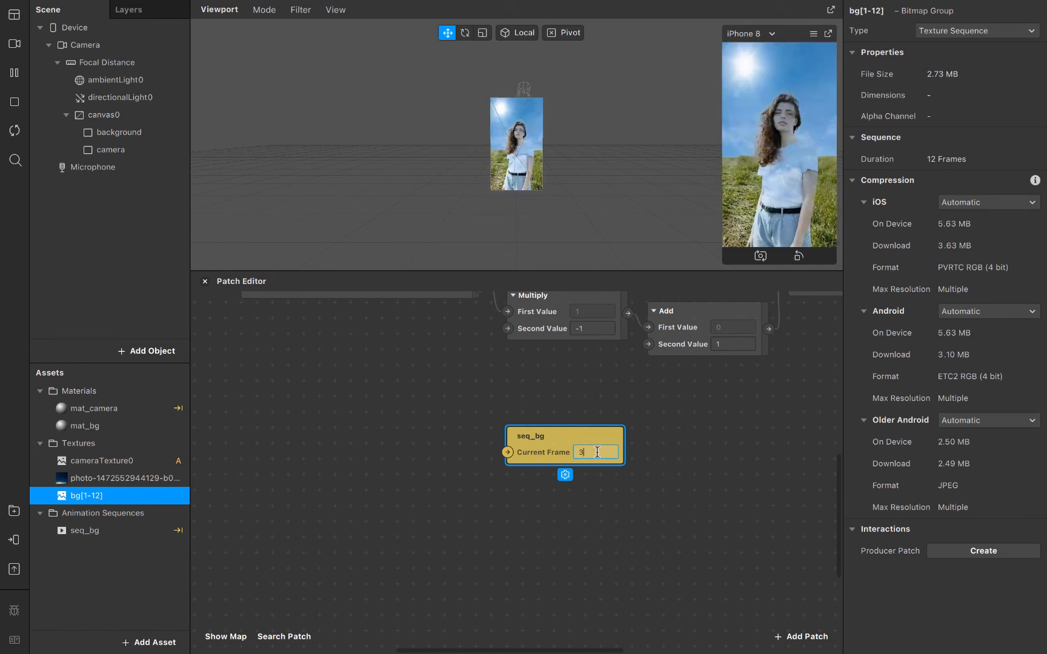
pyautogui.click(491, 481)
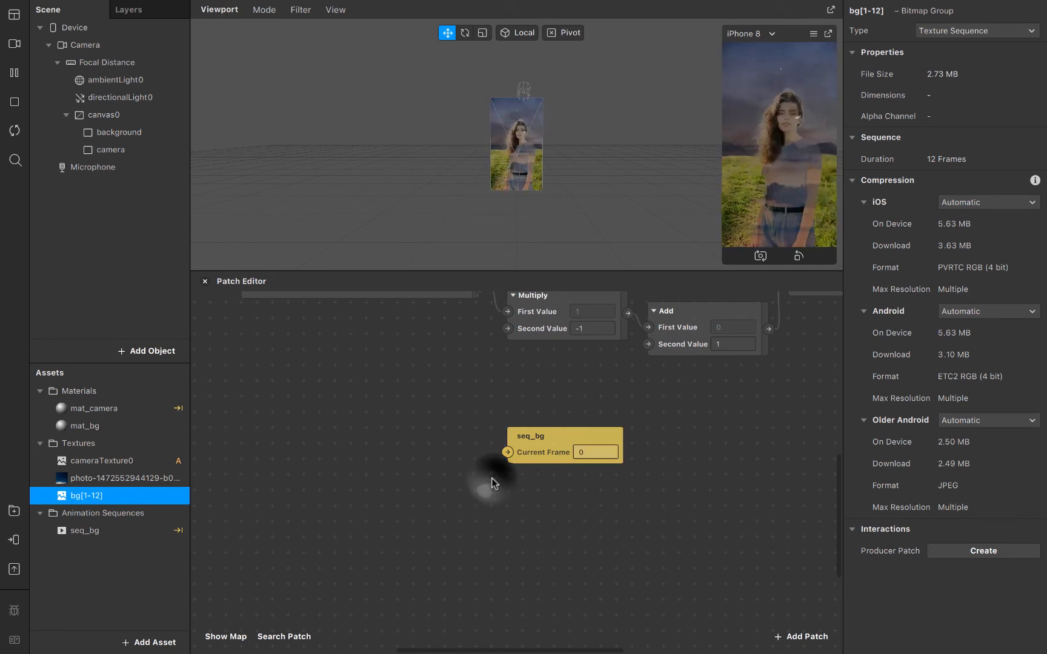
# Step: Add a Random patch ahead of the seq_bg patch and set its End Range to 12
pyautogui.hscroll(-3, 494, 482)
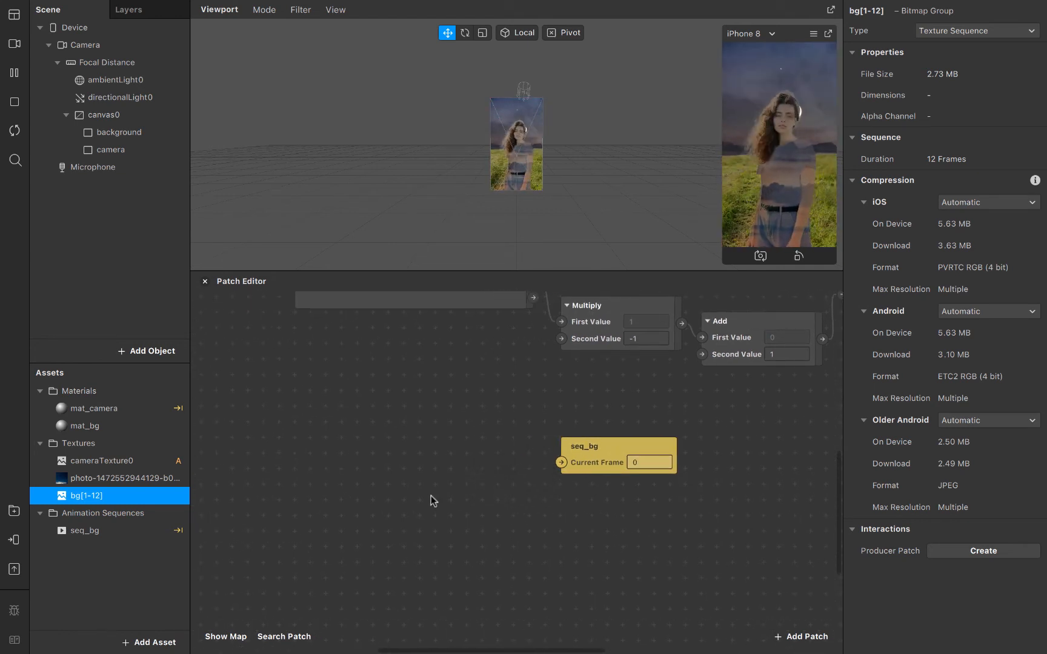
pyautogui.scroll(-1, 431, 496)
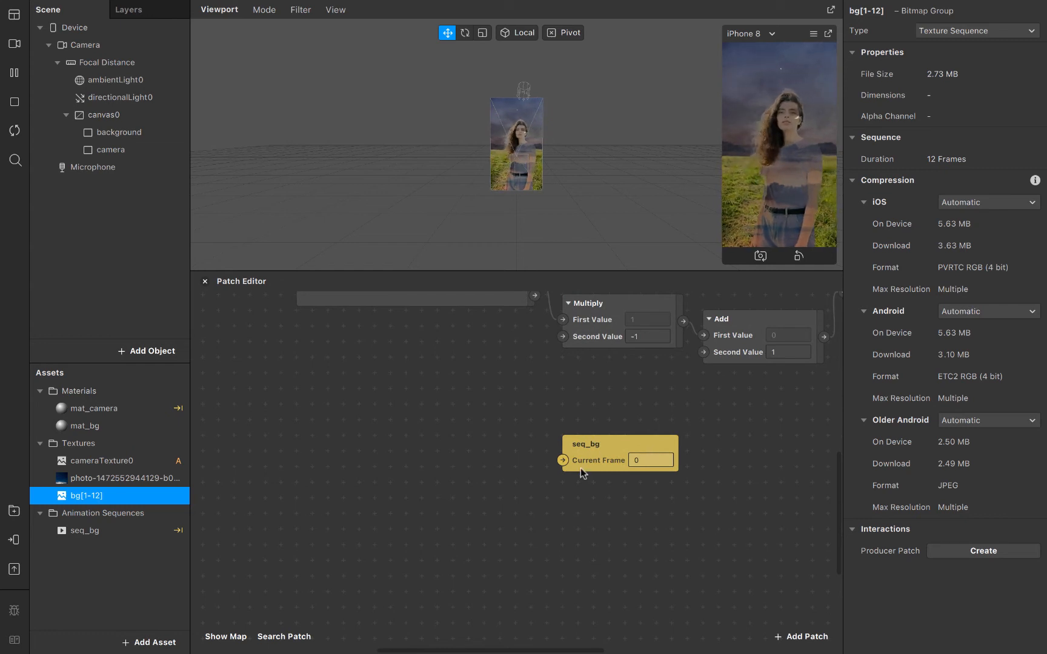
pyautogui.doubleClick(344, 484)
pyautogui.write('ran')
pyautogui.press('Return')
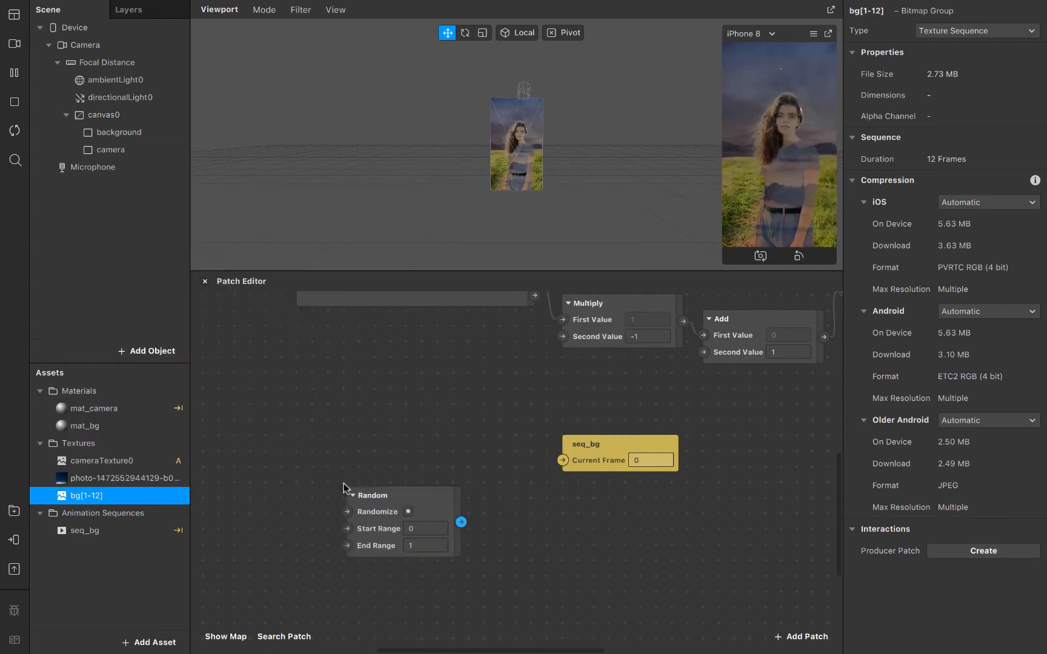
pyautogui.moveTo(423, 519); pyautogui.dragTo(398, 428)
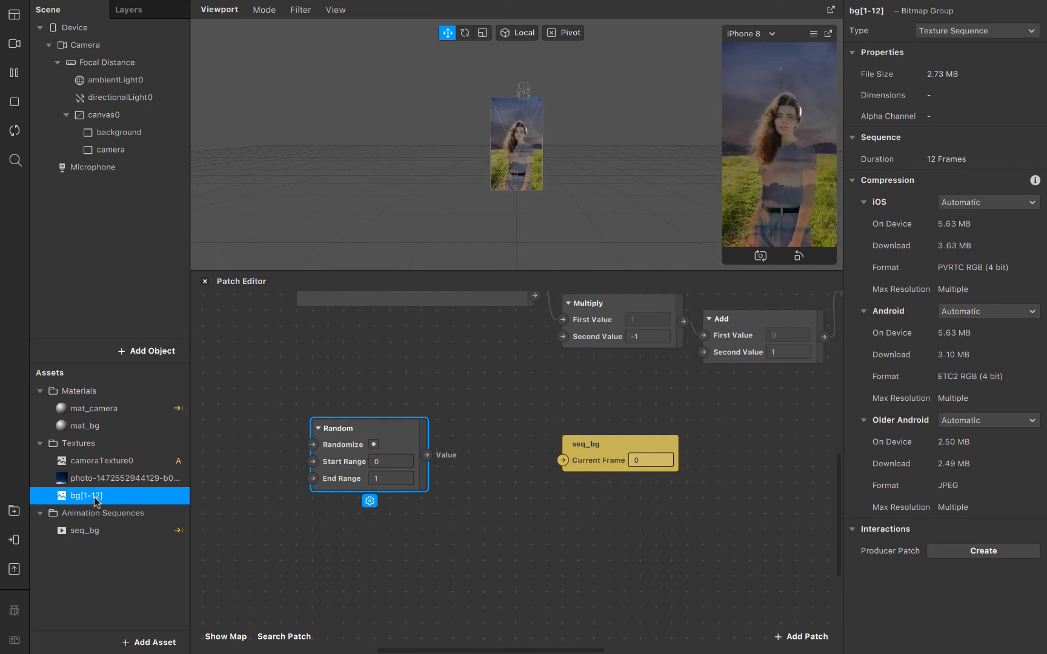
pyautogui.click(391, 478)
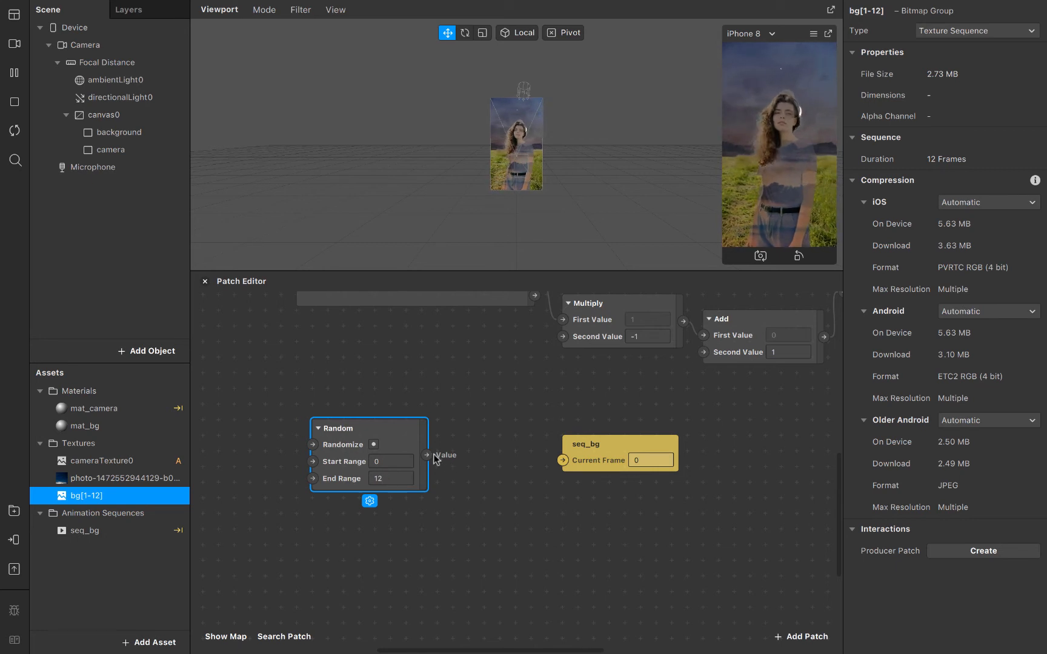
# Step: Insert a Round patch between the Random patch's value output and seq_bg's Current Frame input
pyautogui.moveTo(426, 454); pyautogui.dragTo(561, 460)
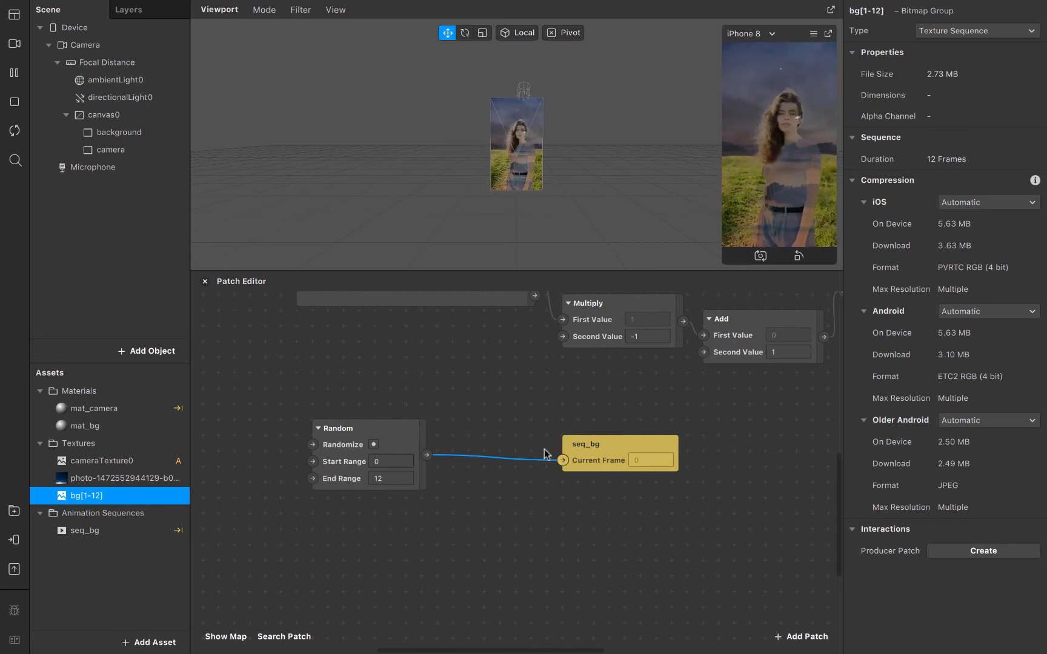
pyautogui.moveTo(558, 462); pyautogui.dragTo(472, 457)
pyautogui.write('round')
pyautogui.press('Return')
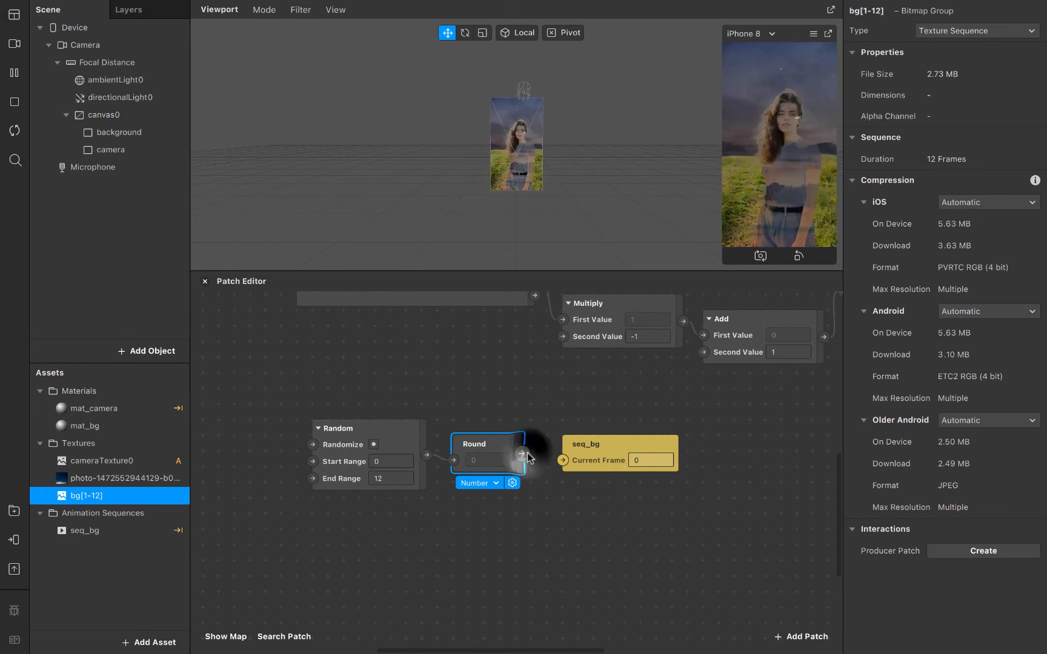
pyautogui.moveTo(523, 453); pyautogui.dragTo(562, 462)
pyautogui.hscroll(-3, 422, 468)
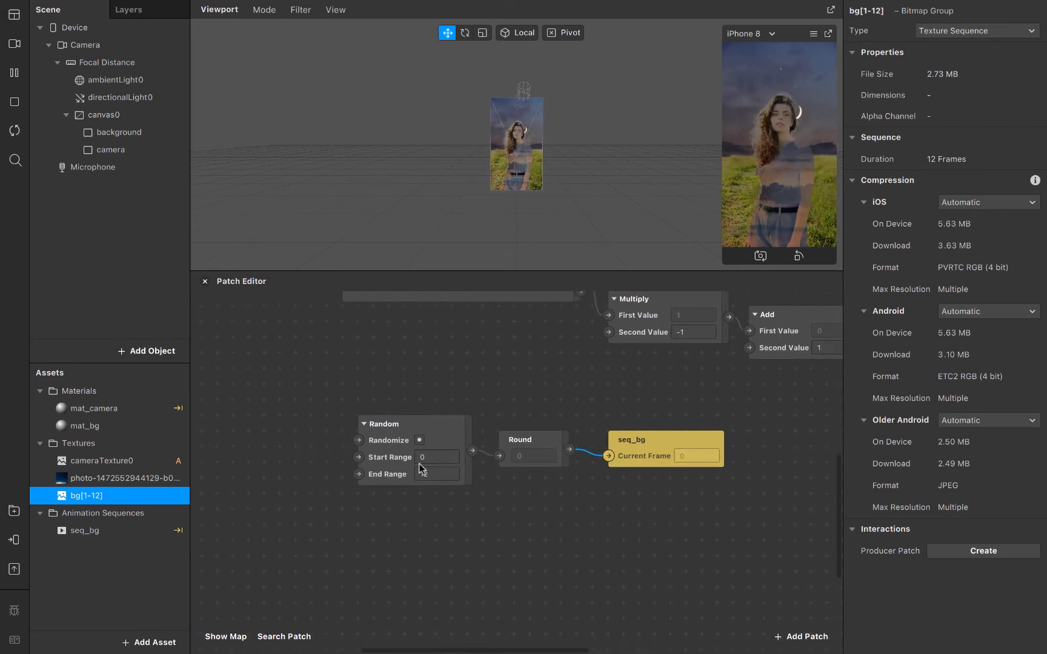
# Step: Add a Loop Animation patch ahead of the Random patch
pyautogui.click(419, 444)
pyautogui.hscroll(-3, 420, 442)
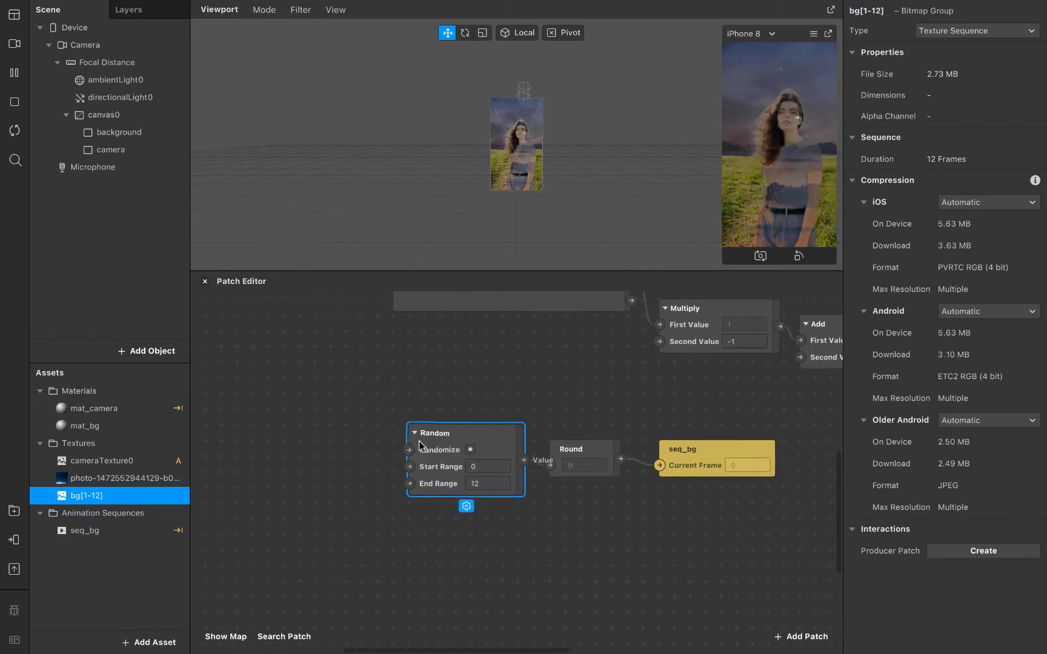
pyautogui.rightClick(253, 442)
pyautogui.write('loop')
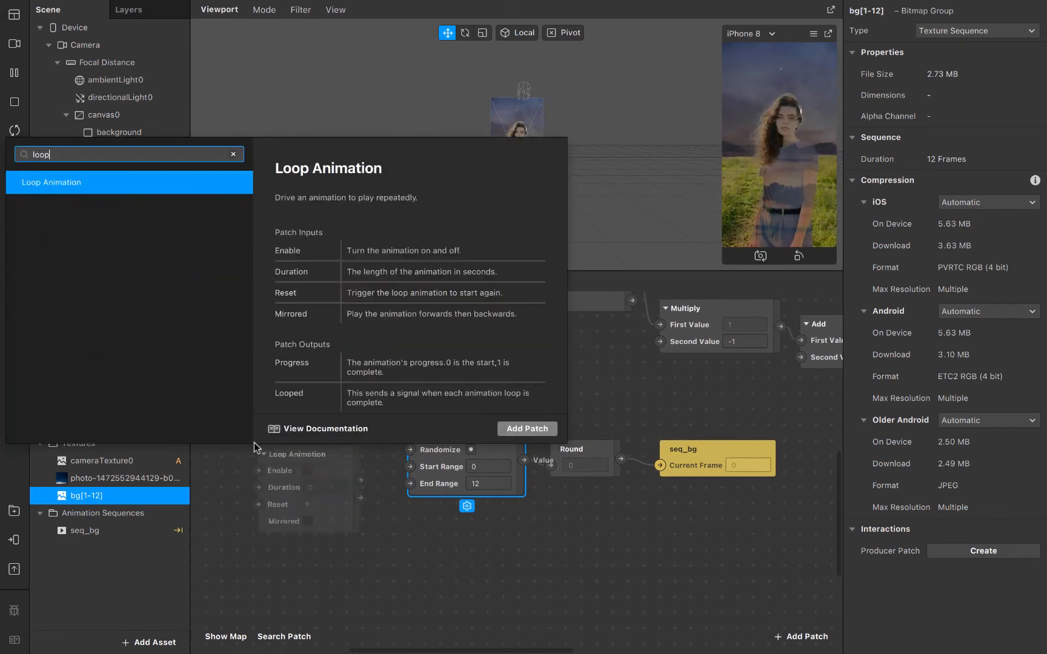
pyautogui.press('Return')
pyautogui.moveTo(331, 478); pyautogui.dragTo(295, 468)
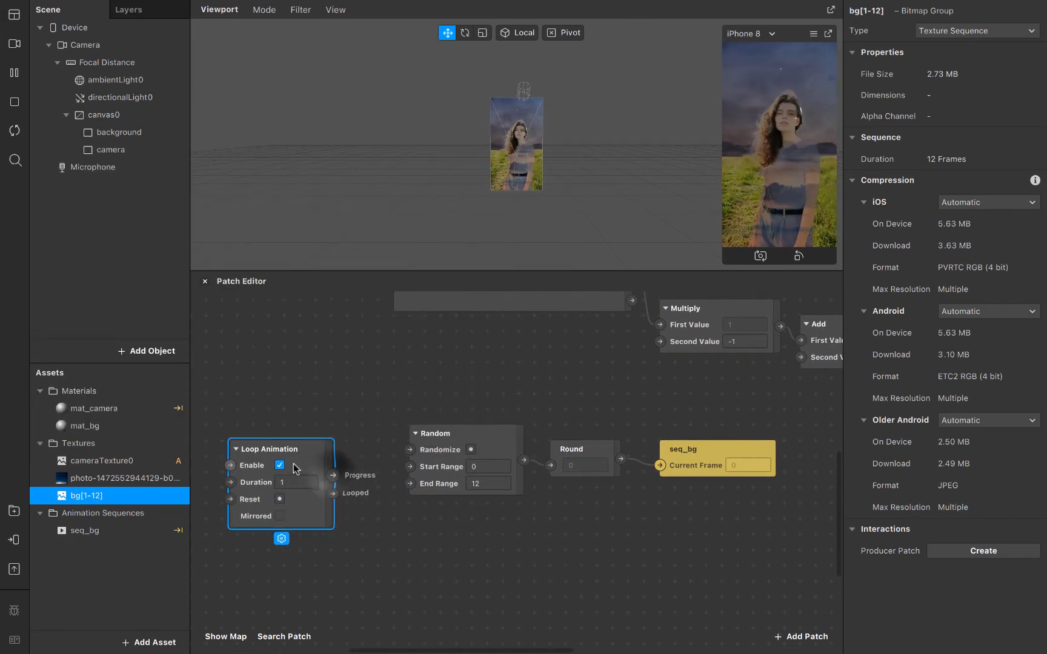
# Step: Check the Loop Animation patch's Progress and Looped outputs, and connect Looped to the Random patch's Randomize input
pyautogui.click(325, 476)
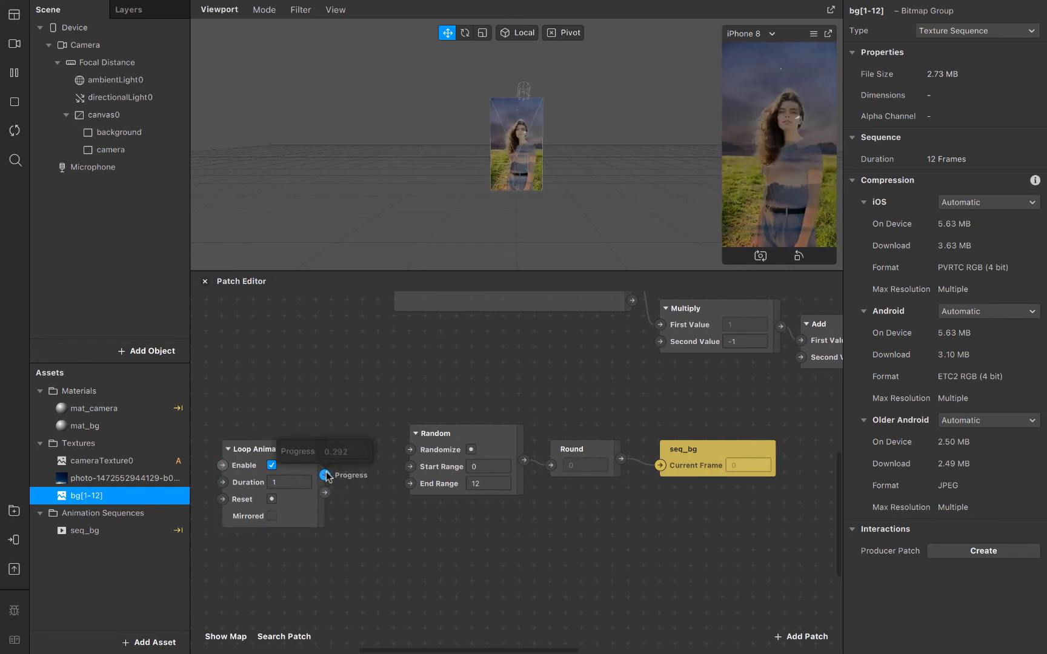
pyautogui.click(325, 493)
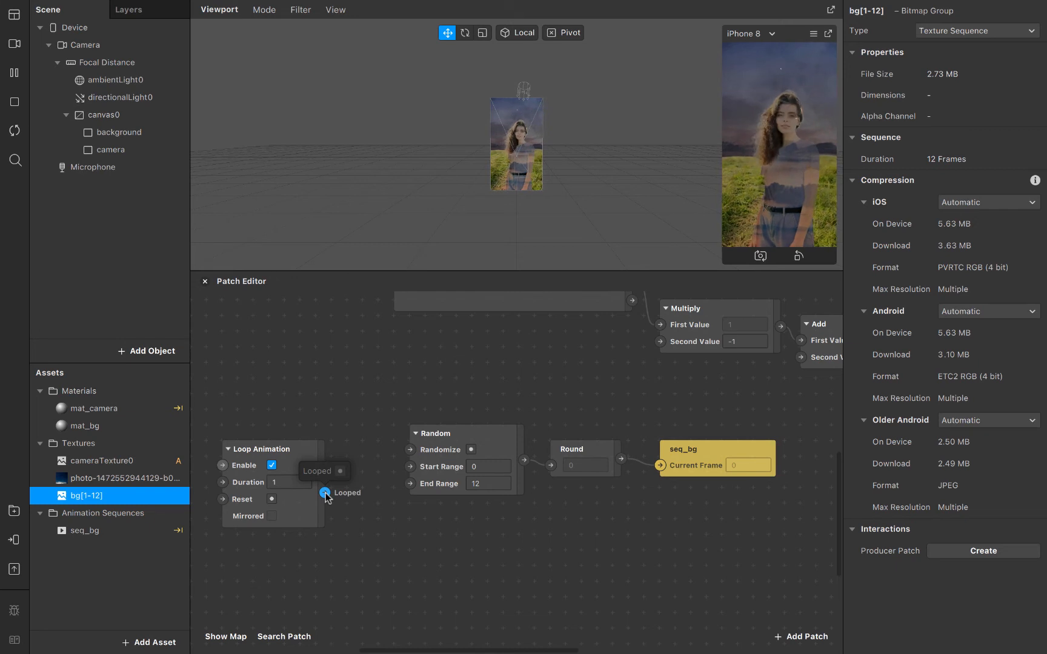
pyautogui.moveTo(325, 494); pyautogui.dragTo(408, 451)
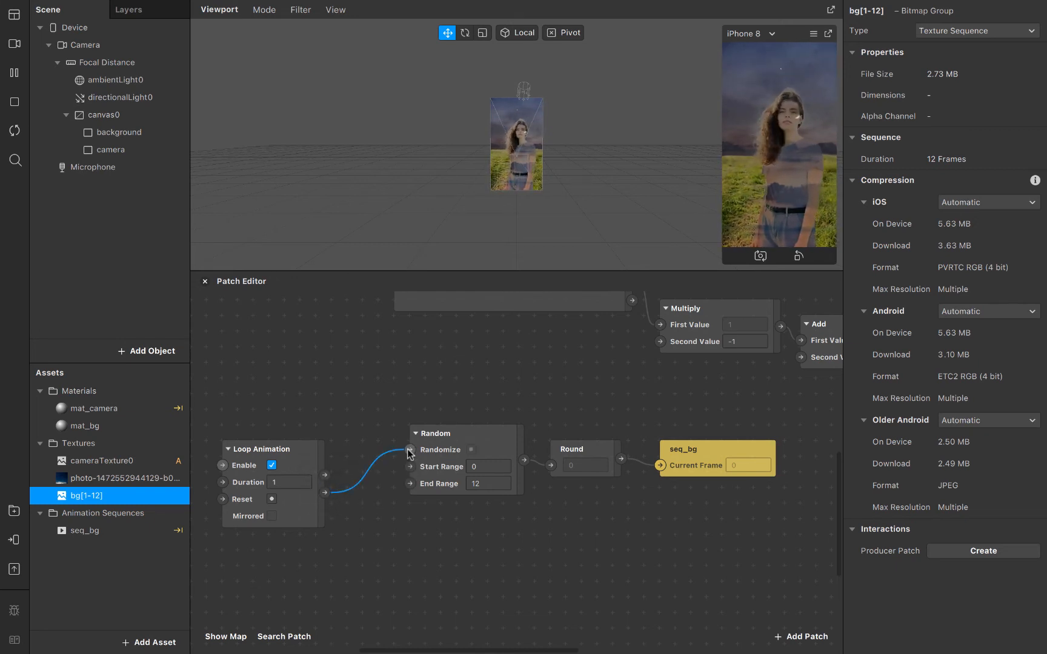
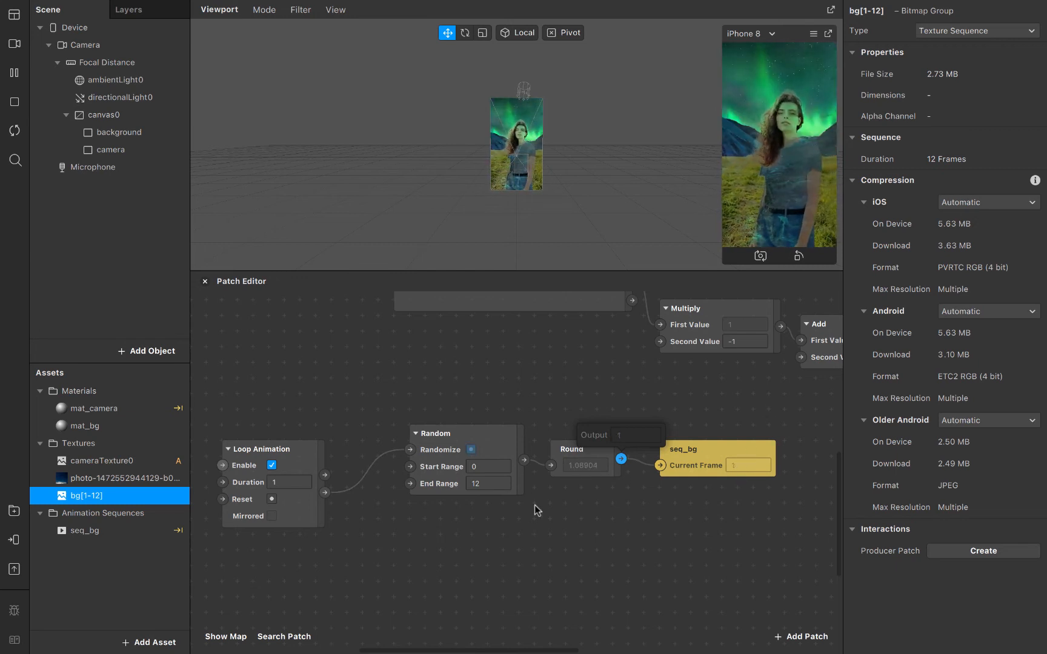
# Step: Set the Loop Animation patch's duration to 3 seconds
pyautogui.click(270, 481)
pyautogui.write('3')
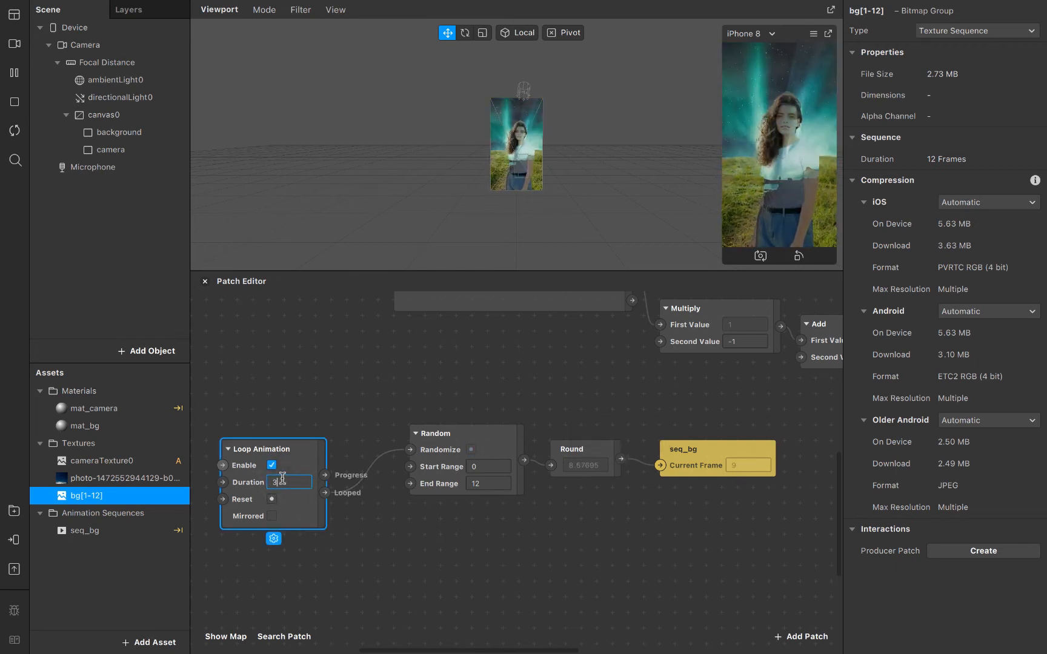
pyautogui.click(421, 525)
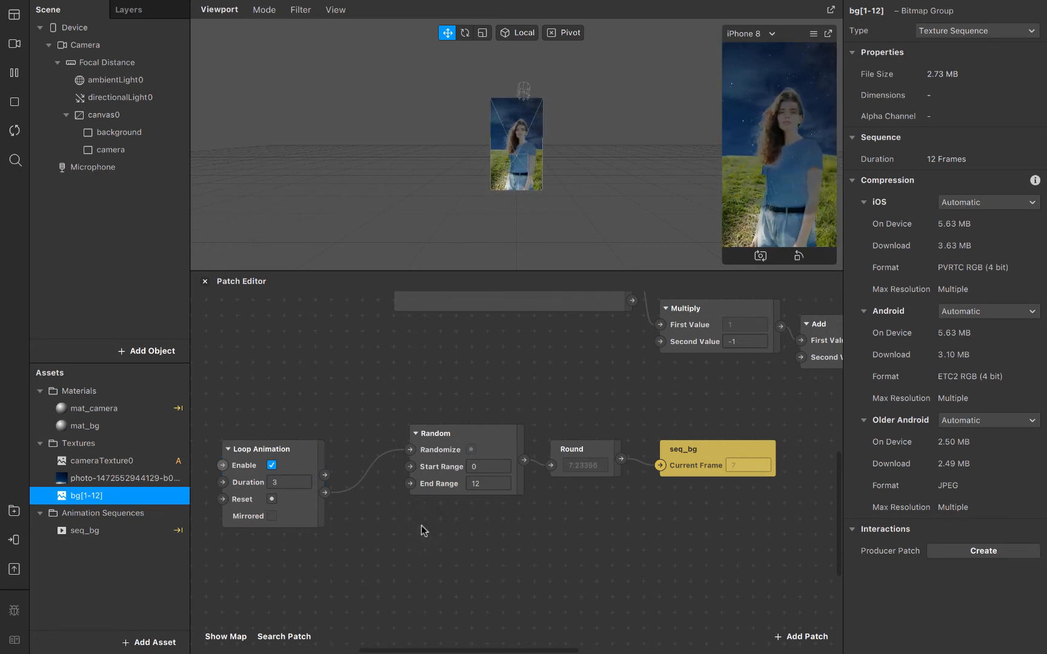
pyautogui.scroll(-3, 421, 525)
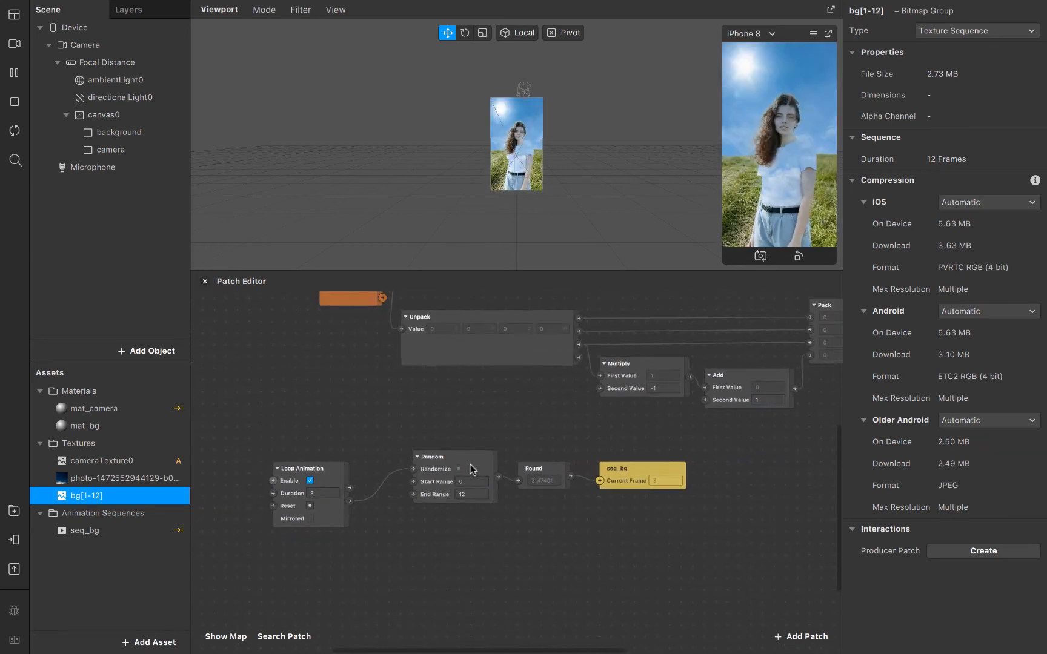
# Step: Line up the Random, Round and seq_bg patches closer together beside the Loop Animation patch
pyautogui.moveTo(472, 469); pyautogui.dragTo(430, 478)
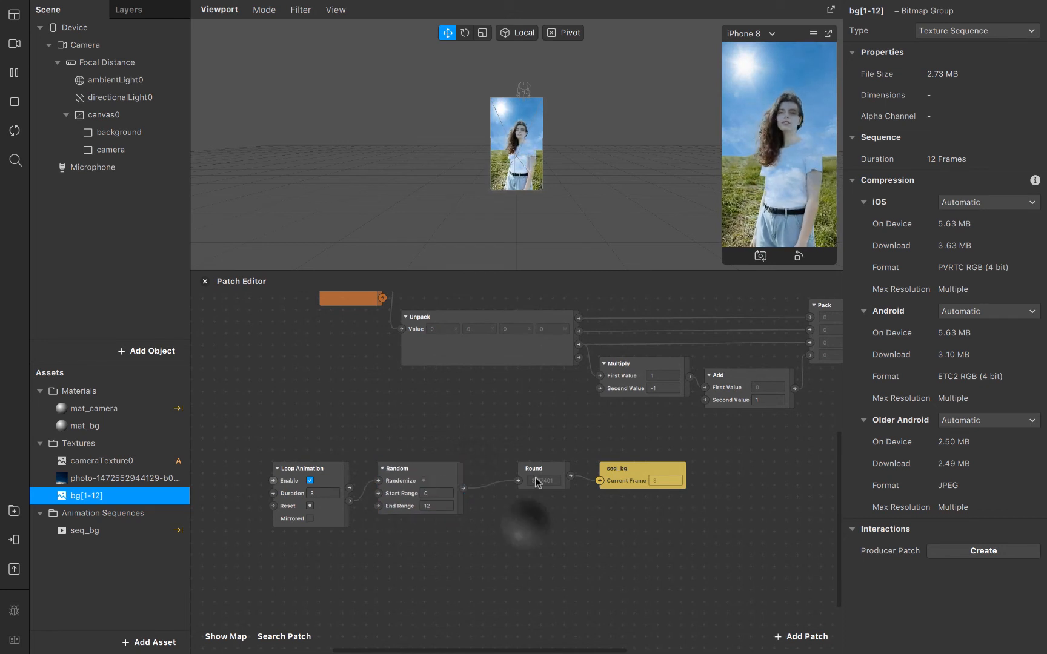
pyautogui.moveTo(533, 468); pyautogui.dragTo(498, 468)
pyautogui.click(581, 502)
pyautogui.moveTo(612, 469); pyautogui.dragTo(566, 469)
pyautogui.click(536, 535)
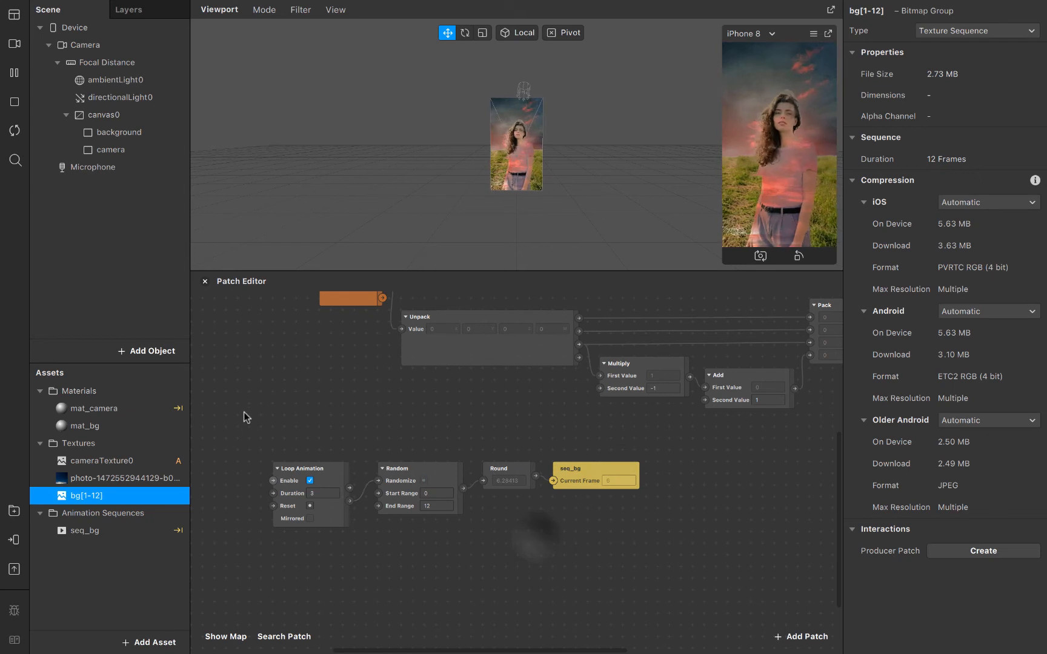
# Step: Move the whole Loop Animation, Random, Round and seq_bg patch chain well below the camera texture patches to free space between them
pyautogui.moveTo(244, 412); pyautogui.dragTo(619, 528)
pyautogui.click(570, 478)
pyautogui.moveTo(571, 478); pyautogui.dragTo(564, 637)
pyautogui.click(555, 538)
pyautogui.hscroll(2, 555, 539)
pyautogui.keyDown('ctrl'); pyautogui.scroll(-3, 557, 540); pyautogui.keyUp('ctrl')
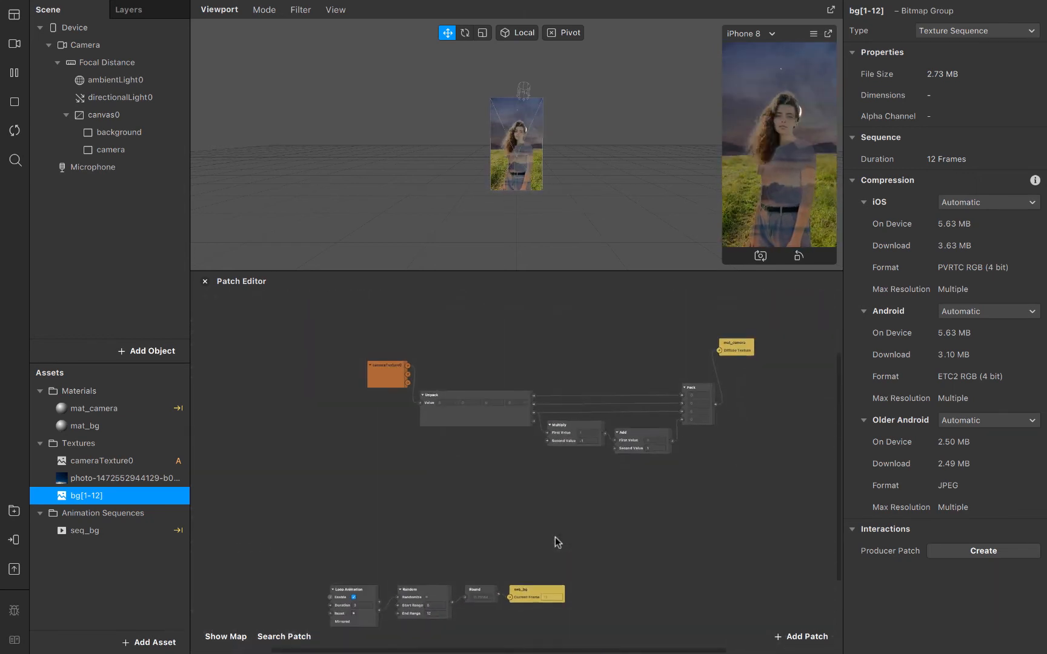
pyautogui.scroll(-2, 569, 553)
pyautogui.moveTo(311, 481); pyautogui.dragTo(562, 613)
pyautogui.moveTo(520, 539); pyautogui.dragTo(520, 611)
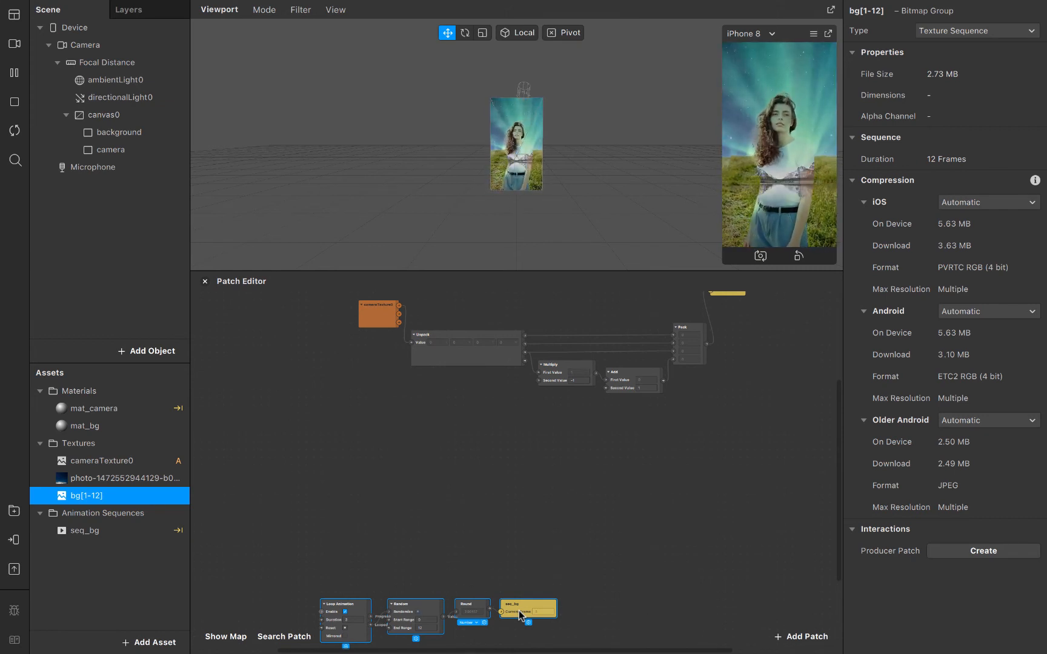
pyautogui.click(465, 514)
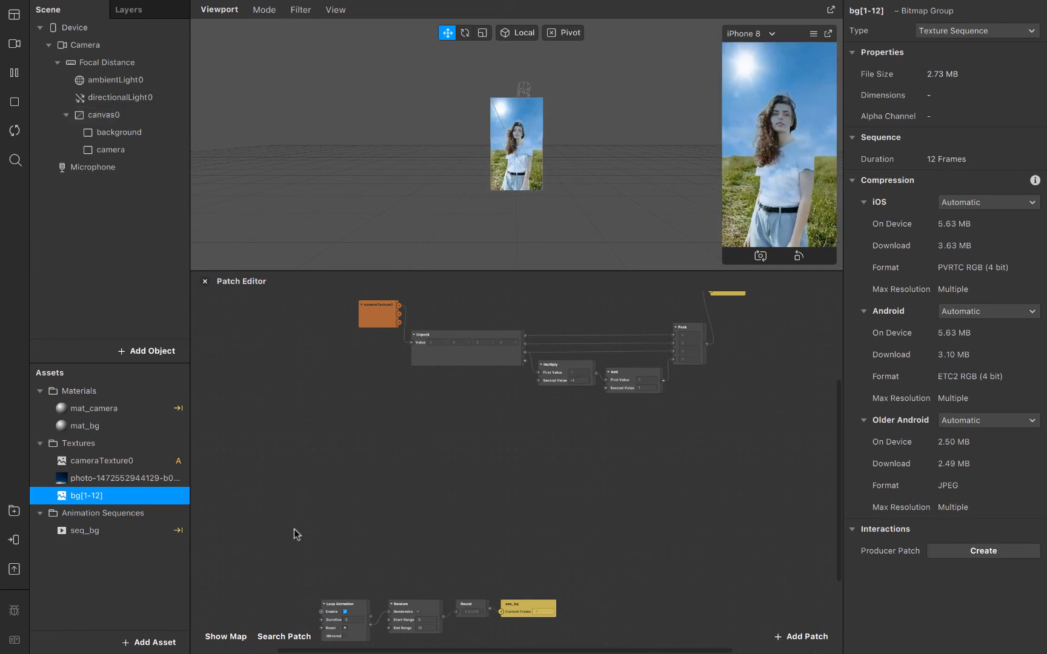
# Step: Create the default render pipeline for the Device
pyautogui.scroll(-3, 363, 486)
pyautogui.hscroll(2, 364, 487)
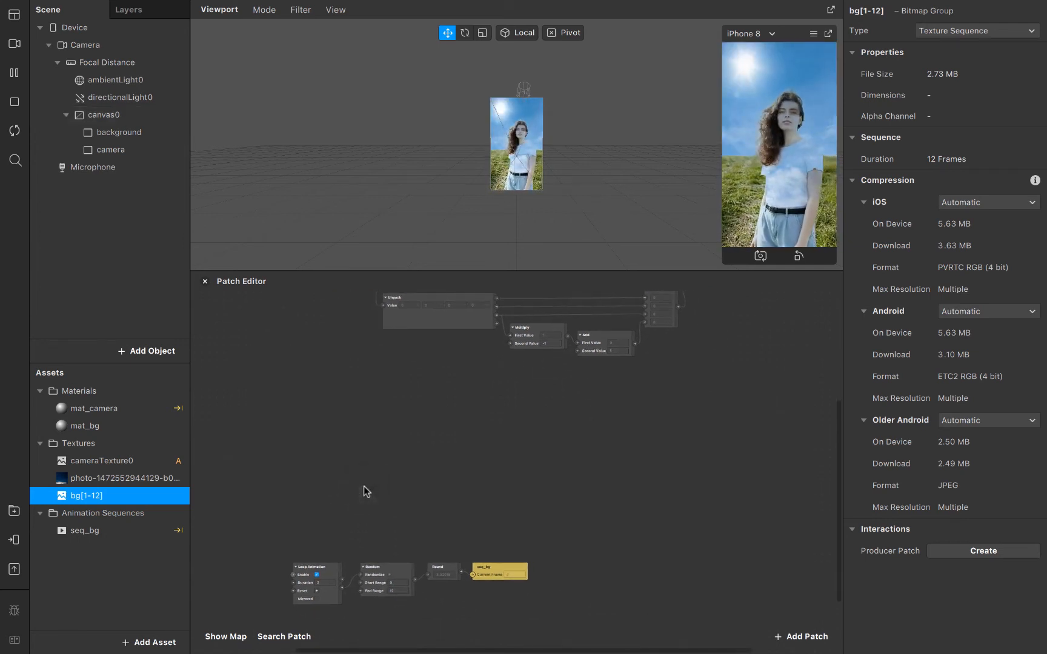
pyautogui.click(68, 27)
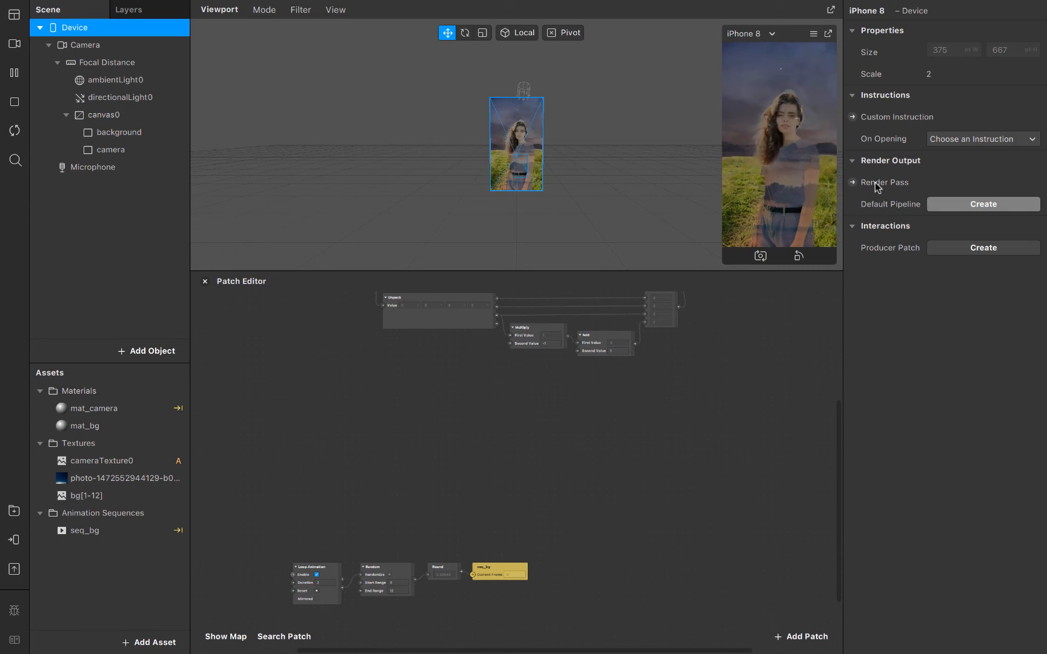
pyautogui.click(956, 206)
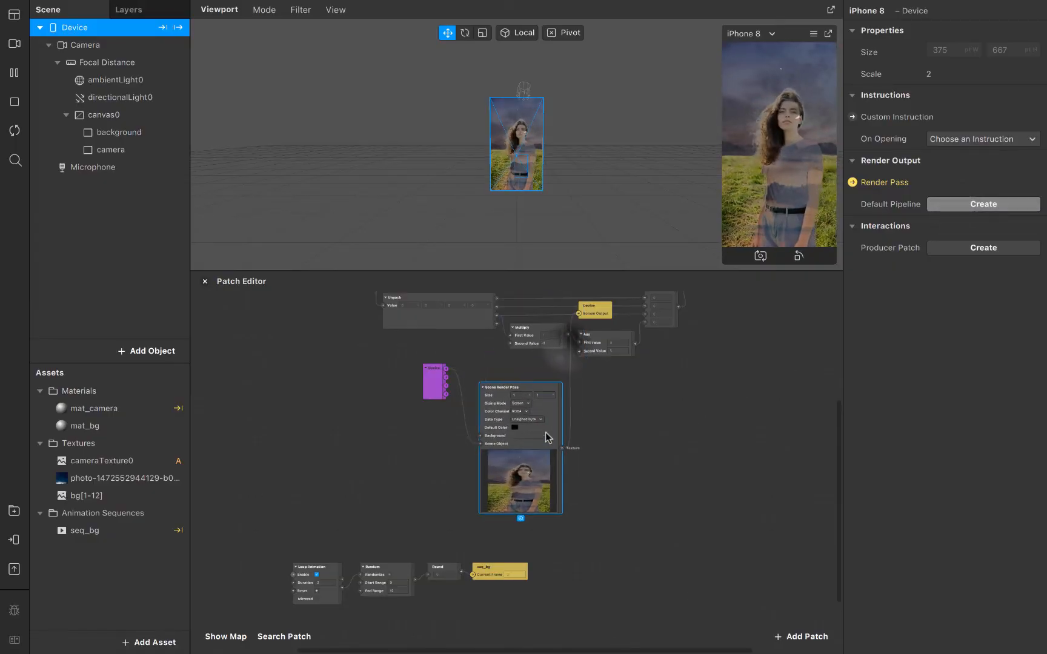
# Step: Arrange the purple Device patch before the Scene Render Pass patch and the Device Screen Output patch directly after it
pyautogui.moveTo(422, 386); pyautogui.dragTo(346, 428)
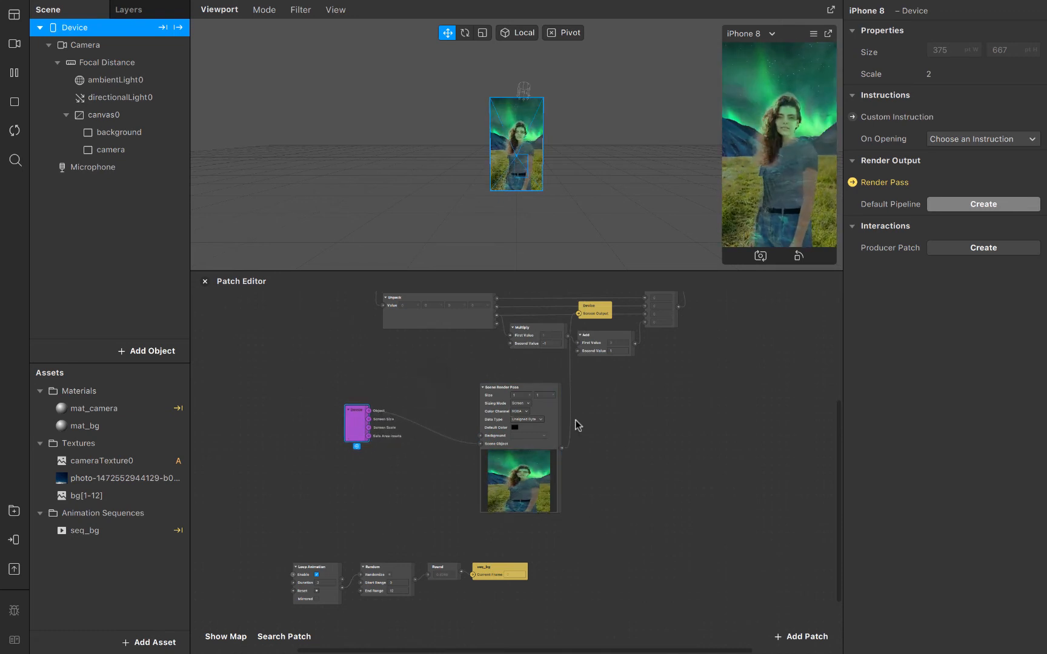
pyautogui.moveTo(592, 315); pyautogui.dragTo(593, 457)
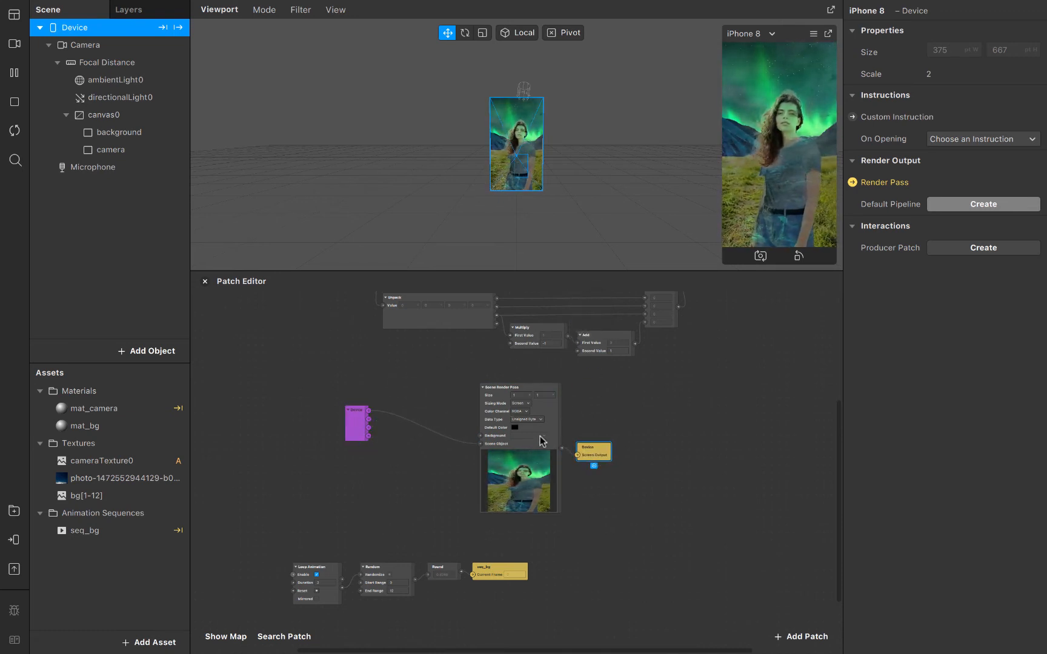
pyautogui.moveTo(366, 440); pyautogui.dragTo(410, 439)
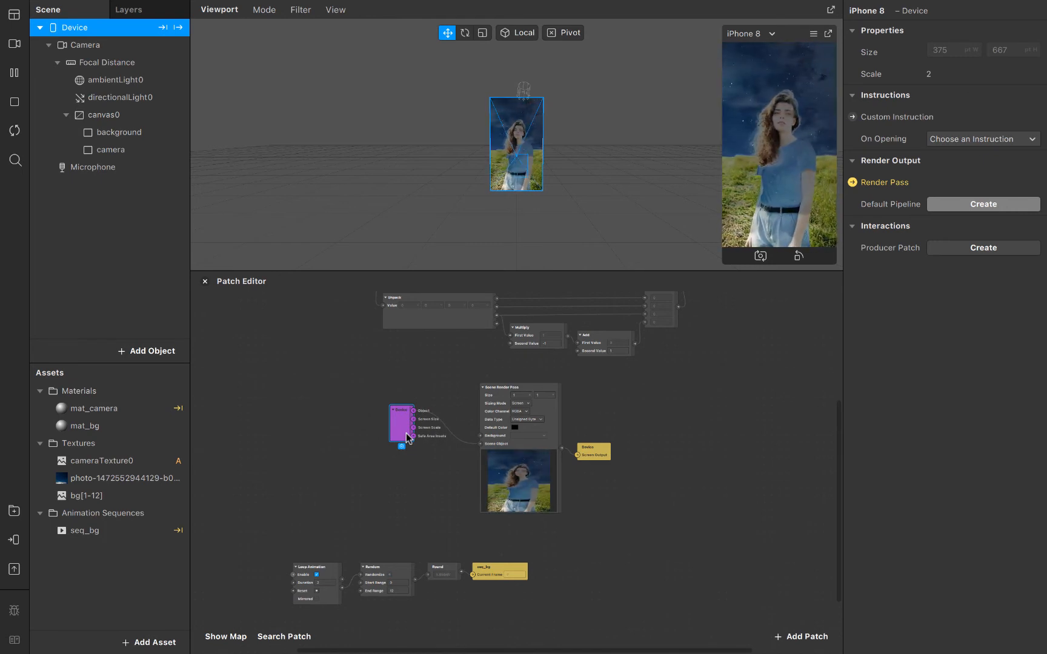
pyautogui.scroll(2, 408, 437)
pyautogui.scroll(3, 408, 437)
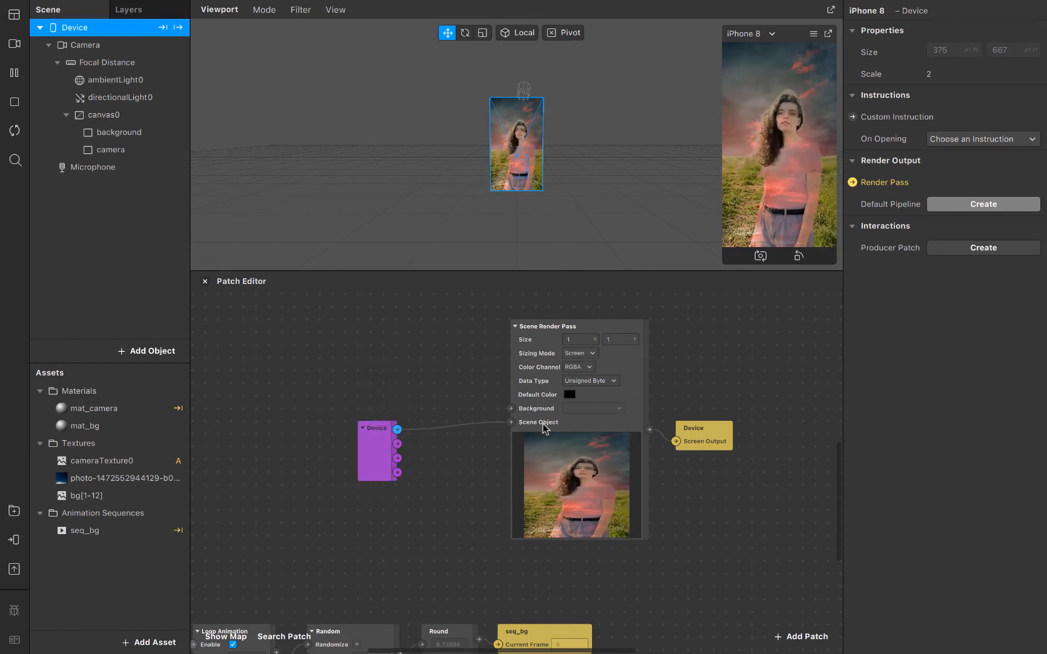
# Step: Move the Device Screen Output patch slightly farther from the Scene Render Pass patch and select the three render patches
pyautogui.moveTo(691, 431)
pyautogui.mouseDown()
pyautogui.moveTo(711, 435)
pyautogui.moveTo(701, 442)
pyautogui.mouseUp()
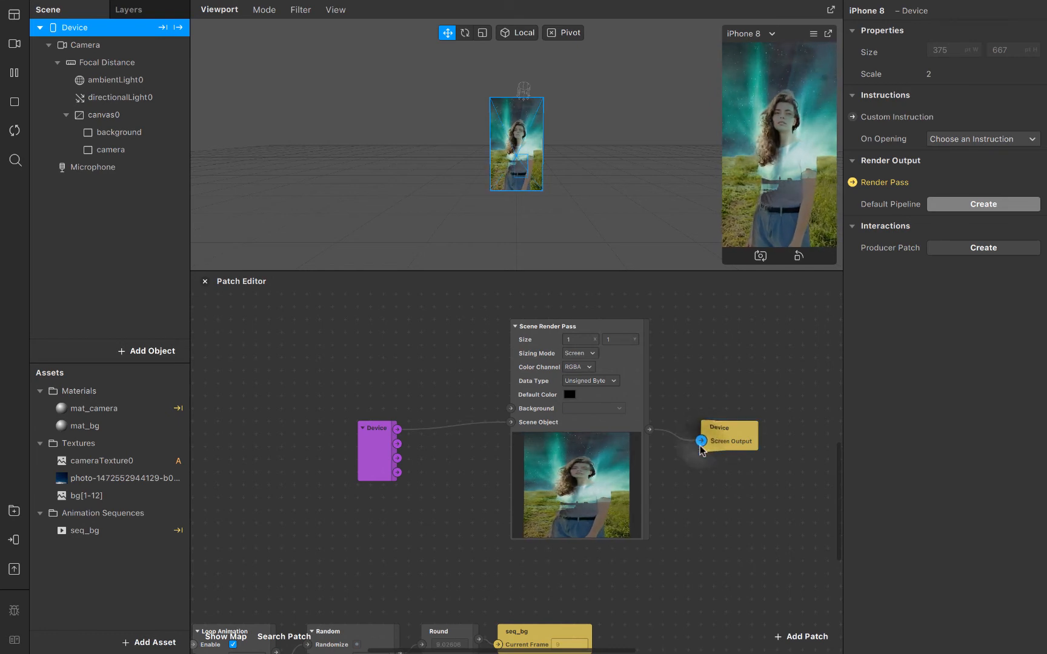
pyautogui.moveTo(339, 327); pyautogui.dragTo(738, 593)
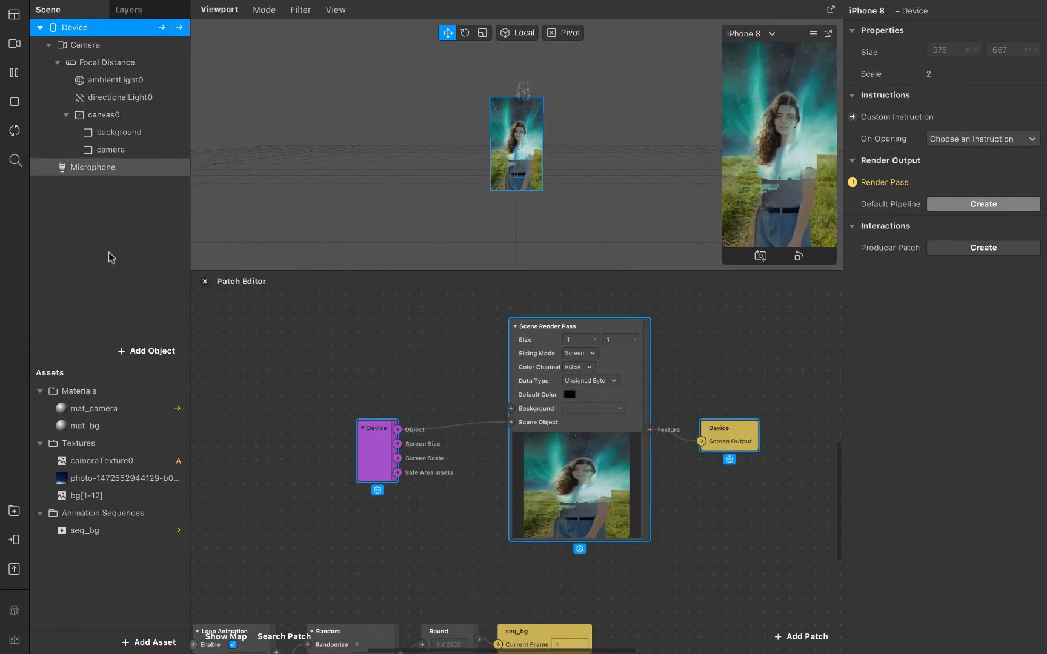
pyautogui.click(107, 146)
pyautogui.click(109, 132)
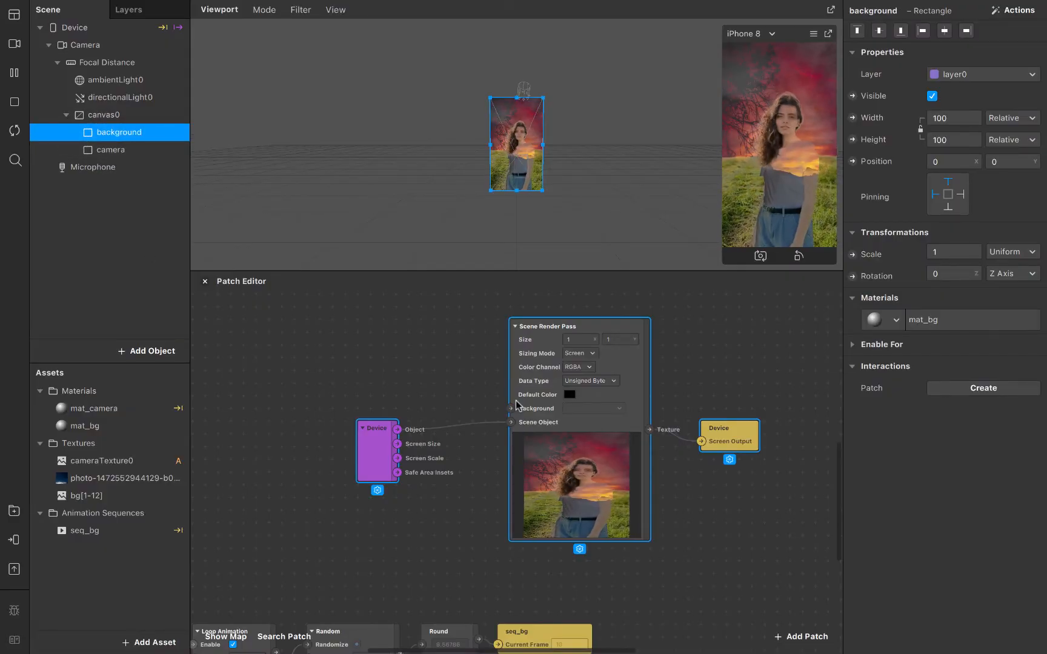
pyautogui.click(469, 398)
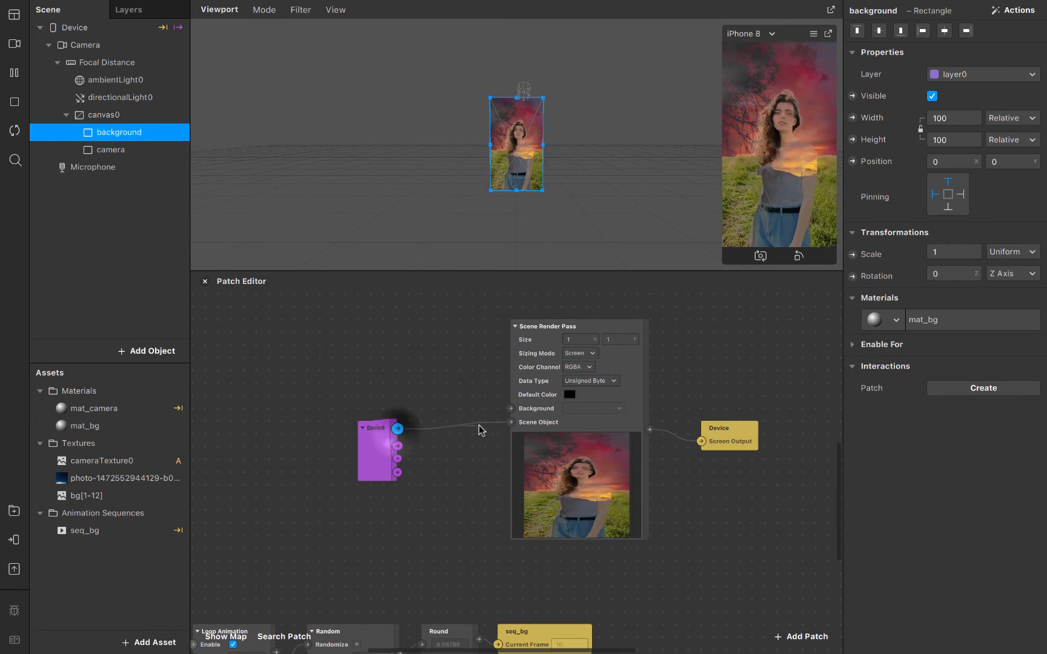
pyautogui.click(364, 429)
pyautogui.click(349, 398)
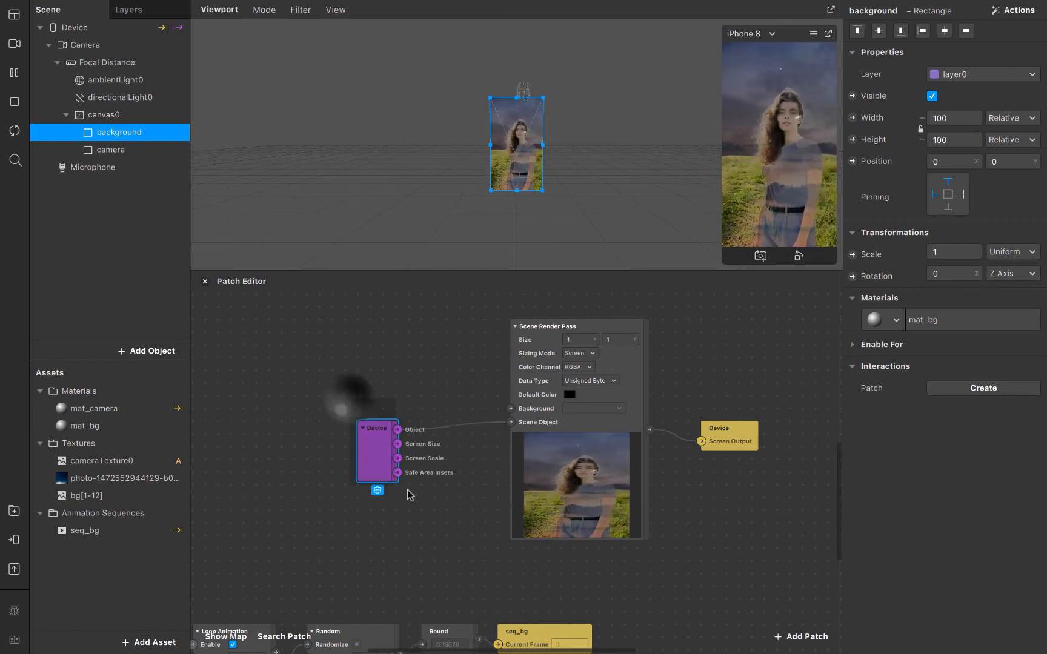
pyautogui.click(292, 349)
# Step: Feed the background rectangle and then the camera rectangle into the Scene Render Pass's Scene Object input to compare their outputs
pyautogui.click(99, 132)
pyautogui.moveTo(99, 132); pyautogui.dragTo(510, 422)
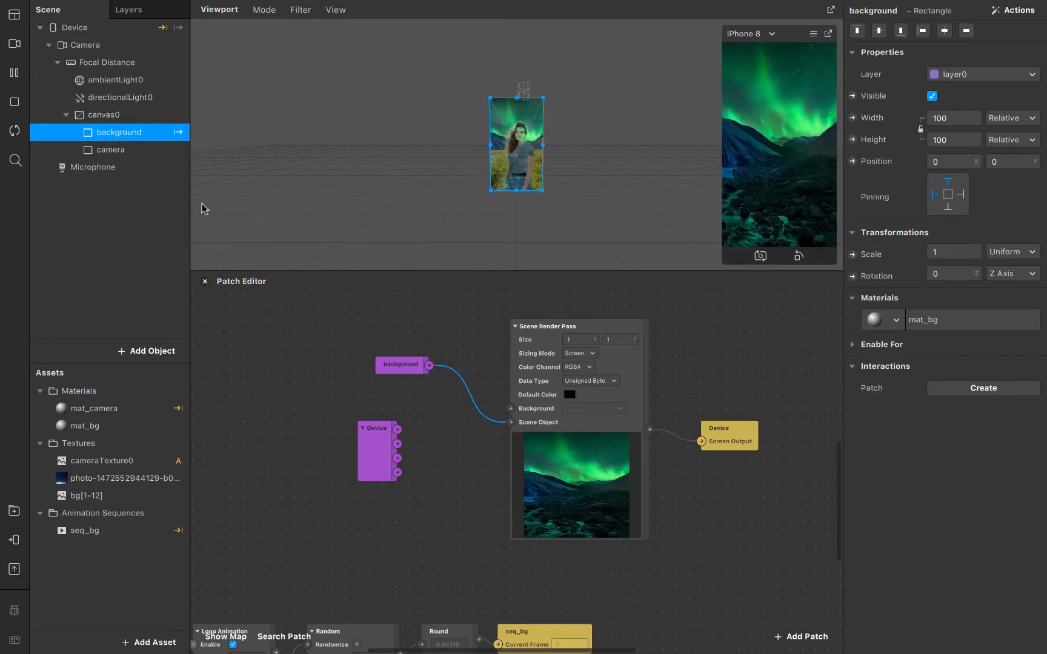
pyautogui.moveTo(151, 150); pyautogui.dragTo(509, 423)
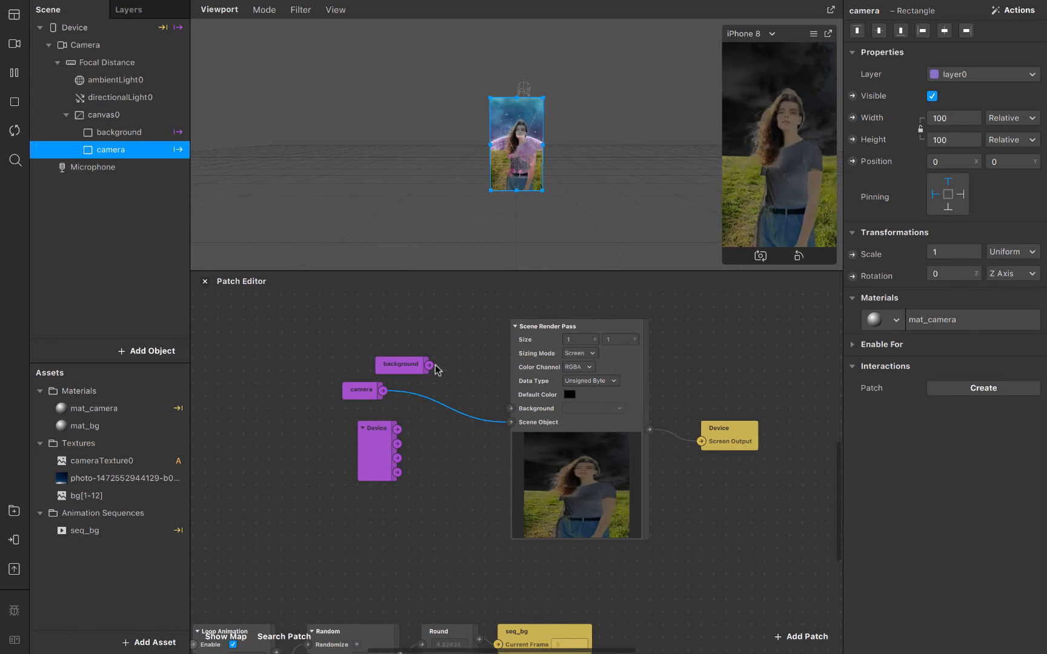
# Step: Reconnect the Device Object output to the Scene Object input and delete the background and camera object patches
pyautogui.moveTo(397, 429); pyautogui.dragTo(511, 422)
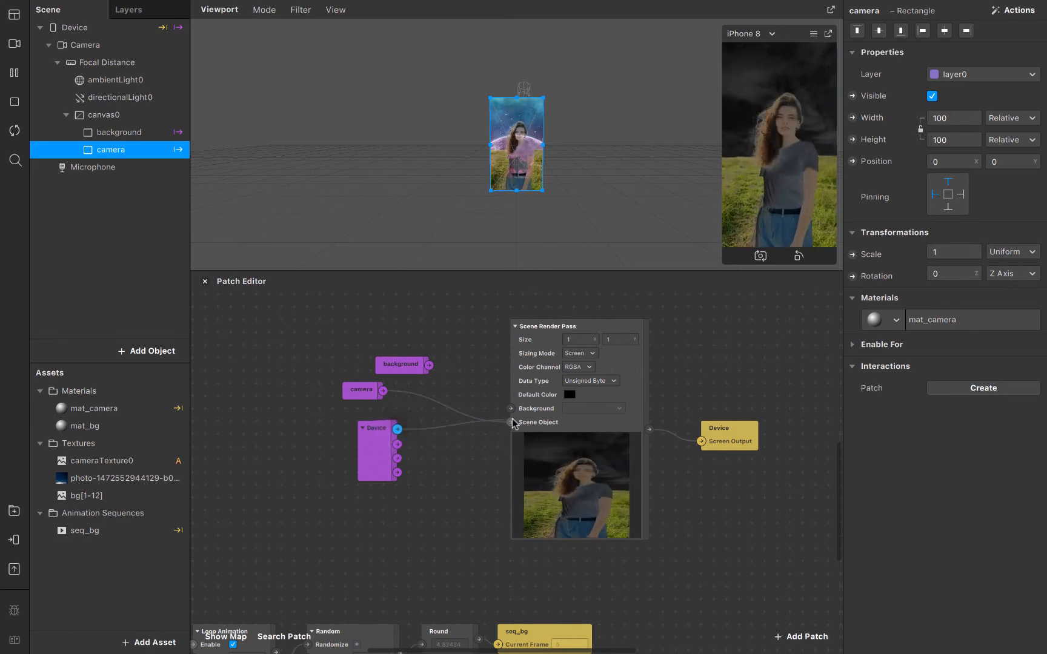
pyautogui.moveTo(309, 357); pyautogui.dragTo(398, 390)
pyautogui.press('Delete')
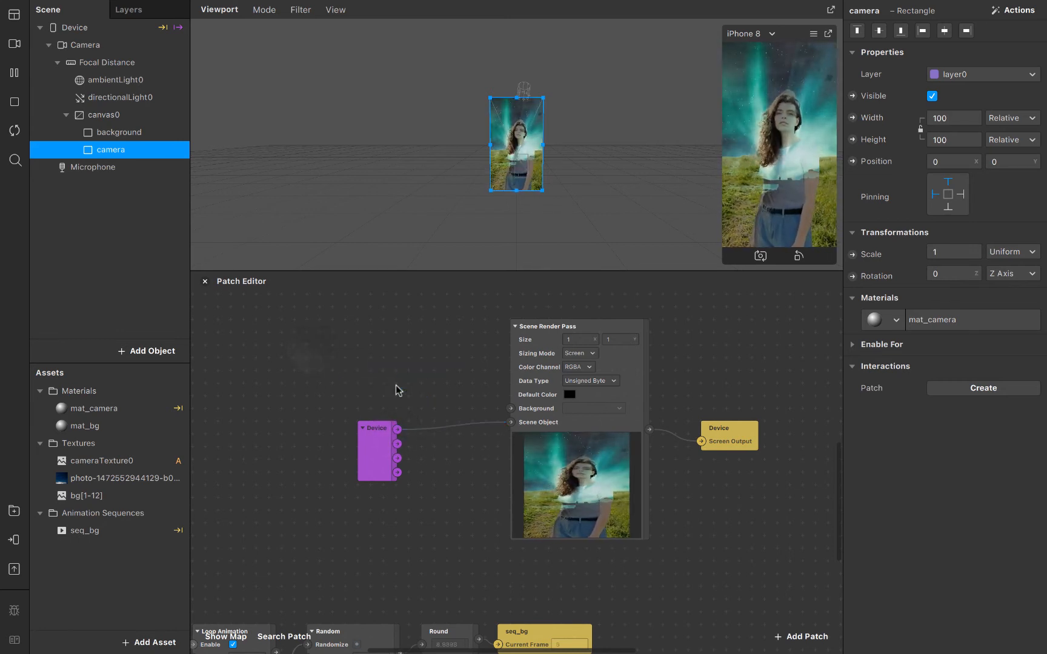
# Step: Move the Device, Scene Render Pass and Screen Output patches together to the space beside the Pack patch
pyautogui.scroll(-3, 405, 383)
pyautogui.scroll(-3, 407, 381)
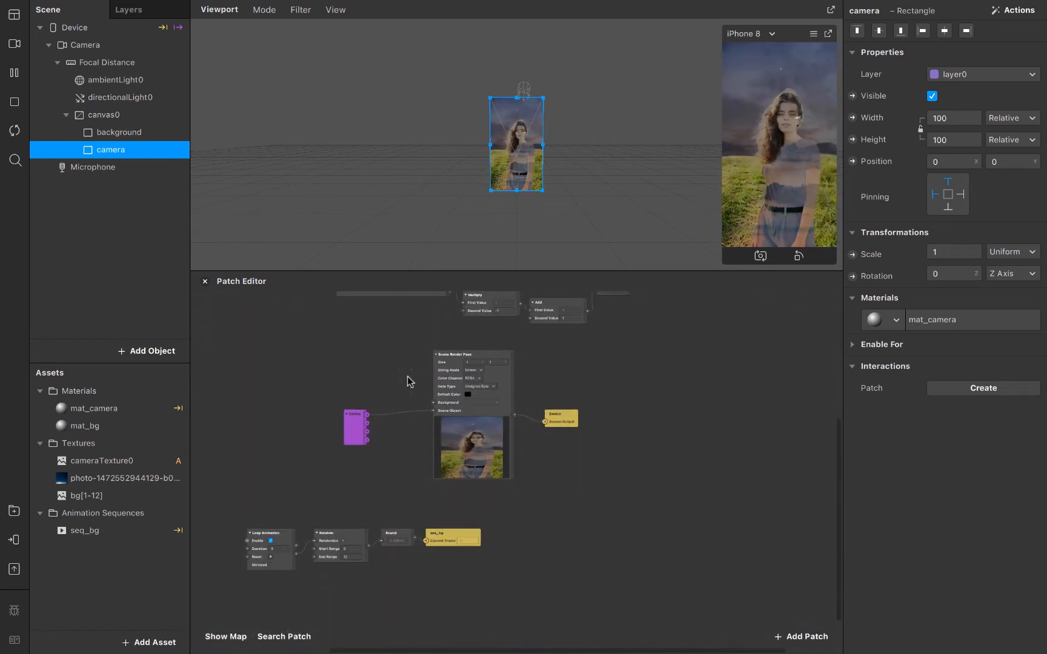
pyautogui.moveTo(320, 358); pyautogui.dragTo(553, 480)
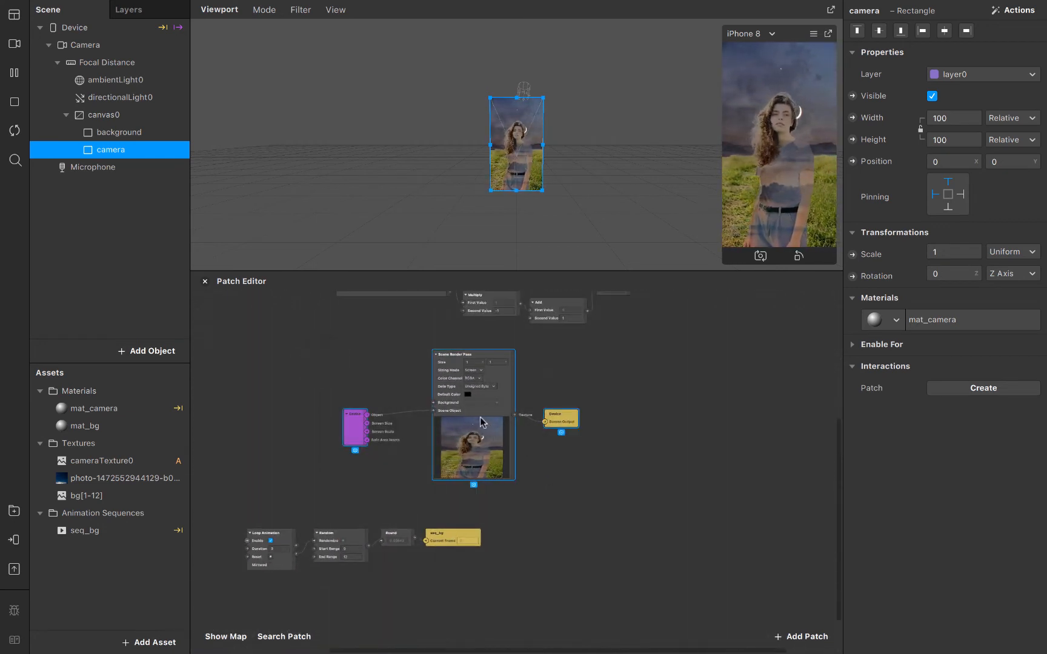
pyautogui.click(476, 412)
pyautogui.moveTo(475, 412); pyautogui.dragTo(736, 364)
pyautogui.hscroll(5, 737, 365)
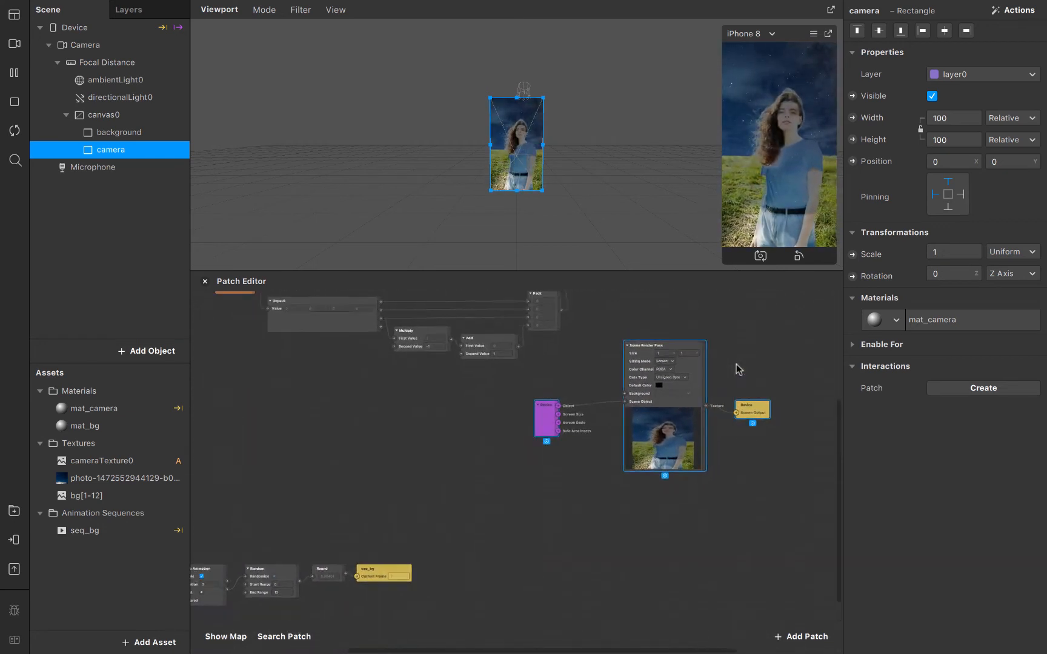
pyautogui.scroll(3, 738, 368)
pyautogui.moveTo(548, 487); pyautogui.dragTo(644, 390)
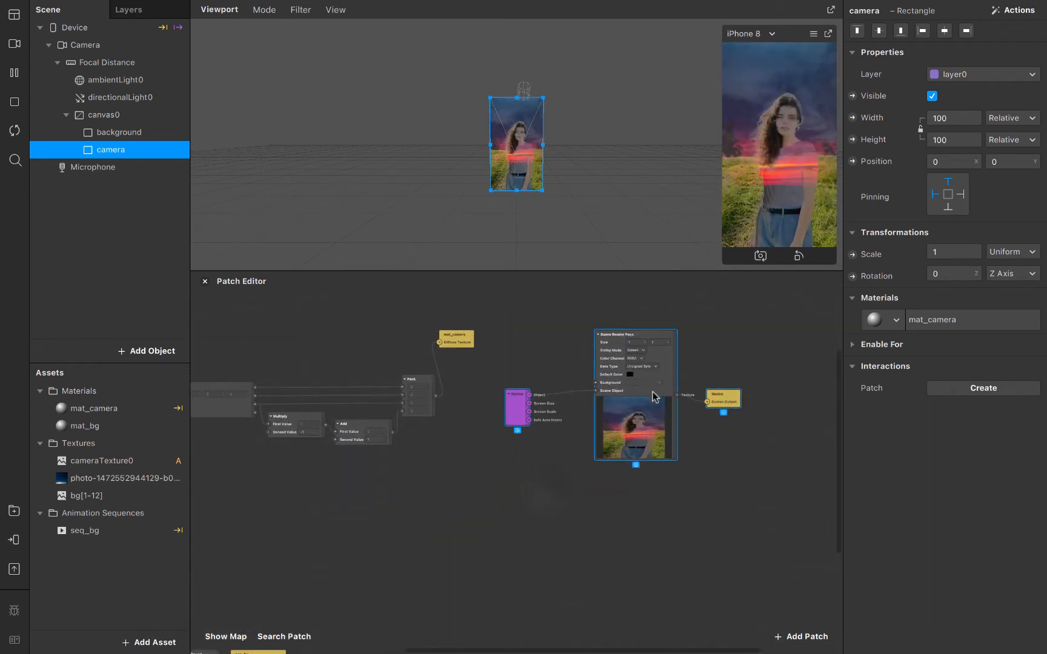
pyautogui.click(519, 510)
# Step: Add a Delay Frame patch in the empty space between the camera texture patches and the background animation patches
pyautogui.hscroll(-5, 519, 508)
pyautogui.scroll(-2, 518, 508)
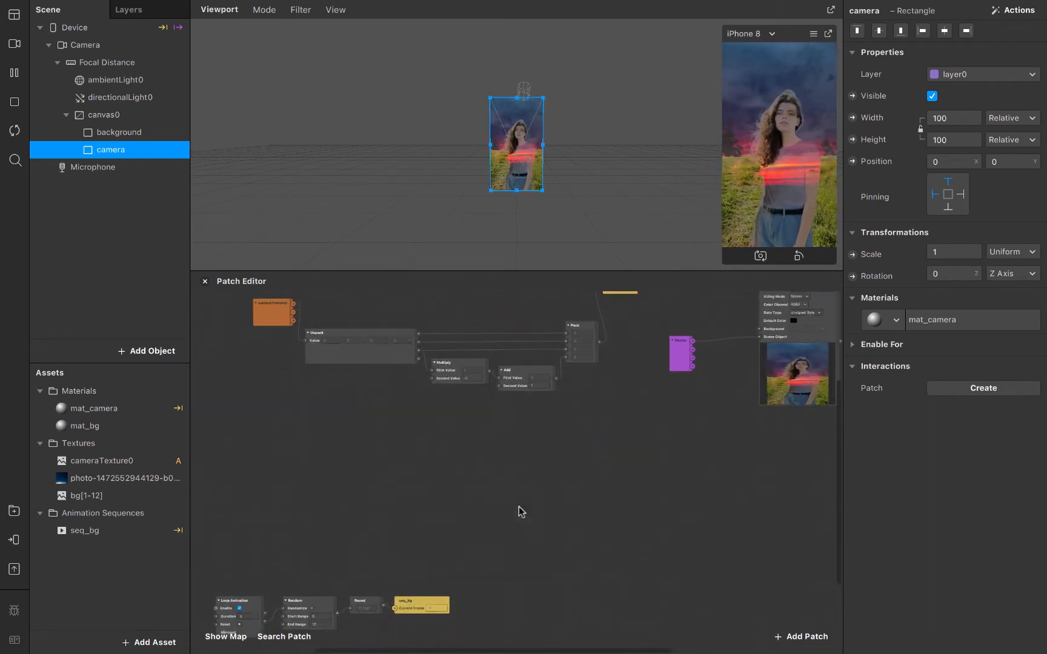
pyautogui.scroll(-3, 355, 519)
pyautogui.hscroll(-3, 355, 519)
pyautogui.scroll(3, 356, 519)
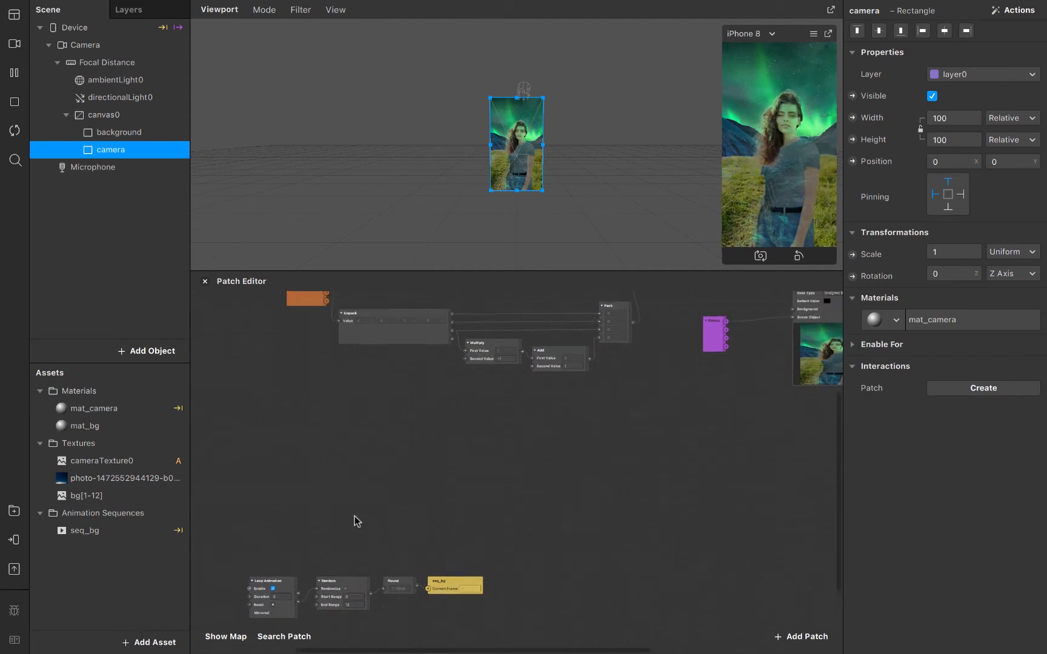
pyautogui.doubleClick(437, 509)
pyautogui.write('dela')
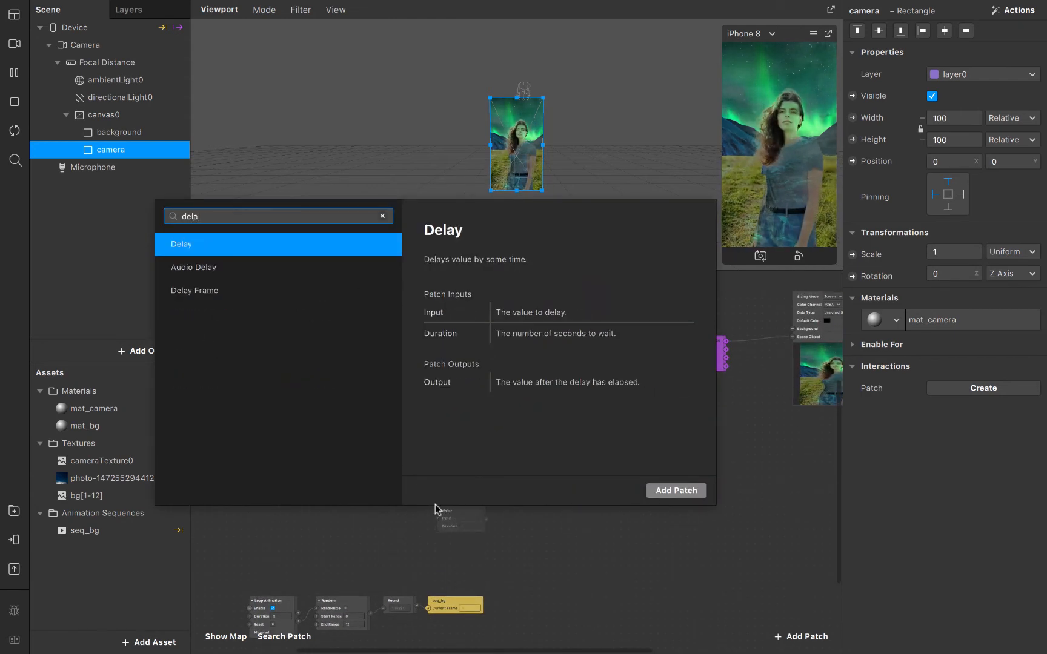
pyautogui.press('Down')
pyautogui.press('Down')
pyautogui.press('Return')
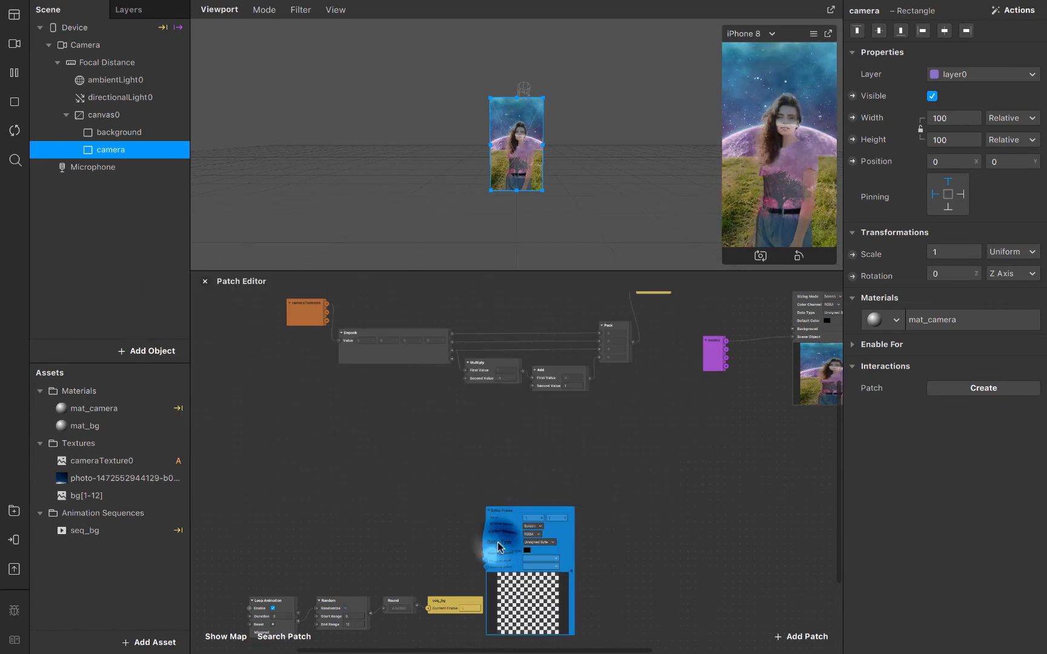
pyautogui.moveTo(479, 541); pyautogui.dragTo(490, 473)
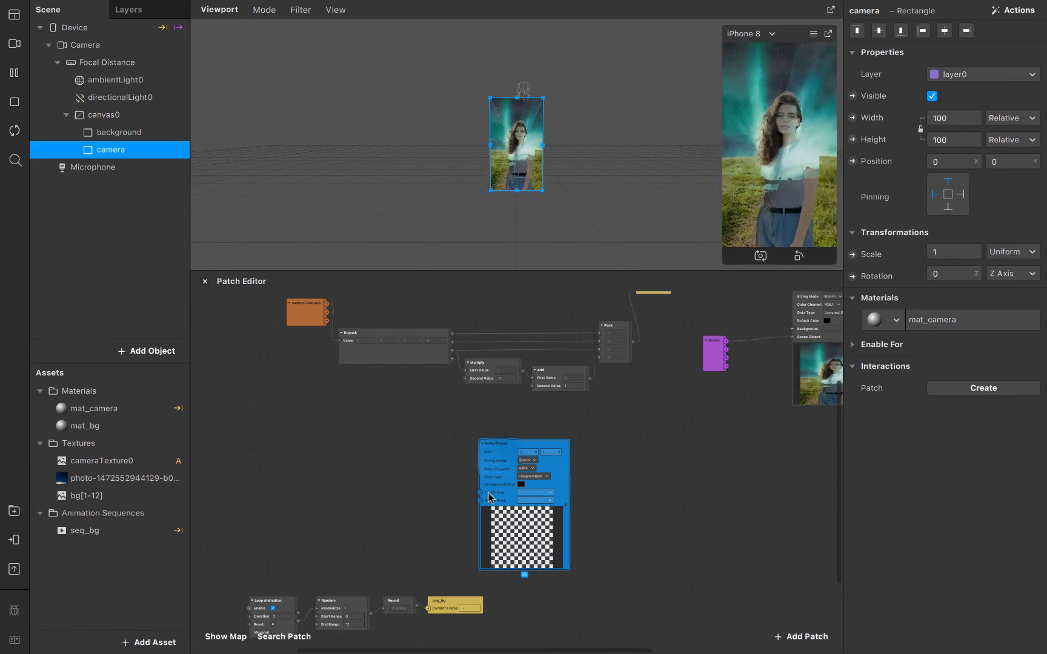
# Step: Create a receiver patch for the Delay Frame and place it well before the Delay Frame patch, below the cameraTexture0 patches
pyautogui.scroll(5, 482, 495)
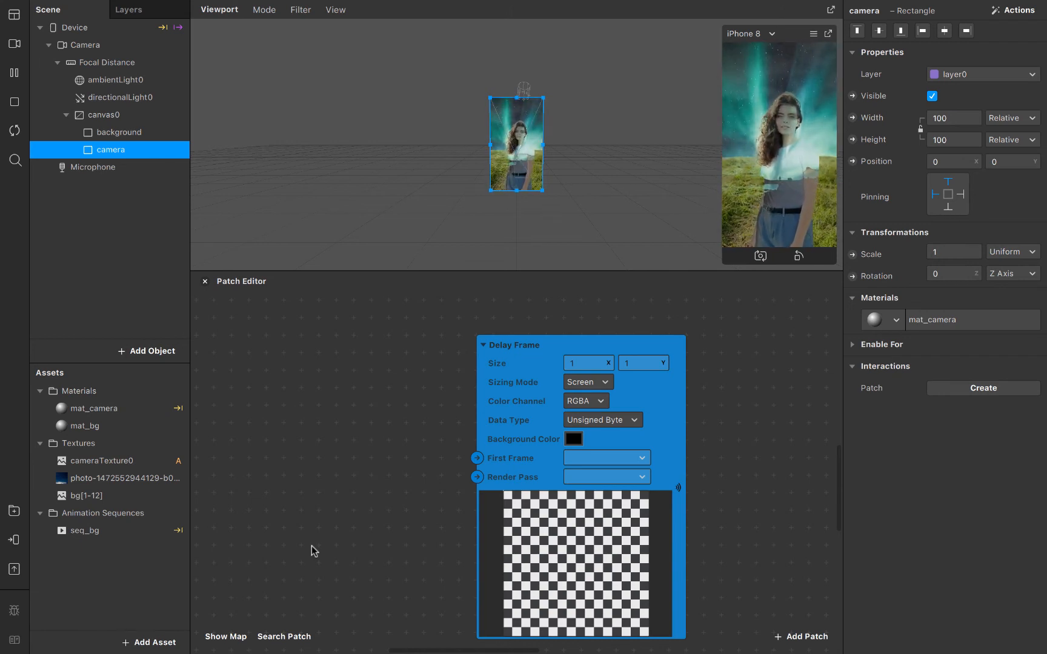
pyautogui.scroll(-5, 416, 512)
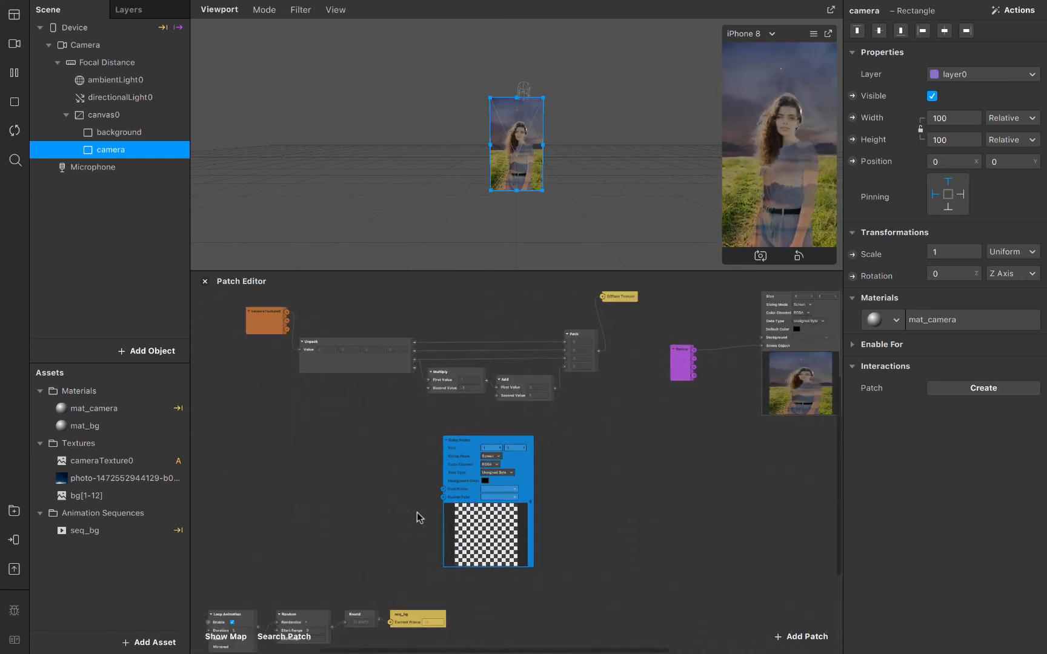
pyautogui.rightClick(464, 478)
pyautogui.click(518, 555)
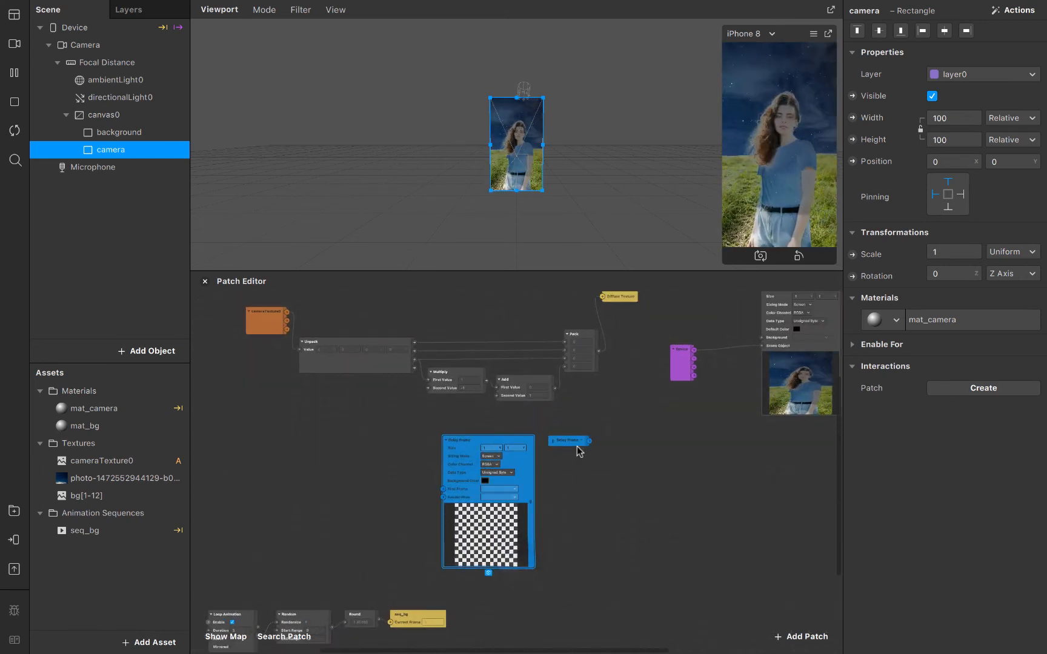
pyautogui.click(267, 448)
pyautogui.hscroll(-3, 267, 449)
pyautogui.scroll(3, 267, 449)
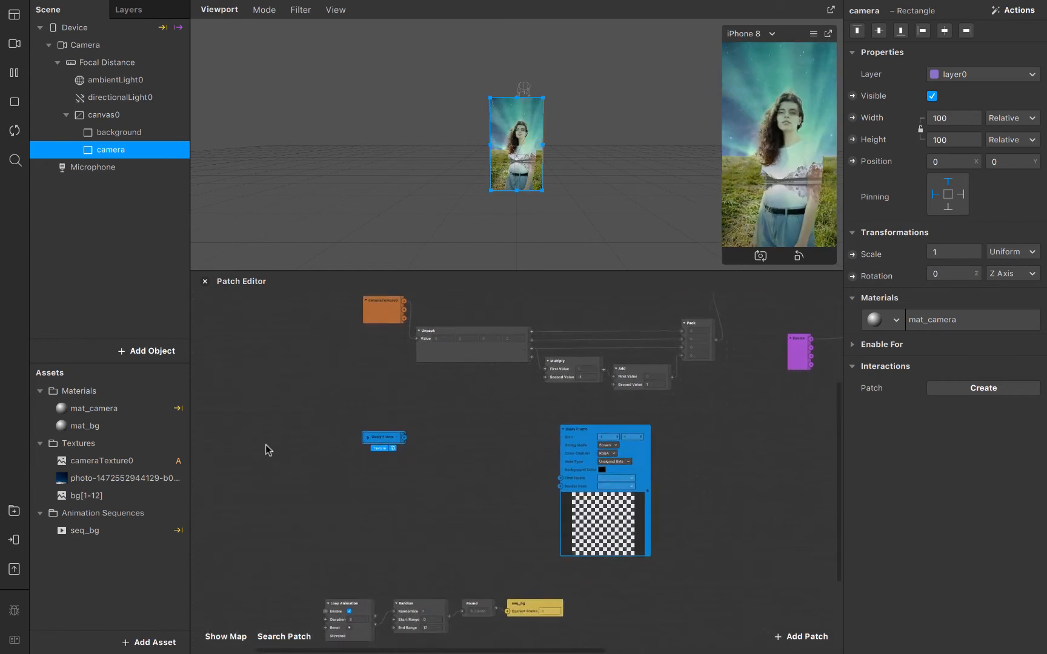
pyautogui.hscroll(2, 265, 444)
pyautogui.scroll(-1, 265, 445)
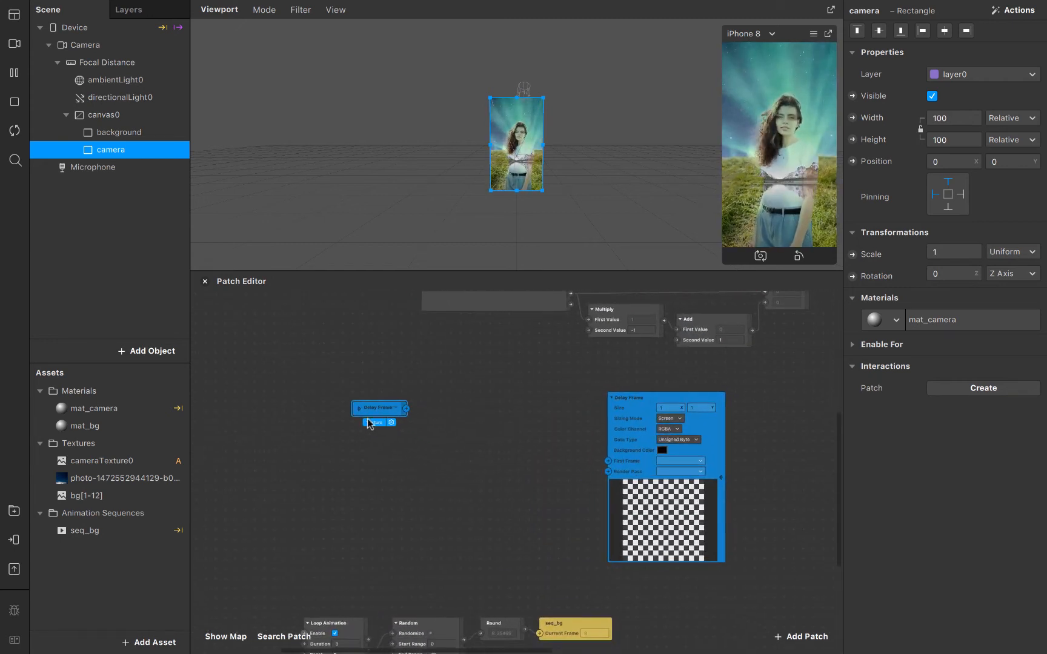
pyautogui.moveTo(367, 418); pyautogui.dragTo(328, 418)
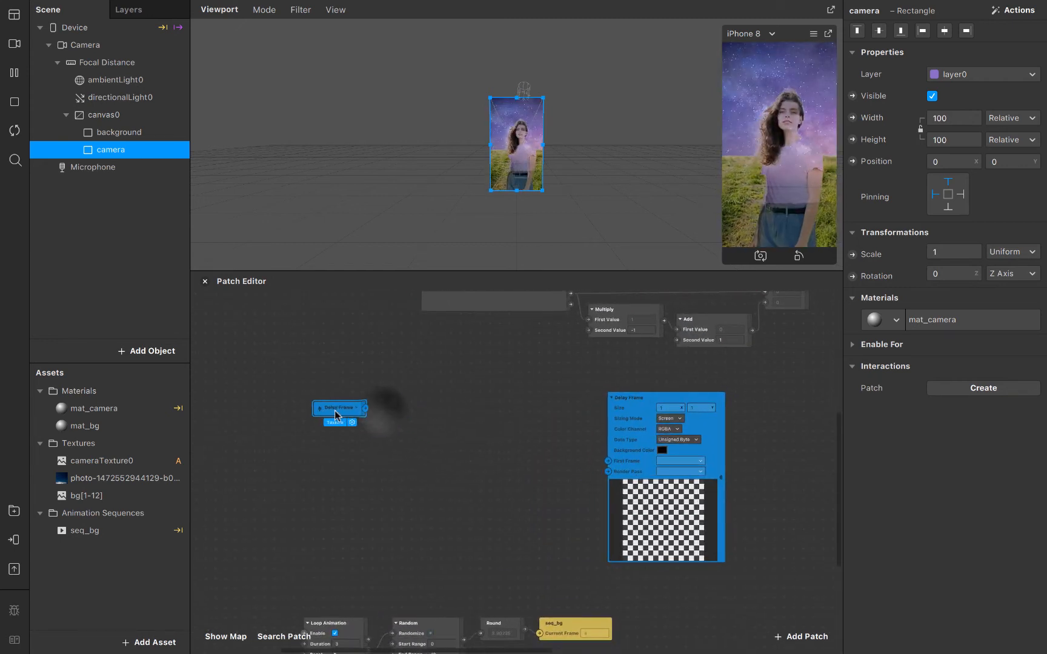
# Step: Add a Mix patch fed by the Delay Frame receiver's output into its first input
pyautogui.click(369, 413)
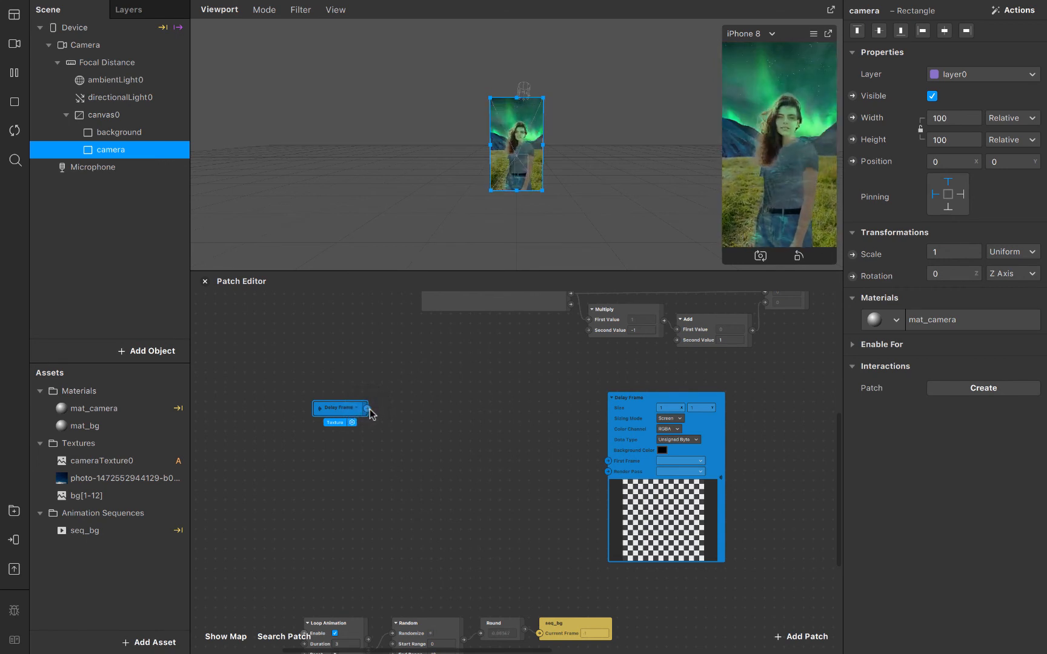
pyautogui.doubleClick(395, 427)
pyautogui.click(384, 500)
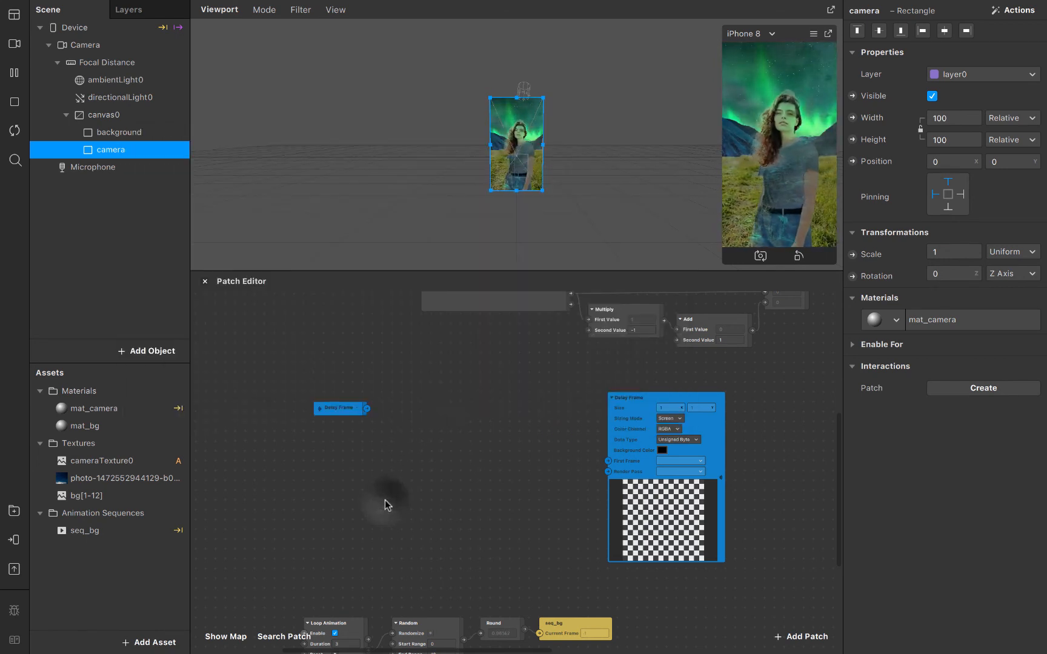
pyautogui.moveTo(368, 409); pyautogui.dragTo(427, 434)
pyautogui.write('mix')
pyautogui.press('Return')
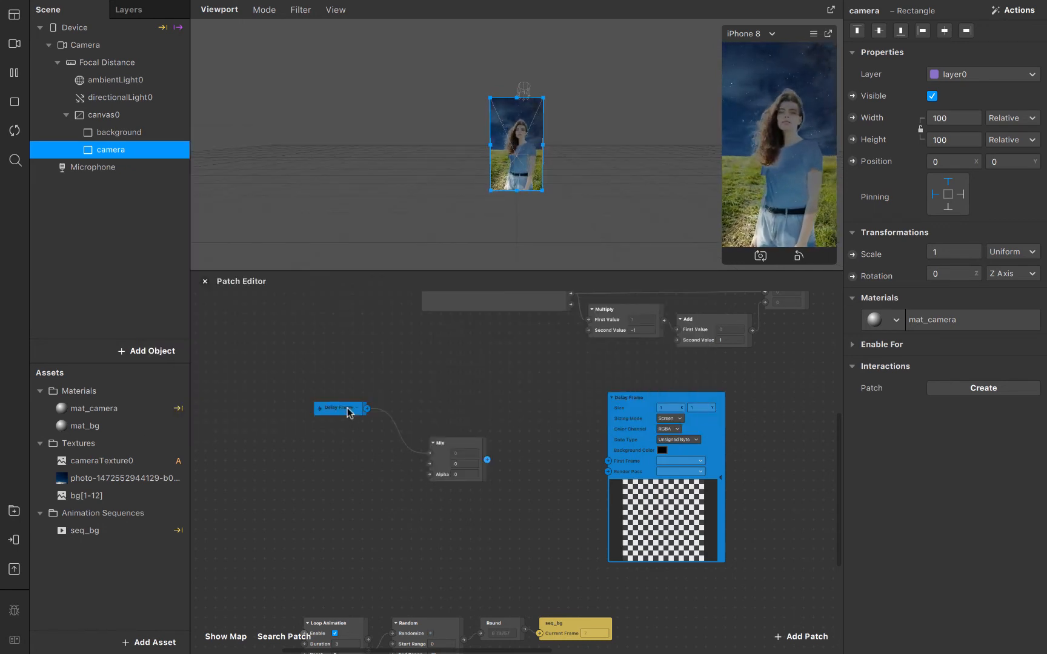
# Step: View the data types available for the Mix patch
pyautogui.click(444, 455)
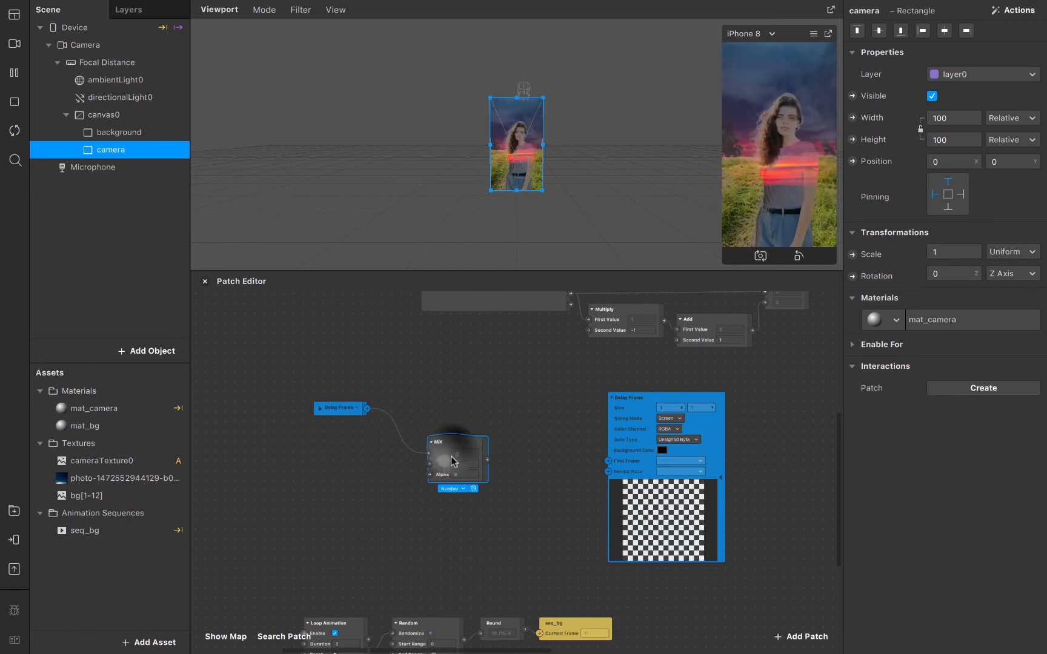
pyautogui.click(452, 488)
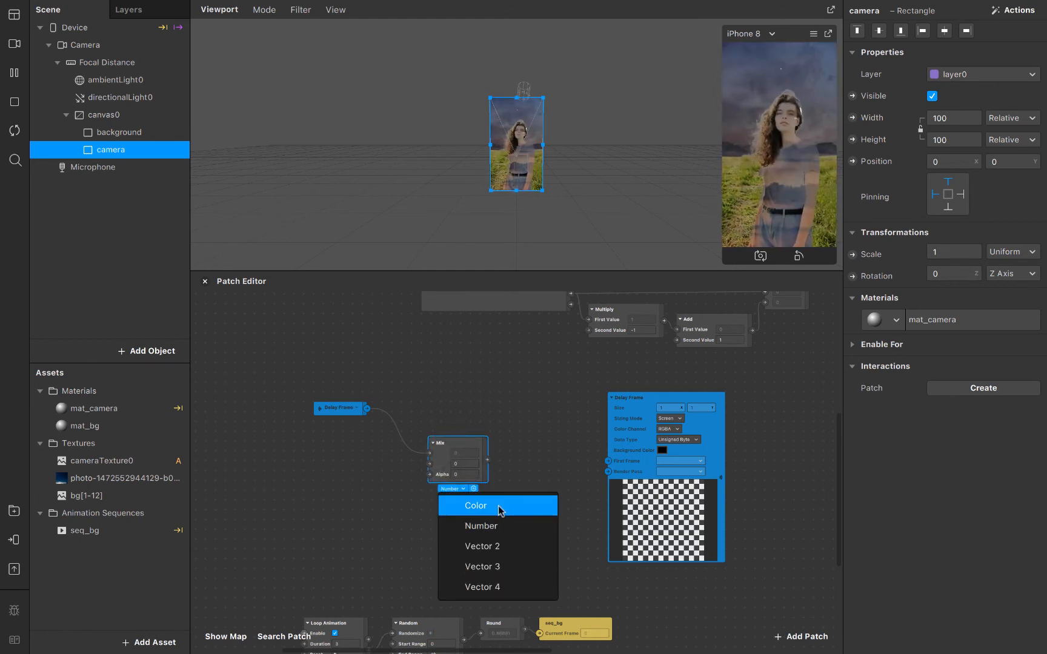
pyautogui.click(495, 474)
# Step: Move the cameraTexture0 patch slightly away from Unpack and connect its first output to the Mix patch's second input
pyautogui.scroll(-2, 508, 475)
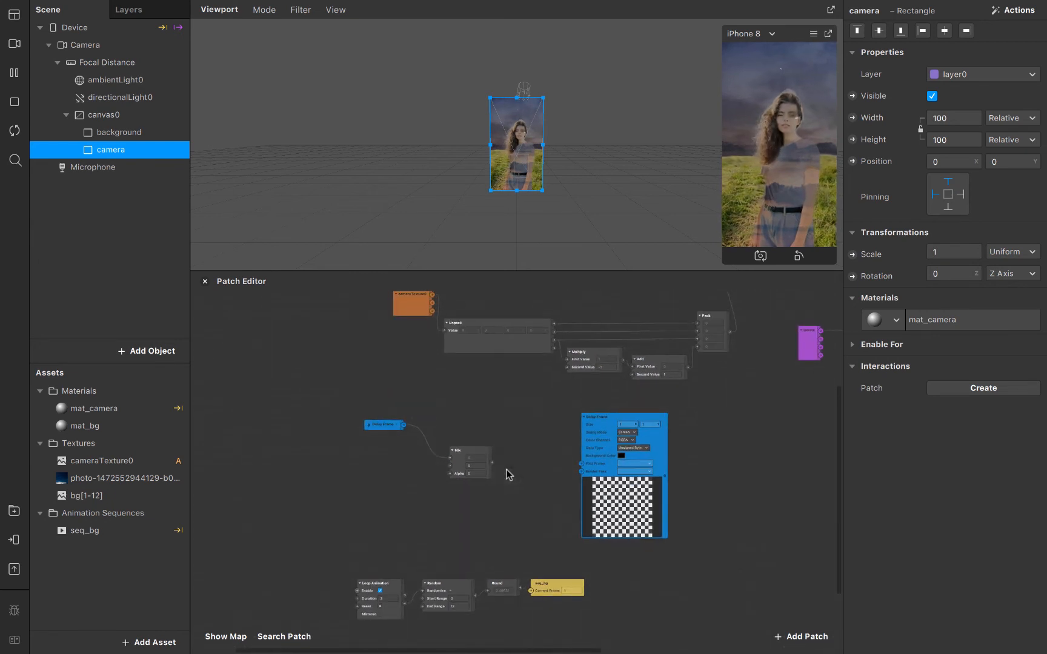
pyautogui.moveTo(395, 314); pyautogui.dragTo(449, 468)
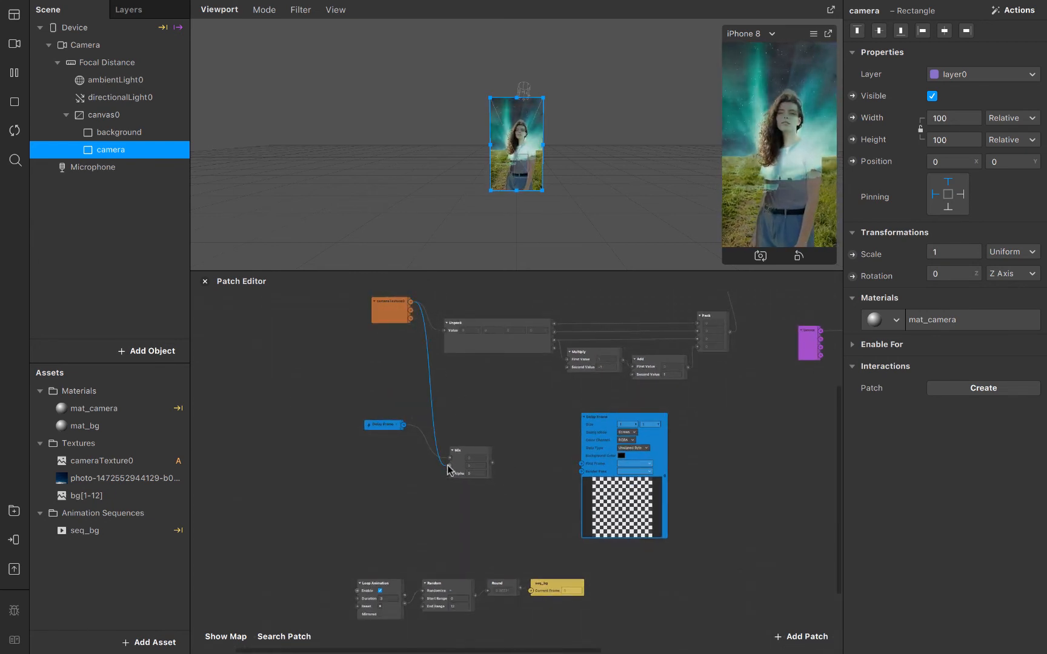
pyautogui.click(471, 485)
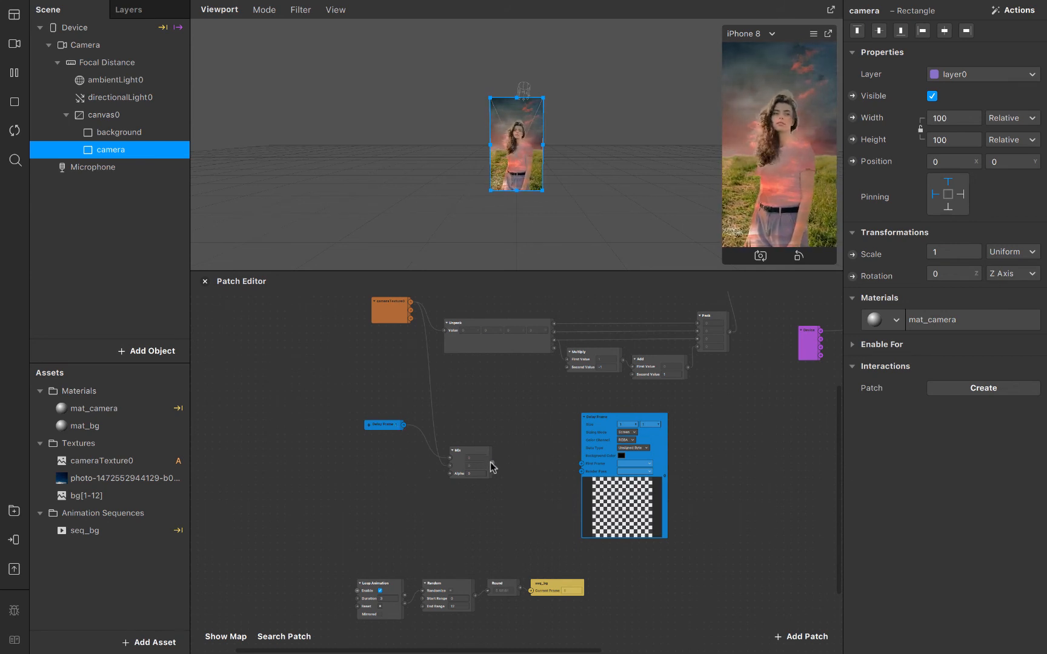
# Step: Try to connect the Mix output directly to the Delay Frame's Render Pass input
pyautogui.moveTo(492, 464); pyautogui.dragTo(581, 471)
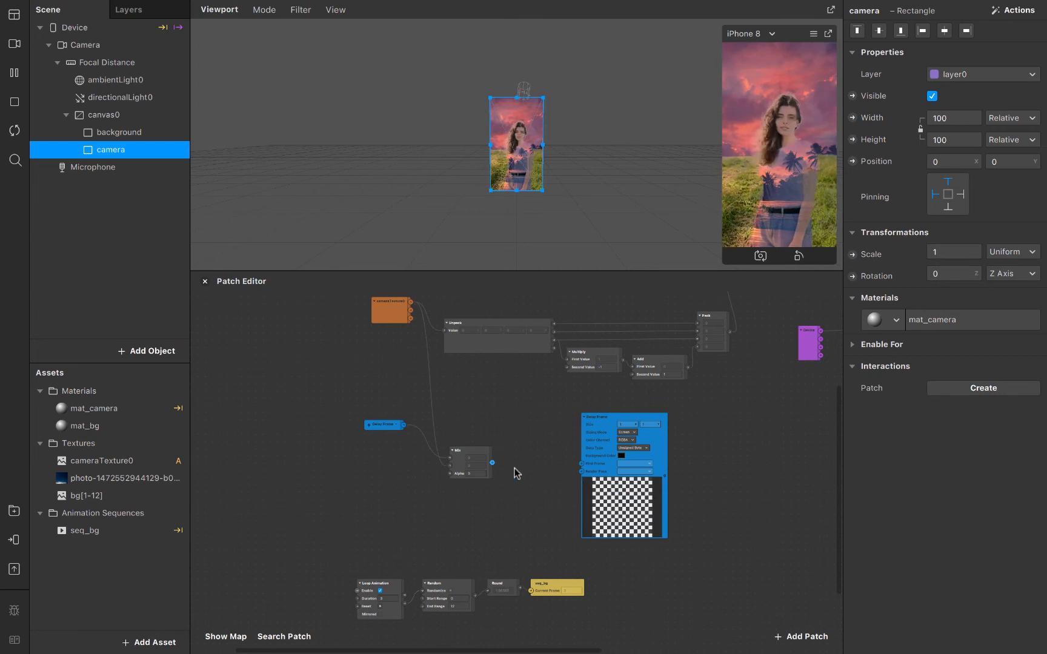
pyautogui.moveTo(491, 464); pyautogui.dragTo(579, 473)
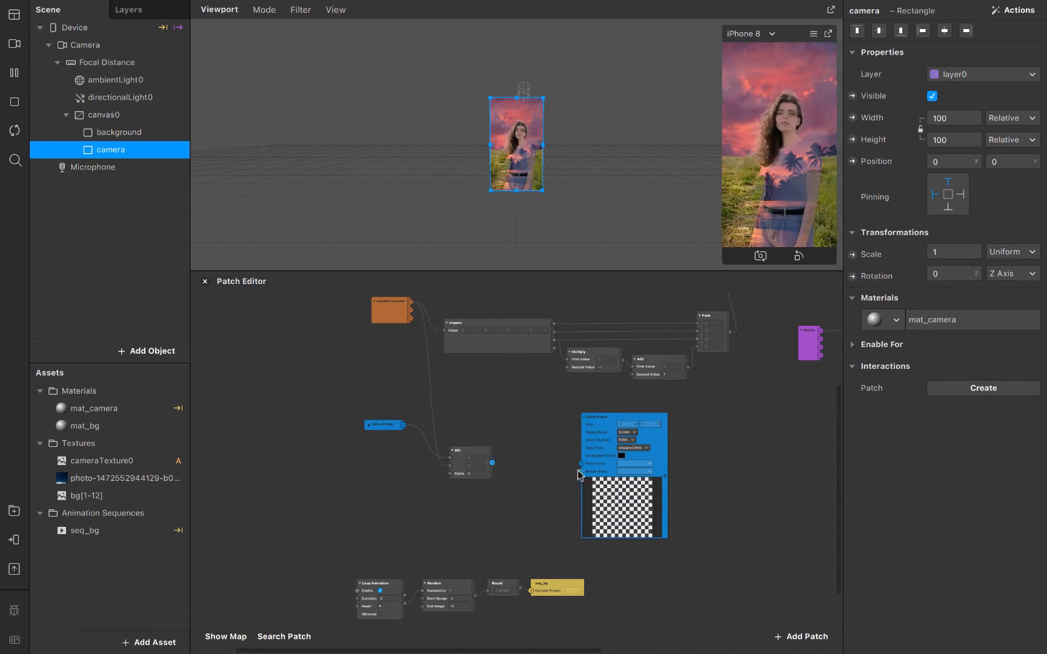
# Step: Add a Shader Render Pass patch fed by the Mix patch's output
pyautogui.moveTo(492, 462); pyautogui.dragTo(527, 437)
pyautogui.write('sh')
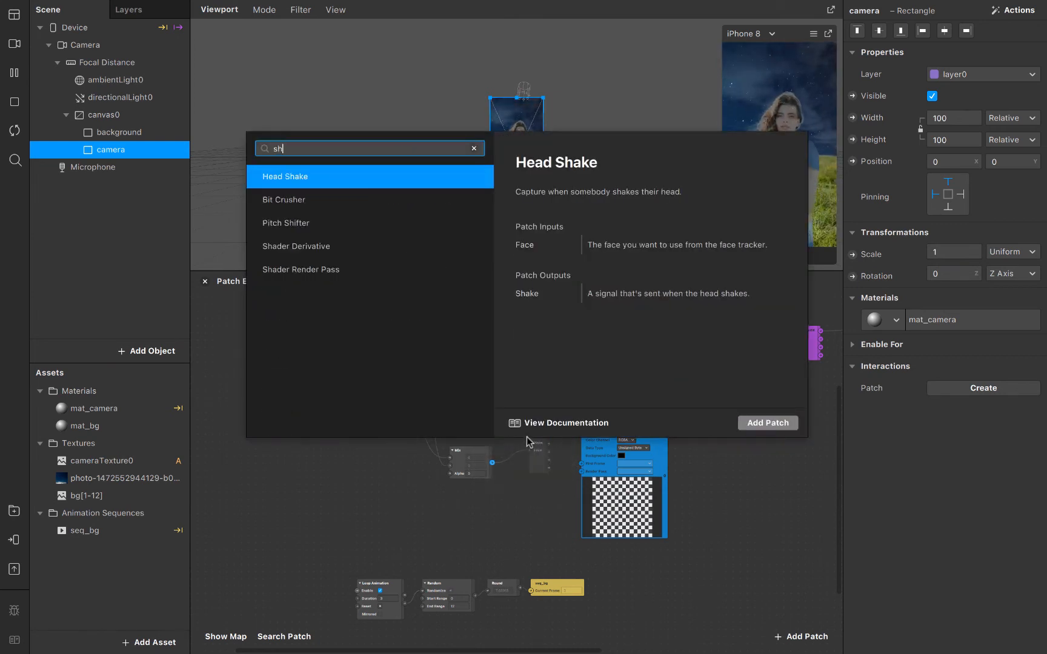
pyautogui.write('a')
pyautogui.press('Down')
pyautogui.press('Down')
pyautogui.press('Return')
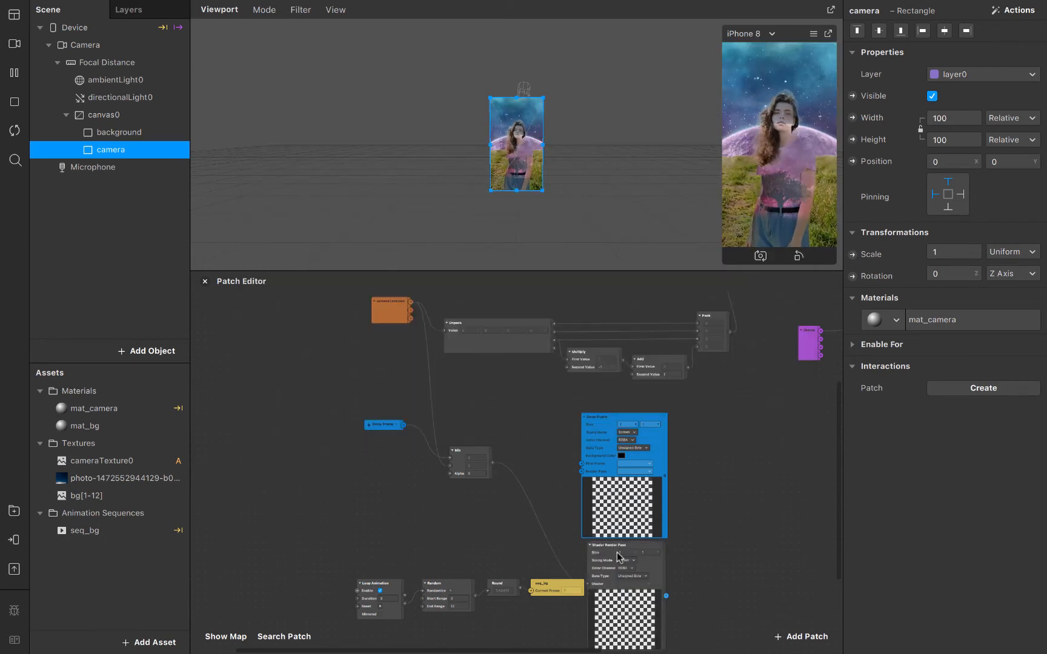
# Step: Place the Shader Render Pass between Mix and Delay Frame, spacing the Delay Frame receiver and Mix patches away from it
pyautogui.moveTo(617, 553); pyautogui.dragTo(536, 459)
pyautogui.hscroll(2, 522, 480)
pyautogui.scroll(-1, 521, 480)
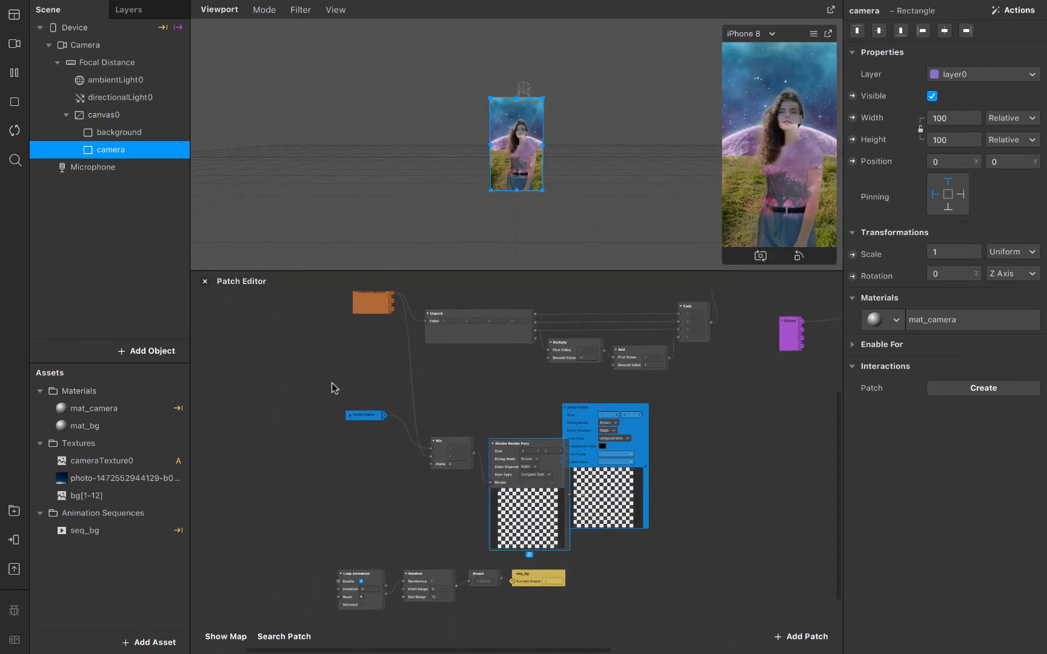
pyautogui.moveTo(318, 374); pyautogui.dragTo(368, 451)
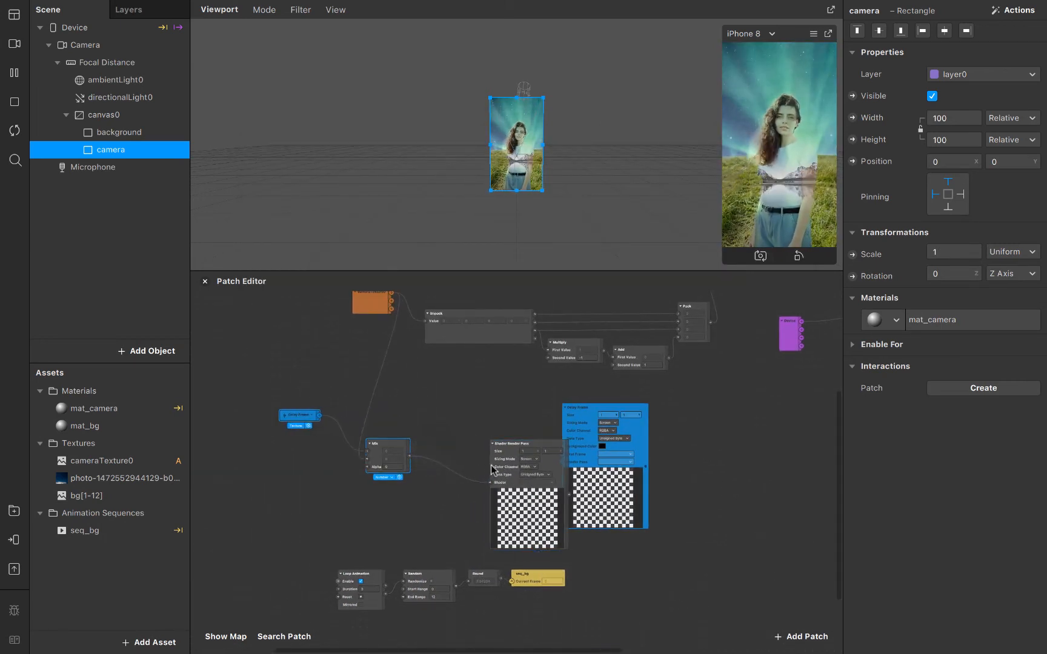
pyautogui.moveTo(492, 469); pyautogui.dragTo(434, 462)
pyautogui.click(522, 500)
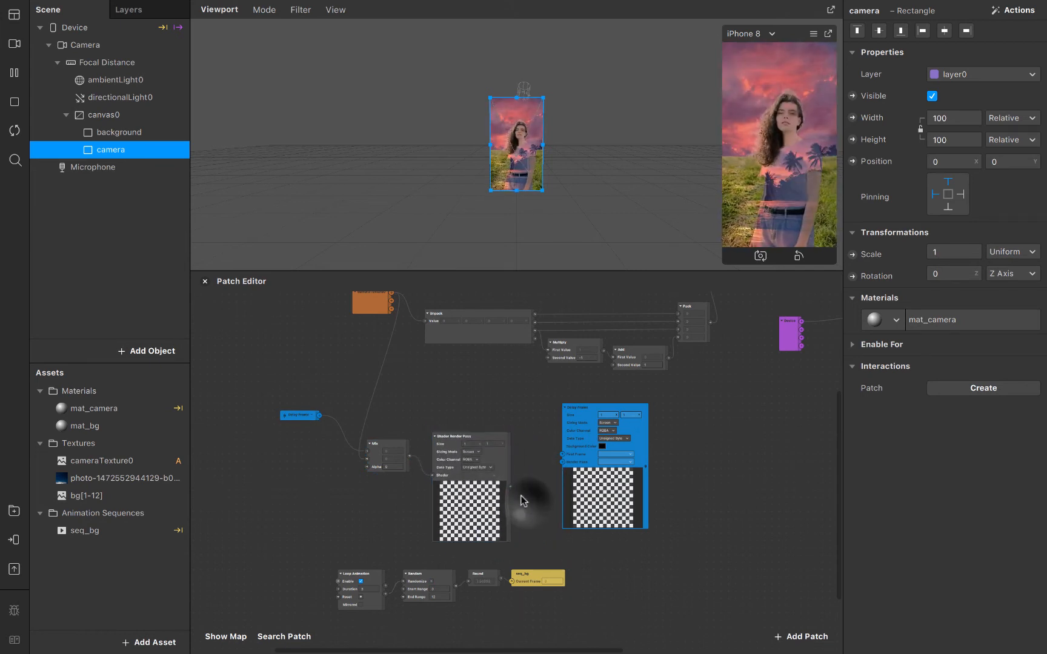
# Step: Connect the Shader Render Pass output to Delay Frame's Render Pass input and cameraTexture0's first output to its First Frame input
pyautogui.moveTo(510, 486); pyautogui.dragTo(562, 462)
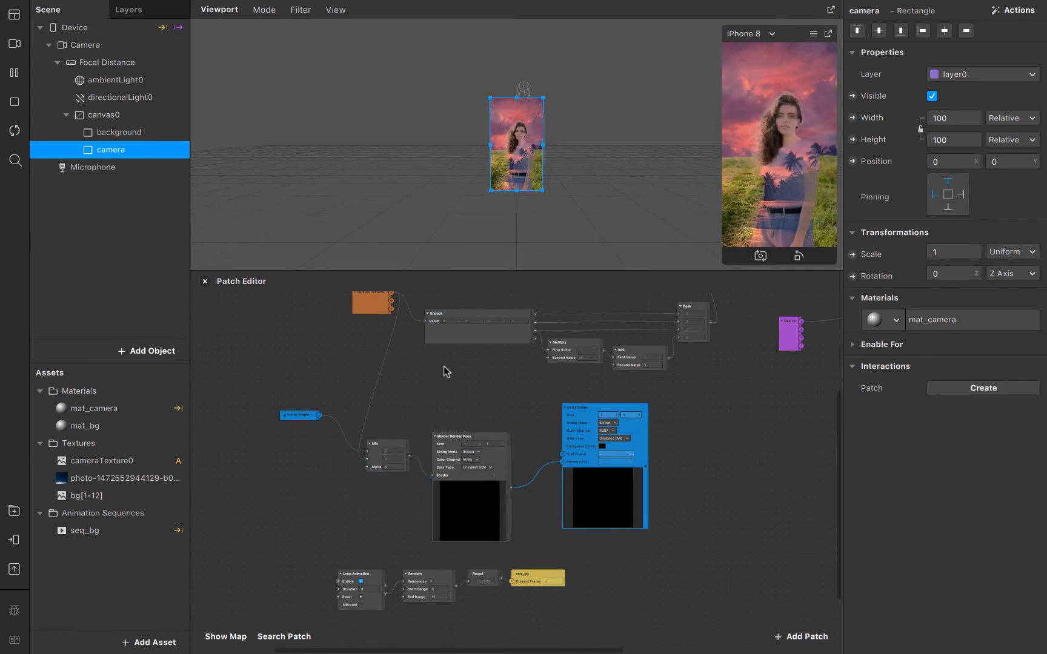
pyautogui.scroll(1, 394, 303)
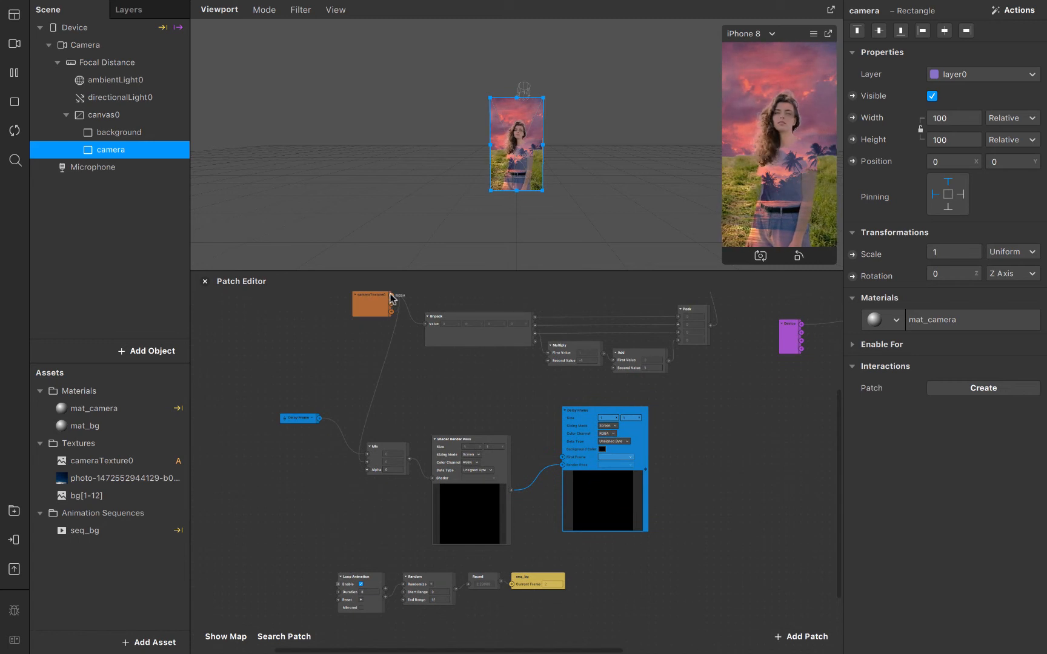
pyautogui.moveTo(391, 296); pyautogui.dragTo(560, 462)
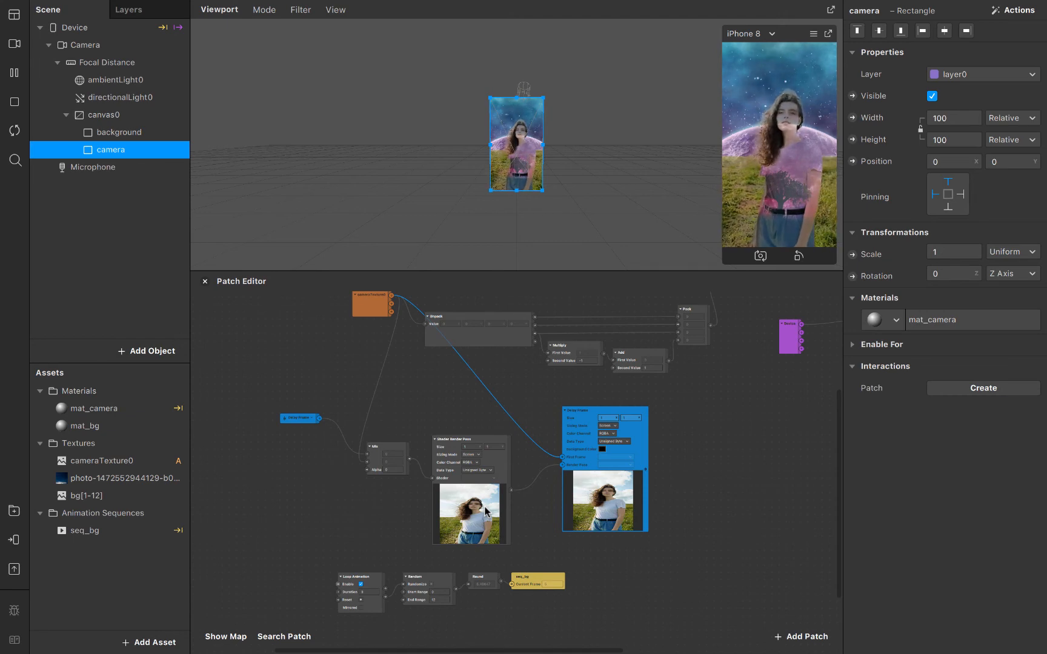
# Step: Set the Mix patch's Alpha to 1
pyautogui.scroll(5, 527, 498)
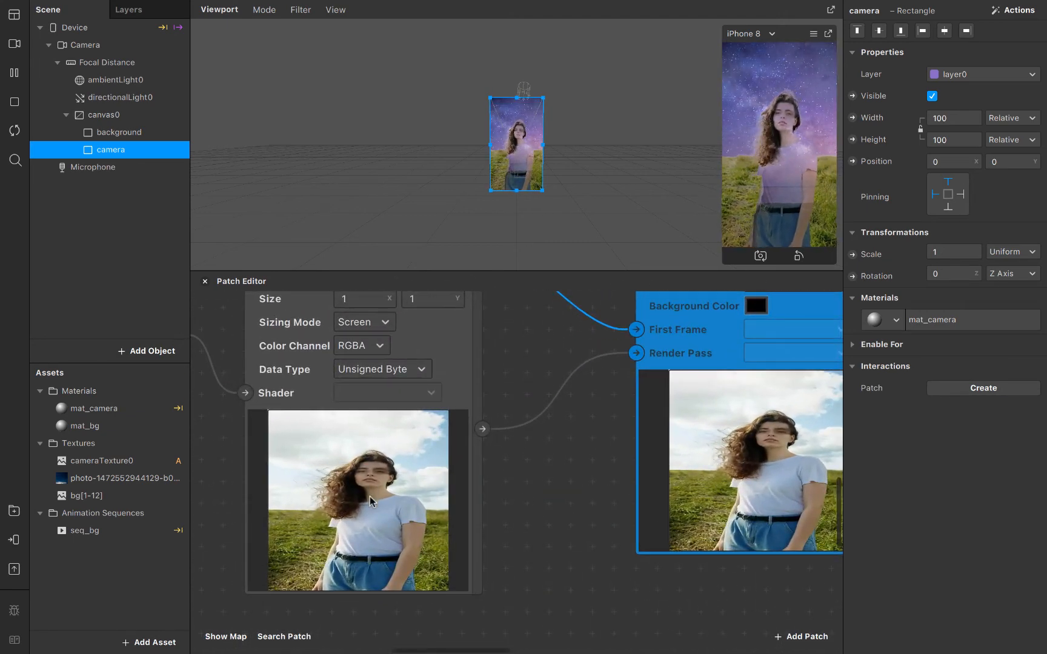
pyautogui.scroll(-5, 376, 491)
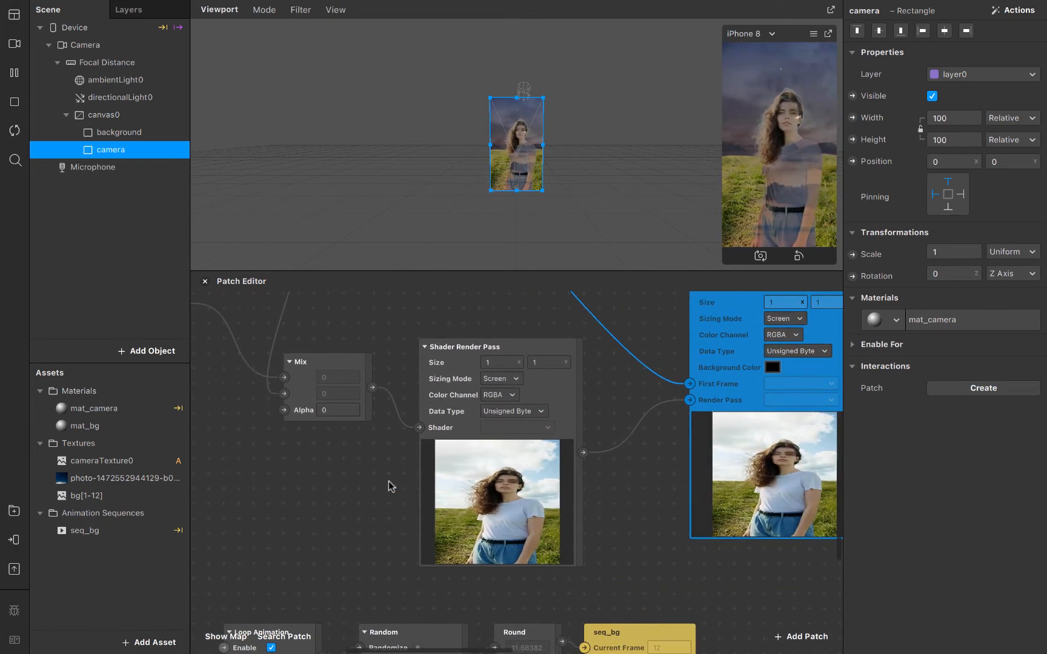
pyautogui.scroll(-2, 375, 430)
pyautogui.click(347, 381)
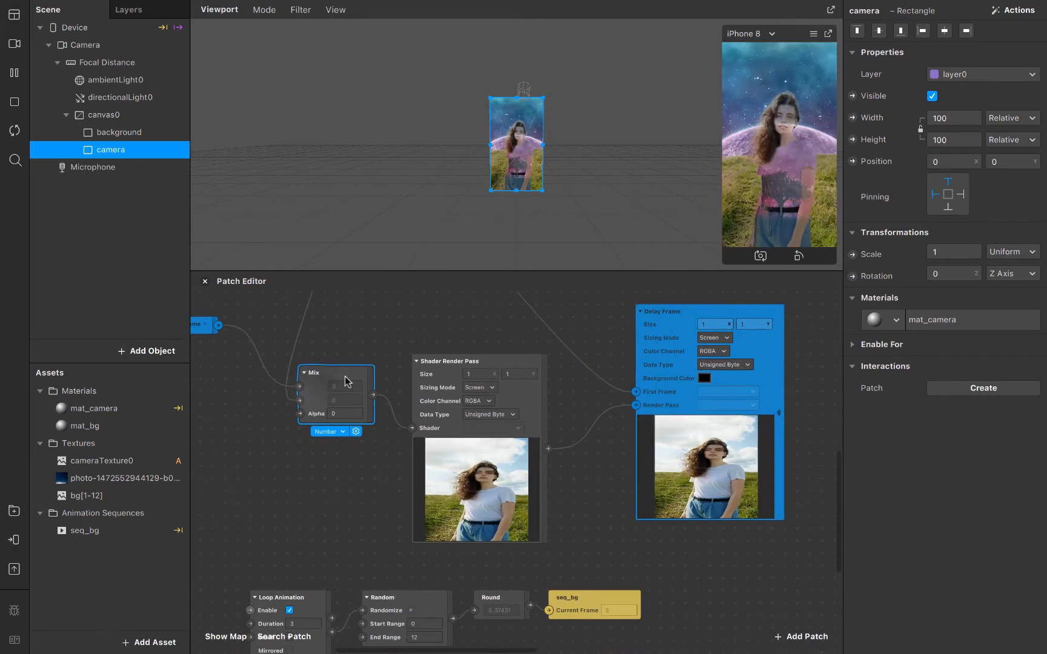
pyautogui.click(301, 387)
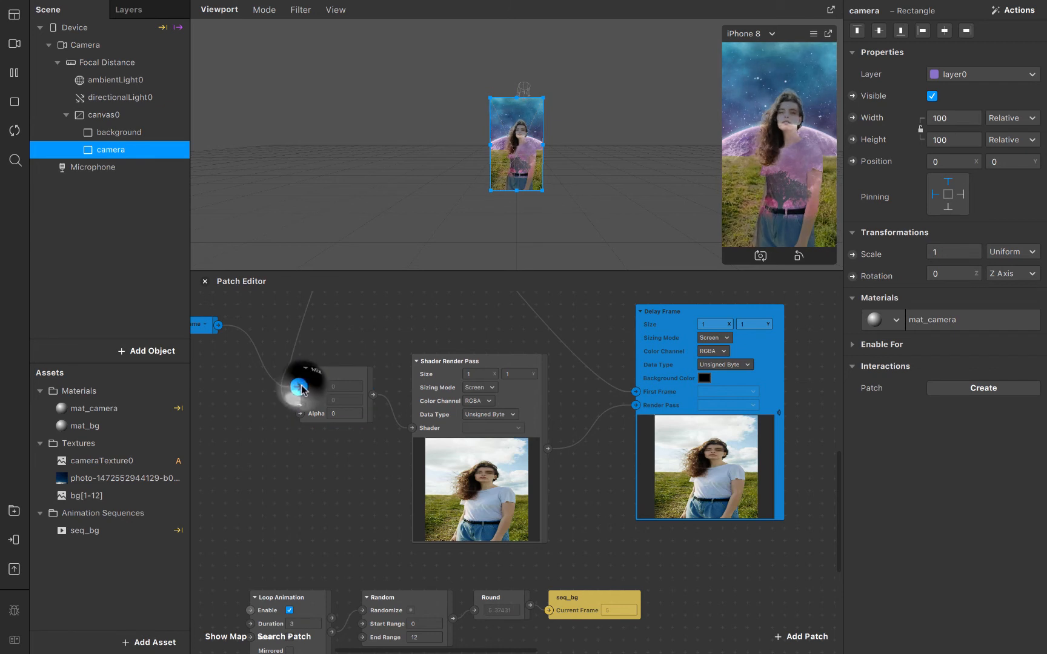
pyautogui.click(337, 413)
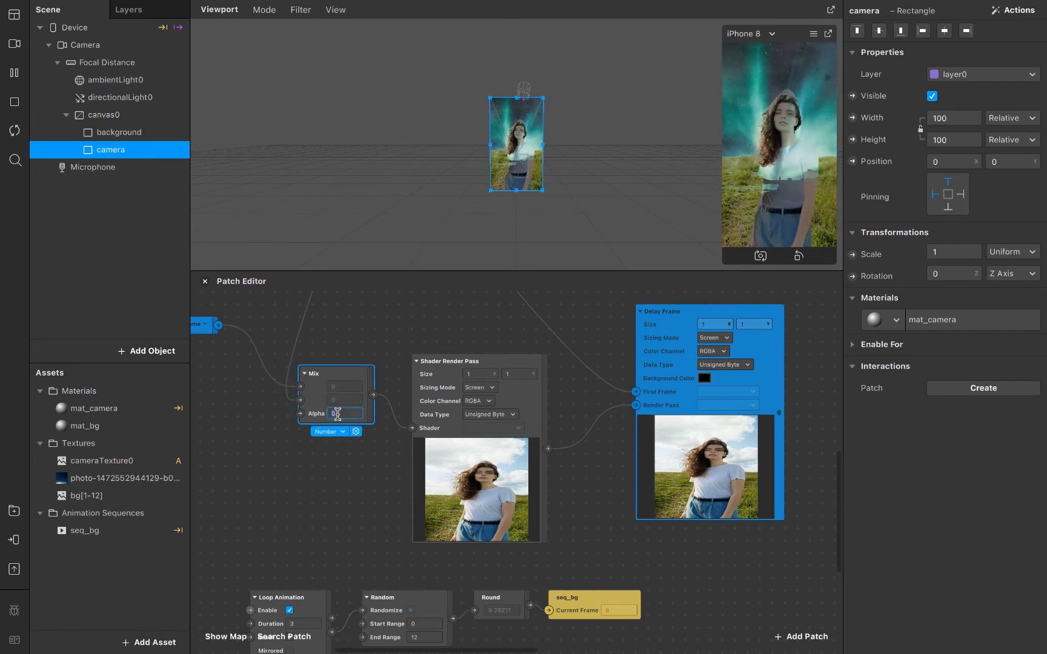
pyautogui.write('1')
pyautogui.click(321, 439)
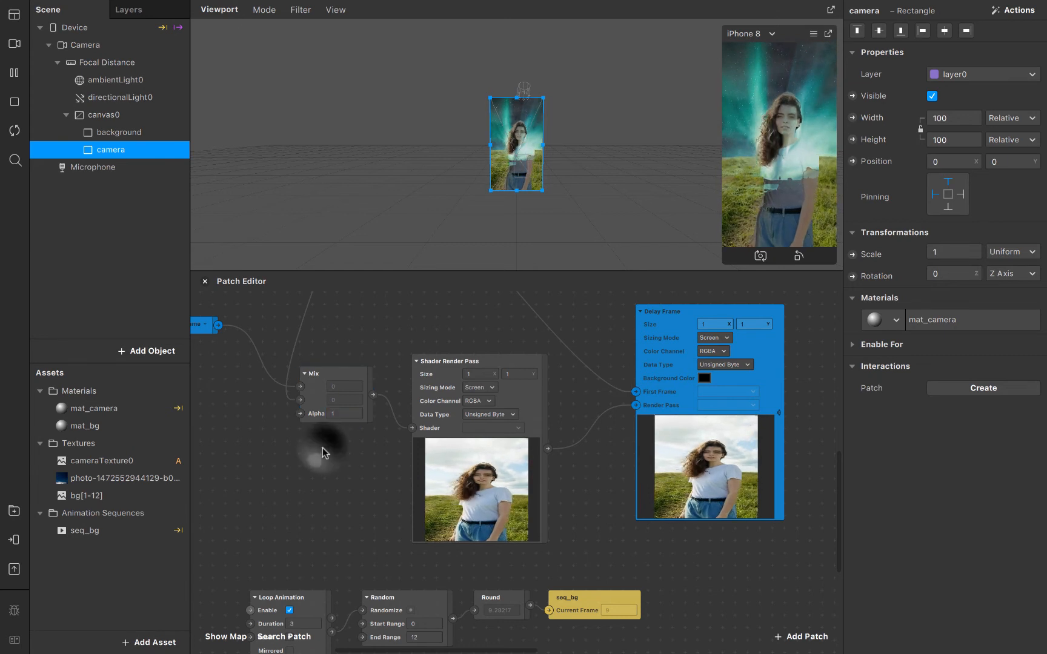
# Step: Set the Mix patch's Alpha to 0.5
pyautogui.click(300, 401)
pyautogui.click(344, 413)
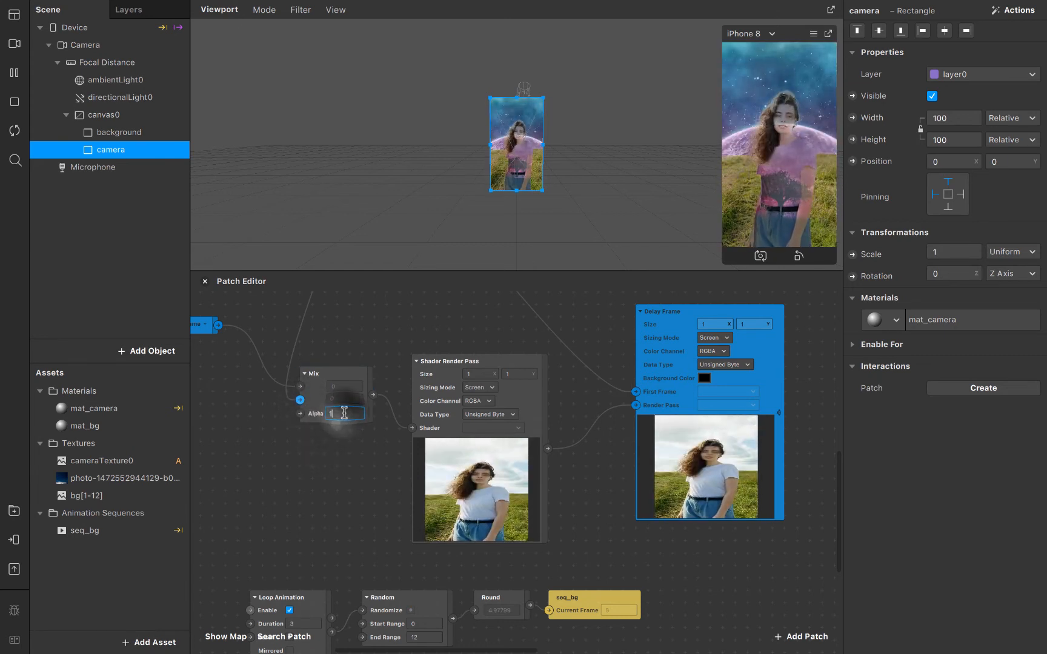
pyautogui.write('0.5')
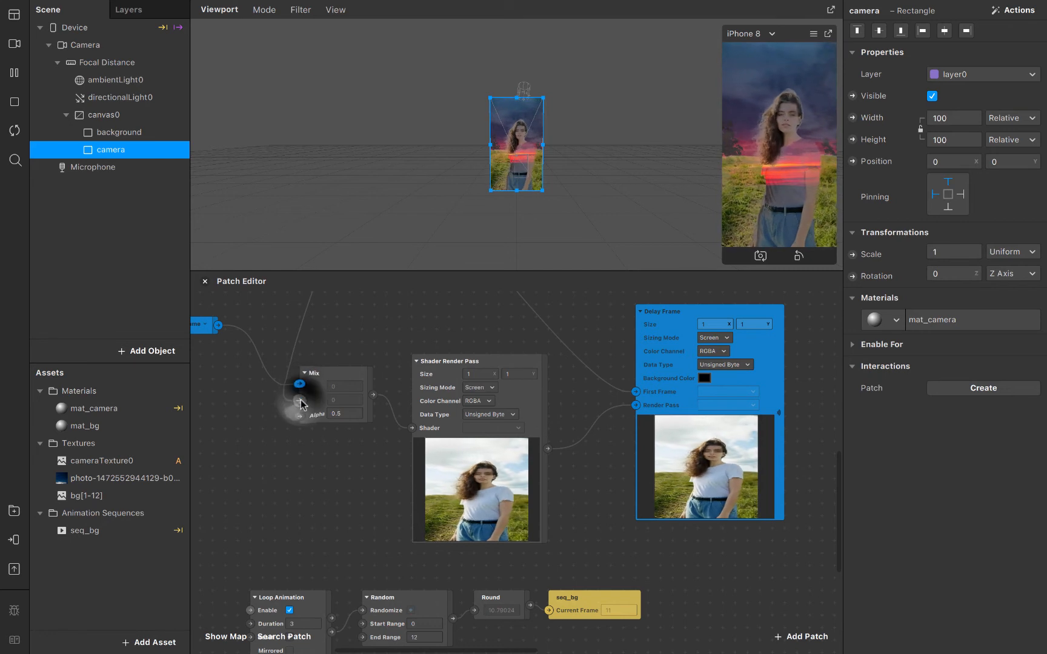
# Step: Set the Mix patch's Alpha to 0.1
pyautogui.click(351, 414)
pyautogui.write('0.1')
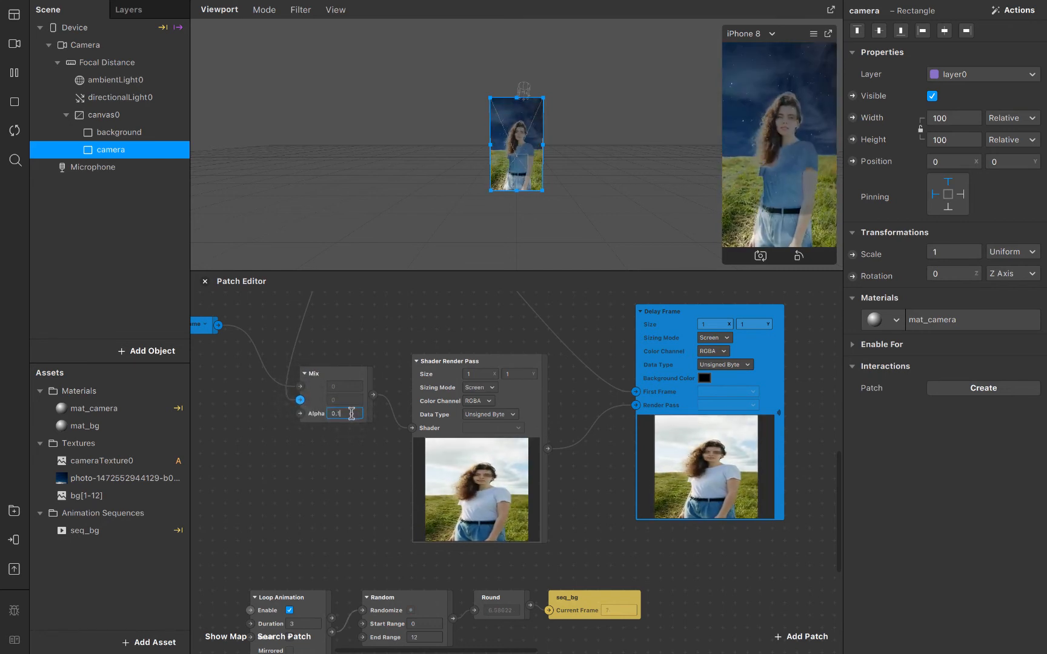
pyautogui.press('Return')
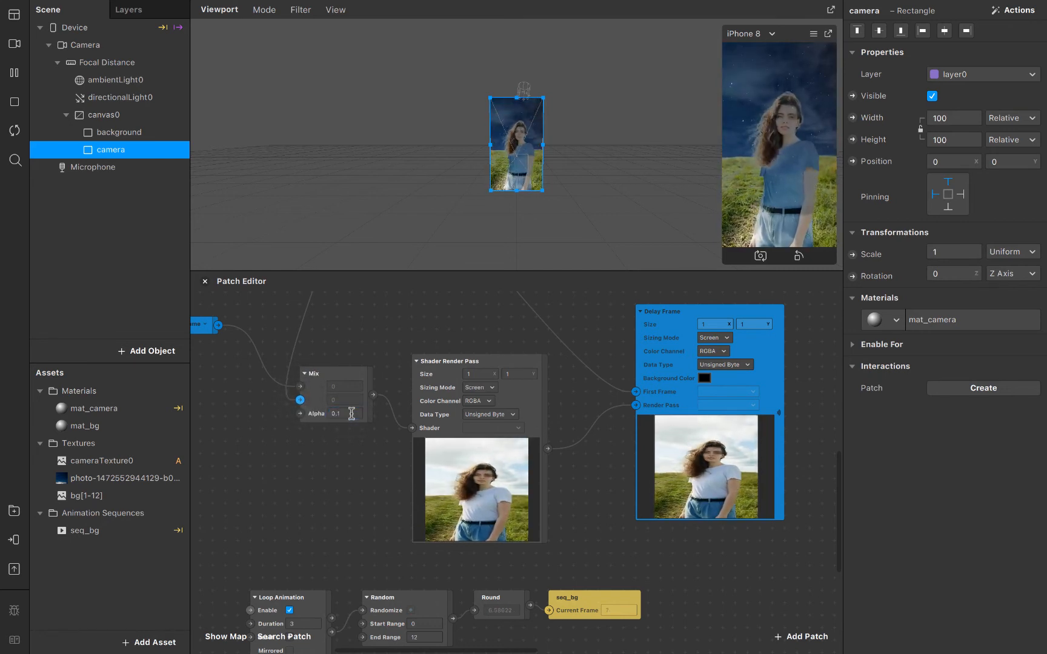
pyautogui.click(301, 401)
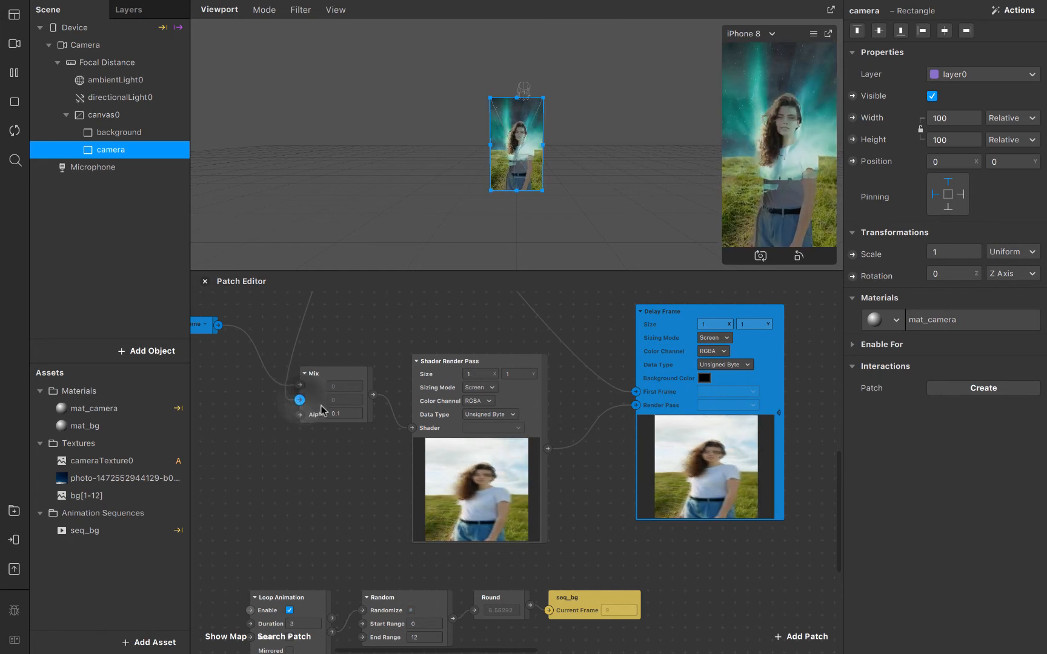
# Step: Set the Mix patch's Alpha back to 0
pyautogui.click(353, 414)
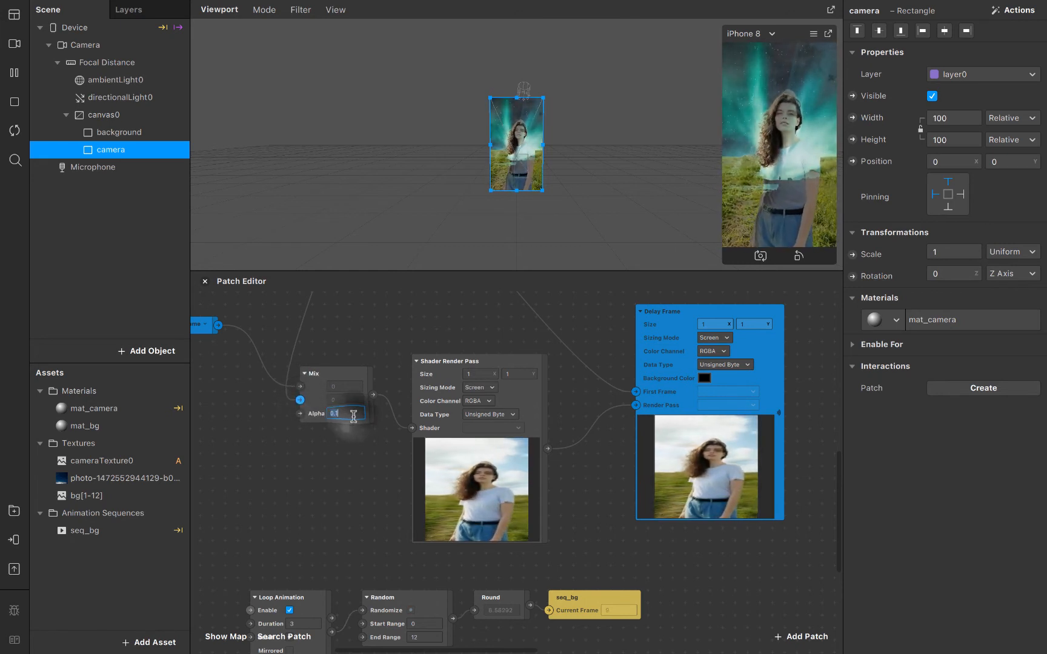
pyautogui.write('0')
pyautogui.press('Return')
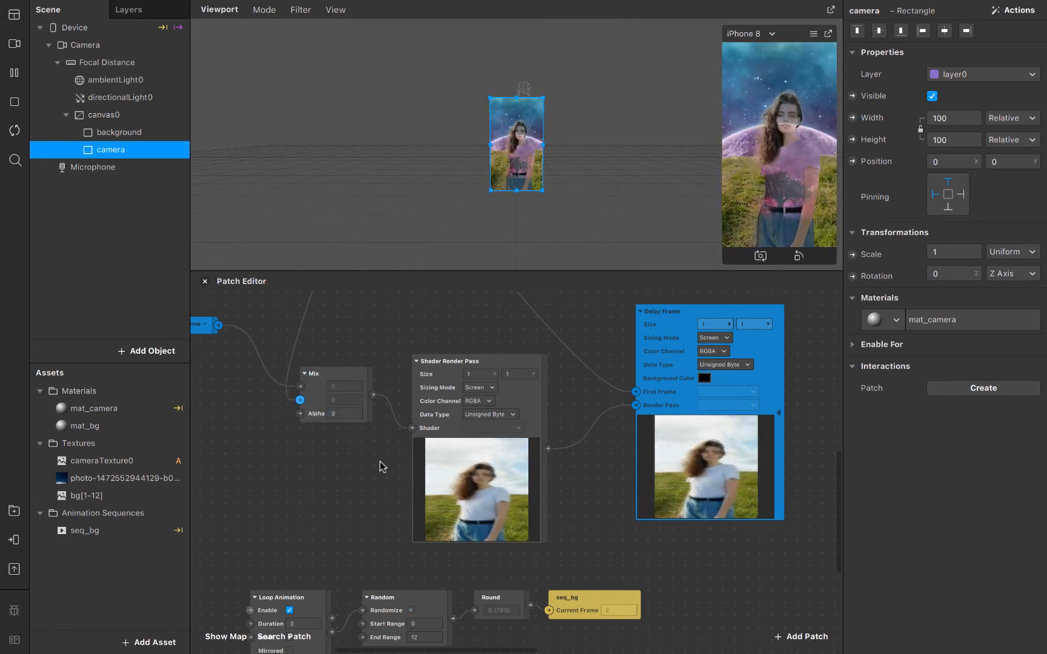
# Step: Examine the delay patches and how they relate to the mat_camera and Scene Render Pass patches in the graph
pyautogui.scroll(-5, 382, 467)
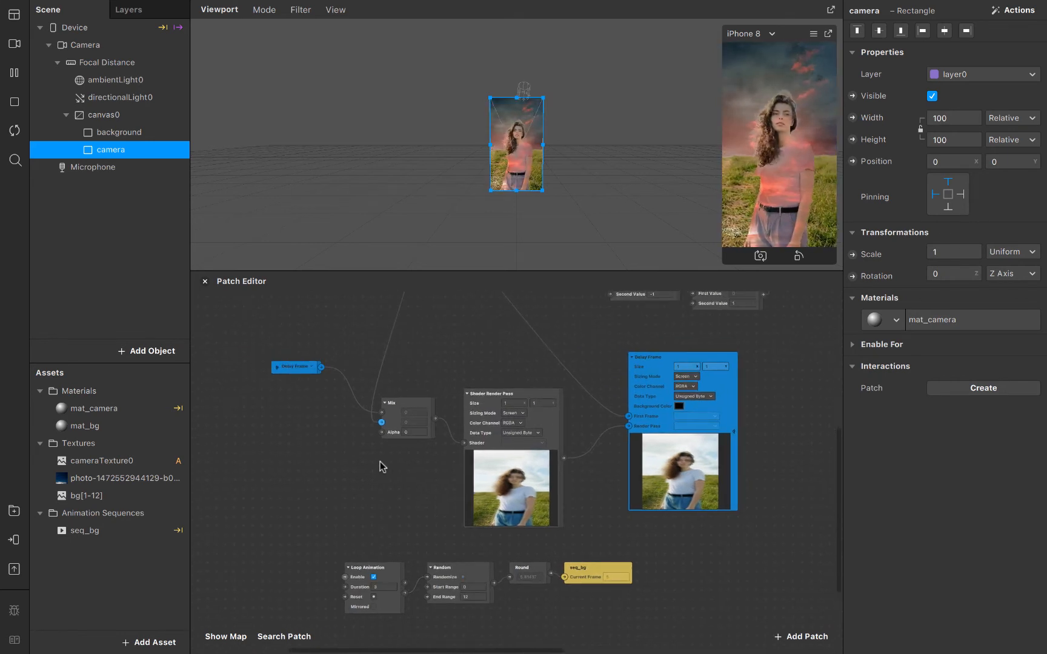
pyautogui.scroll(-5, 381, 466)
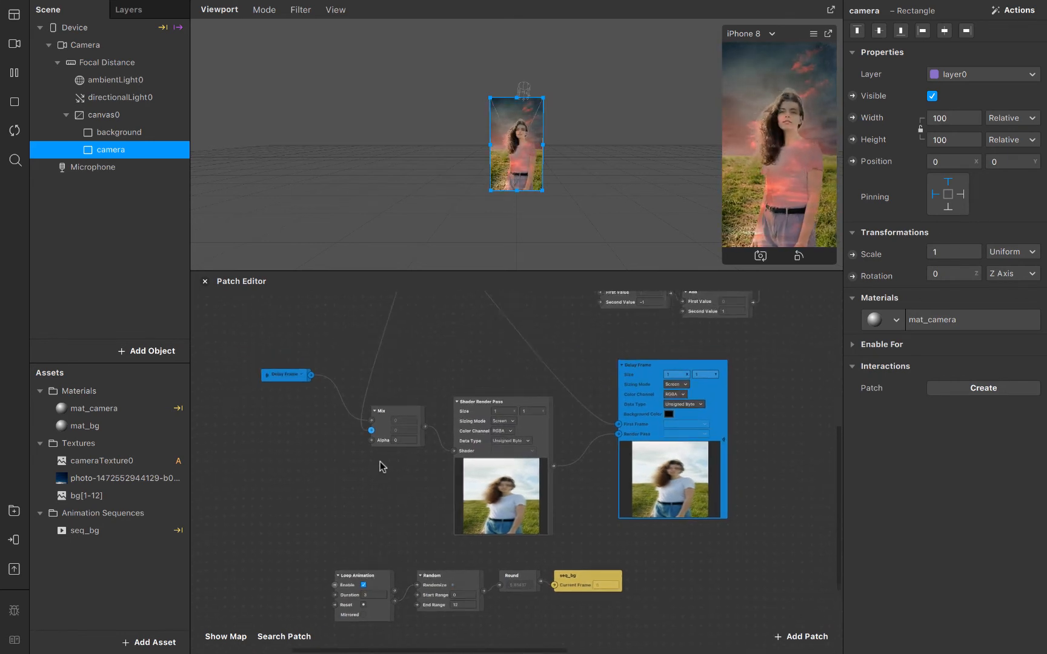
pyautogui.scroll(3, 451, 495)
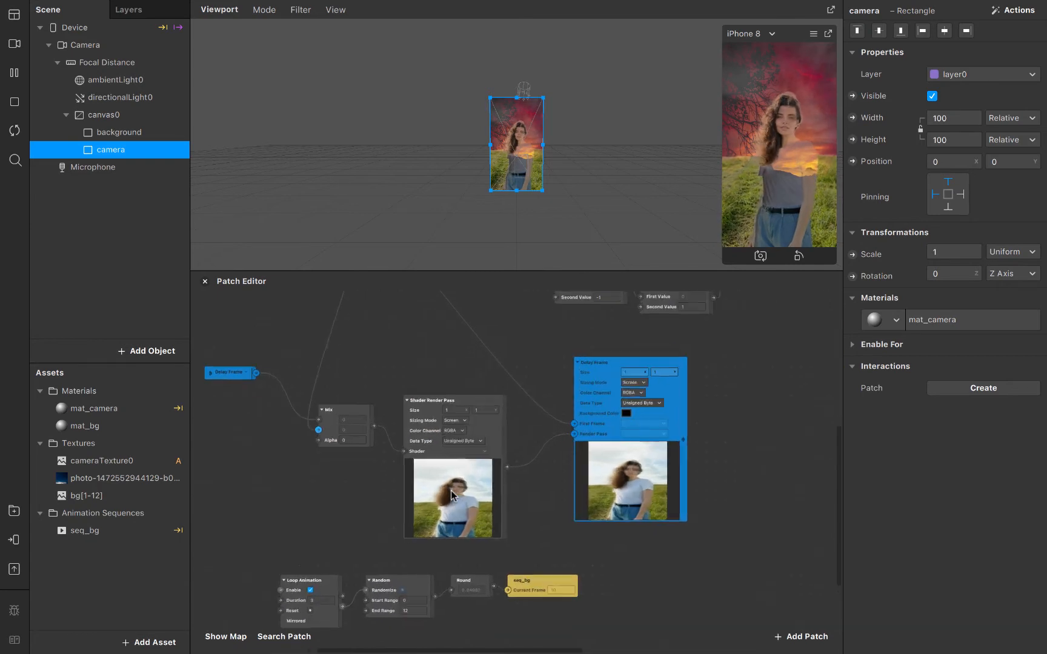
pyautogui.scroll(-3, 481, 495)
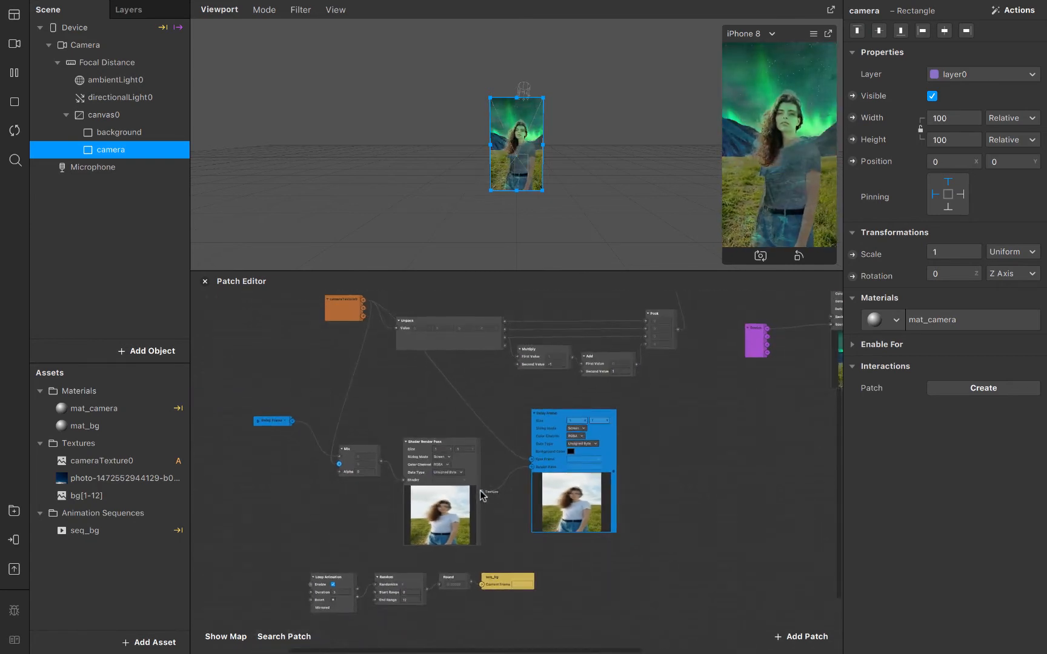
pyautogui.hscroll(5, 638, 304)
pyautogui.scroll(3, 638, 304)
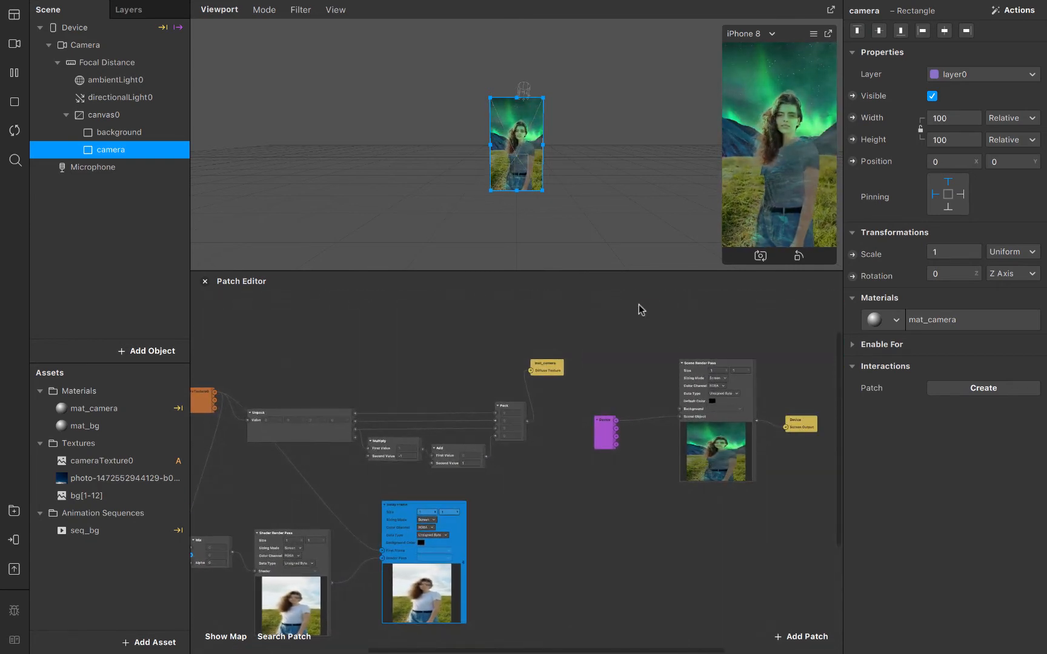
pyautogui.scroll(-3, 636, 539)
pyautogui.hscroll(-5, 636, 539)
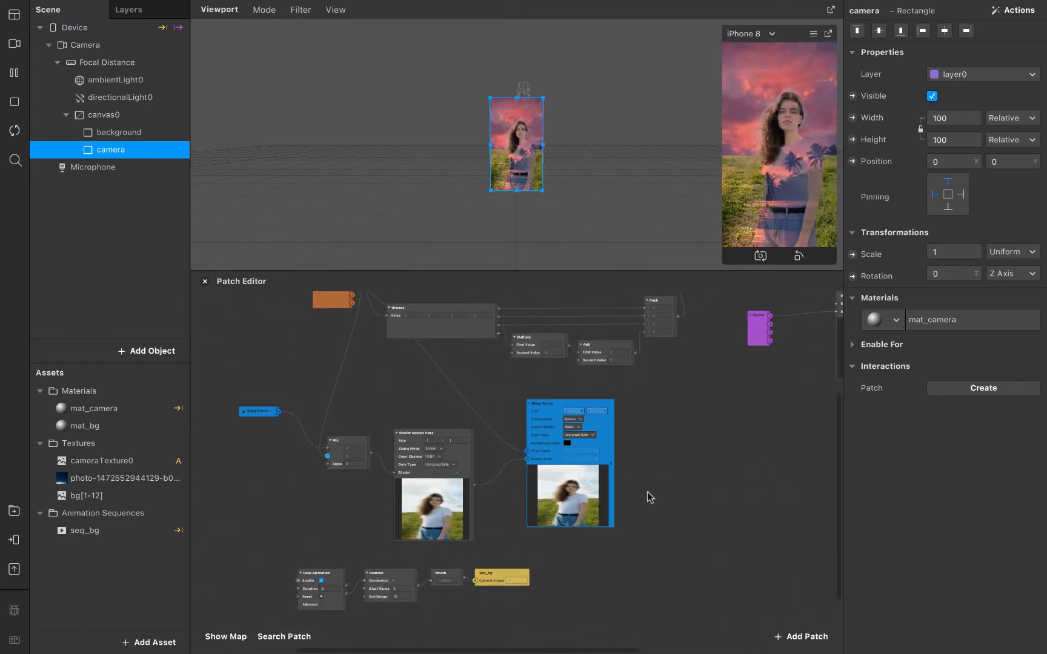
pyautogui.scroll(2, 667, 343)
pyautogui.hscroll(2, 668, 343)
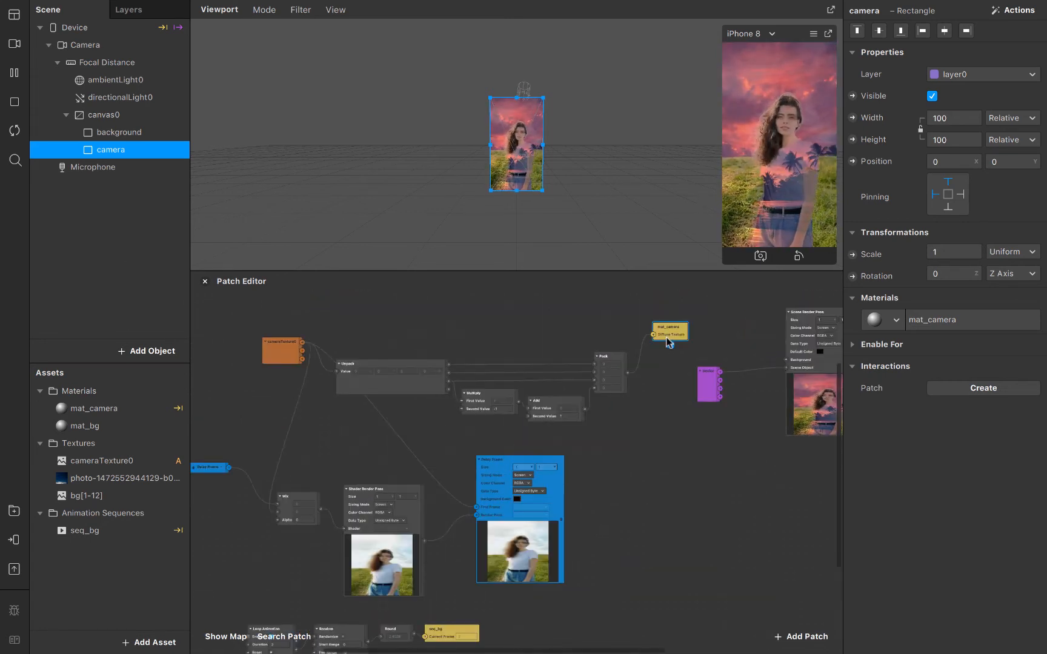
pyautogui.scroll(-2, 468, 467)
pyautogui.hscroll(-2, 467, 466)
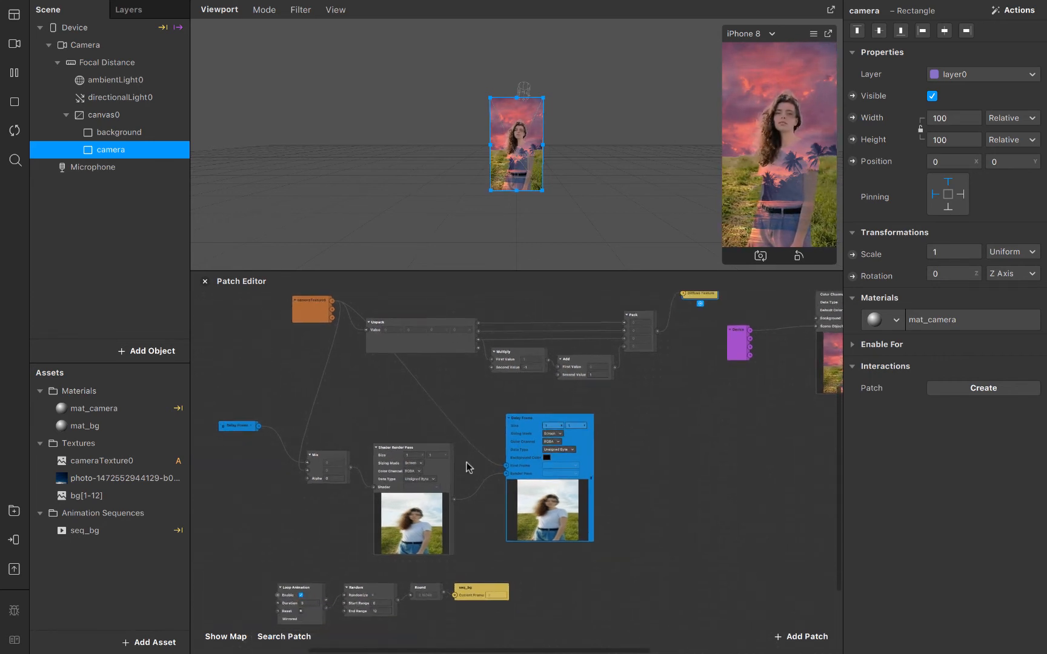
# Step: Add a rectangle under canvas0 and set its width and height to 100 Relative
pyautogui.rightClick(131, 116)
pyautogui.moveTo(228, 128)
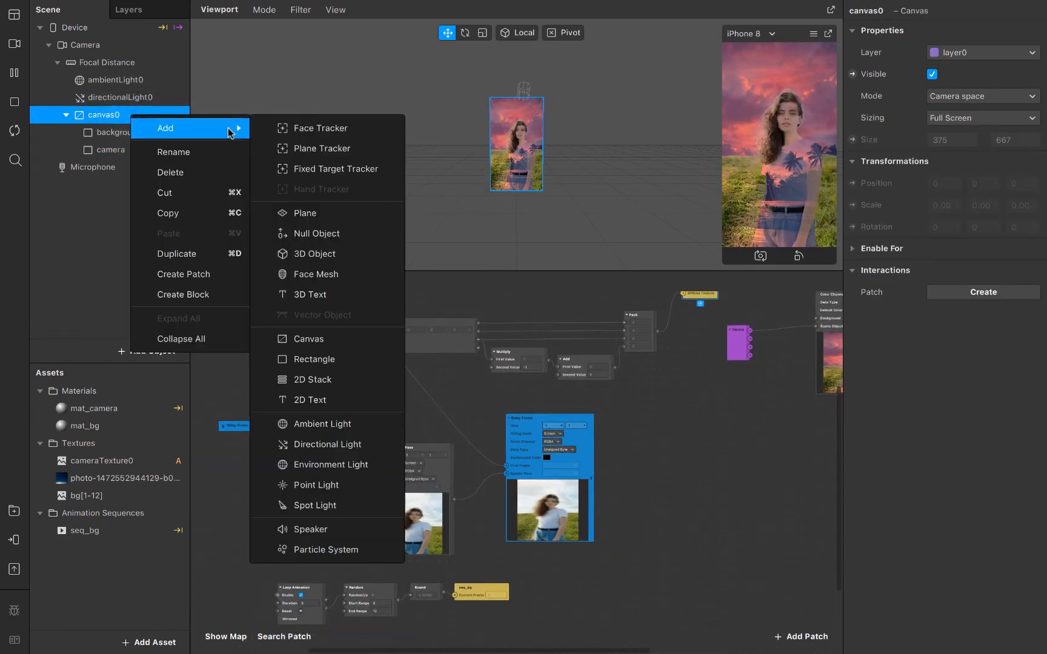
pyautogui.click(346, 359)
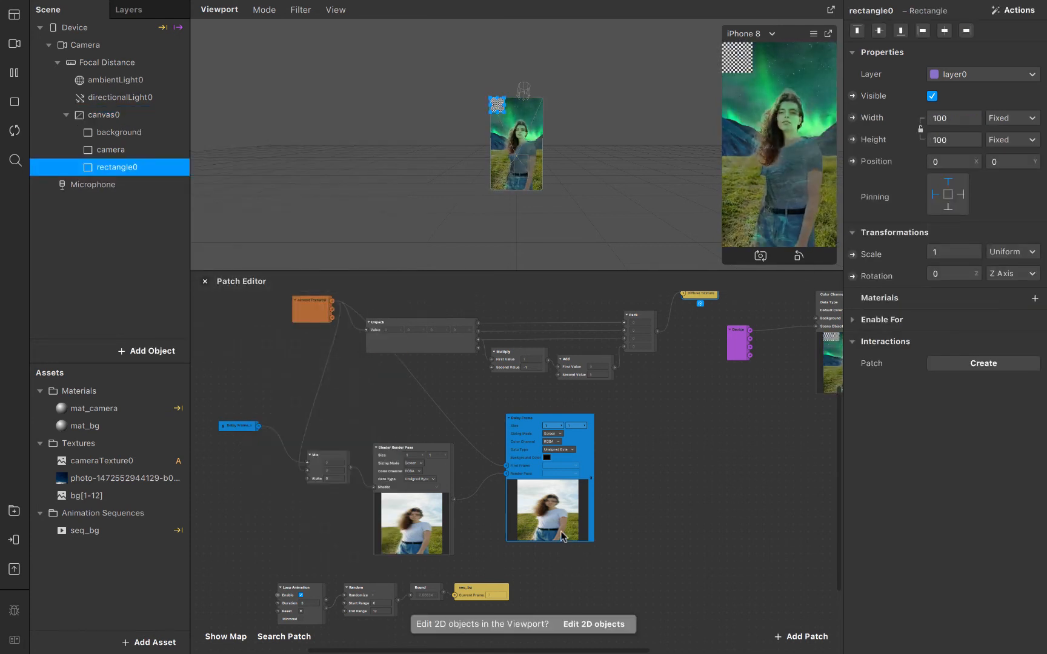
pyautogui.click(958, 119)
pyautogui.click(959, 140)
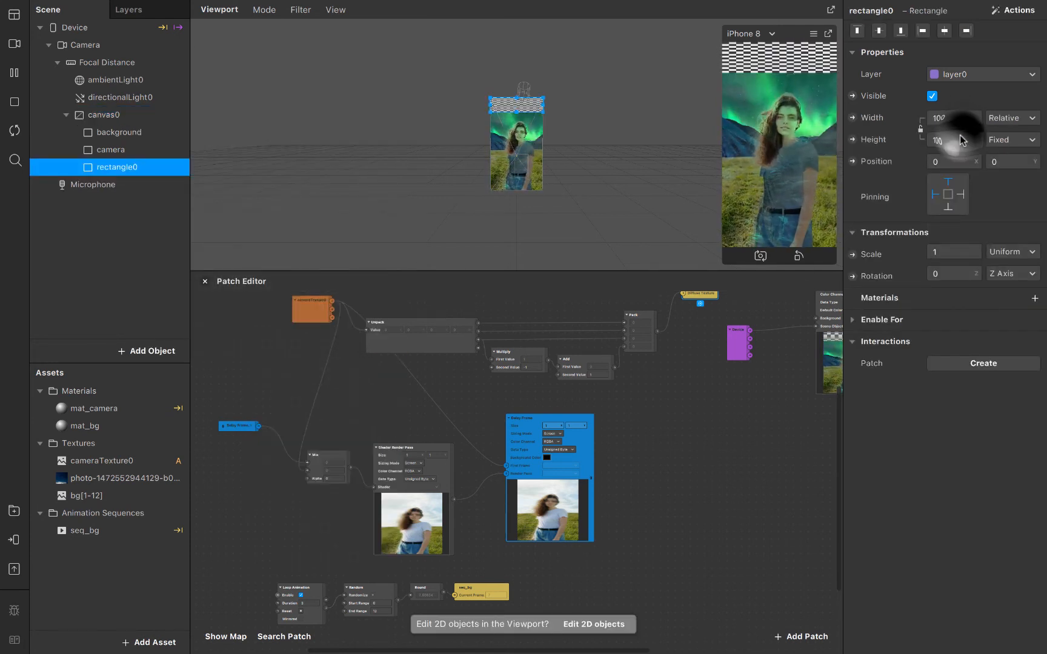
pyautogui.click(959, 140)
pyautogui.click(956, 160)
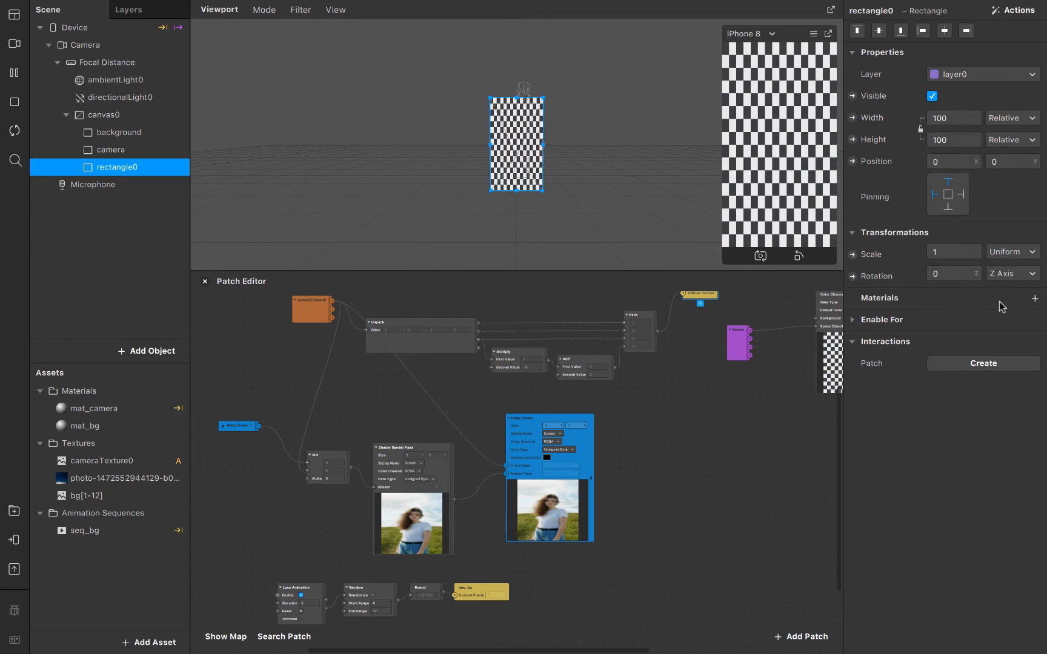
# Step: Give rectangle0 a new material named mat_pausedFrame and set its shader type to Flat
pyautogui.click(1034, 298)
pyautogui.click(950, 362)
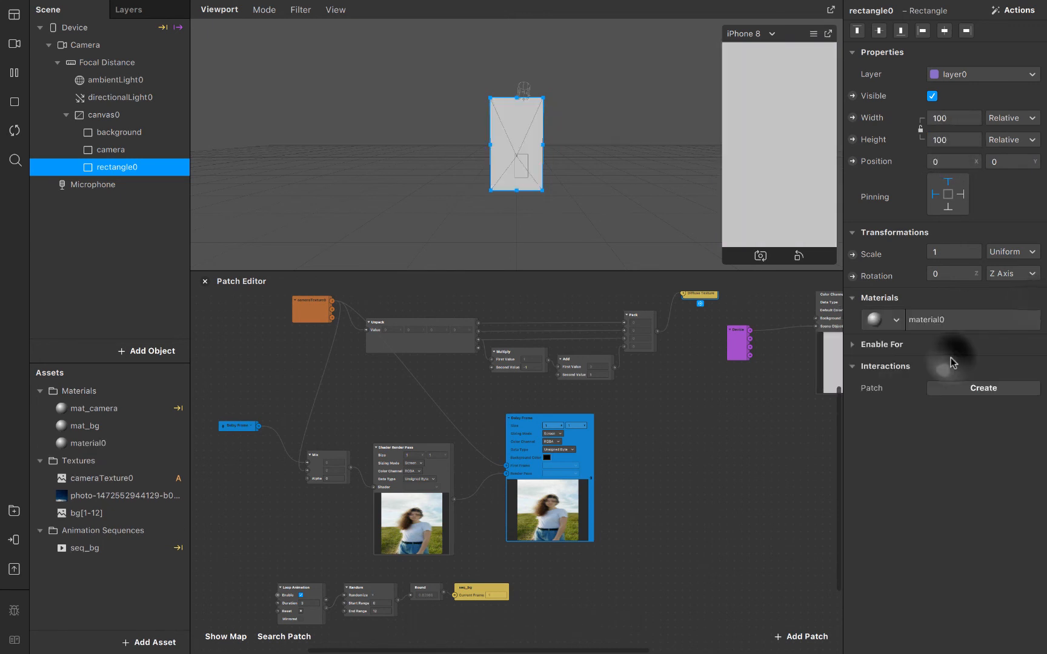
pyautogui.click(929, 313)
pyautogui.click(874, 12)
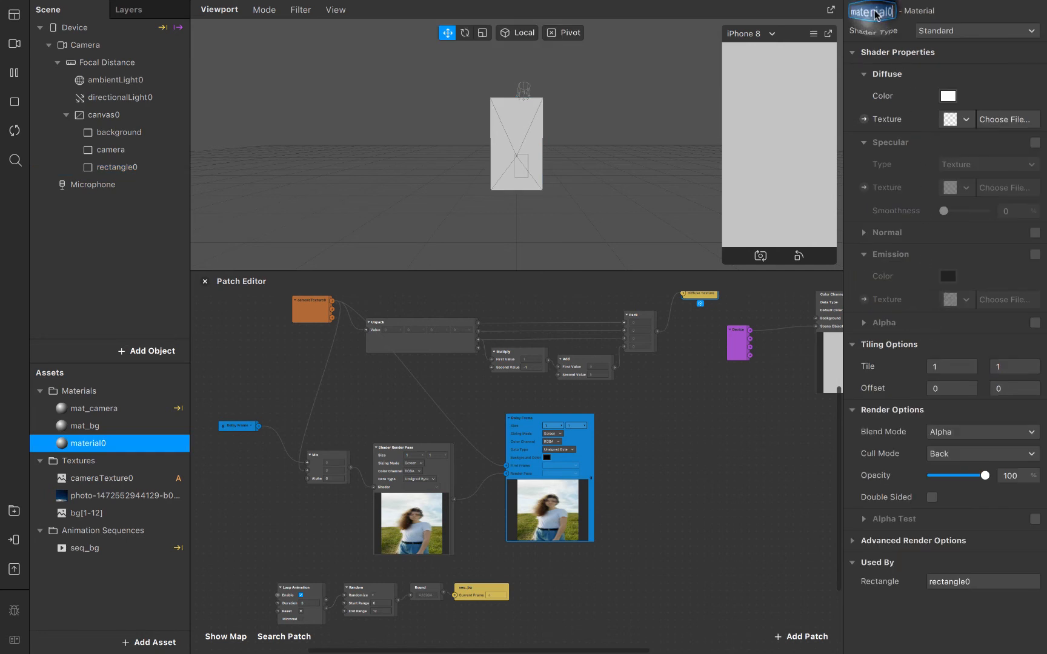
pyautogui.write('mat')
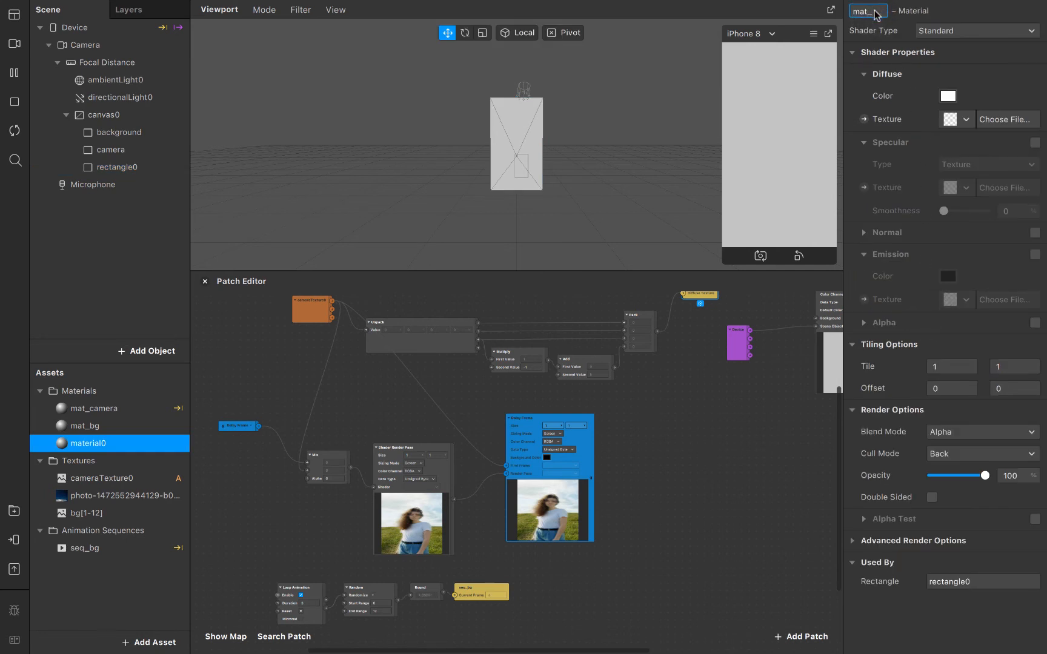
pyautogui.write('_pausedFrame')
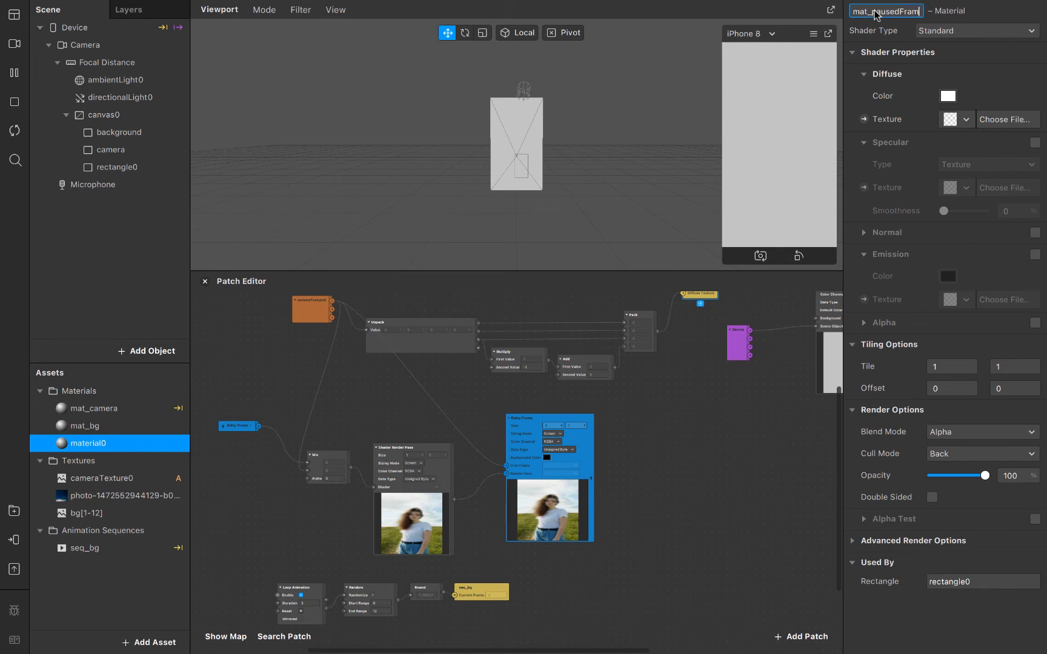
pyautogui.press('Return')
pyautogui.click(952, 32)
pyautogui.click(952, 34)
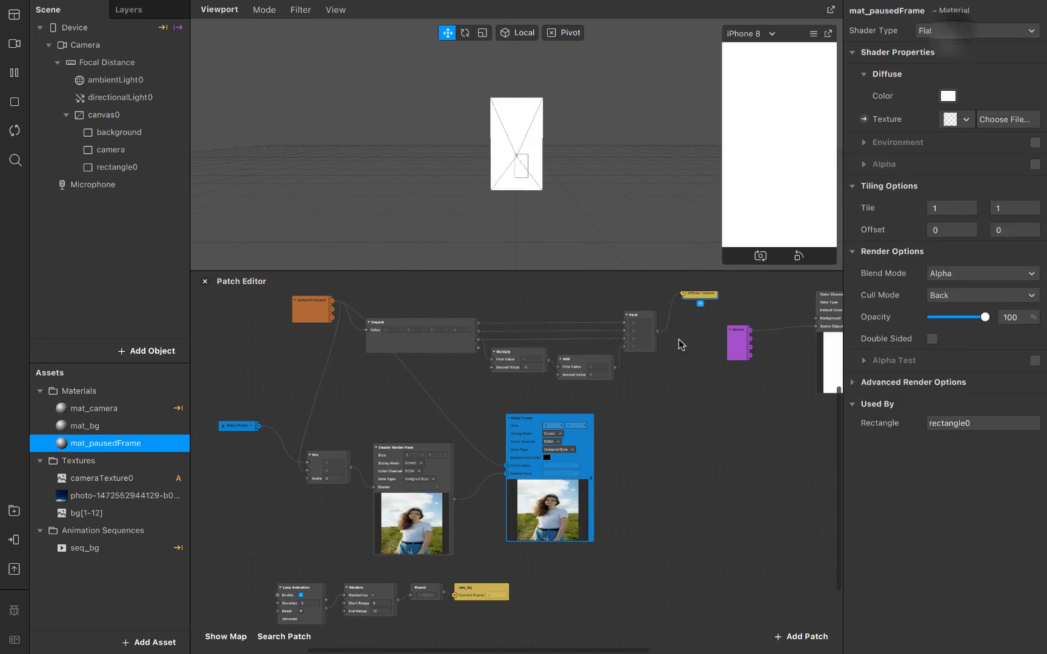
# Step: Create a patch for mat_pausedFrame's diffuse texture and connect the Shader Render Pass output to it
pyautogui.click(864, 119)
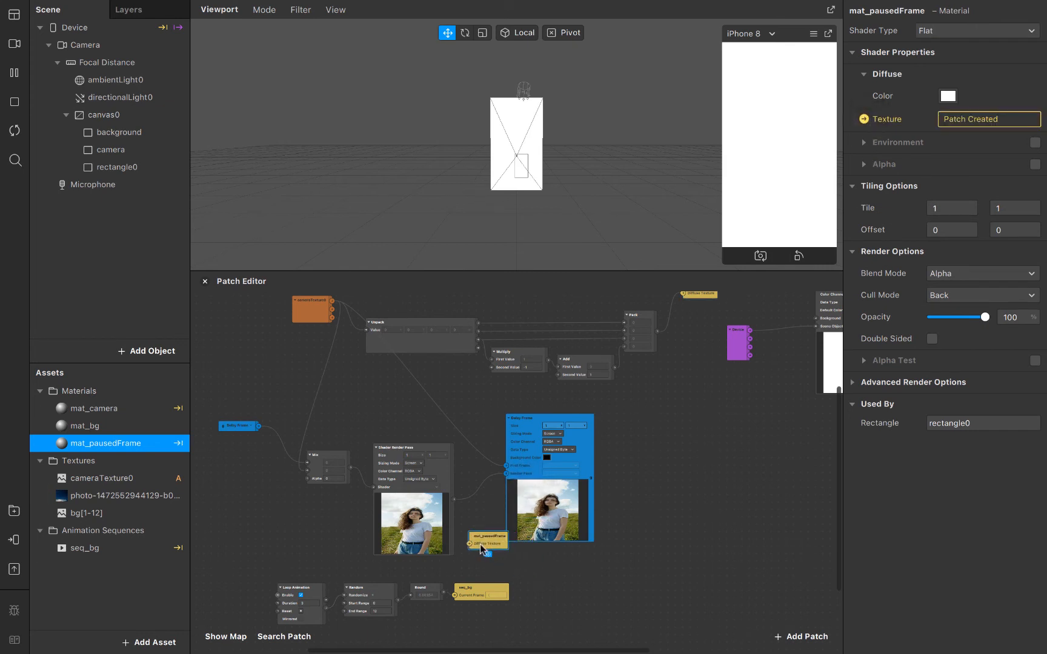
pyautogui.scroll(5, 483, 490)
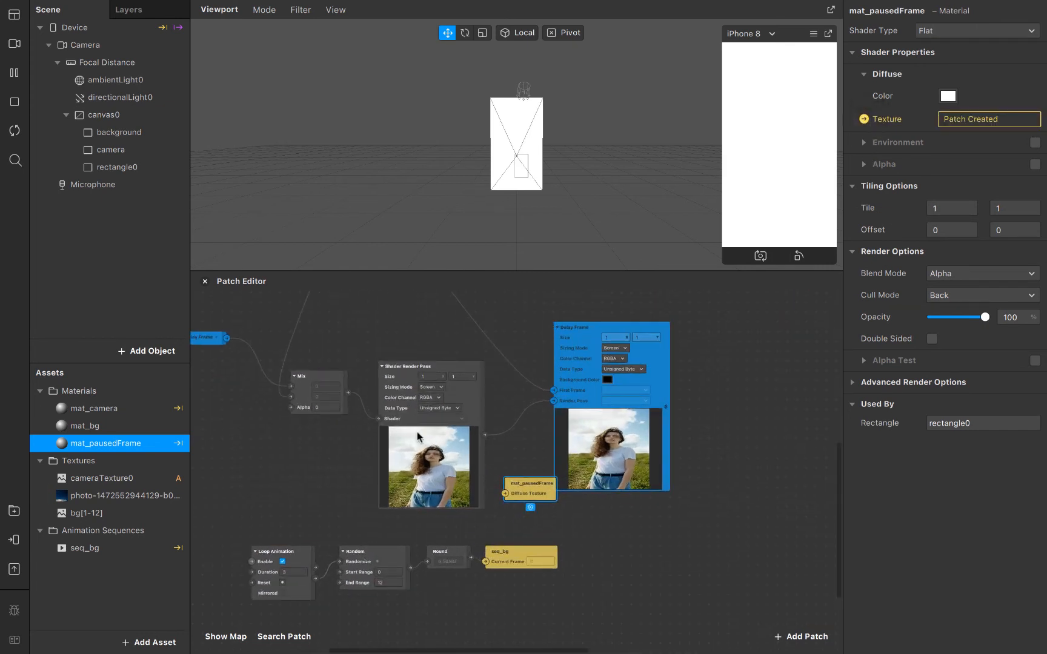
pyautogui.click(408, 416)
pyautogui.click(483, 436)
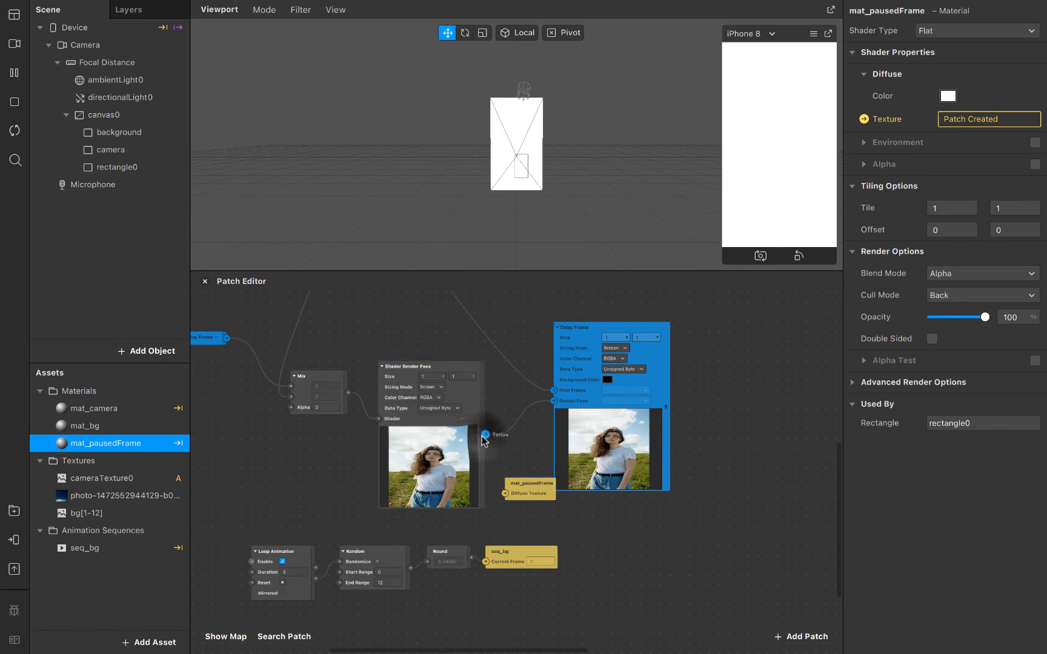
pyautogui.moveTo(483, 437); pyautogui.dragTo(541, 401)
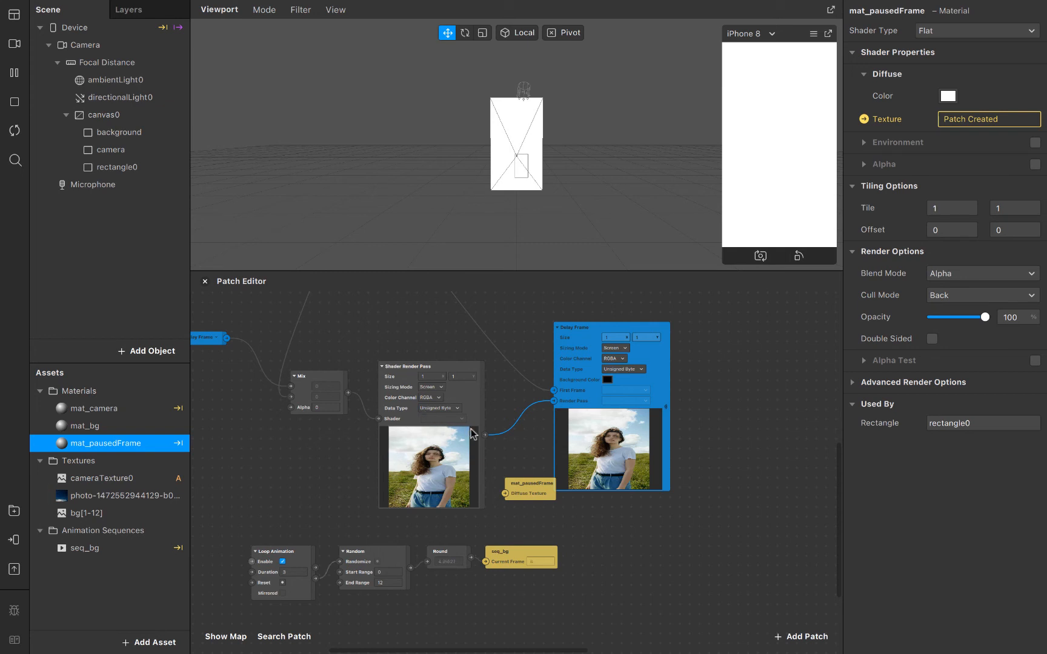
pyautogui.moveTo(486, 436); pyautogui.dragTo(505, 494)
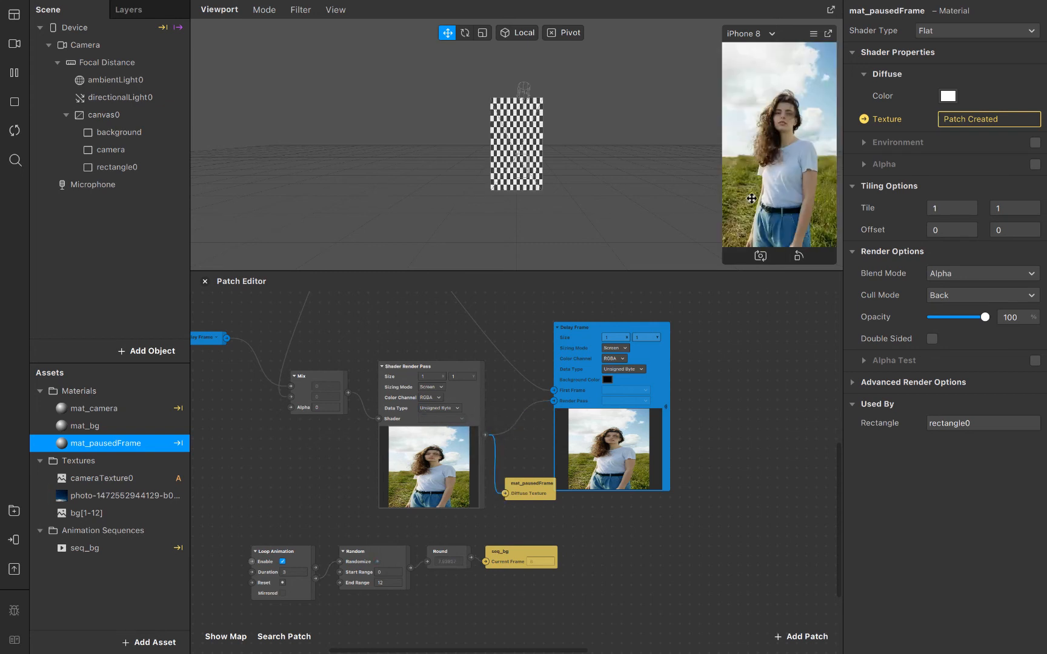
pyautogui.moveTo(725, 261); pyautogui.dragTo(690, 348)
pyautogui.click(689, 439)
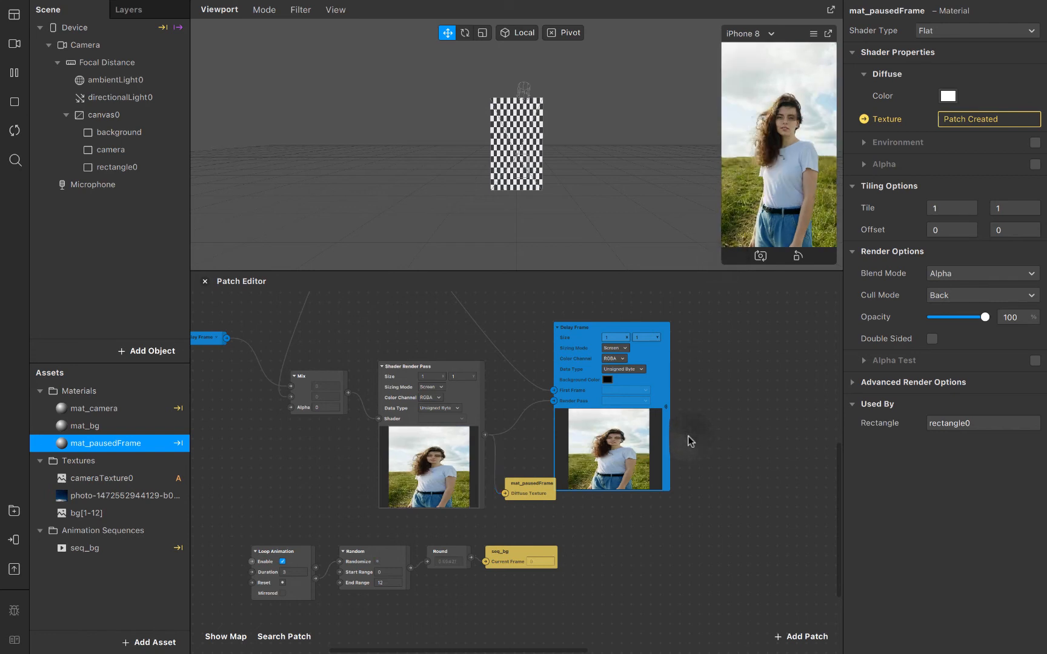
# Step: Move the Loop Animation, Random, Round and seq_bg patches together to clear space below the Mix patch
pyautogui.scroll(-3, 689, 441)
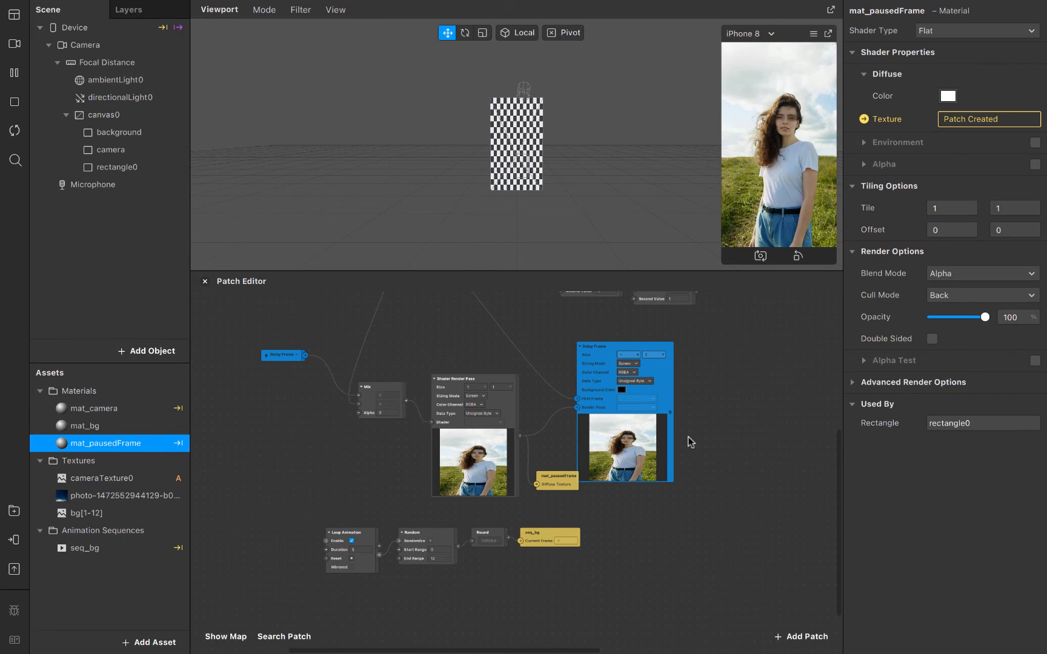
pyautogui.scroll(5, 690, 441)
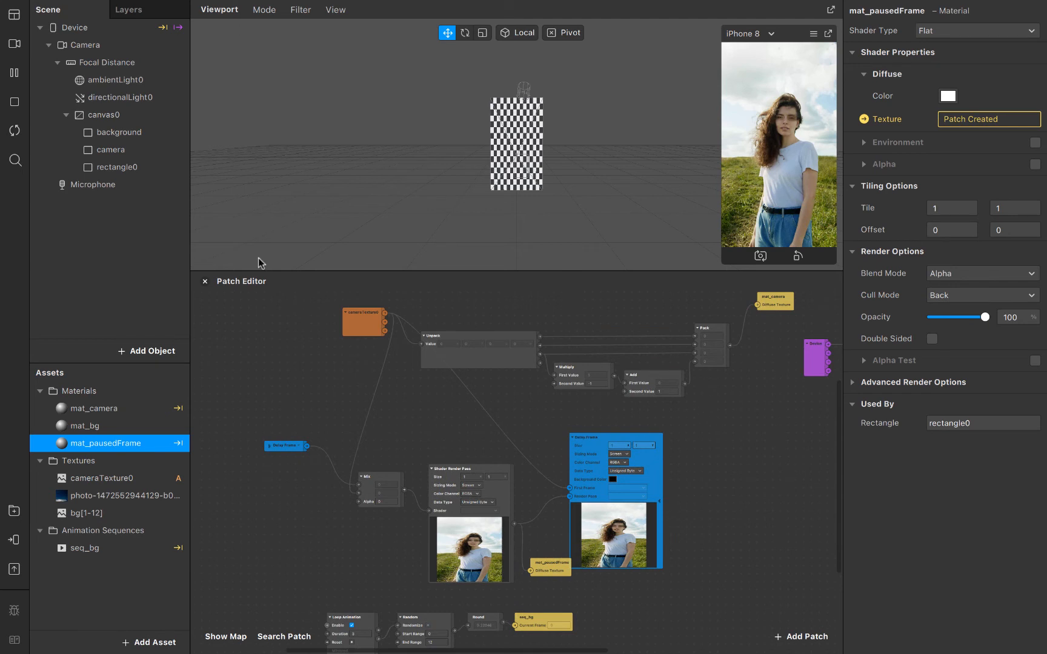
pyautogui.scroll(-3, 574, 494)
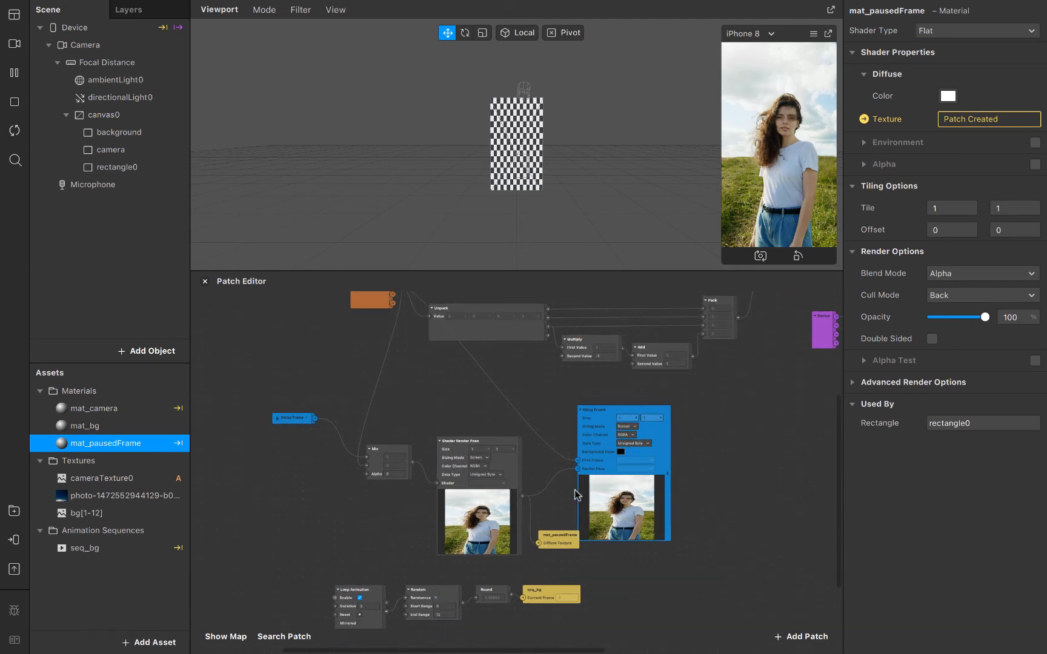
pyautogui.scroll(5, 447, 494)
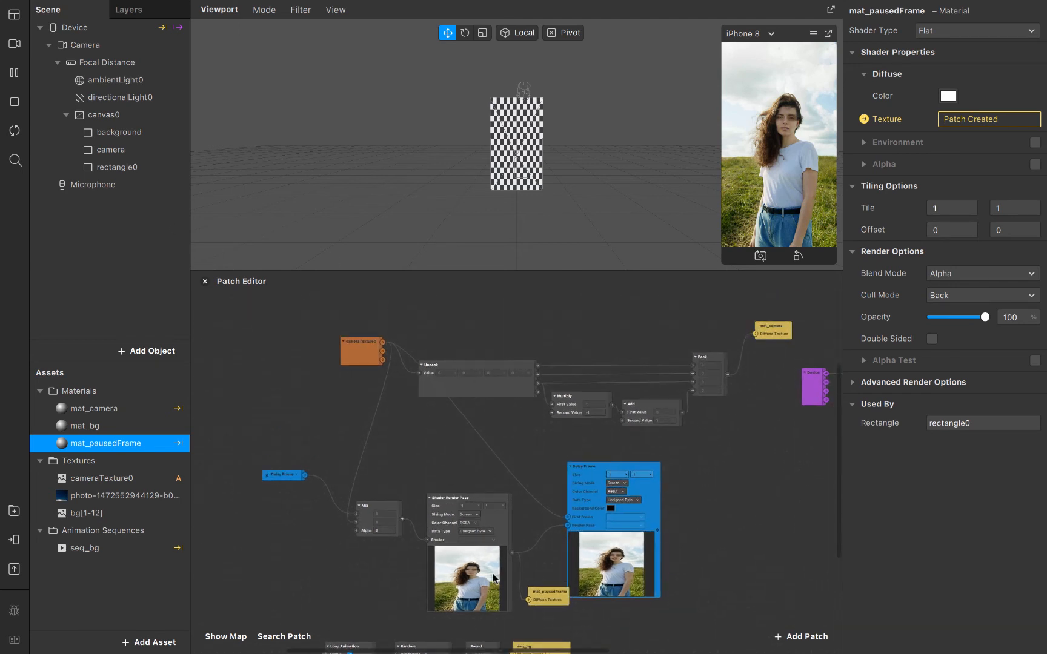
pyautogui.scroll(-4, 493, 579)
pyautogui.scroll(-5, 474, 569)
pyautogui.hscroll(-3, 474, 570)
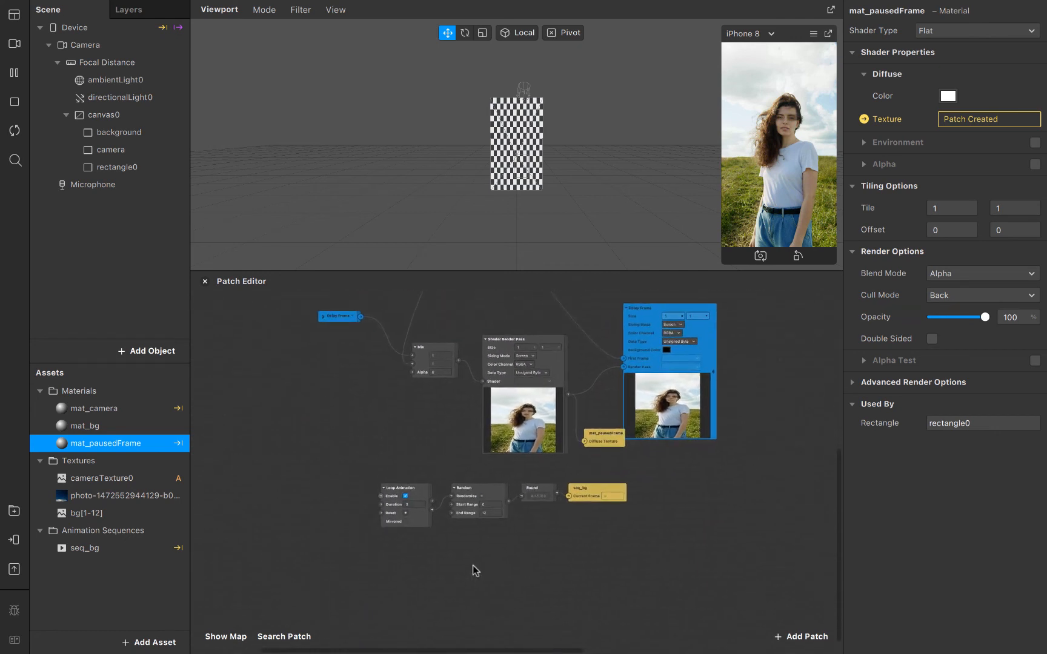
pyautogui.moveTo(386, 477); pyautogui.dragTo(641, 532)
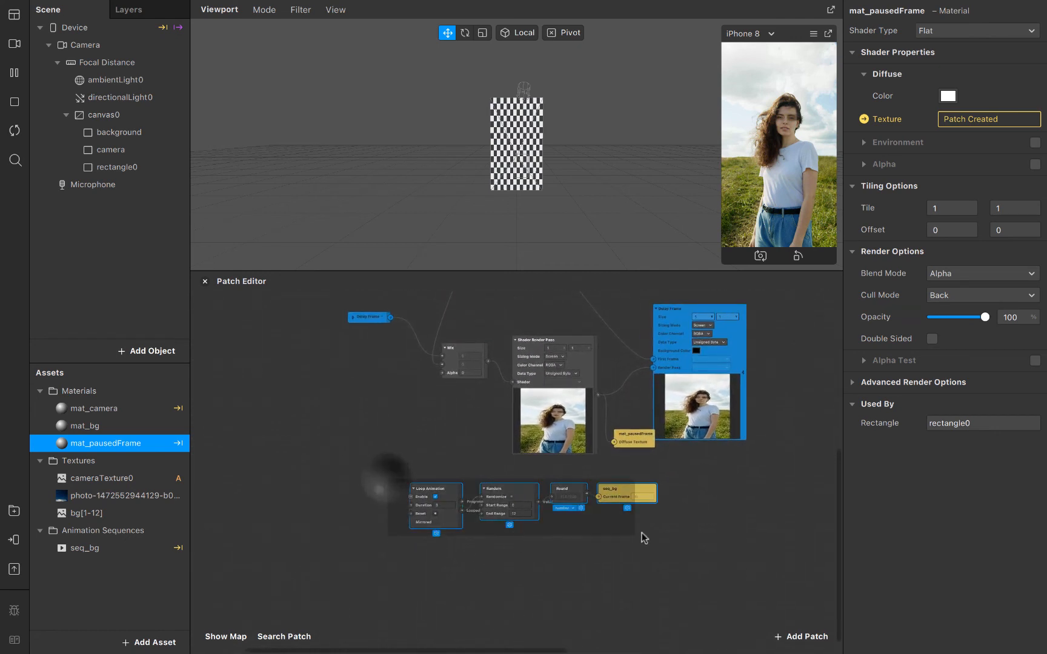
pyautogui.moveTo(613, 492); pyautogui.dragTo(496, 507)
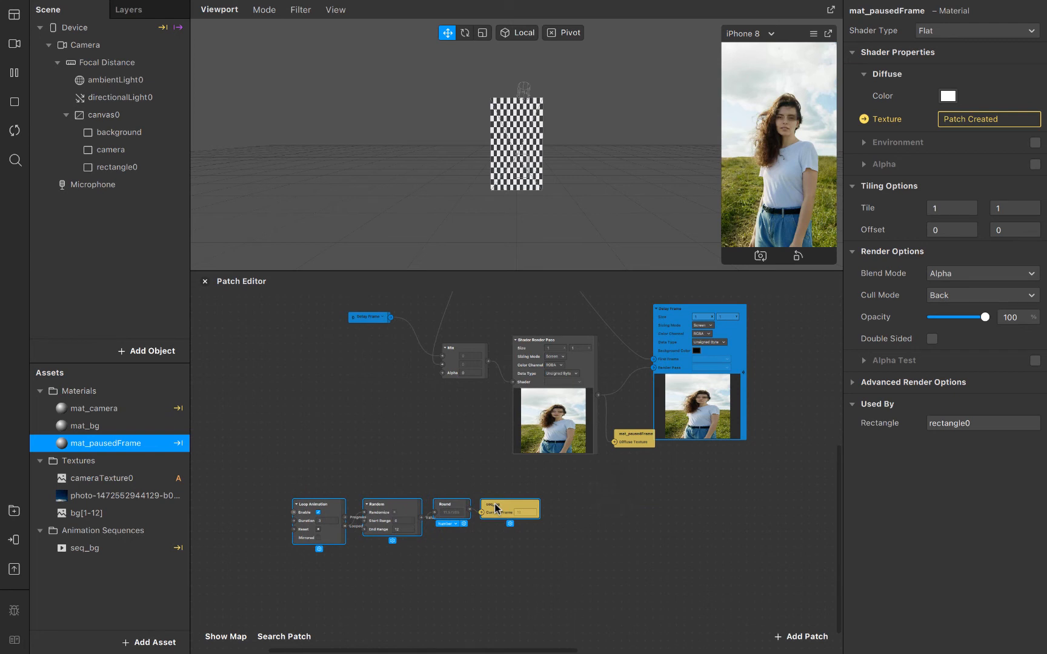
pyautogui.click(422, 569)
pyautogui.moveTo(280, 482); pyautogui.dragTo(517, 553)
pyautogui.moveTo(497, 501); pyautogui.dragTo(466, 544)
# Step: Add a Switch patch above the Random patch, with Loop Animation's Looped output feeding its Flip input
pyautogui.scroll(5, 467, 544)
pyautogui.hscroll(-2, 466, 544)
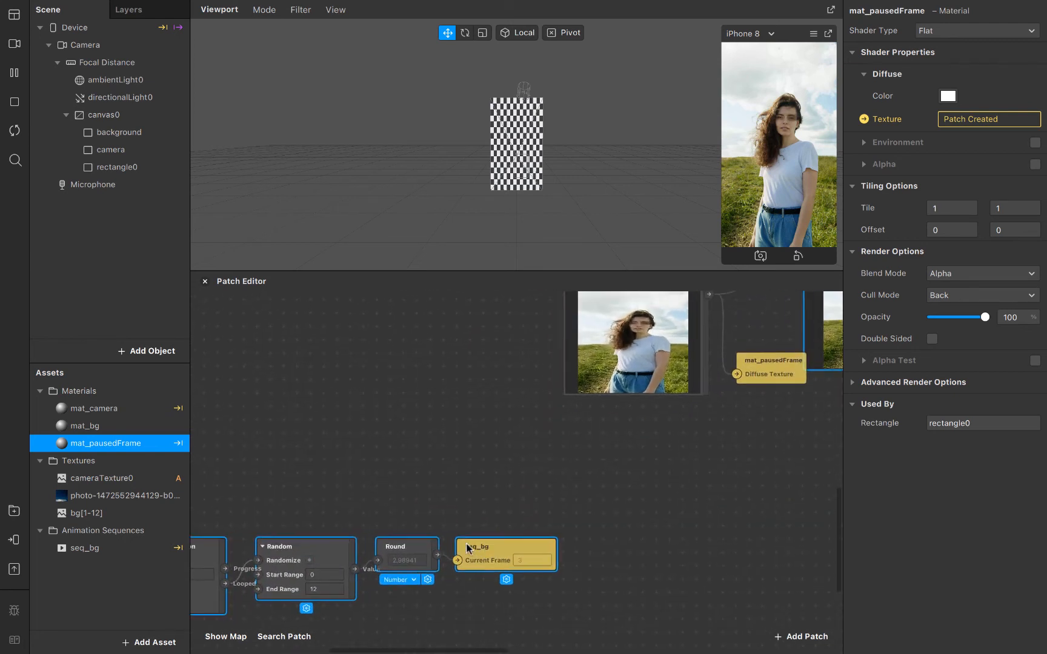
pyautogui.scroll(-2, 467, 544)
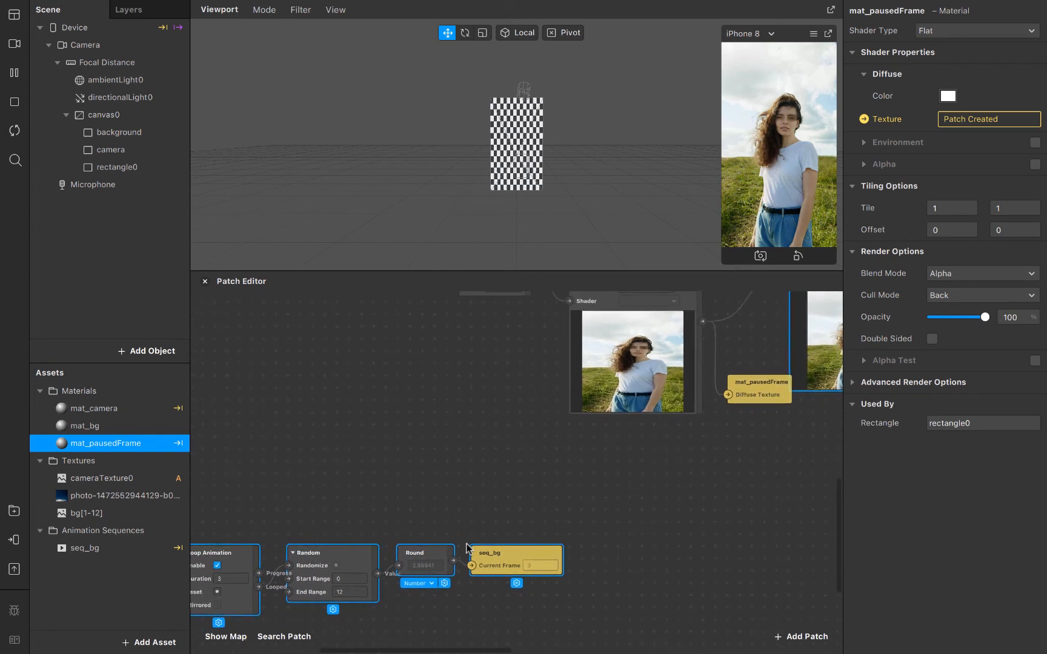
pyautogui.scroll(-2, 467, 548)
pyautogui.click(287, 604)
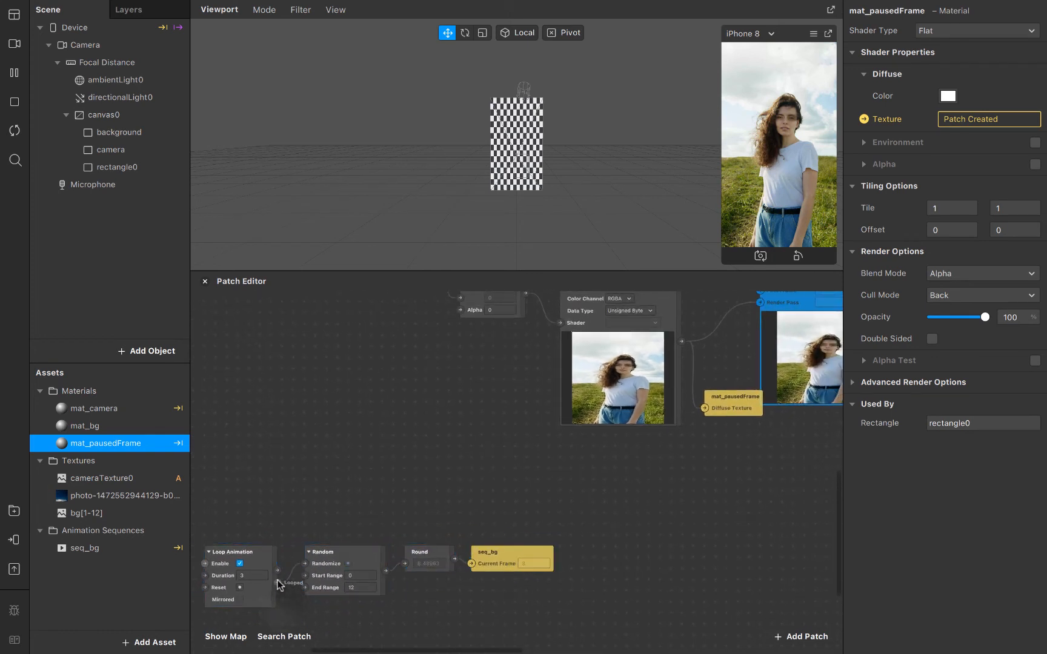
pyautogui.moveTo(278, 582); pyautogui.dragTo(300, 475)
pyautogui.moveTo(301, 473); pyautogui.dragTo(301, 474)
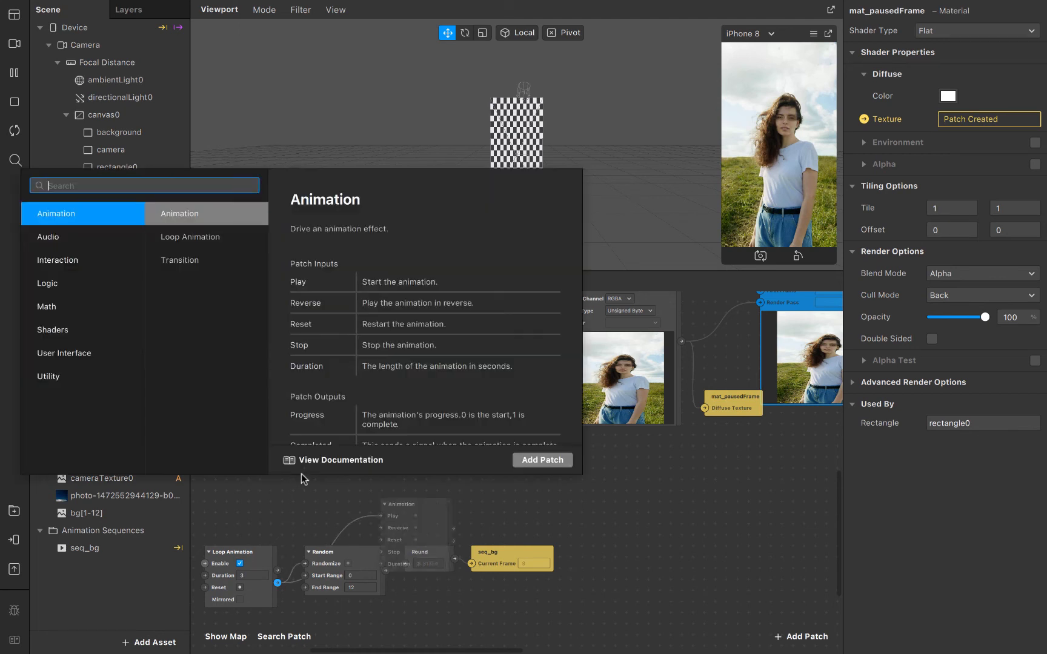
pyautogui.write('swi')
pyautogui.press('Return')
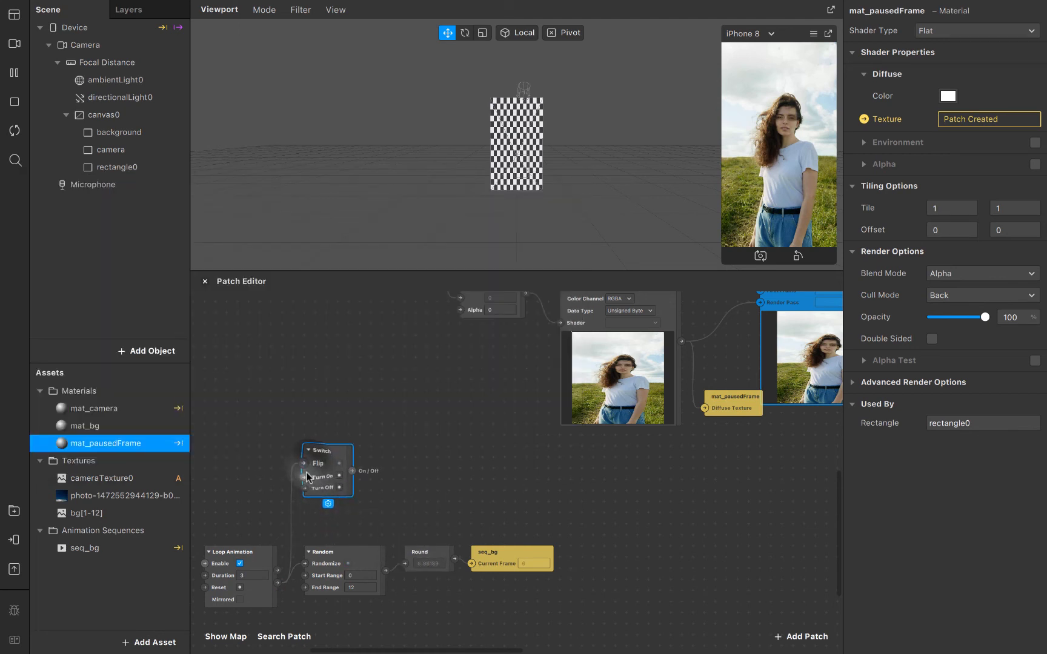
# Step: Connect the Switch patch's On/Off output directly to the Mix patch's Alpha
pyautogui.click(304, 478)
pyautogui.click(306, 464)
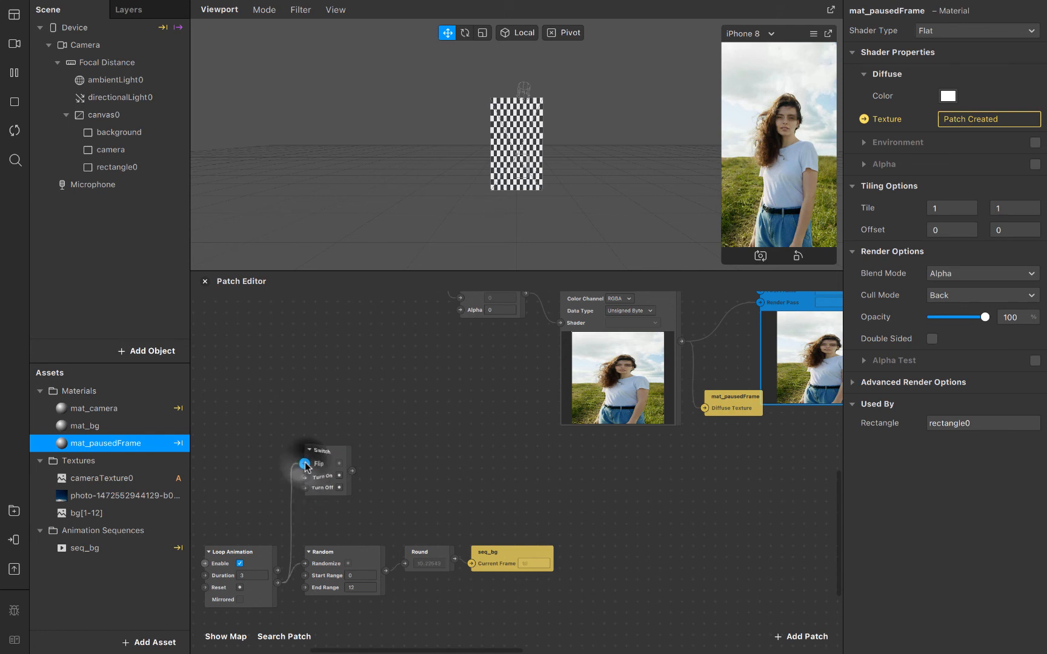
pyautogui.click(351, 470)
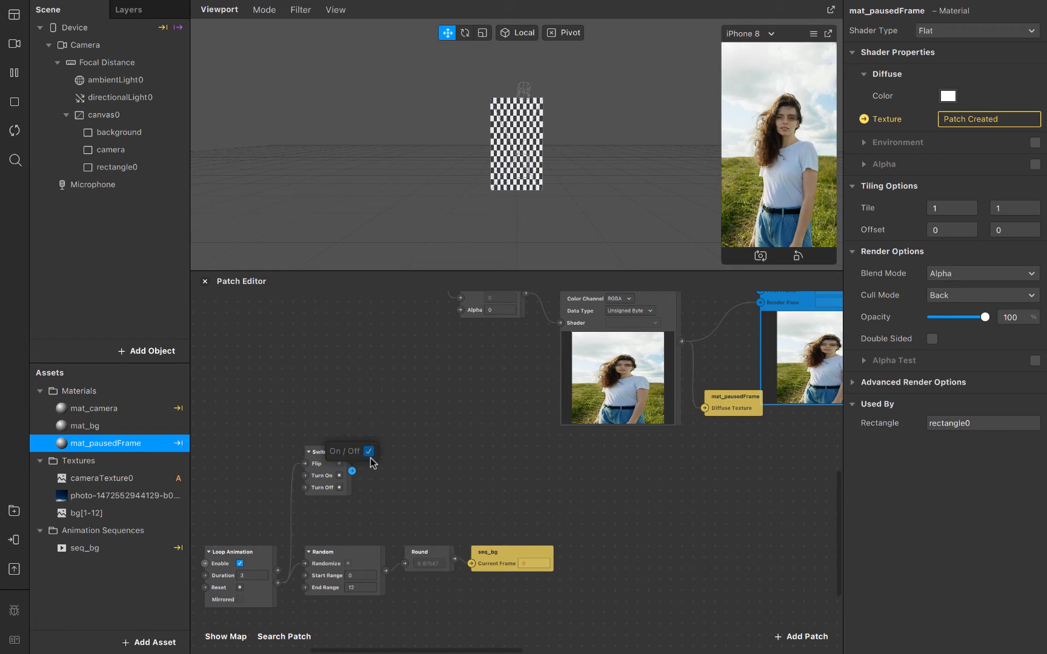
pyautogui.moveTo(352, 470); pyautogui.dragTo(467, 326)
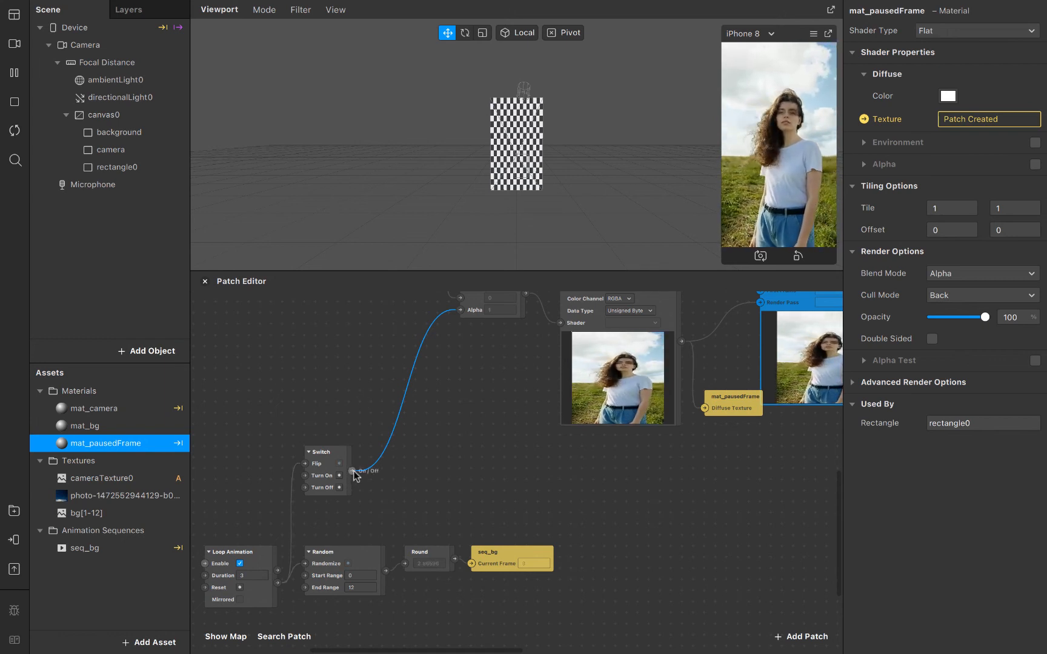
# Step: Add a Not patch after the Switch, connect its output to the Mix patch's Alpha, and restart the effect
pyautogui.moveTo(355, 475); pyautogui.dragTo(381, 483)
pyautogui.write('not')
pyautogui.press('Return')
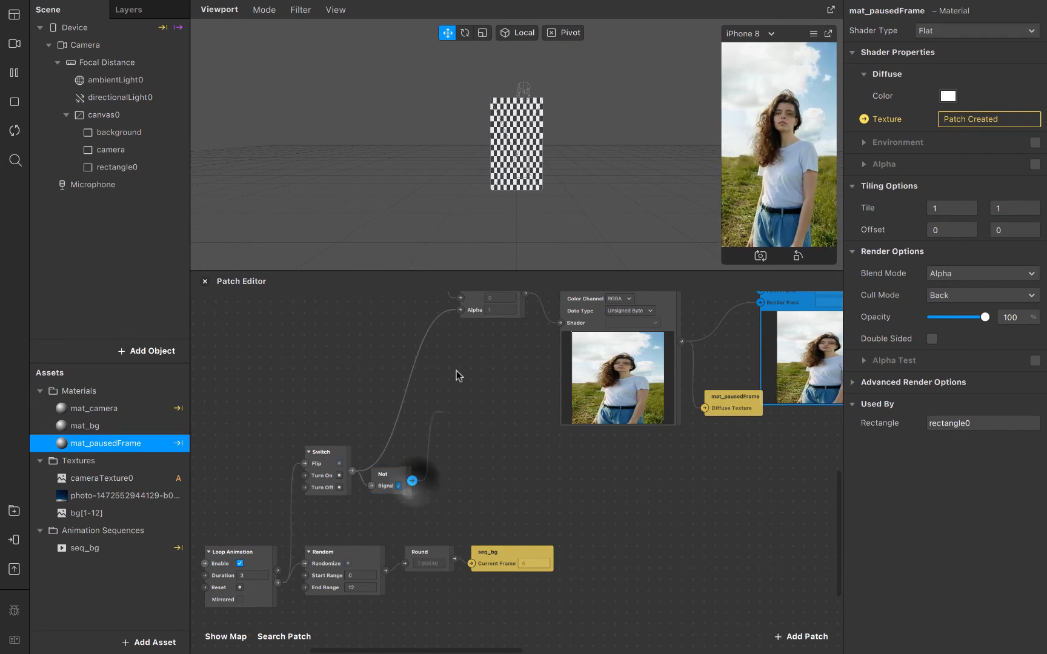
pyautogui.moveTo(413, 482); pyautogui.dragTo(459, 310)
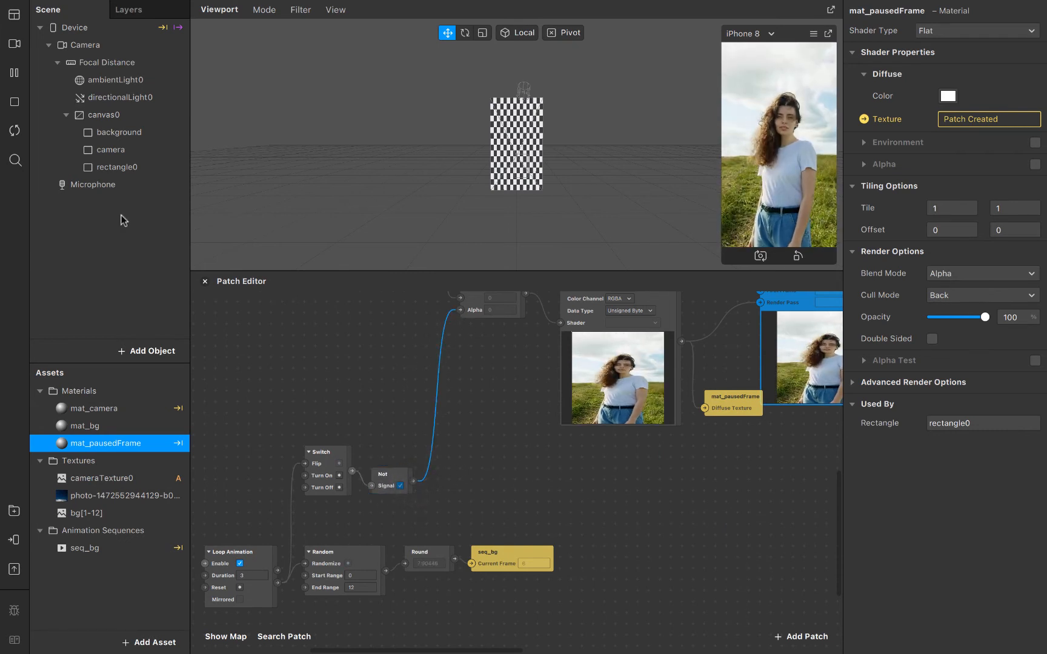
pyautogui.click(15, 131)
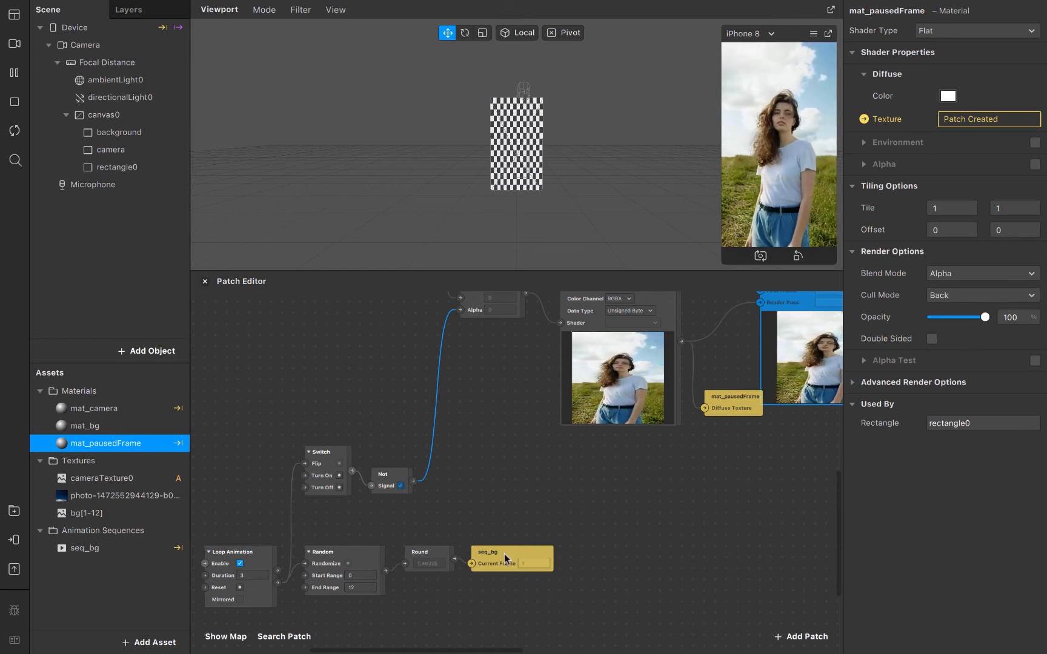
# Step: Add a Sender patch connected to the Not patch's output
pyautogui.scroll(-3, 494, 514)
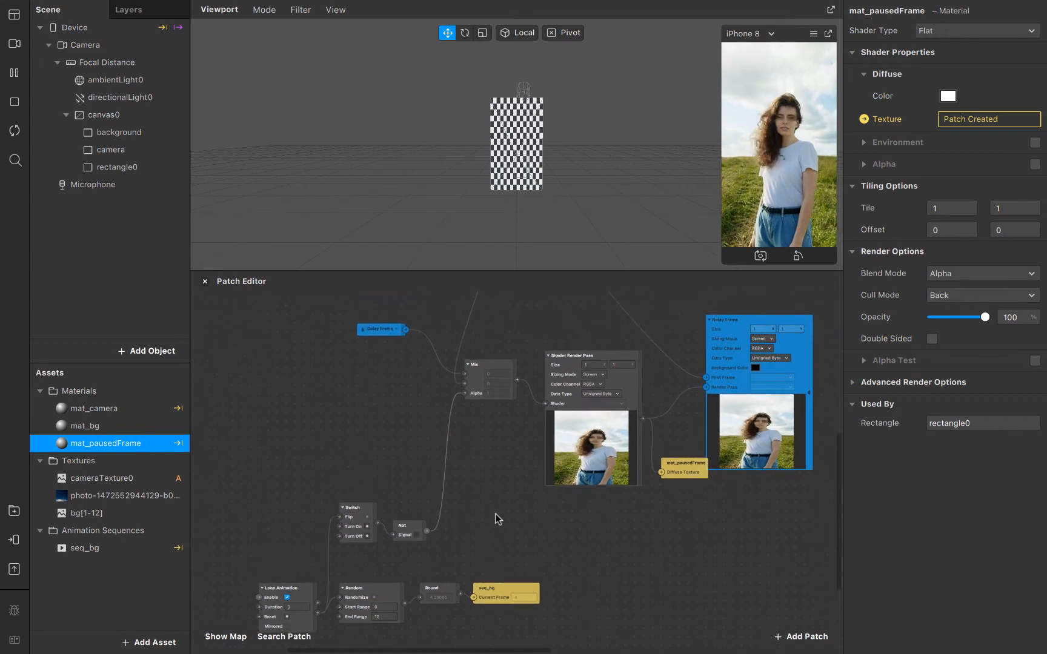
pyautogui.scroll(-2, 395, 454)
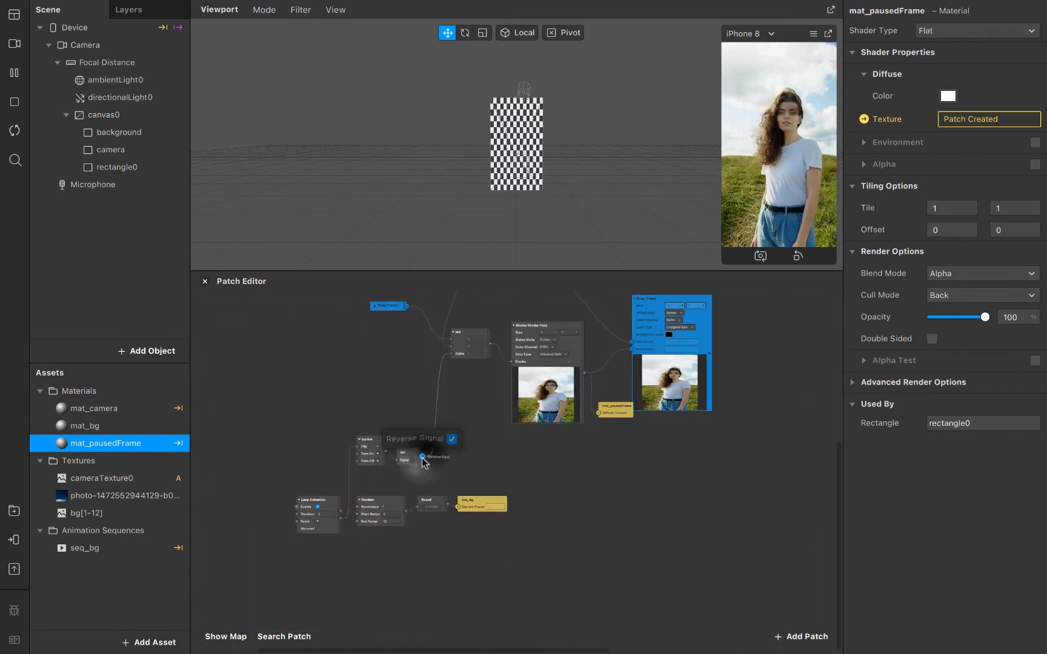
pyautogui.scroll(3, 422, 459)
pyautogui.moveTo(422, 458); pyautogui.dragTo(453, 462)
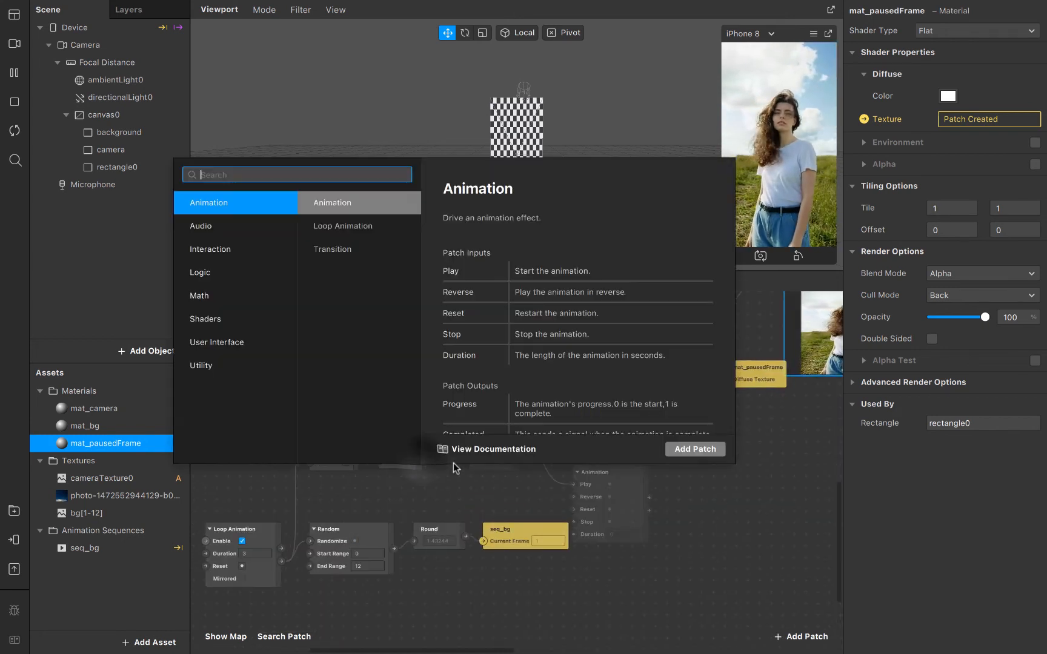
pyautogui.write('sen')
pyautogui.press('Return')
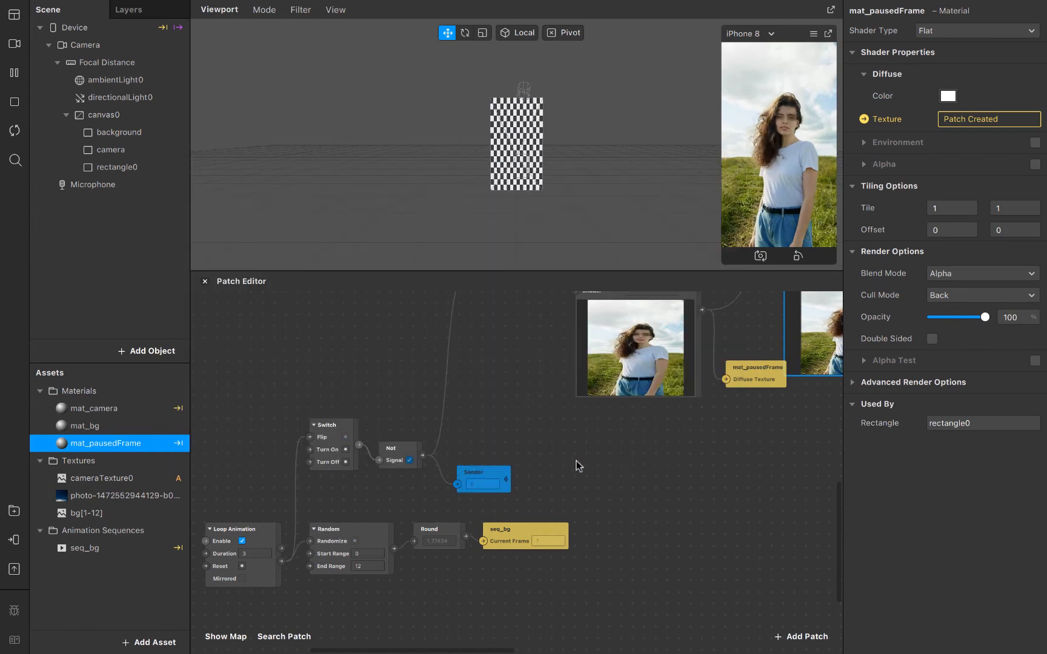
# Step: Examine how the Delay Frame sender and receiver link into the Mix patch, and the new Sender after the Not patch
pyautogui.hscroll(3, 606, 466)
pyautogui.scroll(3, 785, 372)
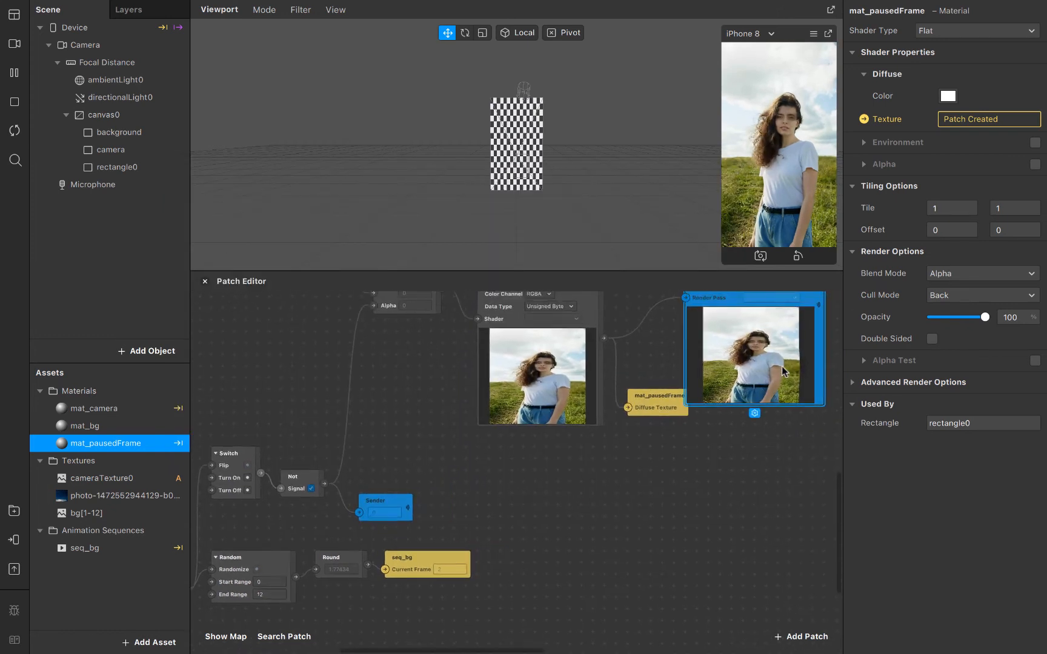
pyautogui.keyDown('ctrl'); pyautogui.scroll(5, 795, 344); pyautogui.keyUp('ctrl')
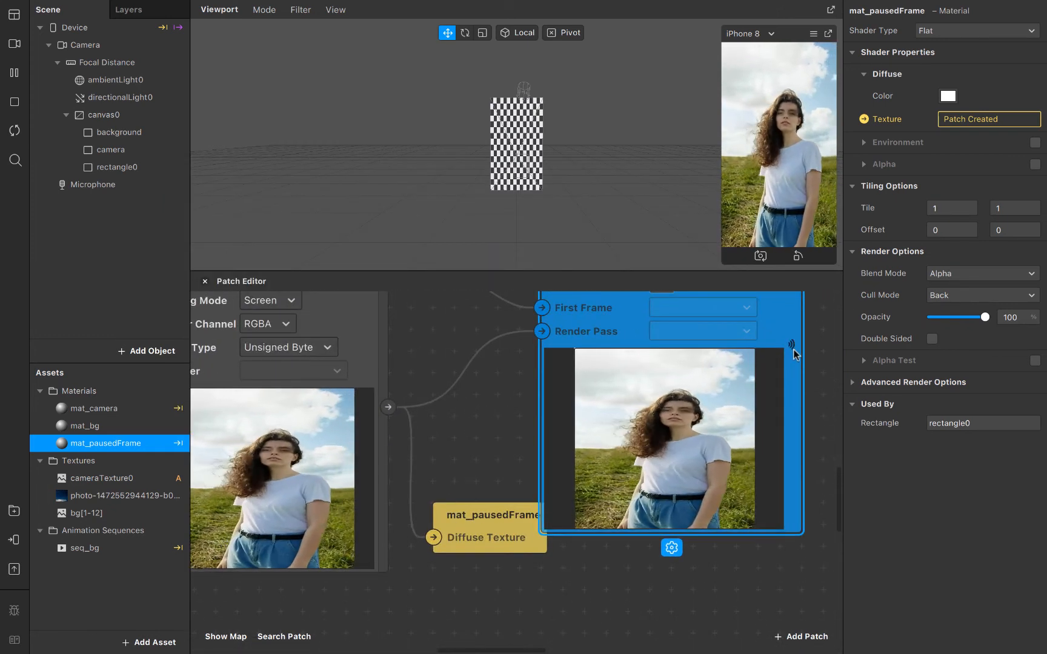
pyautogui.hscroll(-10, 483, 416)
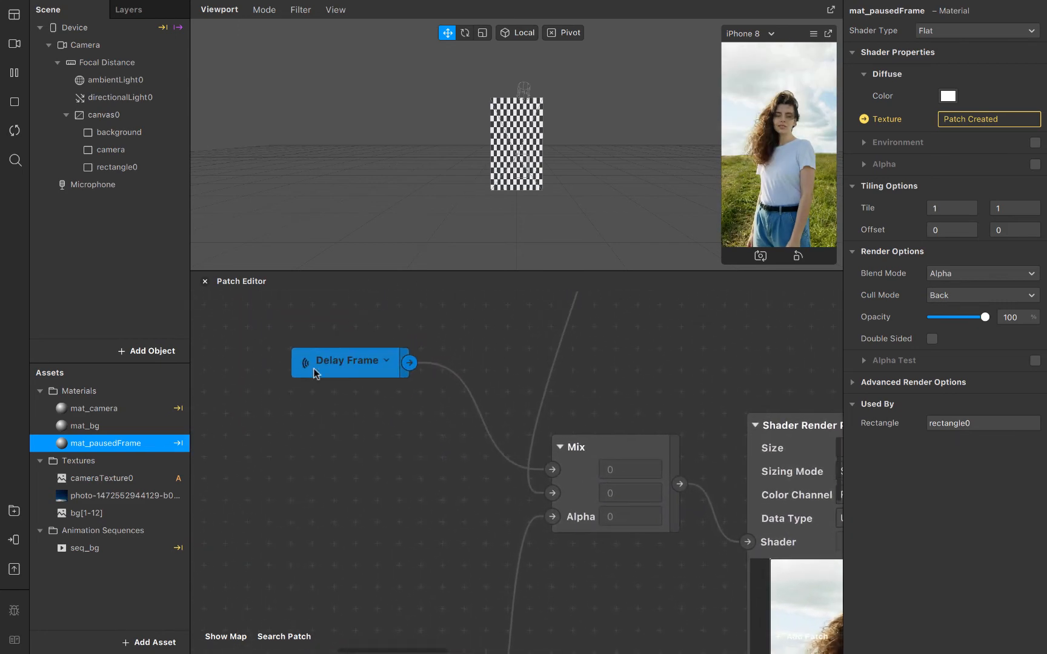
pyautogui.keyDown('ctrl'); pyautogui.scroll(-5, 418, 460); pyautogui.keyUp('ctrl')
pyautogui.scroll(-3, 418, 460)
pyautogui.keyDown('ctrl'); pyautogui.scroll(4, 418, 460); pyautogui.keyUp('ctrl')
pyautogui.scroll(-1, 418, 460)
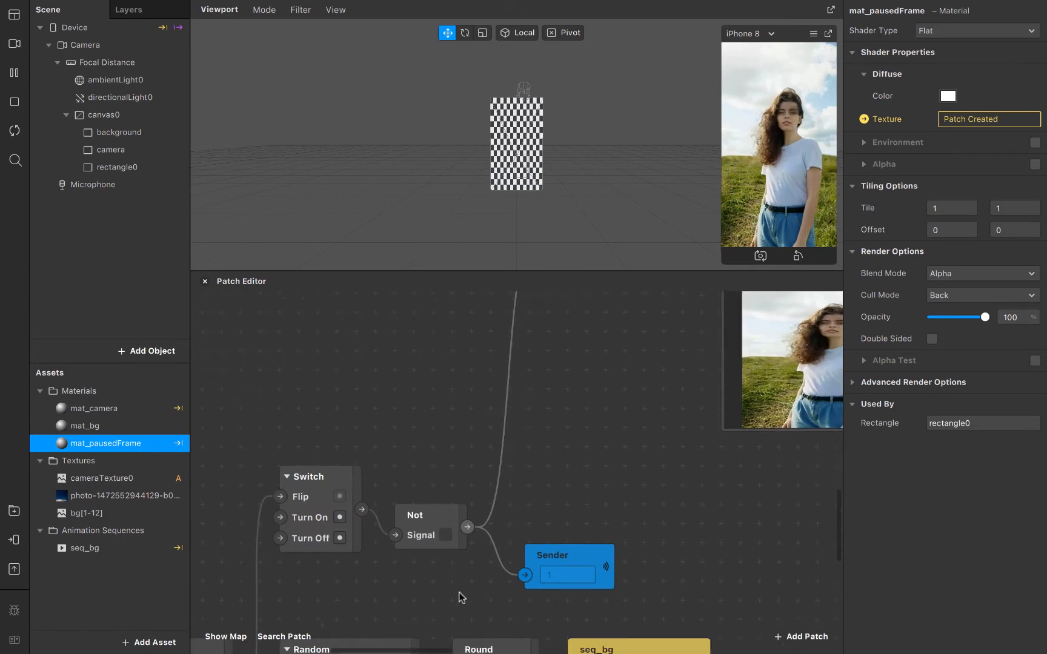
pyautogui.scroll(-2, 461, 598)
pyautogui.rightClick(453, 497)
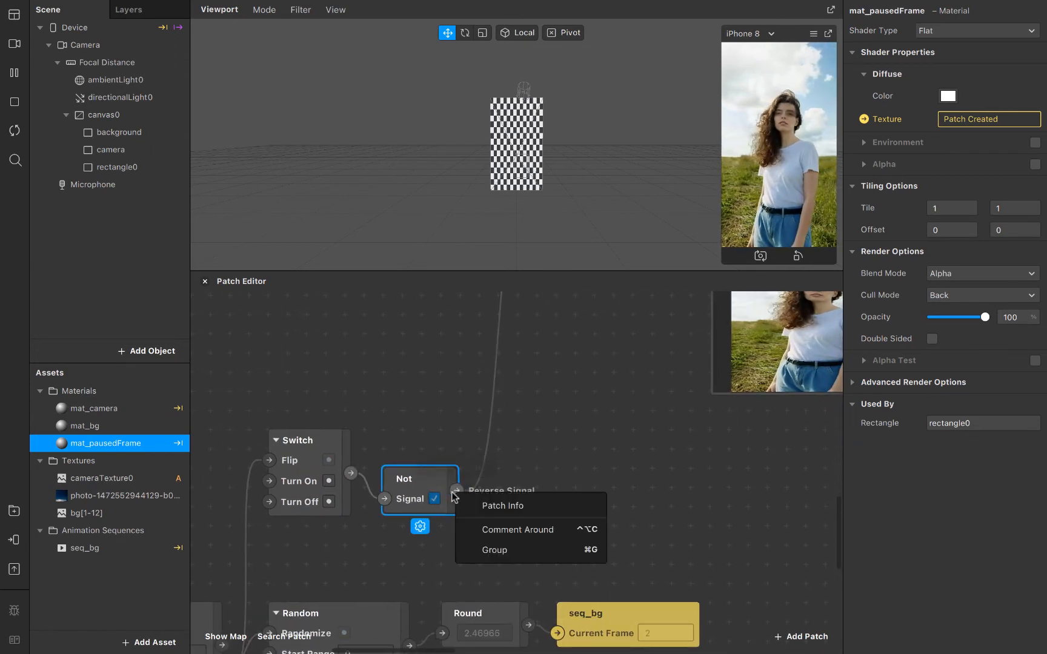
pyautogui.click(519, 433)
pyautogui.scroll(2, 537, 421)
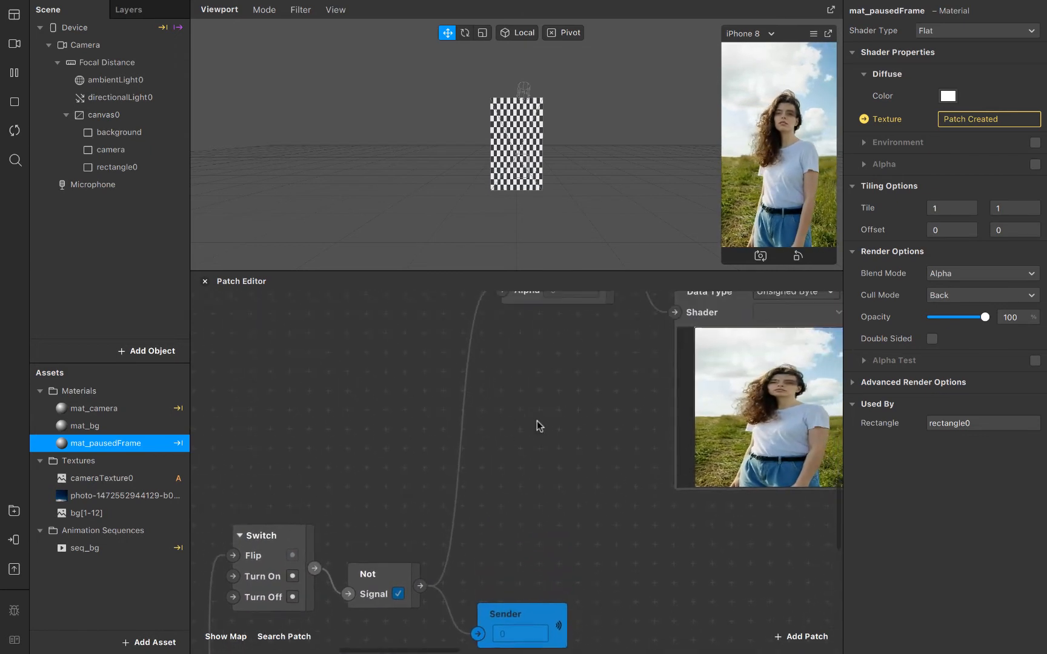
pyautogui.keyDown('ctrl'); pyautogui.scroll(-3, 515, 466); pyautogui.keyUp('ctrl')
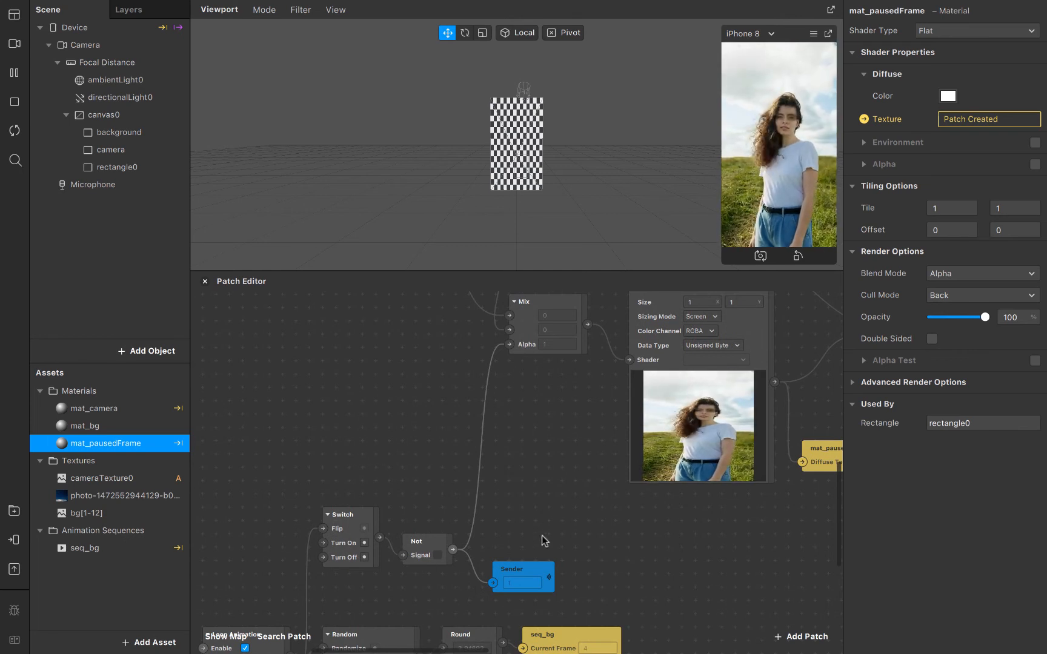
# Step: Rename the Sender patch connected to the Not patch as timer_vale
pyautogui.scroll(-6, 541, 535)
pyautogui.hscroll(5, 541, 535)
pyautogui.scroll(4, 541, 535)
pyautogui.hscroll(-4, 541, 535)
pyautogui.scroll(1, 541, 536)
pyautogui.hscroll(-2, 542, 536)
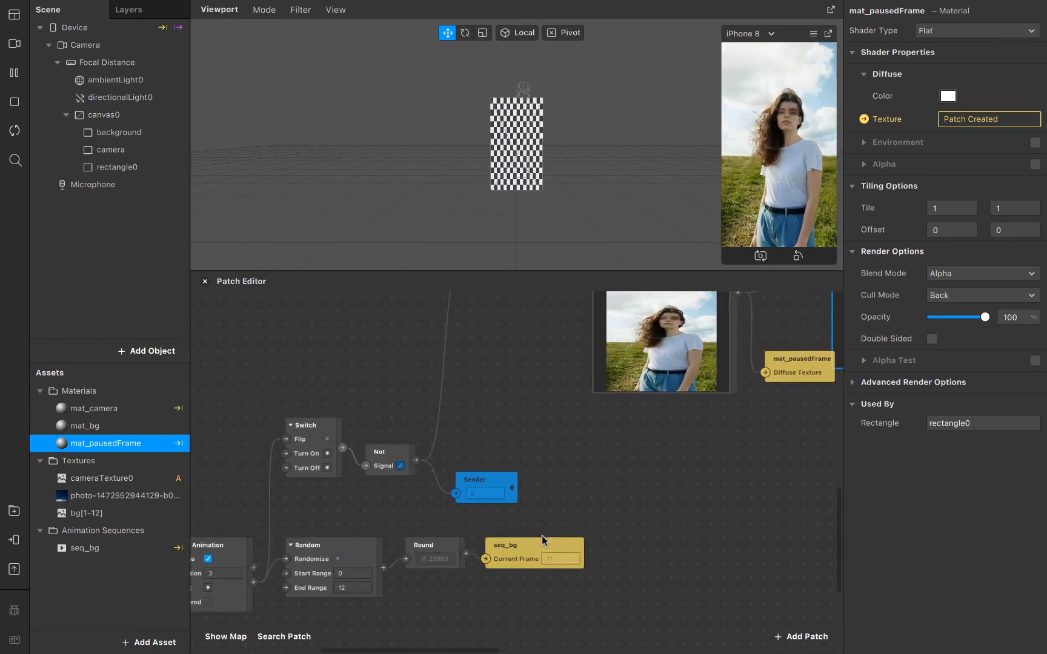
pyautogui.click(477, 484)
pyautogui.click(476, 485)
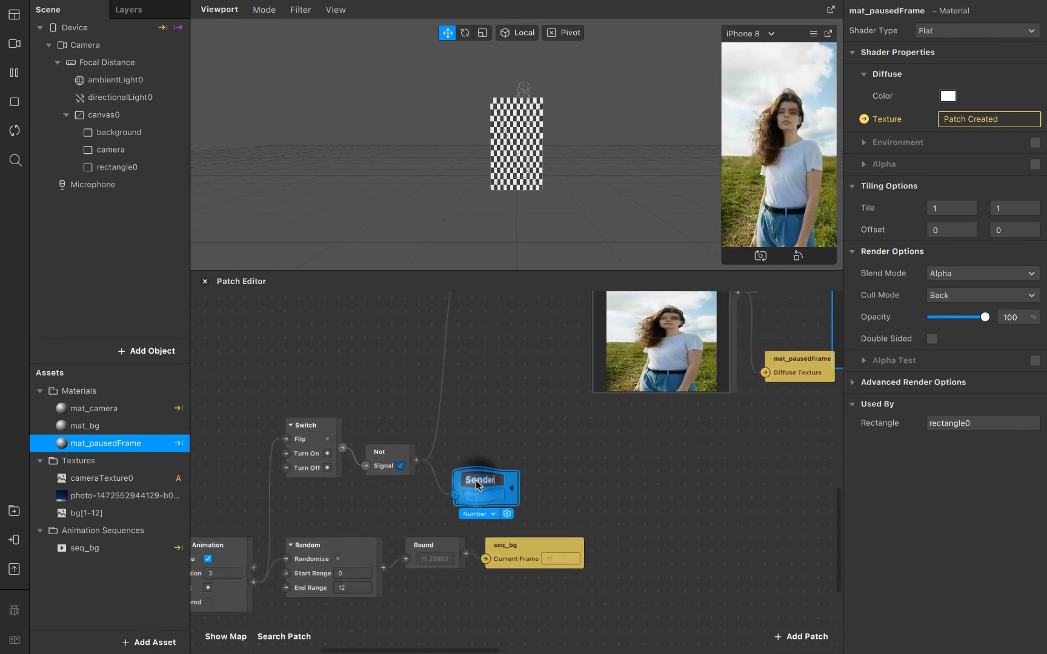
pyautogui.write('timer_vale')
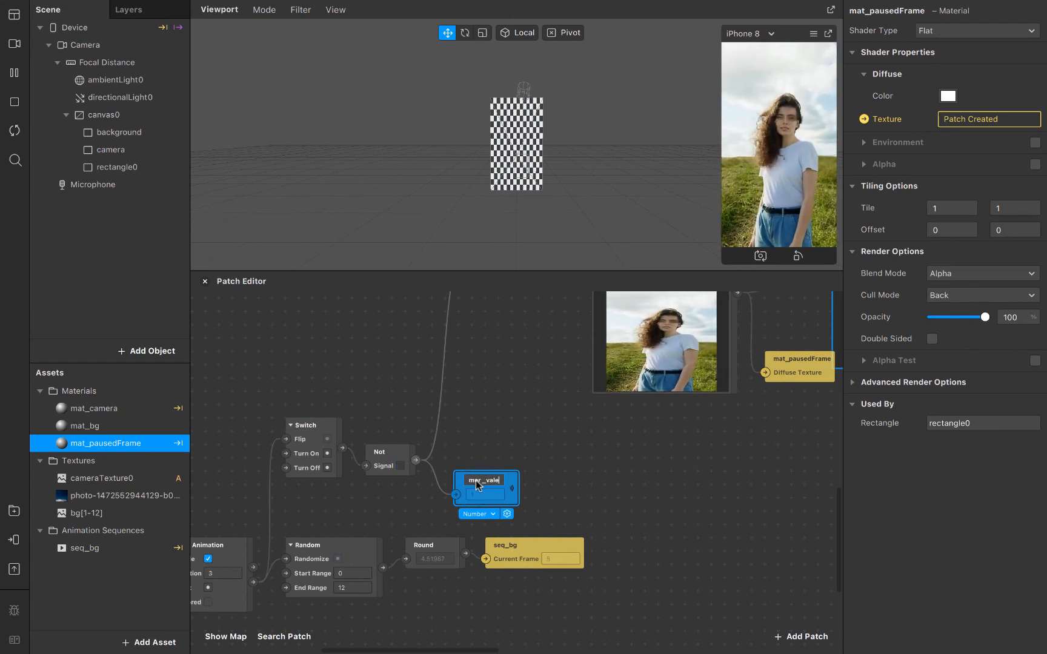
pyautogui.press('Return')
pyautogui.scroll(-1, 475, 480)
pyautogui.hscroll(-1, 475, 479)
pyautogui.scroll(-1, 475, 479)
pyautogui.hscroll(-2, 475, 480)
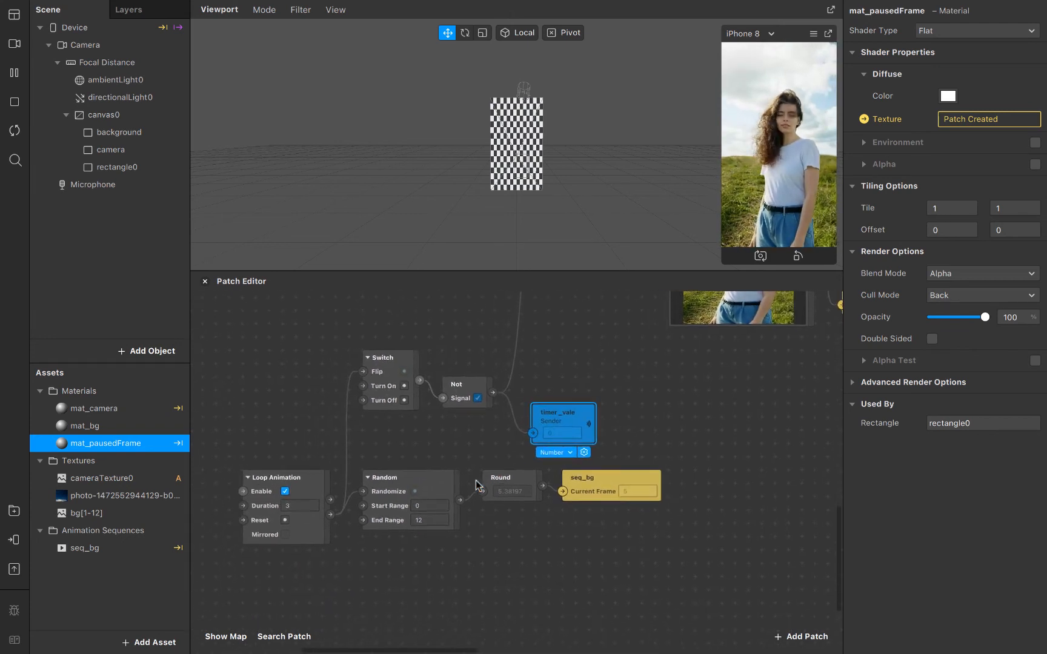
# Step: Make a receiver from the timer_vale sender, place it beside the Mix patch and connect it to the Mix's Alpha
pyautogui.rightClick(587, 426)
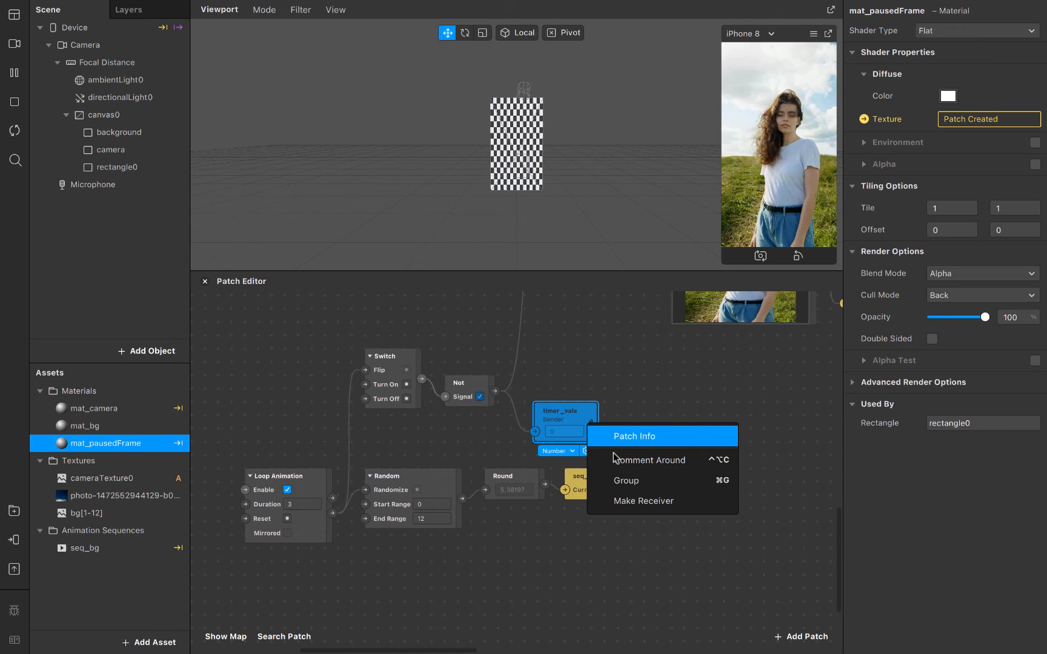
pyautogui.click(640, 498)
pyautogui.scroll(-3, 638, 499)
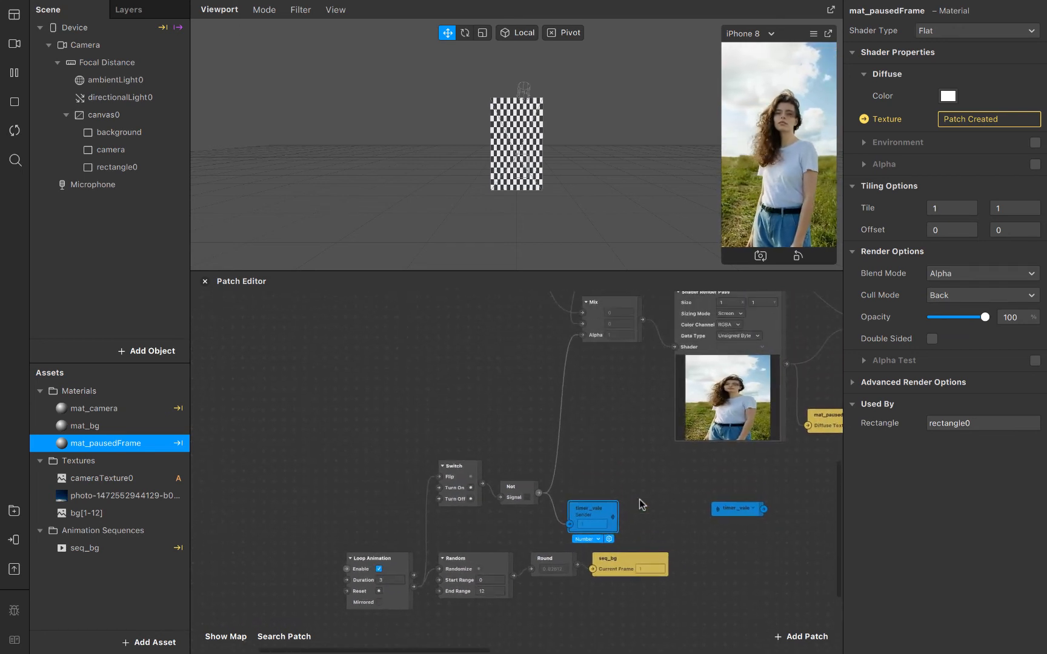
pyautogui.click(725, 513)
pyautogui.moveTo(725, 502)
pyautogui.mouseDown()
pyautogui.moveTo(511, 339)
pyautogui.moveTo(580, 339)
pyautogui.mouseUp()
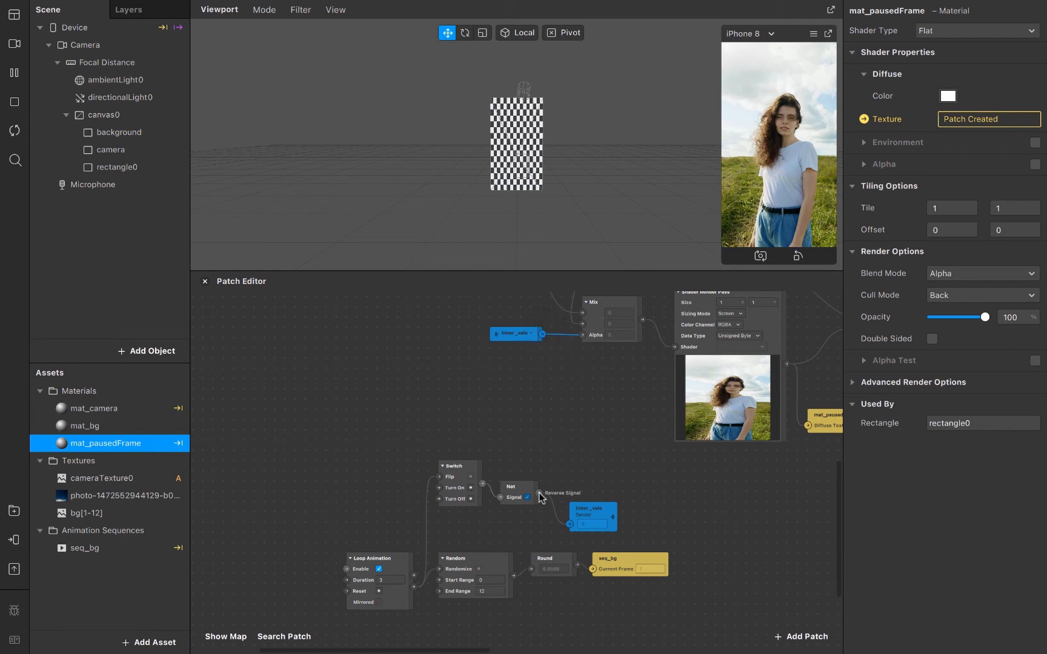
pyautogui.moveTo(539, 492); pyautogui.dragTo(569, 524)
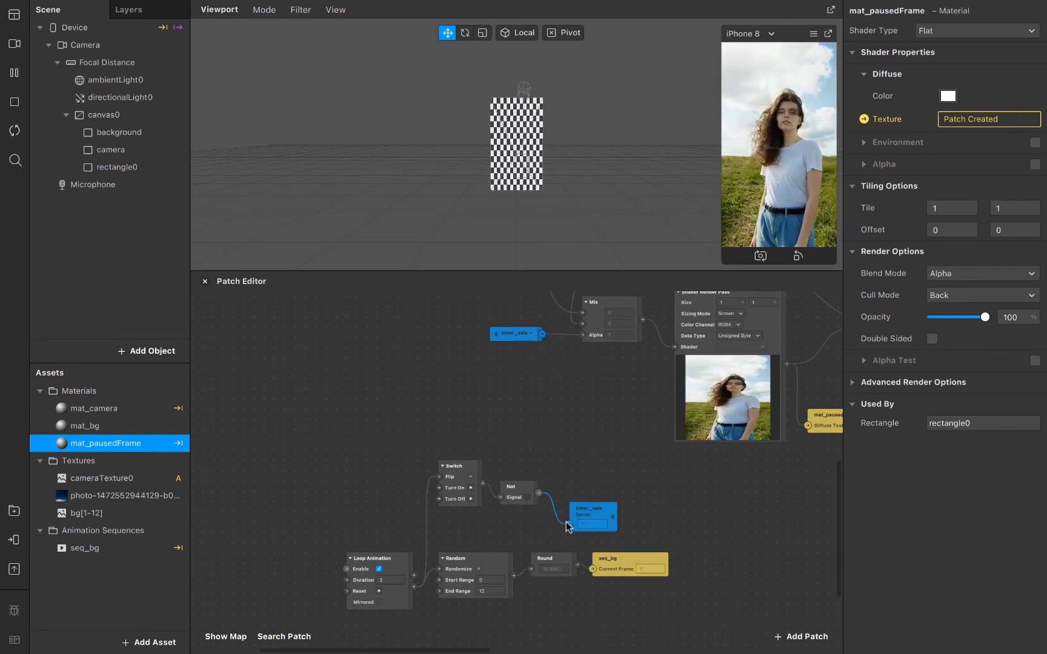
pyautogui.click(586, 515)
pyautogui.click(510, 337)
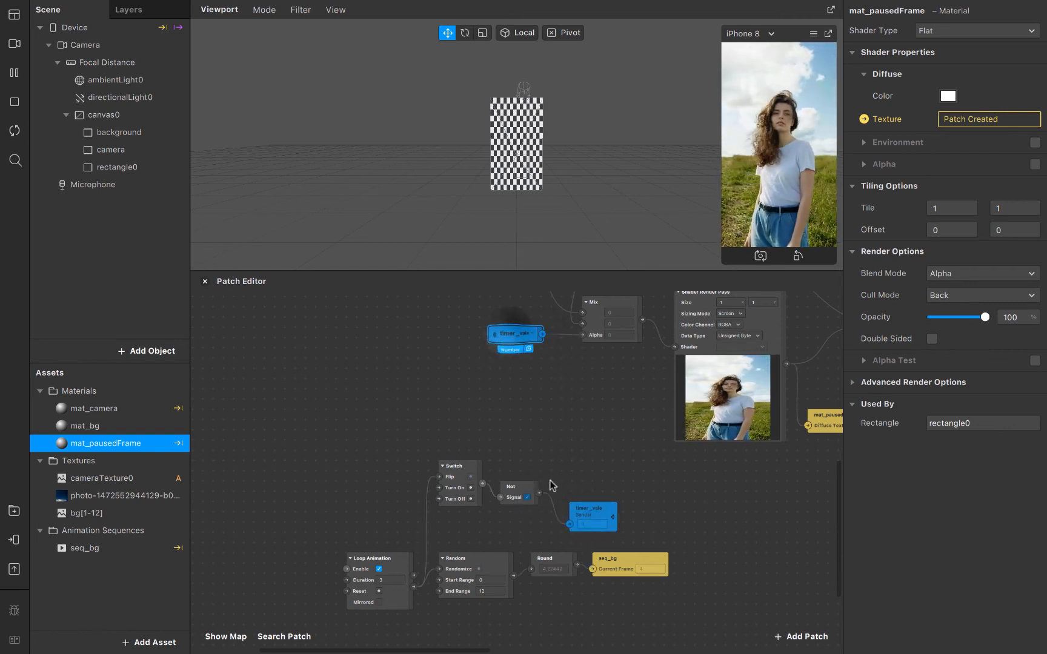
pyautogui.moveTo(539, 492); pyautogui.dragTo(570, 387)
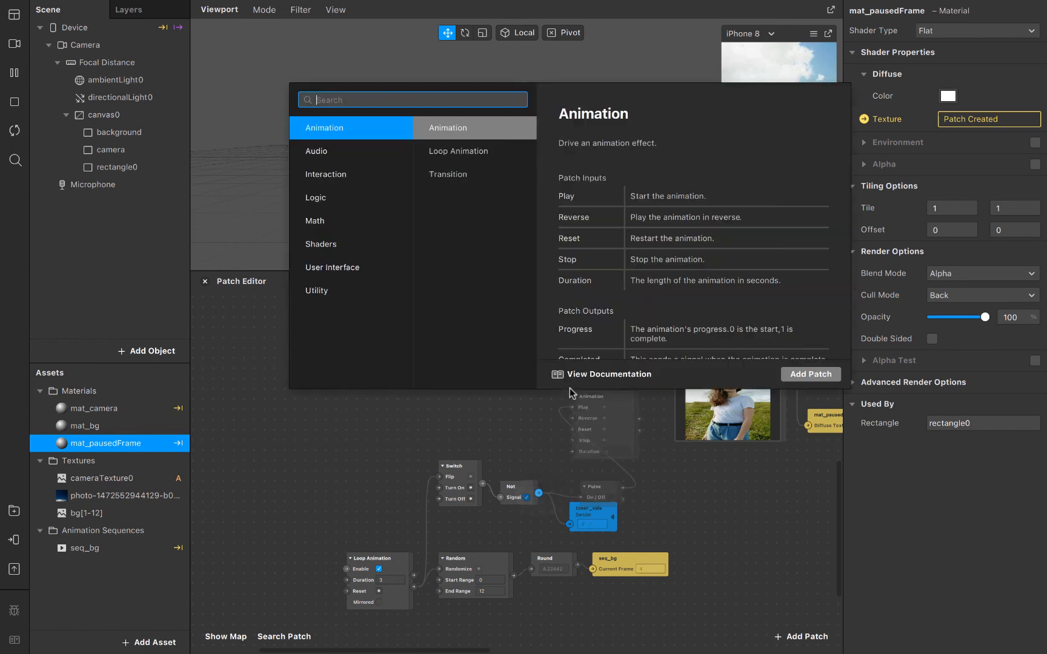
pyautogui.click(560, 421)
pyautogui.moveTo(538, 493); pyautogui.dragTo(578, 371)
pyautogui.click(596, 448)
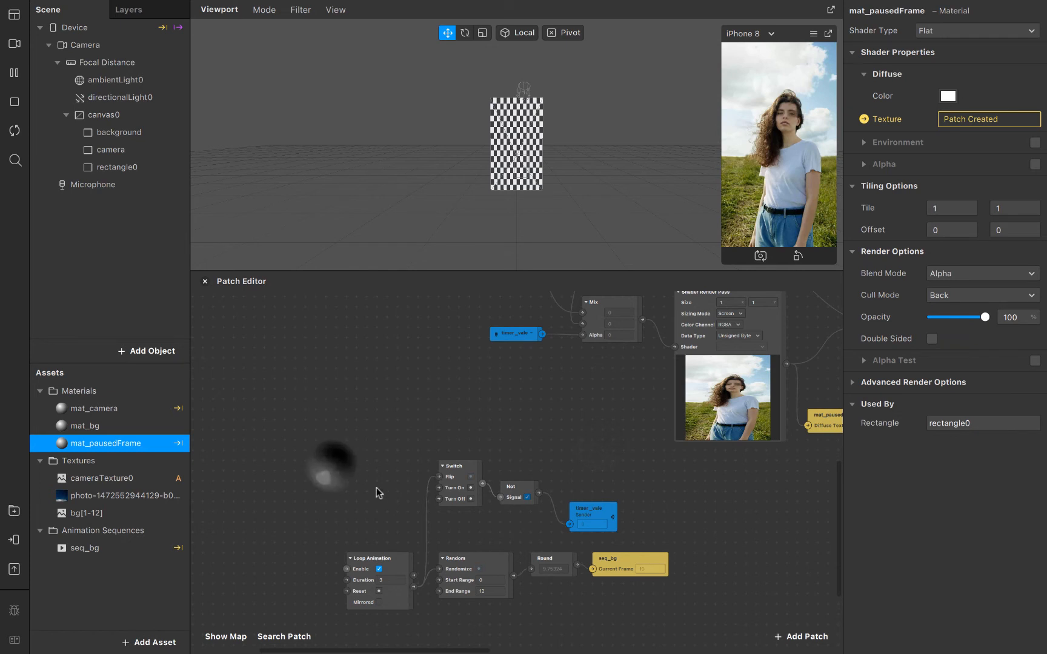
# Step: Move the Loop Animation, Random, Round, seq_bg, Switch, Not and timer_vale sender patches together down and to the left
pyautogui.moveTo(333, 465); pyautogui.dragTo(662, 610)
pyautogui.scroll(-5, 614, 565)
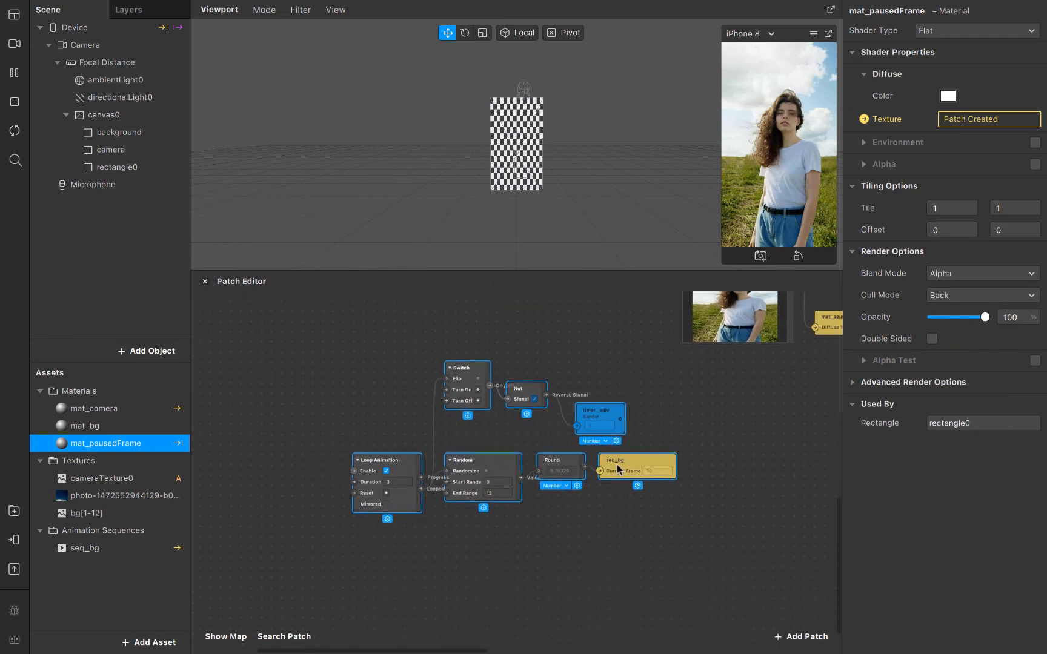
pyautogui.moveTo(618, 469); pyautogui.dragTo(485, 559)
pyautogui.click(487, 594)
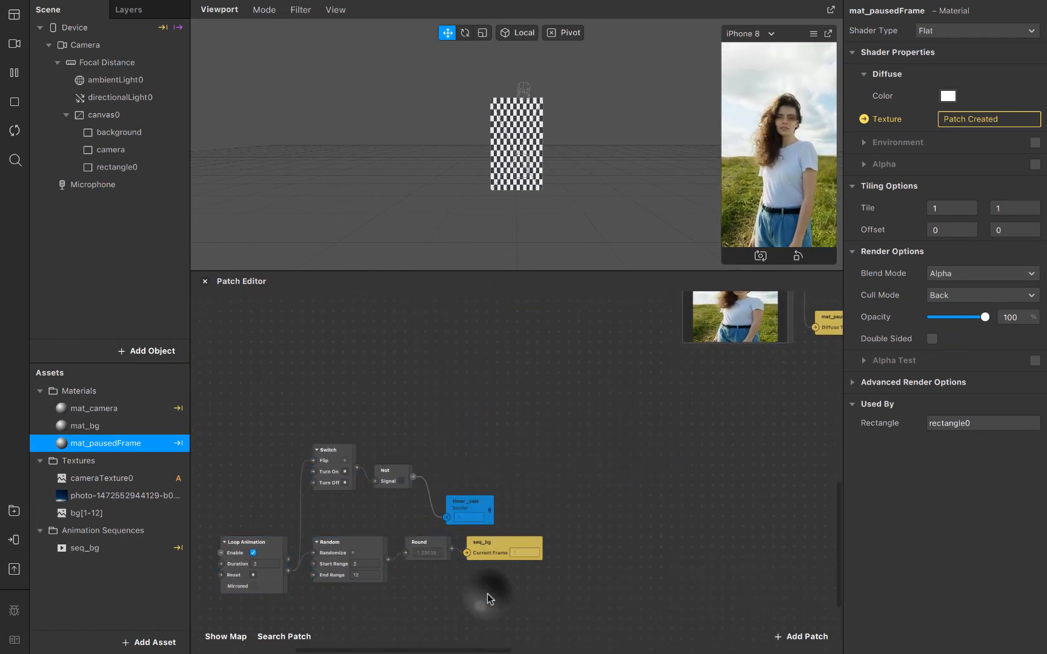
# Step: Shift the whole timer and background patch group further down, clearing space beneath the Mix and Shader Render Pass patches
pyautogui.scroll(5, 567, 469)
pyautogui.hscroll(5, 567, 470)
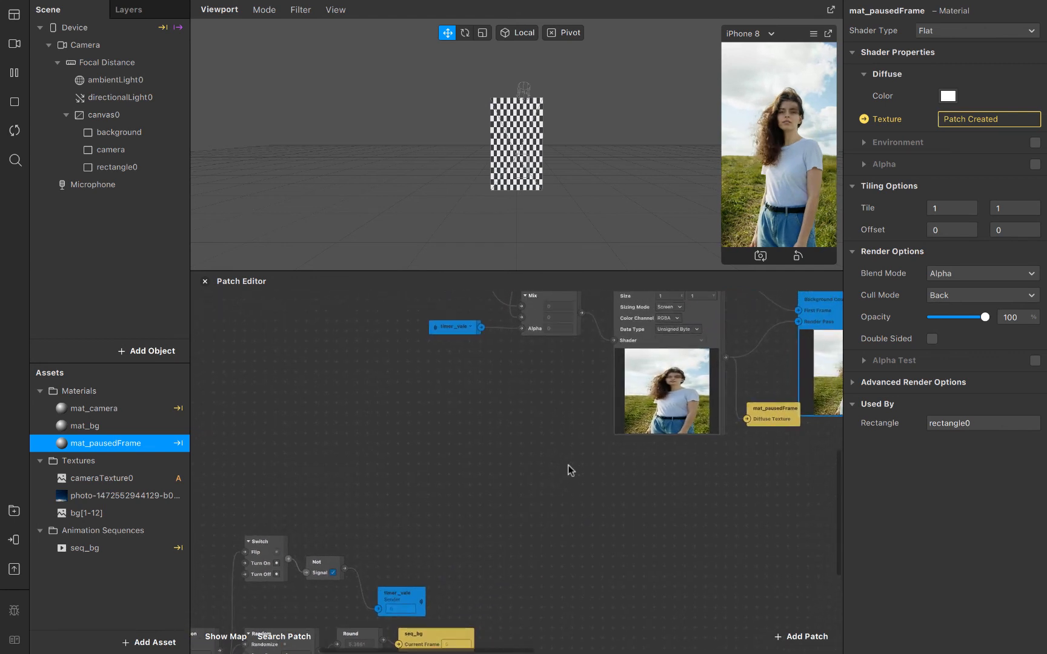
pyautogui.keyDown('ctrl'); pyautogui.scroll(-3, 570, 469); pyautogui.keyUp('ctrl')
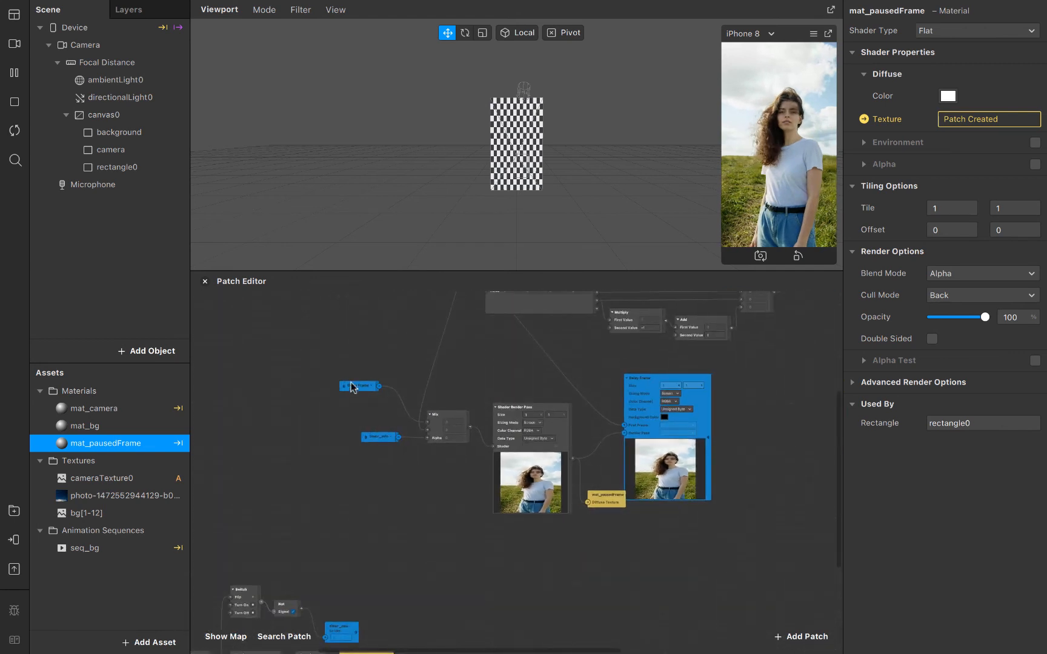
pyautogui.moveTo(262, 367); pyautogui.dragTo(751, 485)
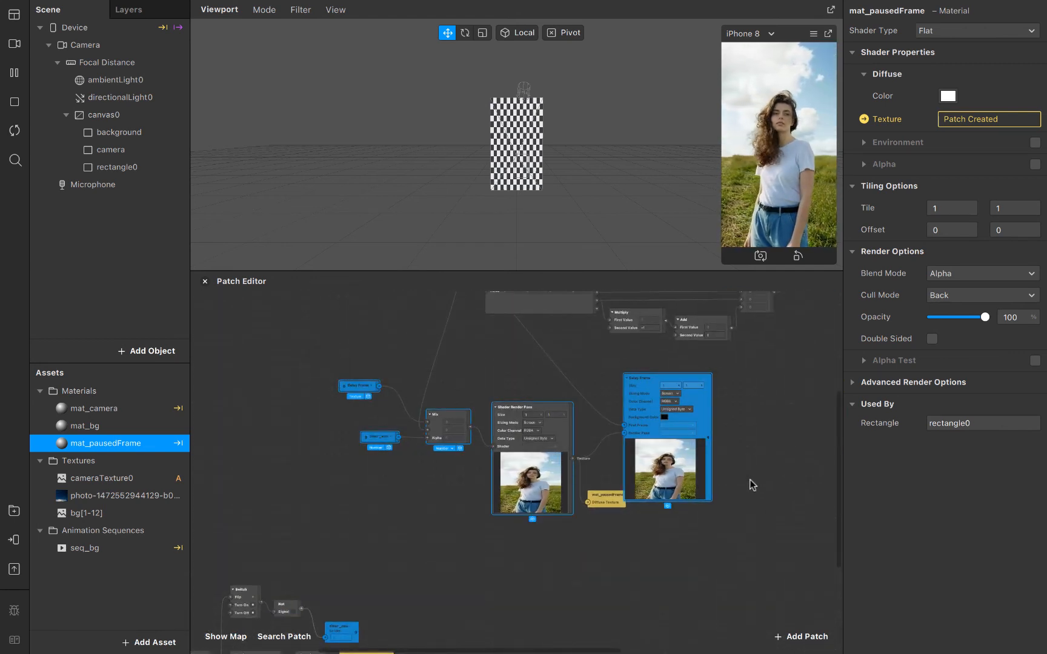
pyautogui.scroll(-5, 750, 484)
pyautogui.hscroll(-3, 750, 485)
pyautogui.moveTo(209, 463); pyautogui.dragTo(498, 634)
pyautogui.moveTo(412, 560); pyautogui.dragTo(382, 626)
pyautogui.click(382, 626)
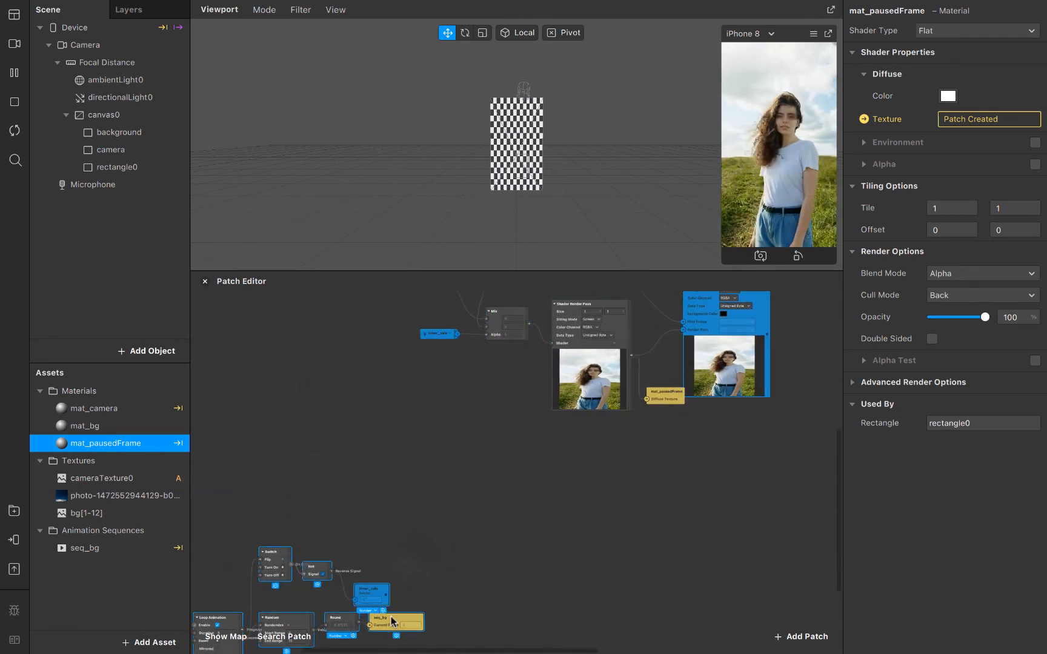
# Step: Duplicate the Delay Frame and timer_vale receivers, Mix, Shader Render Pass and Delay Frame patches, and place the copies below the originals
pyautogui.scroll(-2, 526, 499)
pyautogui.hscroll(-2, 526, 499)
pyautogui.scroll(4, 547, 419)
pyautogui.hscroll(3, 547, 420)
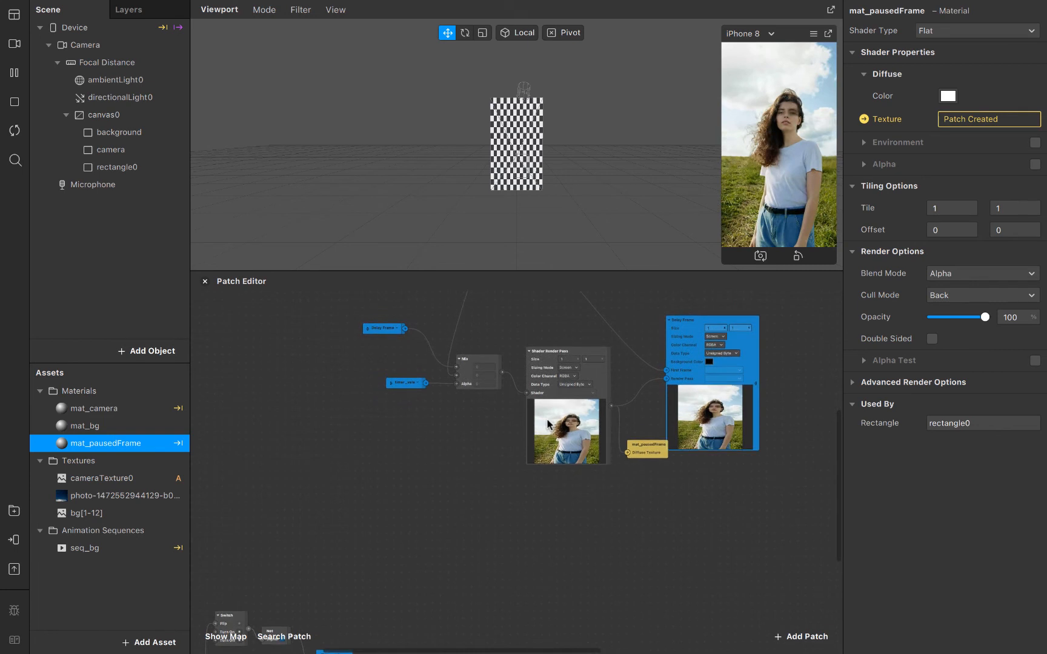
pyautogui.click(50, 592)
pyautogui.click(376, 489)
pyautogui.moveTo(315, 321); pyautogui.dragTo(734, 478)
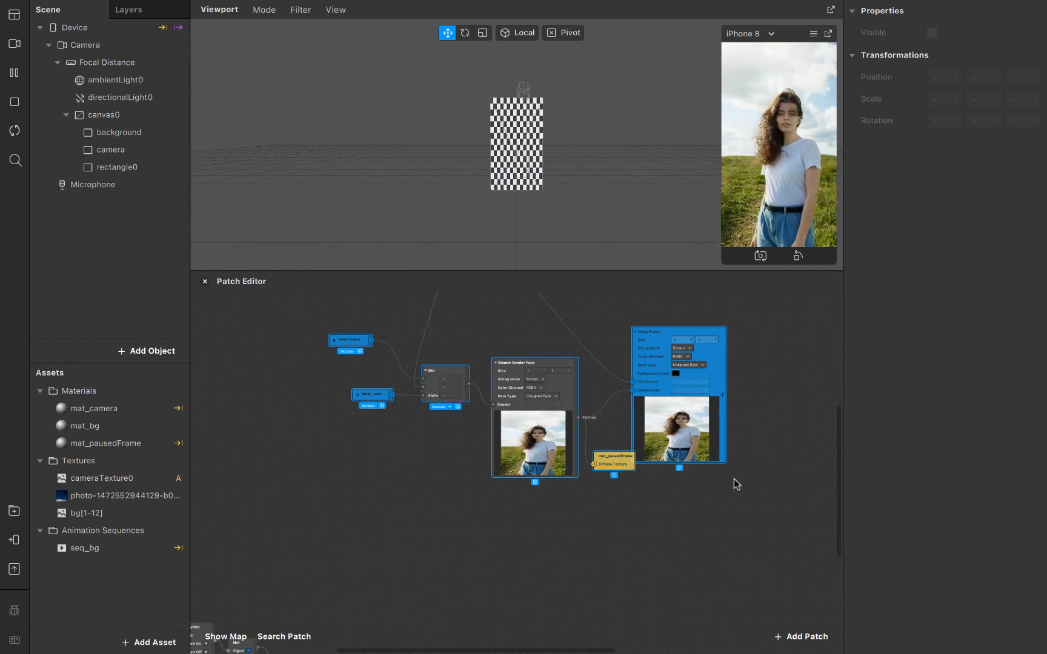
pyautogui.press('super+d')
pyautogui.moveTo(573, 400); pyautogui.dragTo(560, 556)
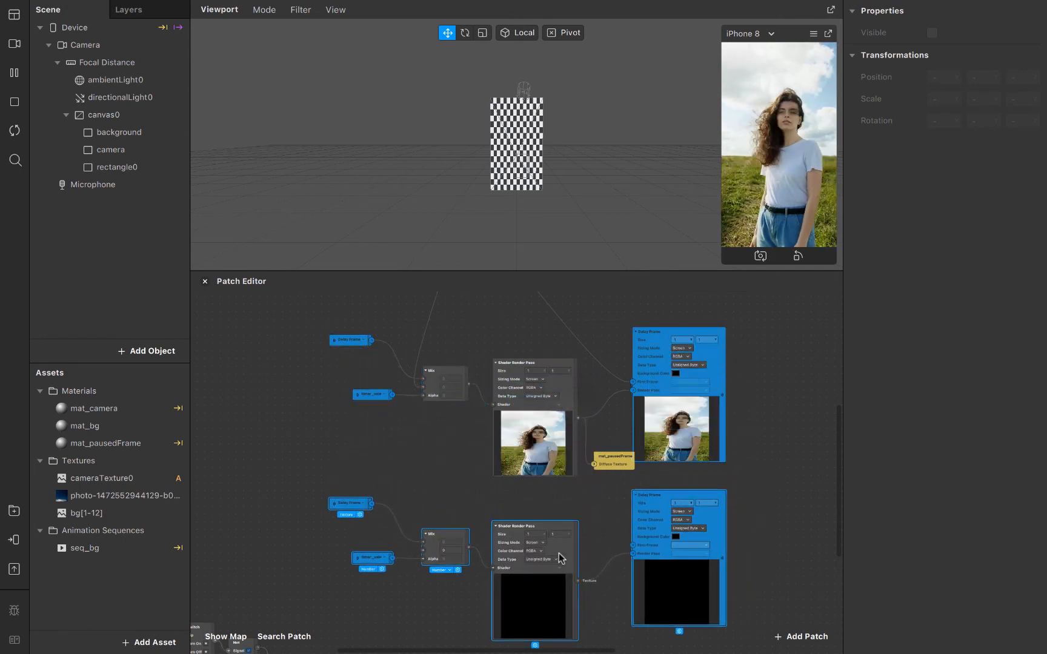
# Step: Rename the duplicated Delay Frame sender patch as Delay Frame-2
pyautogui.scroll(-3, 558, 553)
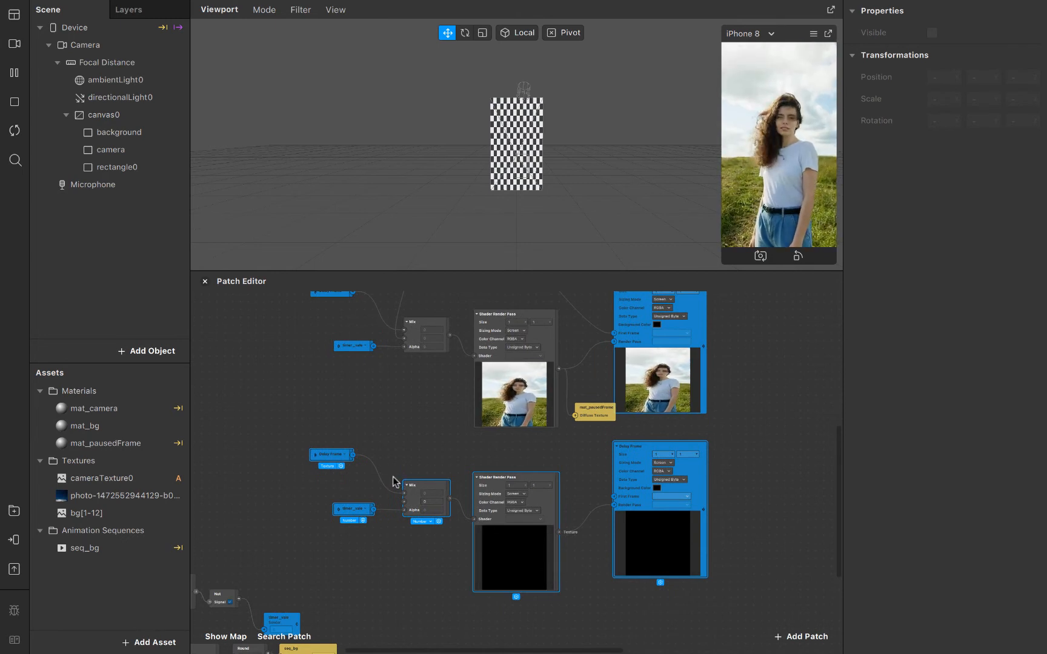
pyautogui.scroll(-5, 442, 575)
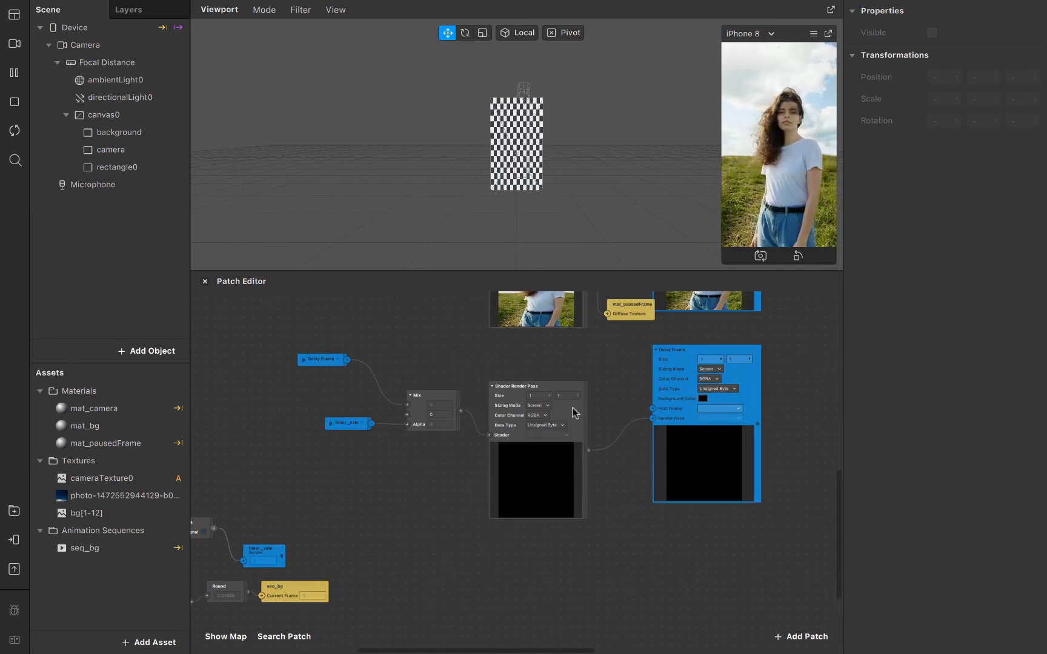
pyautogui.scroll(5, 591, 416)
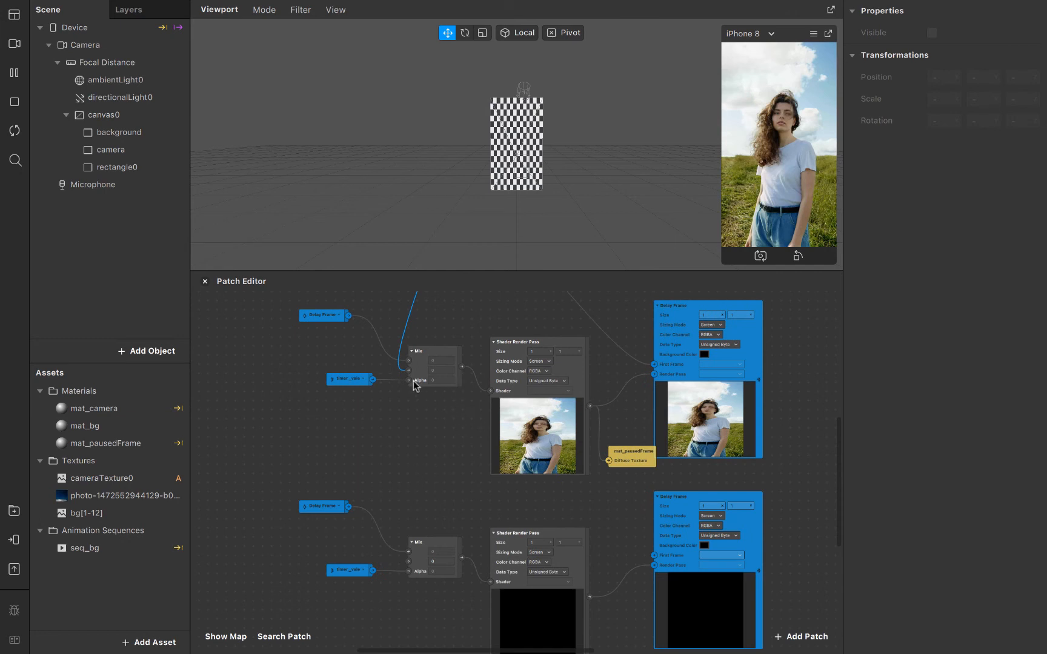
pyautogui.scroll(6, 416, 386)
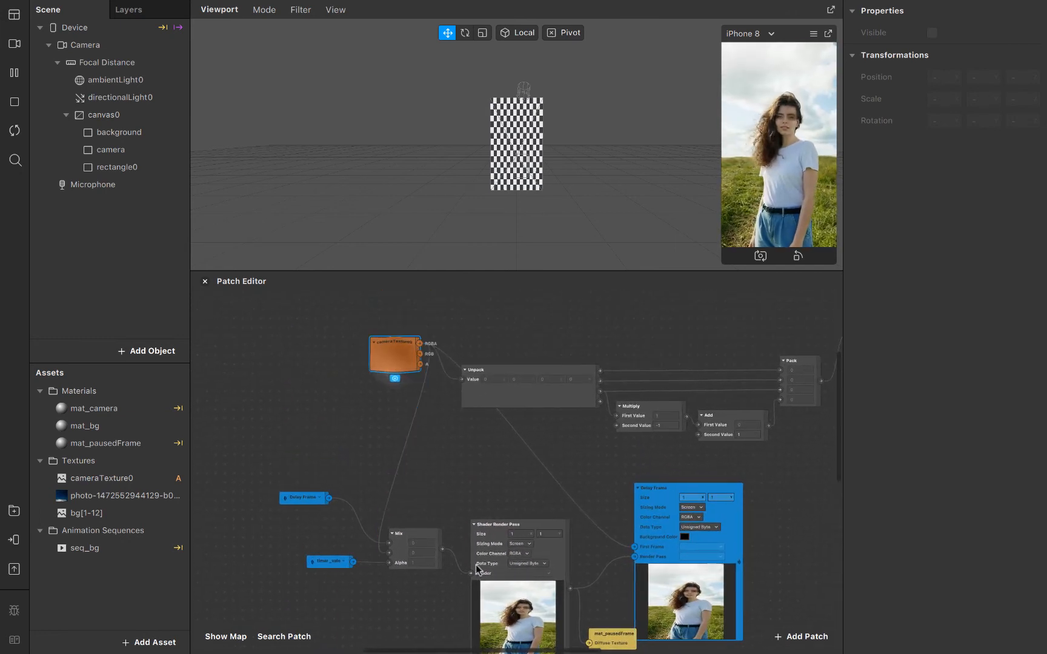
pyautogui.scroll(-7, 476, 568)
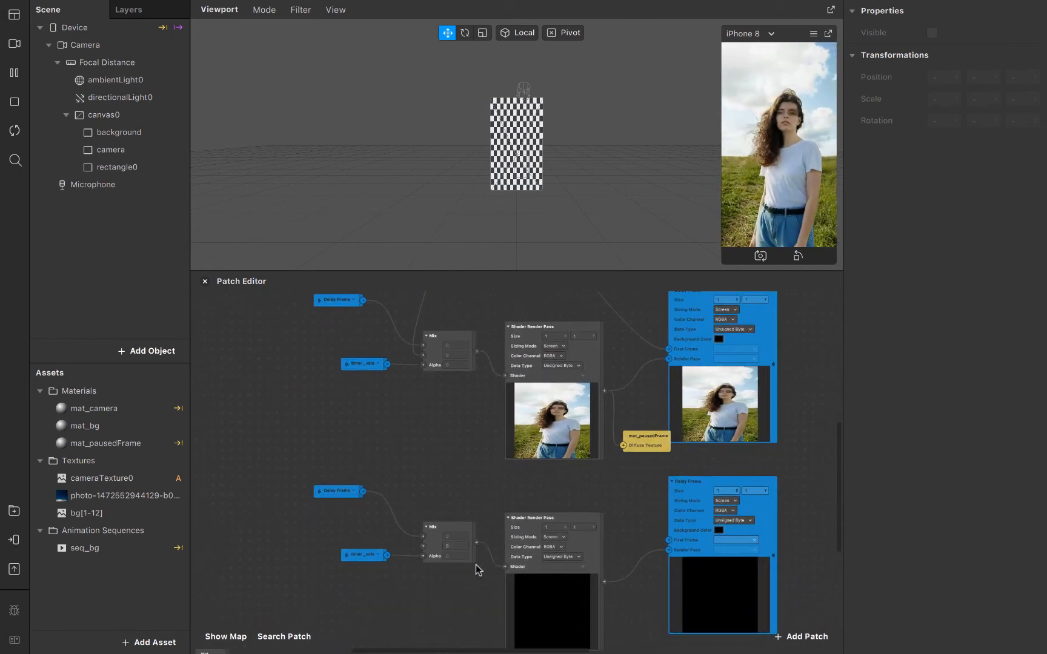
pyautogui.scroll(-1, 476, 518)
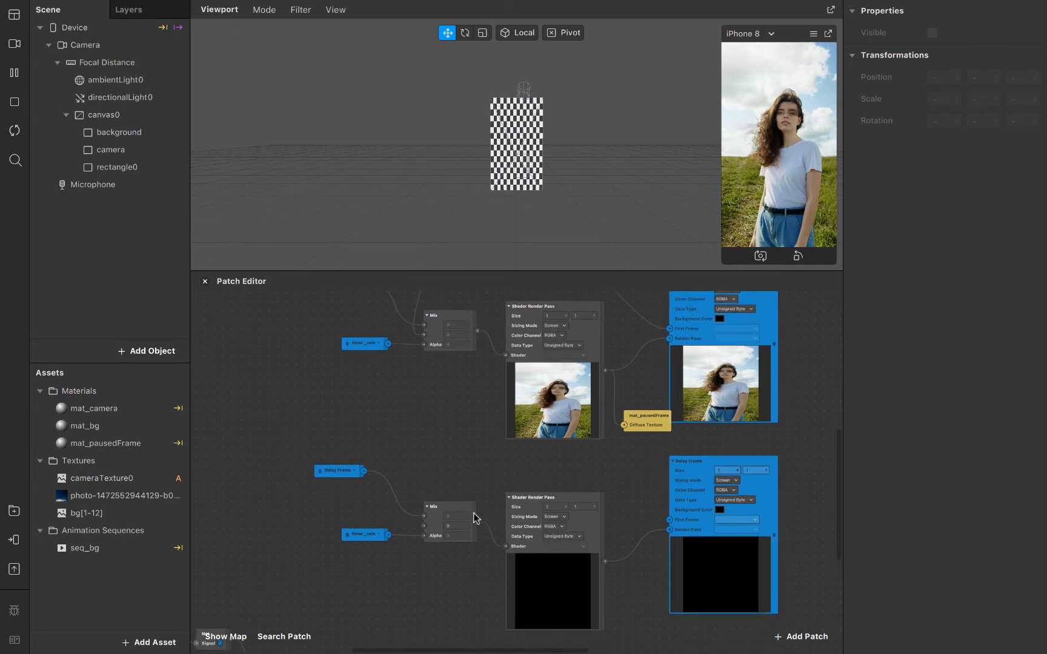
pyautogui.click(350, 471)
pyautogui.click(694, 464)
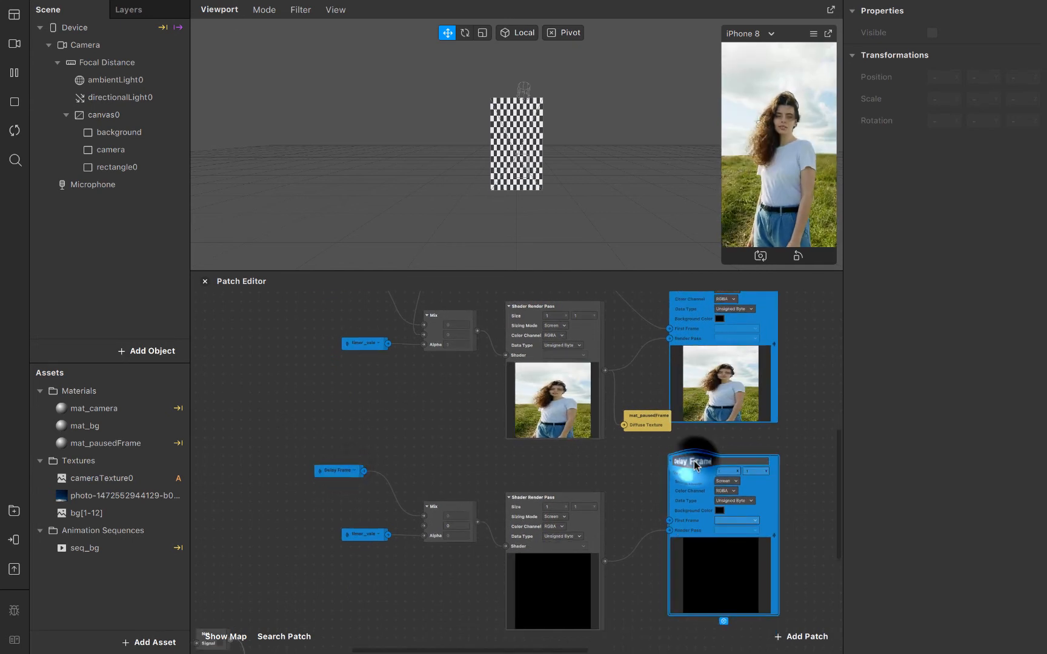
pyautogui.doubleClick(694, 463)
pyautogui.scroll(2, 695, 464)
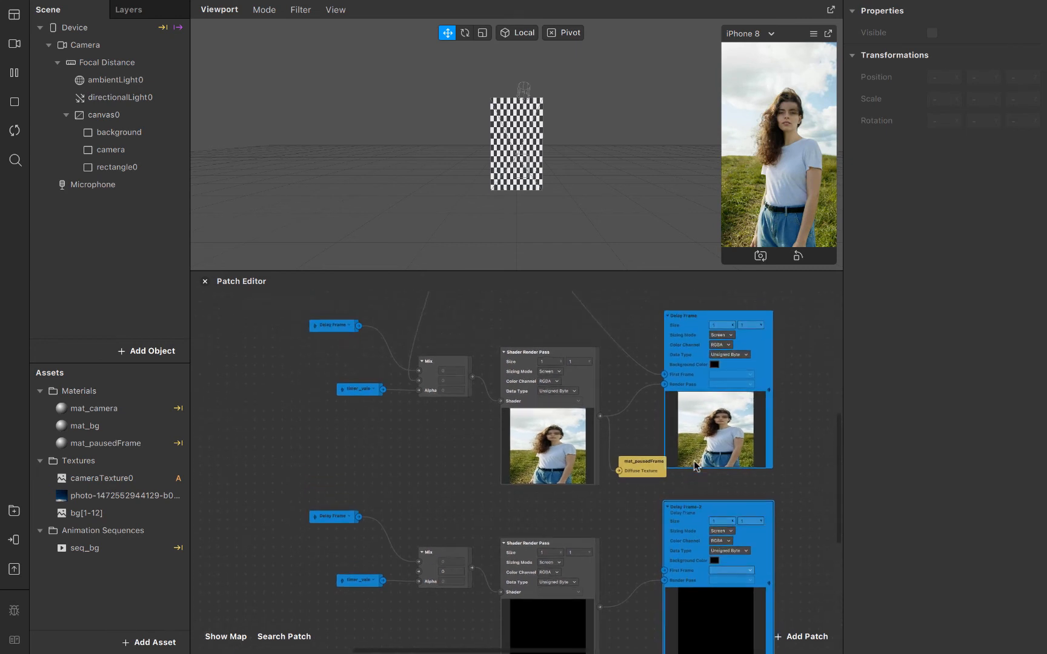
# Step: Rename the original Delay Frame sender patch as Delay Frame-1
pyautogui.doubleClick(692, 317)
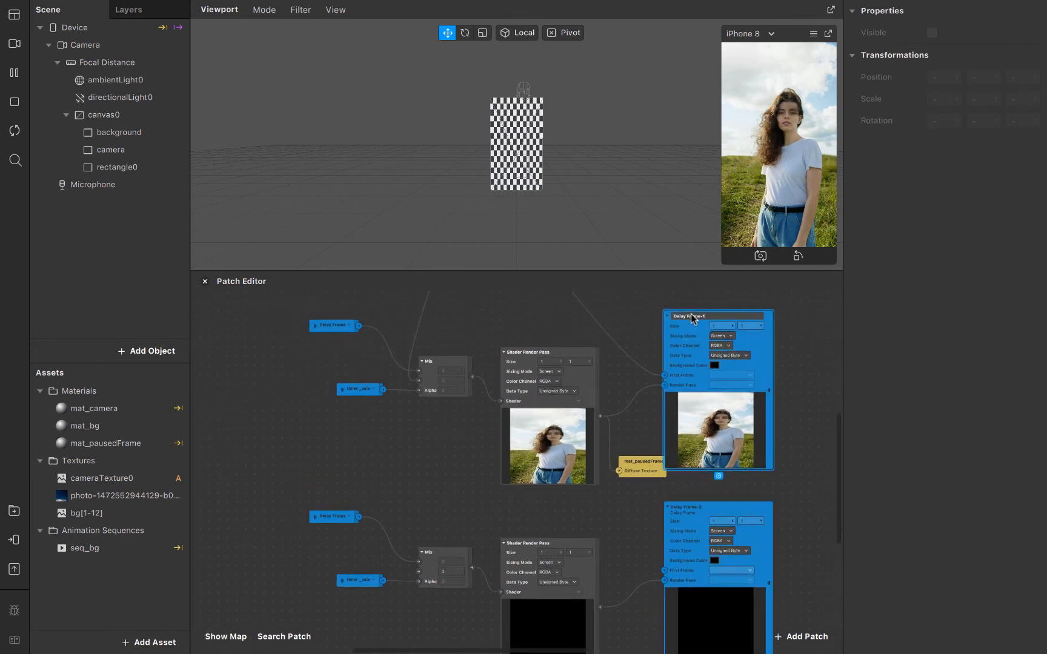
pyautogui.click(349, 327)
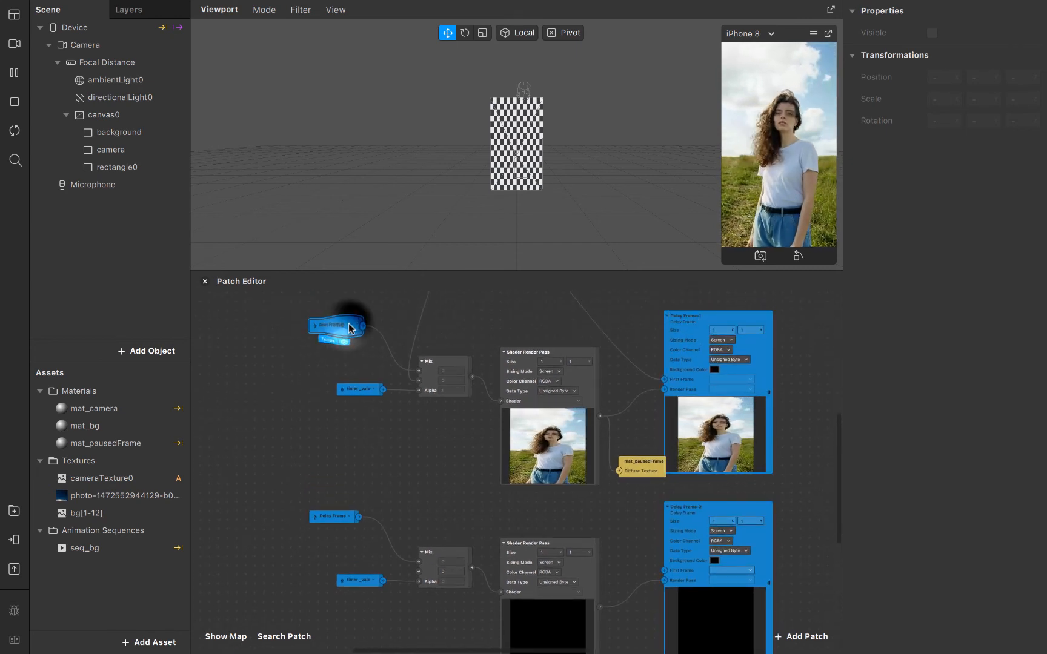
pyautogui.click(303, 453)
# Step: Set the duplicated chain's receivers to take their signals from Delay Frame-2 and timer_vale
pyautogui.scroll(-4, 301, 456)
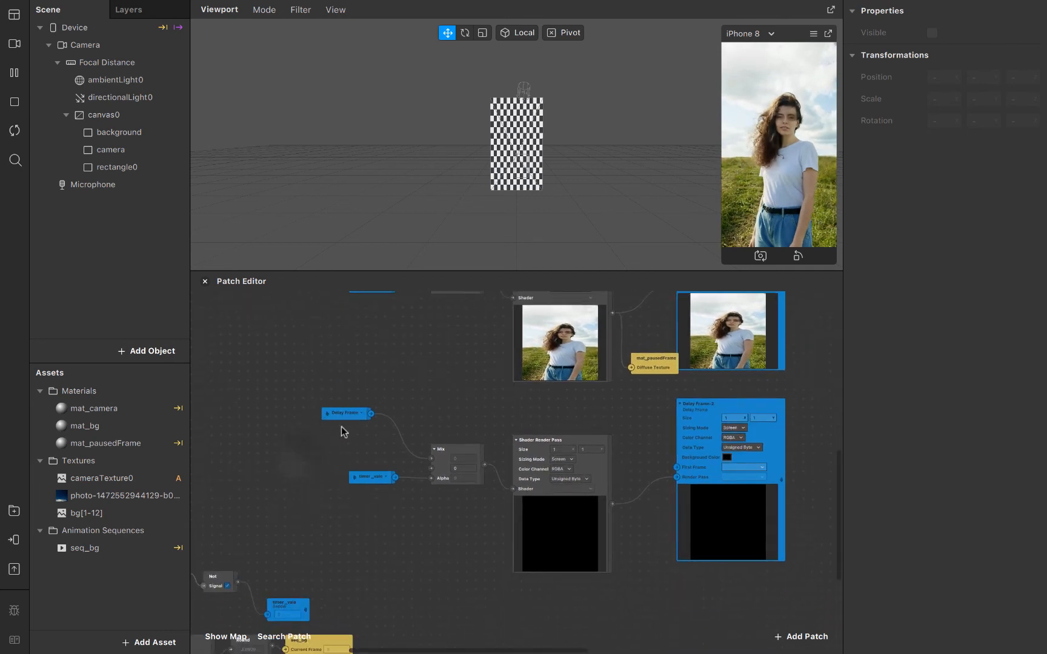
pyautogui.click(361, 415)
pyautogui.click(401, 514)
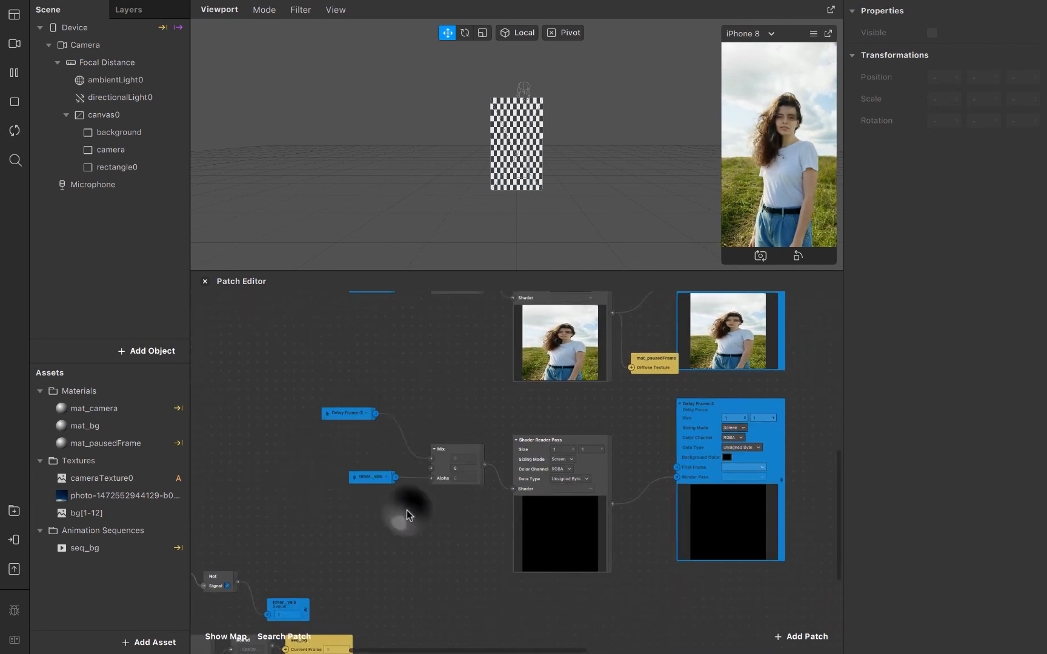
pyautogui.click(383, 477)
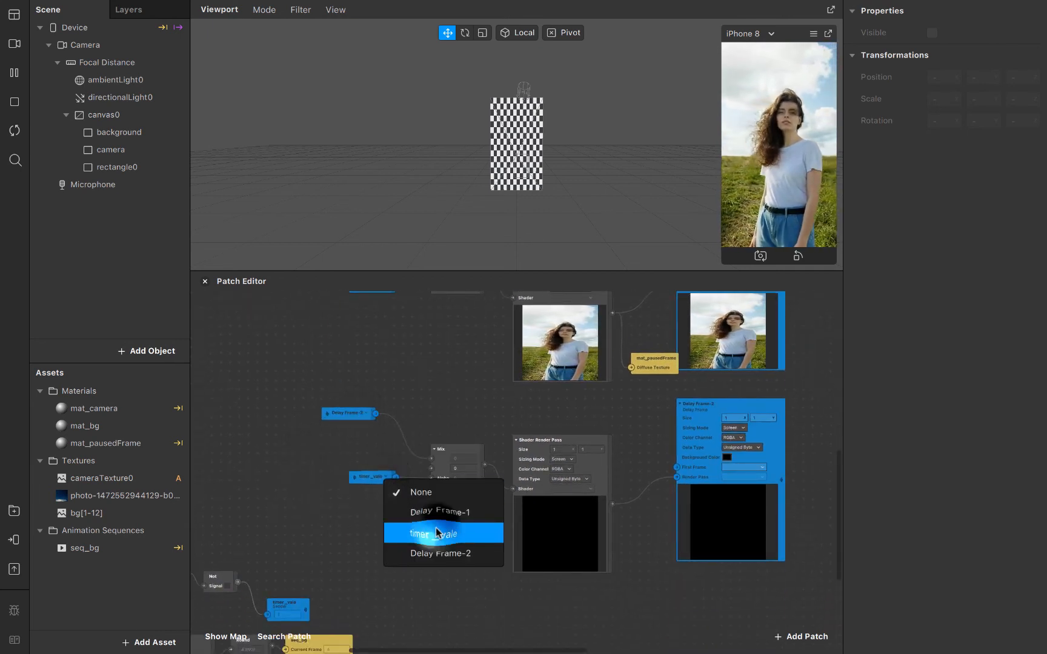
pyautogui.click(429, 527)
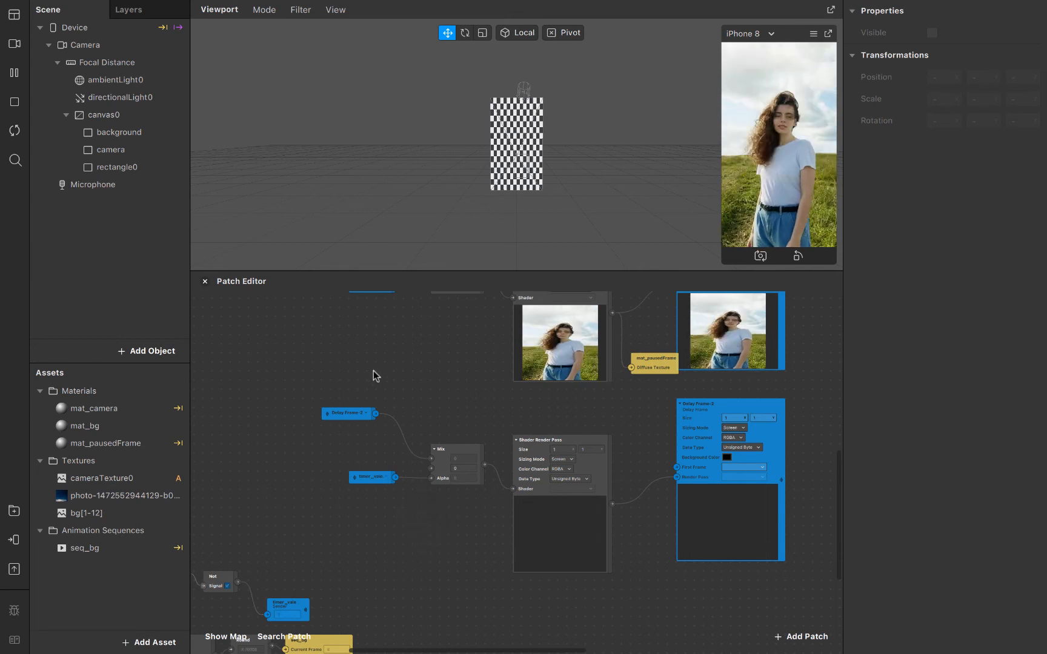
pyautogui.click(367, 417)
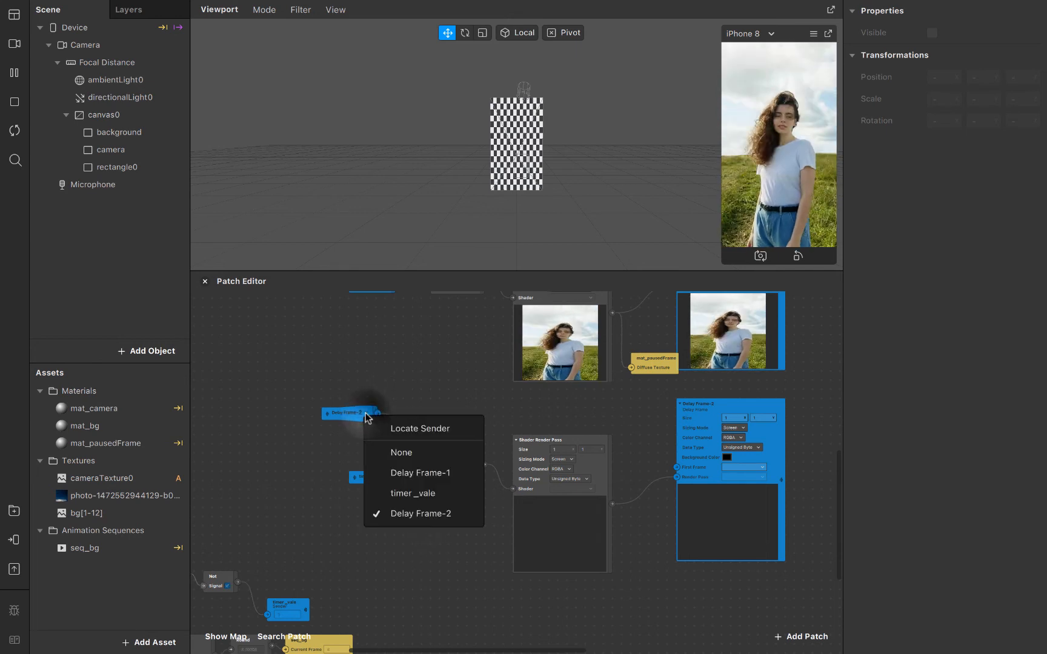
pyautogui.click(351, 465)
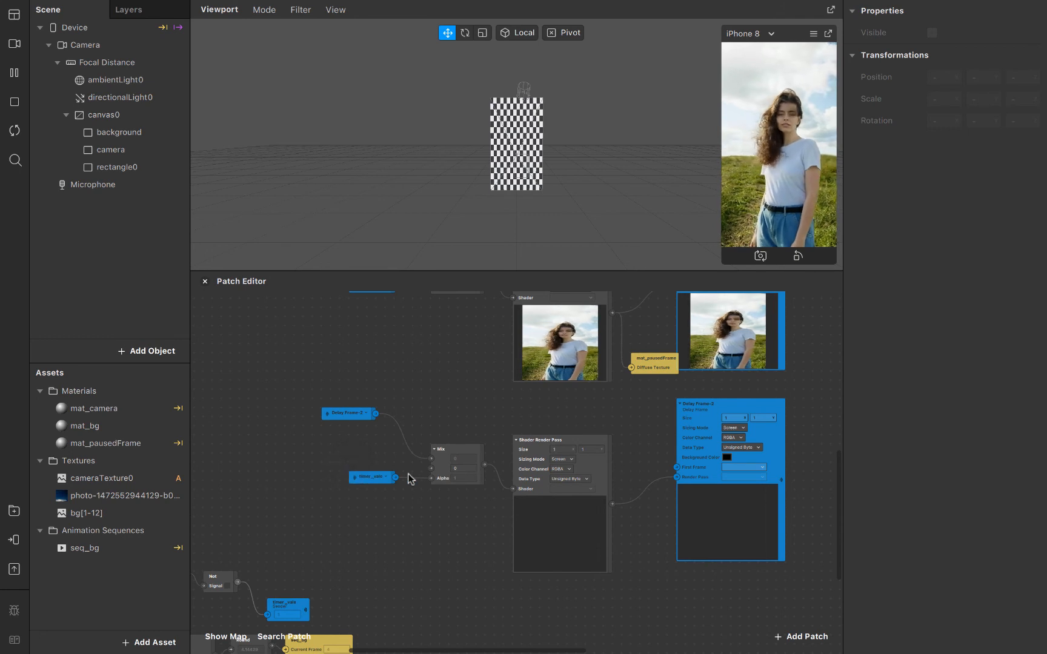
pyautogui.click(432, 471)
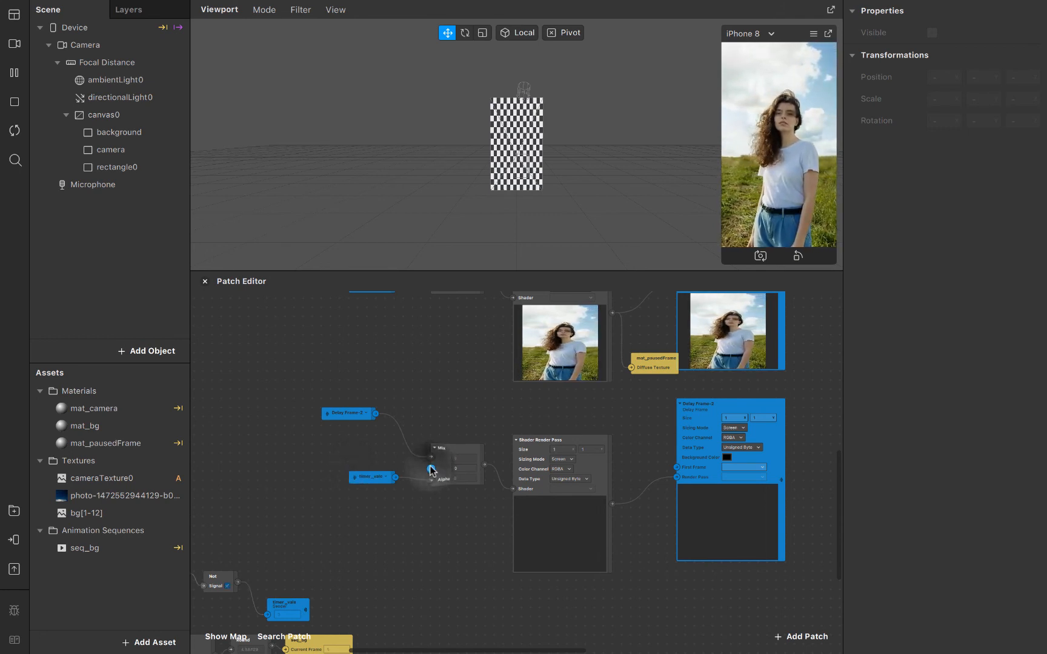
pyautogui.scroll(5, 431, 470)
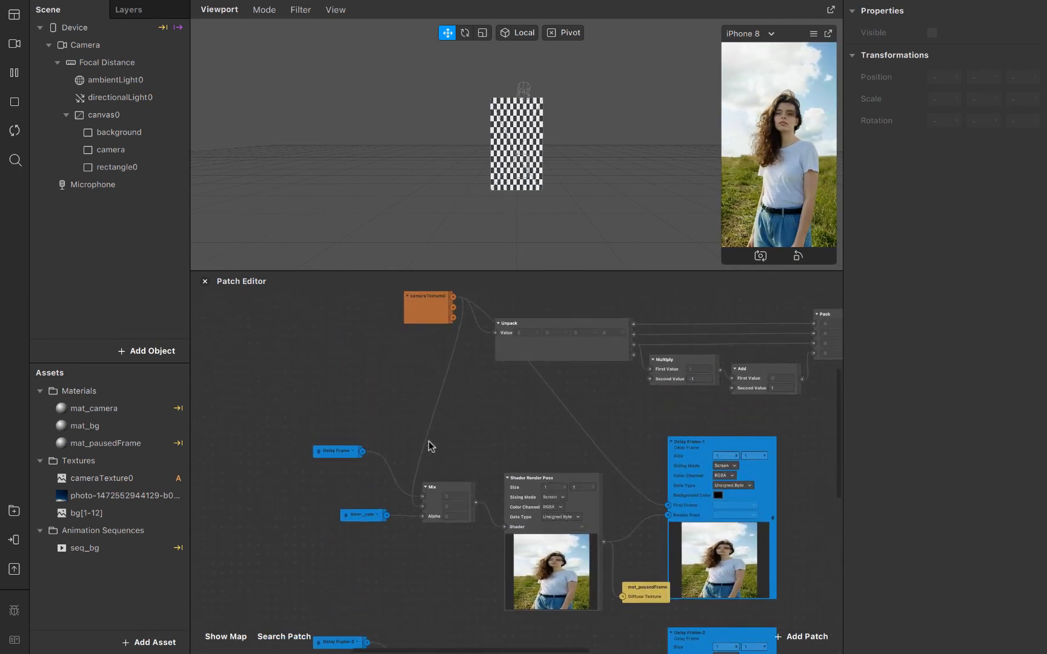
pyautogui.scroll(-2, 434, 441)
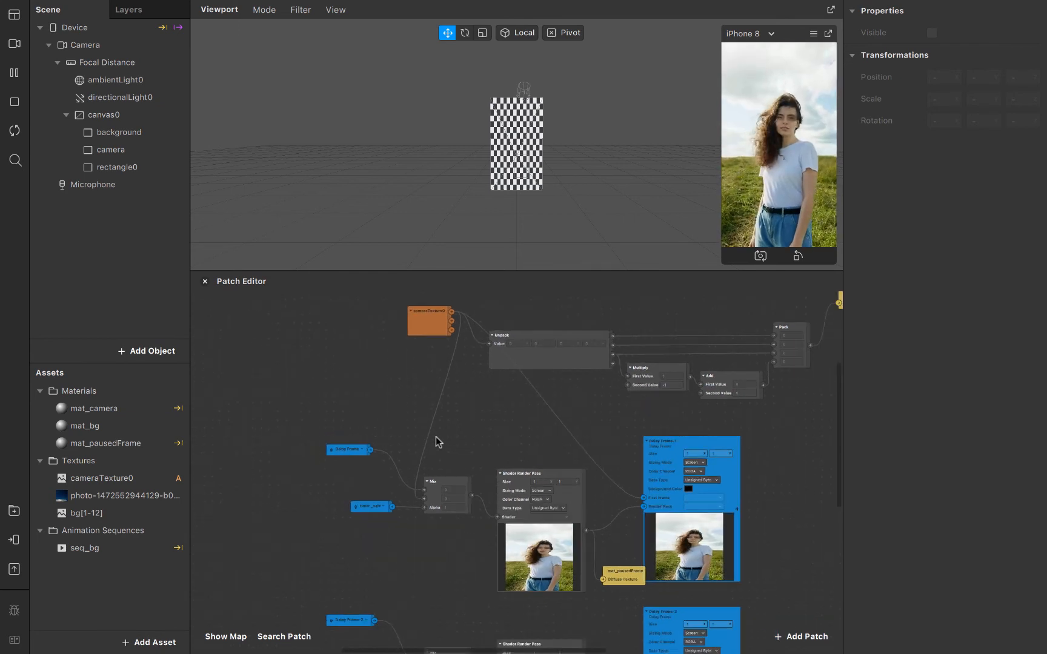
pyautogui.hscroll(2, 436, 437)
pyautogui.scroll(1, 436, 436)
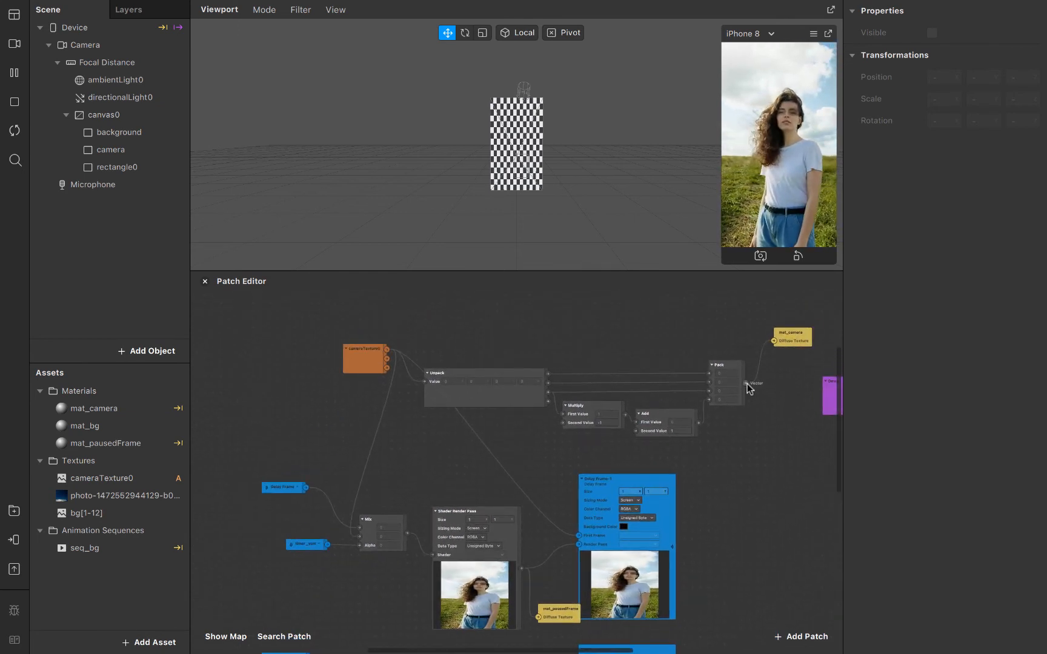
pyautogui.hscroll(2, 747, 383)
pyautogui.scroll(-1, 745, 384)
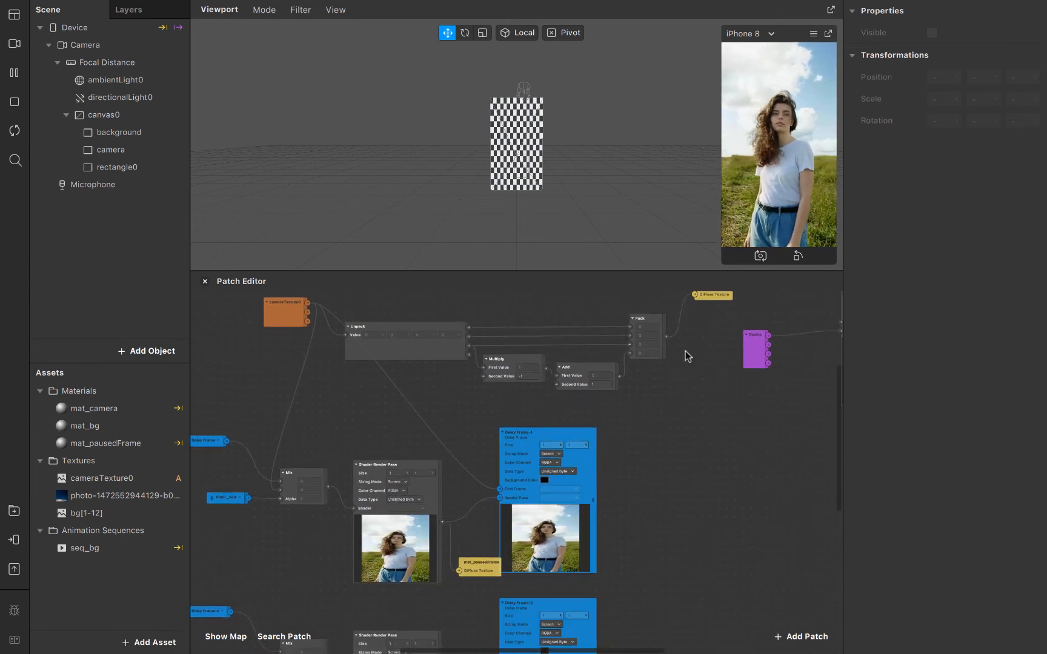
pyautogui.scroll(-3, 685, 351)
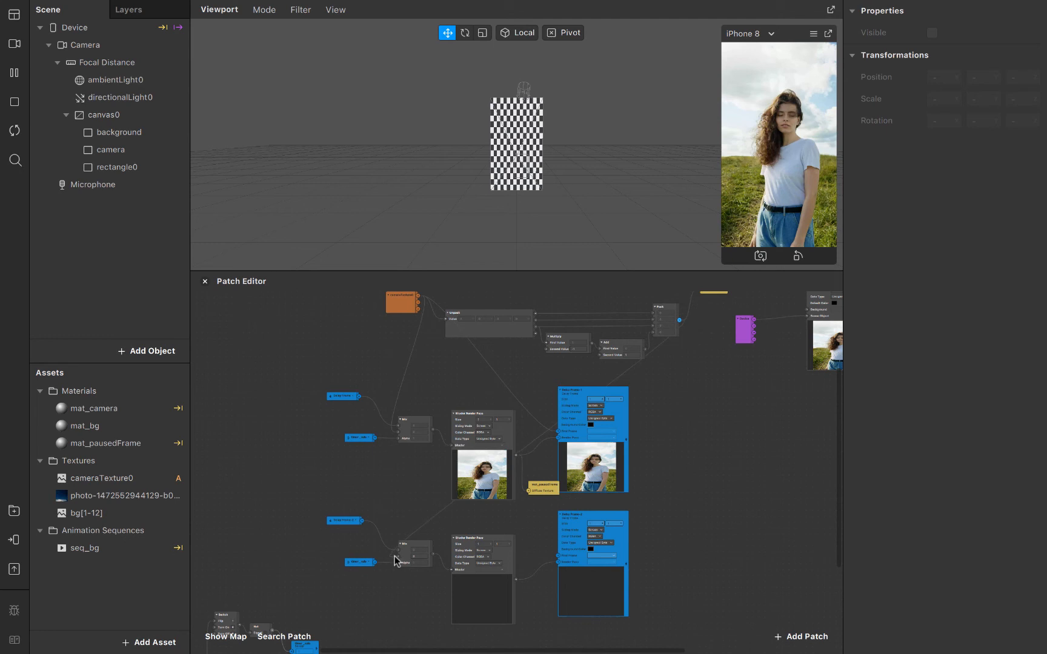
pyautogui.rightClick(738, 343)
pyautogui.click(675, 367)
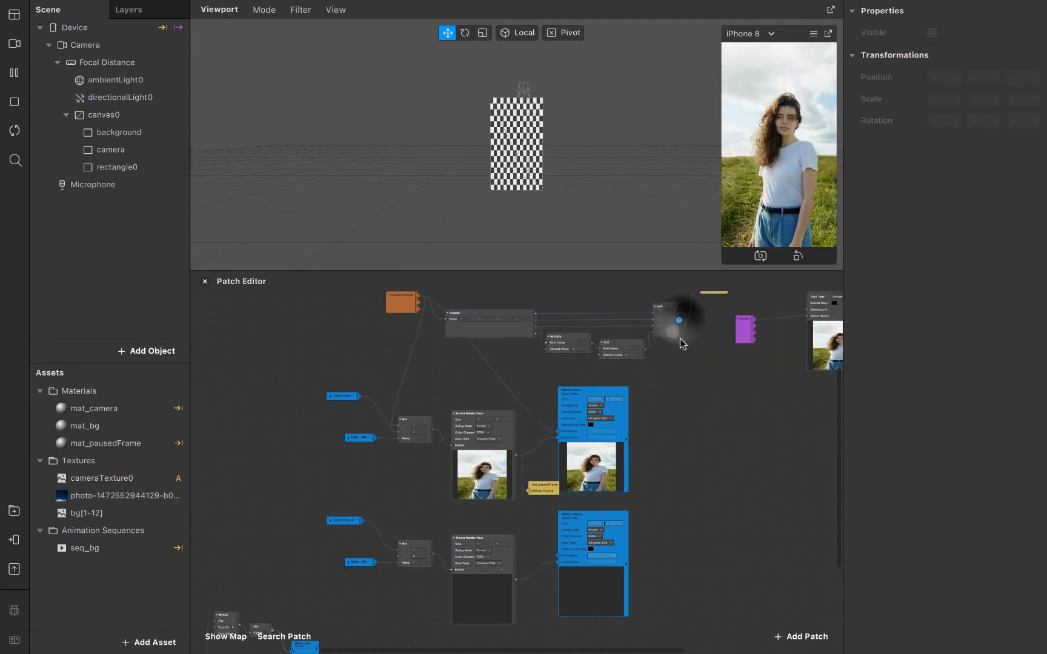
# Step: Add a sender patch named bg_sender, fed by the output of the Pack patch
pyautogui.rightClick(689, 364)
pyautogui.write('sender')
pyautogui.press('Return')
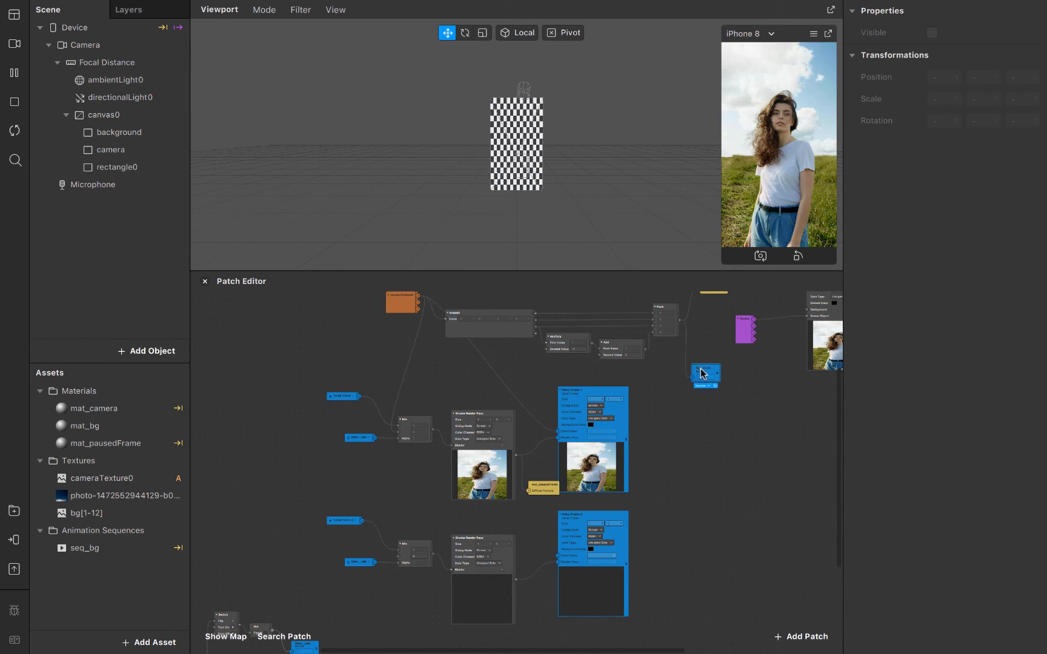
# Step: Create a receiver for bg_sender, place it beside the duplicated Mix patch and connect it to that patch's second input
pyautogui.rightClick(701, 372)
pyautogui.click(746, 447)
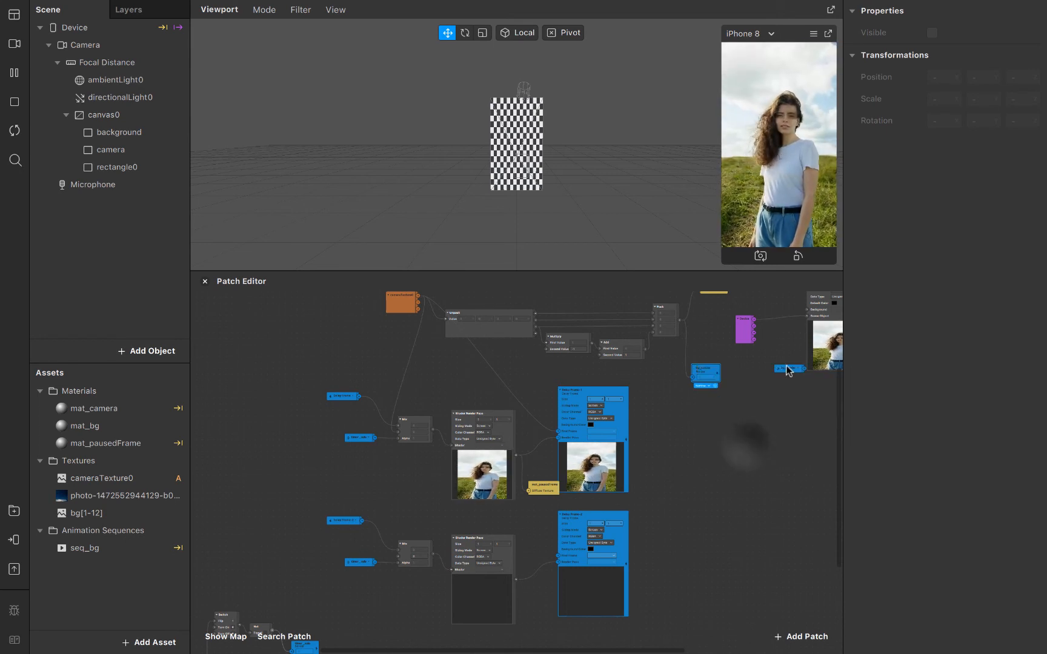
pyautogui.moveTo(787, 371); pyautogui.dragTo(324, 547)
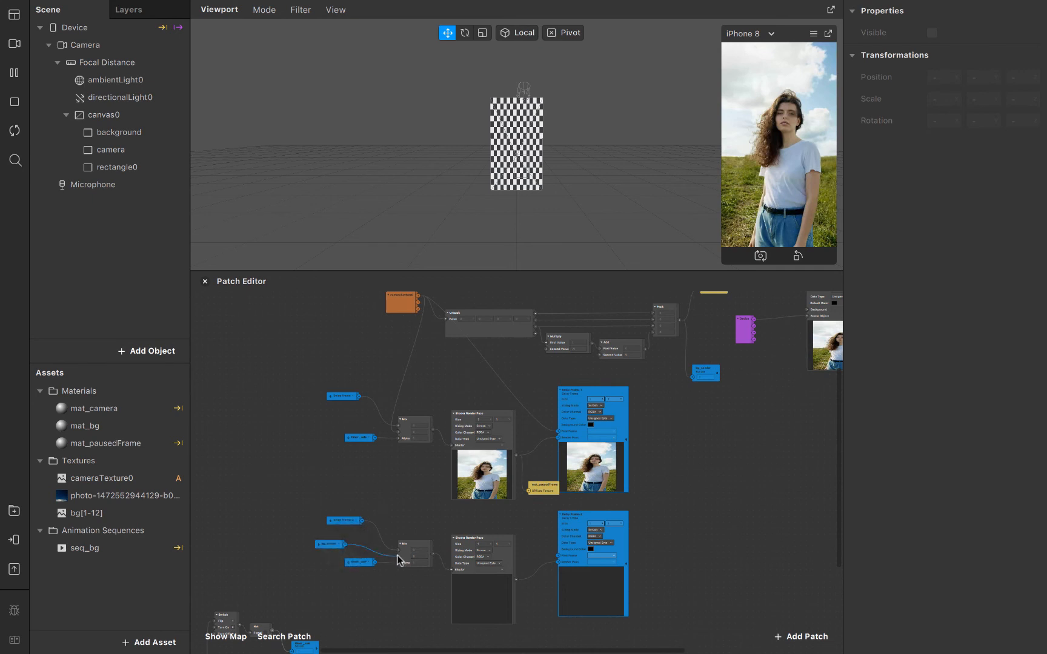
pyautogui.moveTo(398, 558); pyautogui.dragTo(399, 556)
pyautogui.scroll(-5, 522, 590)
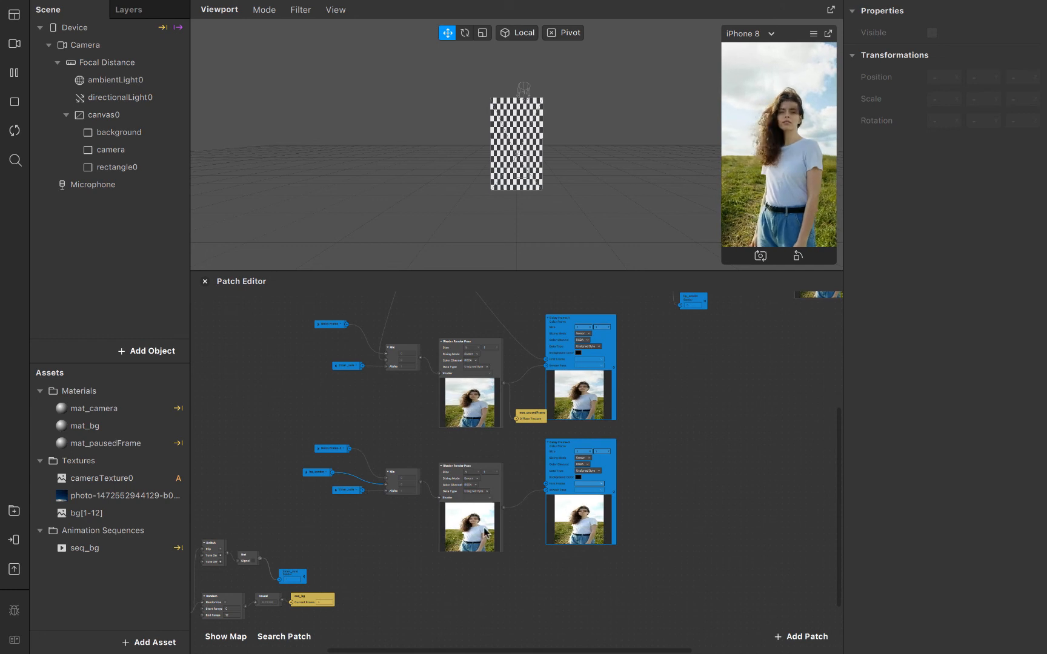
pyautogui.scroll(5, 483, 532)
pyautogui.scroll(2, 483, 528)
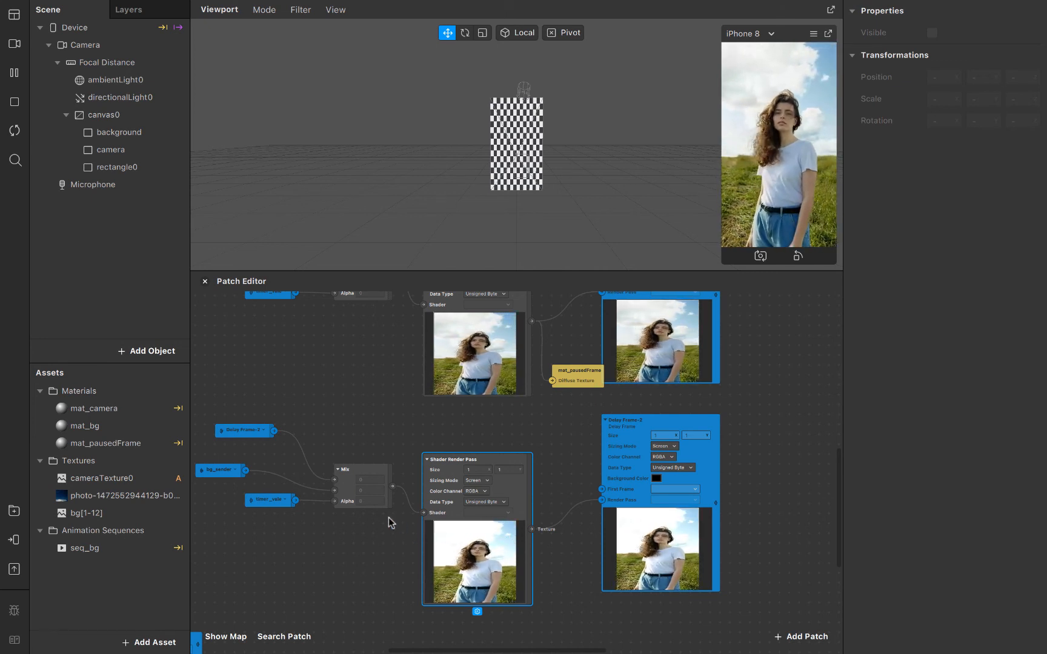
pyautogui.scroll(-3, 389, 517)
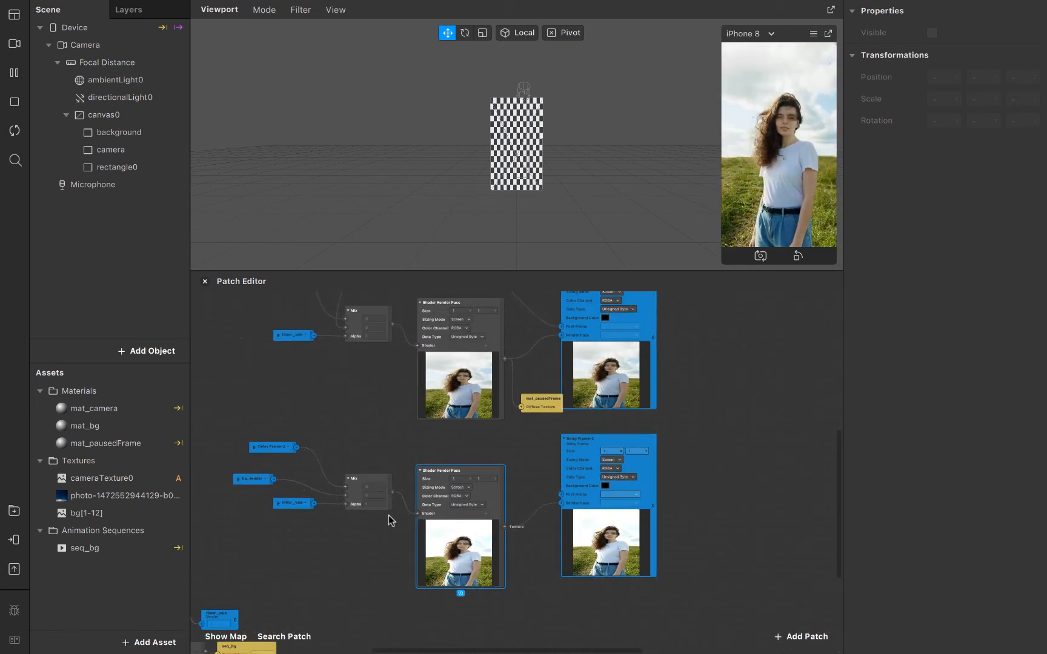
pyautogui.scroll(-2, 388, 515)
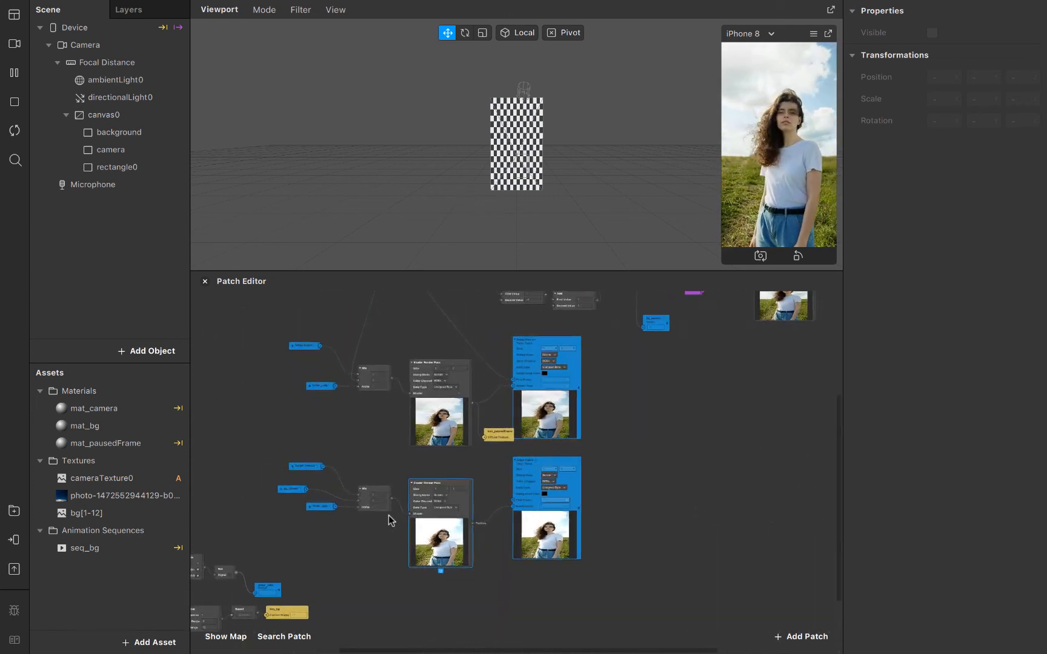
pyautogui.scroll(1, 388, 515)
pyautogui.scroll(2, 388, 515)
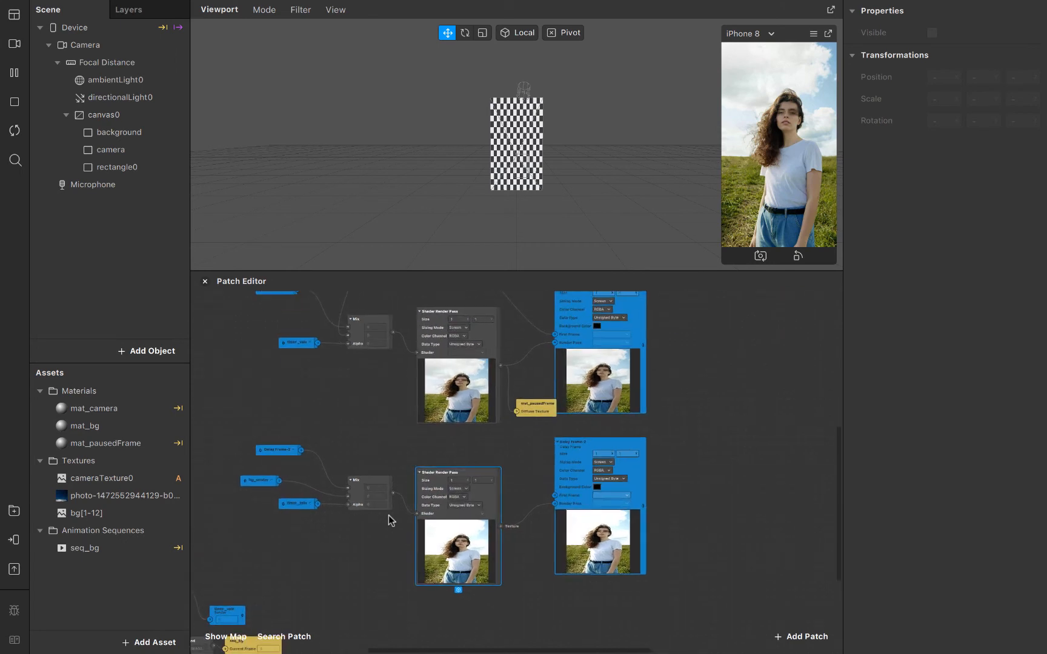
# Step: Rename the rectangle0 object under canvas0 as pausedFrame
pyautogui.click(118, 450)
pyautogui.doubleClick(134, 172)
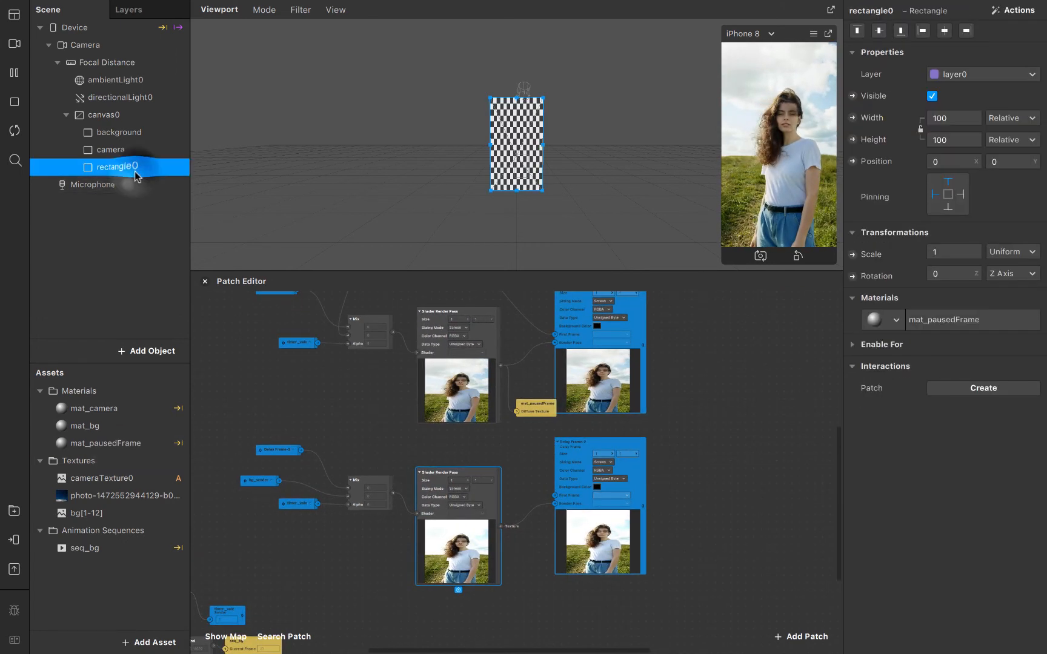
pyautogui.write('paused')
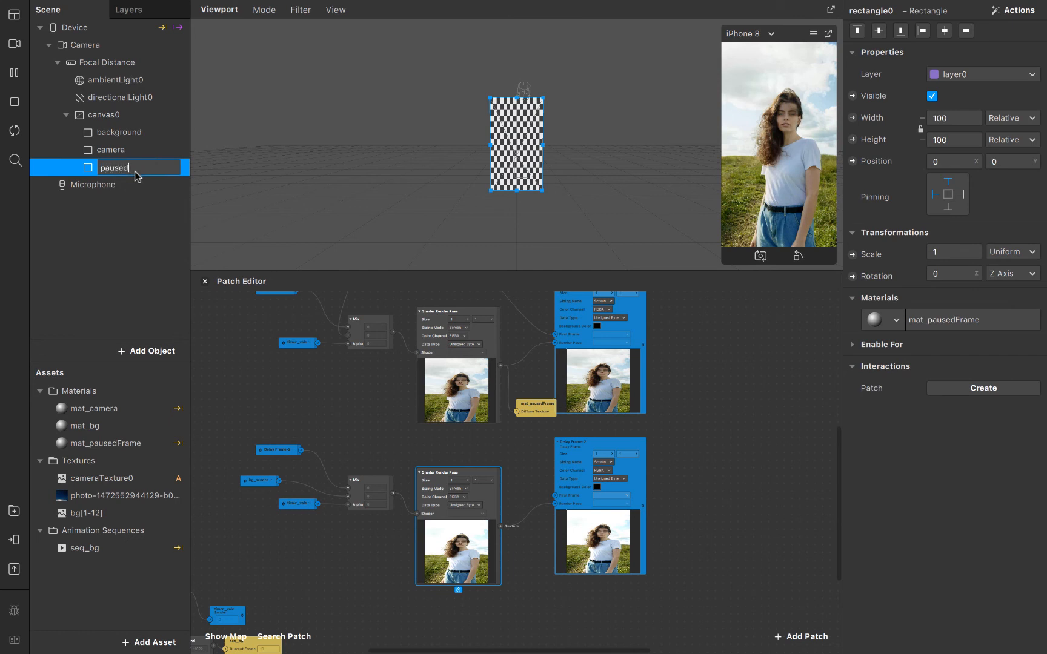
pyautogui.write('Frame')
pyautogui.press('Return')
# Step: Examine the duplicated Mix patch's inputs and compare the render previews of the two Delay Frame chains
pyautogui.scroll(2, 622, 536)
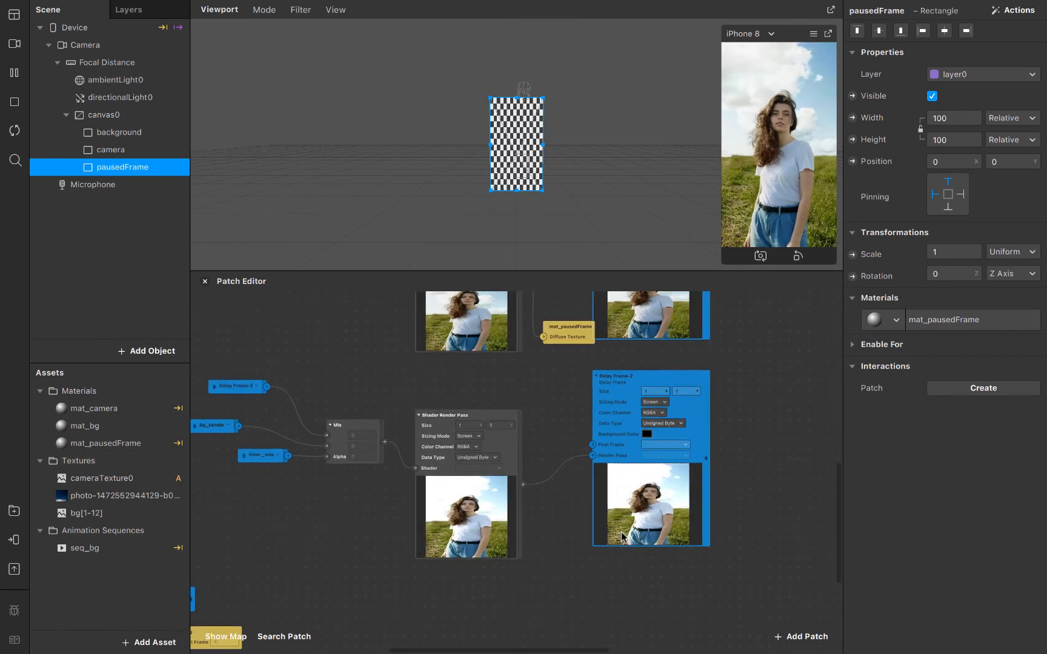
pyautogui.hscroll(-1, 295, 533)
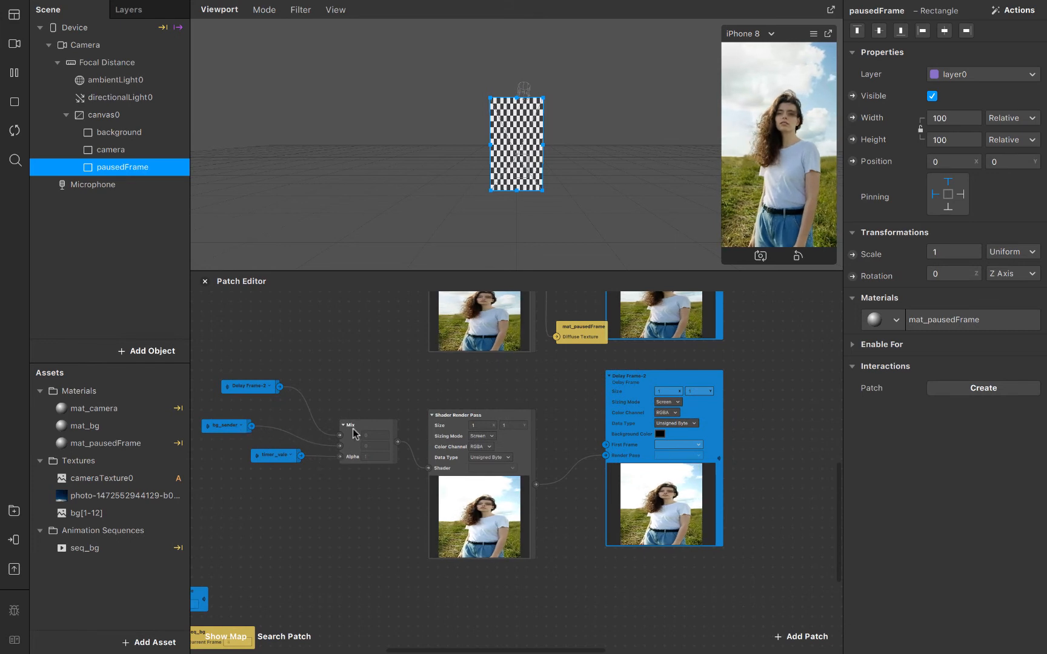
pyautogui.click(357, 448)
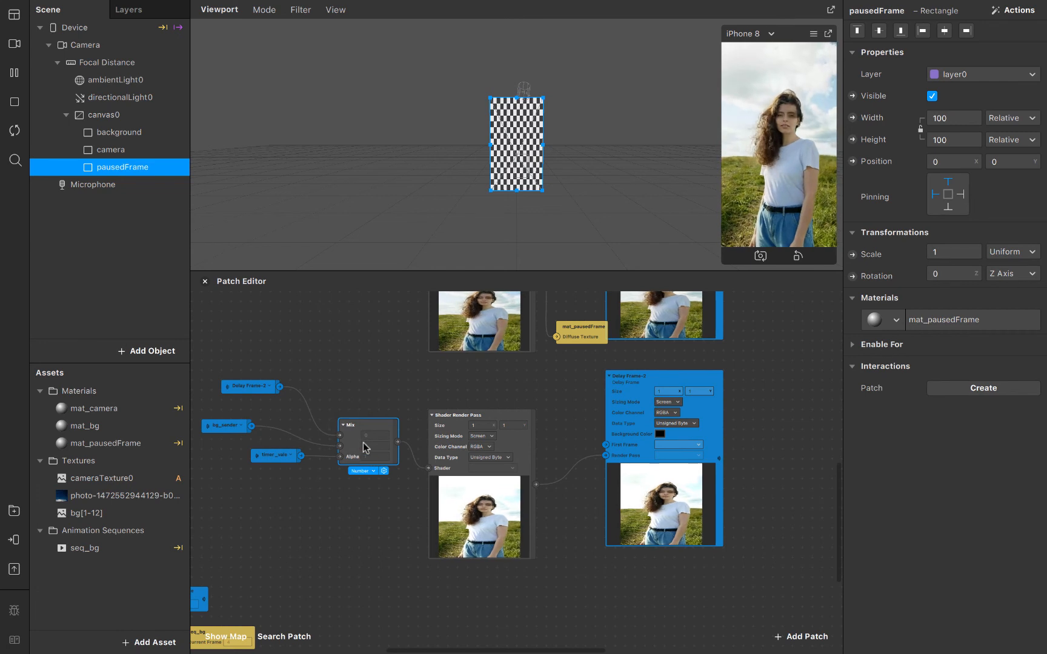
pyautogui.click(339, 436)
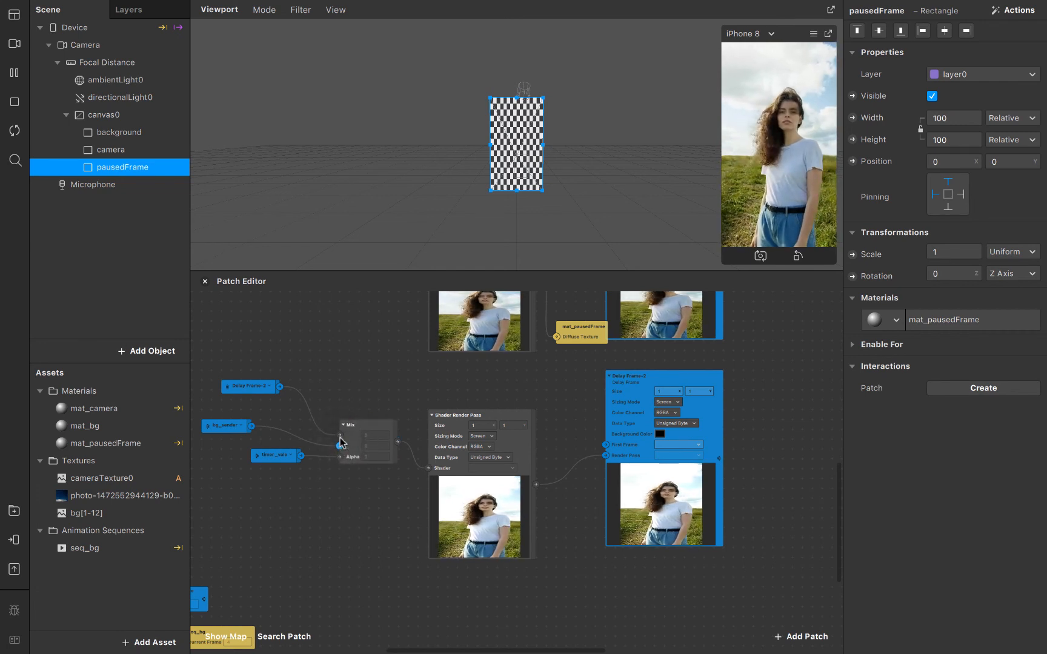
pyautogui.hscroll(1, 465, 527)
pyautogui.scroll(1, 465, 527)
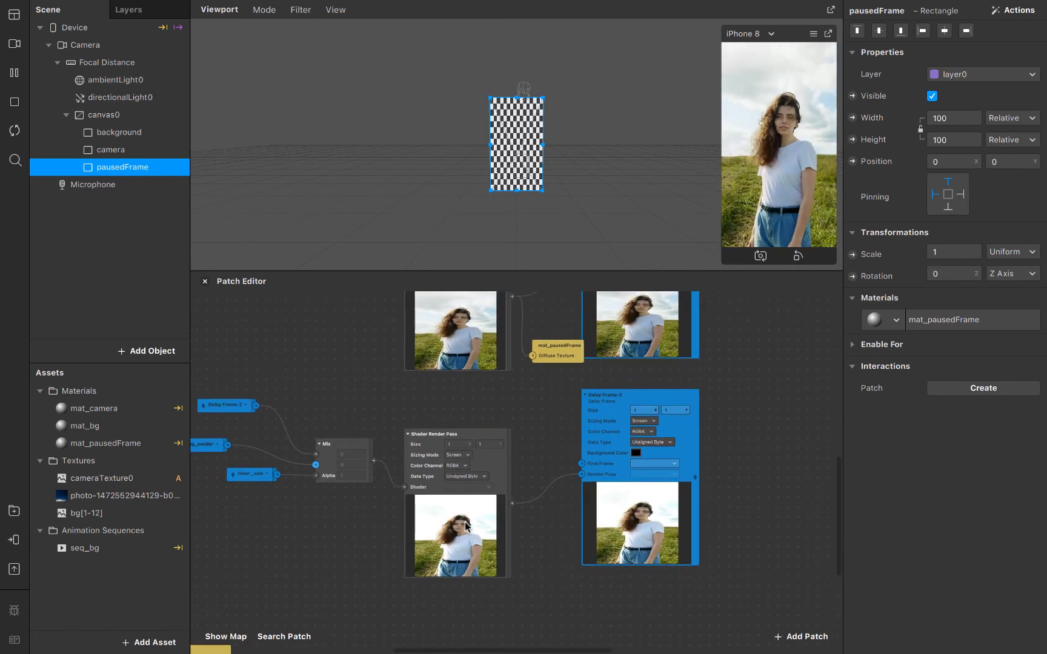
pyautogui.scroll(-3, 466, 526)
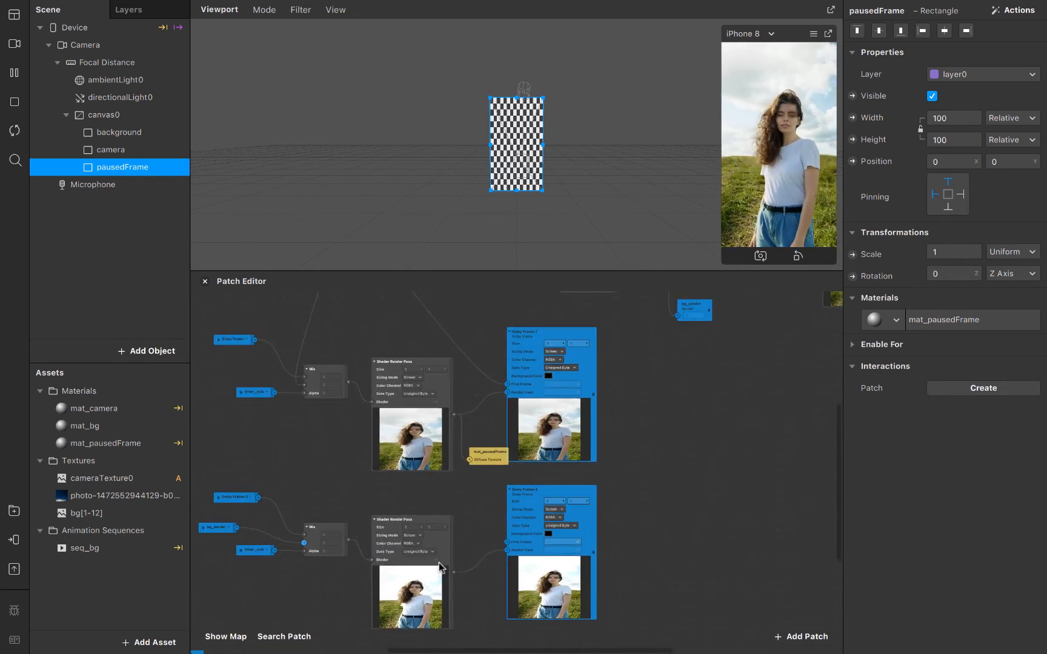
pyautogui.hscroll(8, 438, 562)
pyautogui.scroll(-3, 439, 562)
pyautogui.hscroll(-8, 444, 573)
pyautogui.scroll(5, 444, 572)
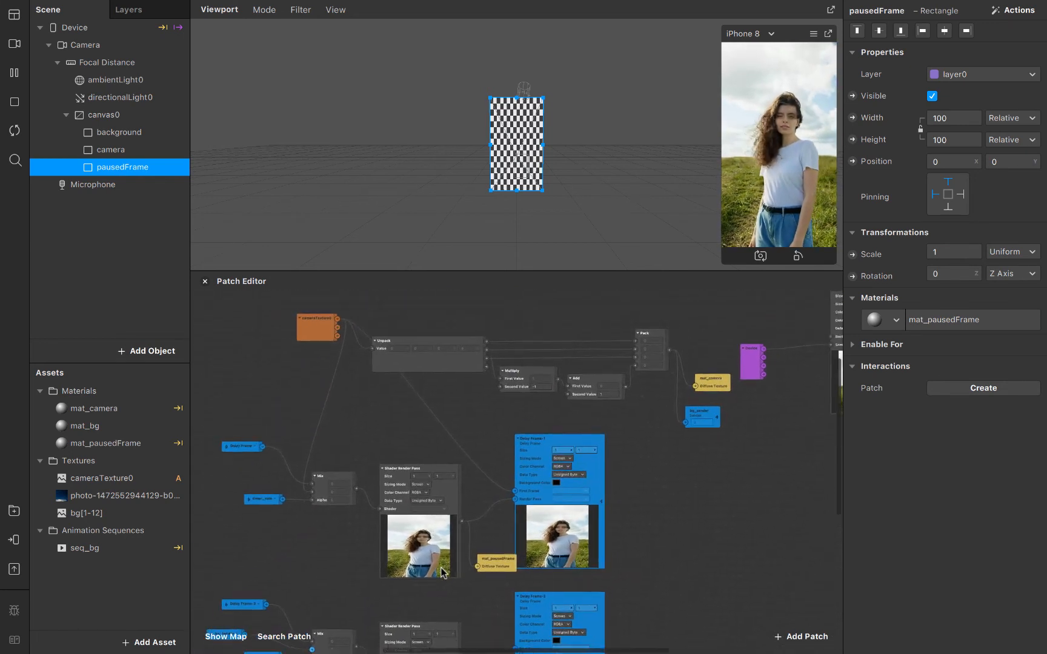
# Step: Inspect the Unpack, Multiply, Add and Pack patches, the duplicated Shader Render Pass and the mat_camera Diffuse Texture patch
pyautogui.moveTo(426, 313); pyautogui.dragTo(651, 397)
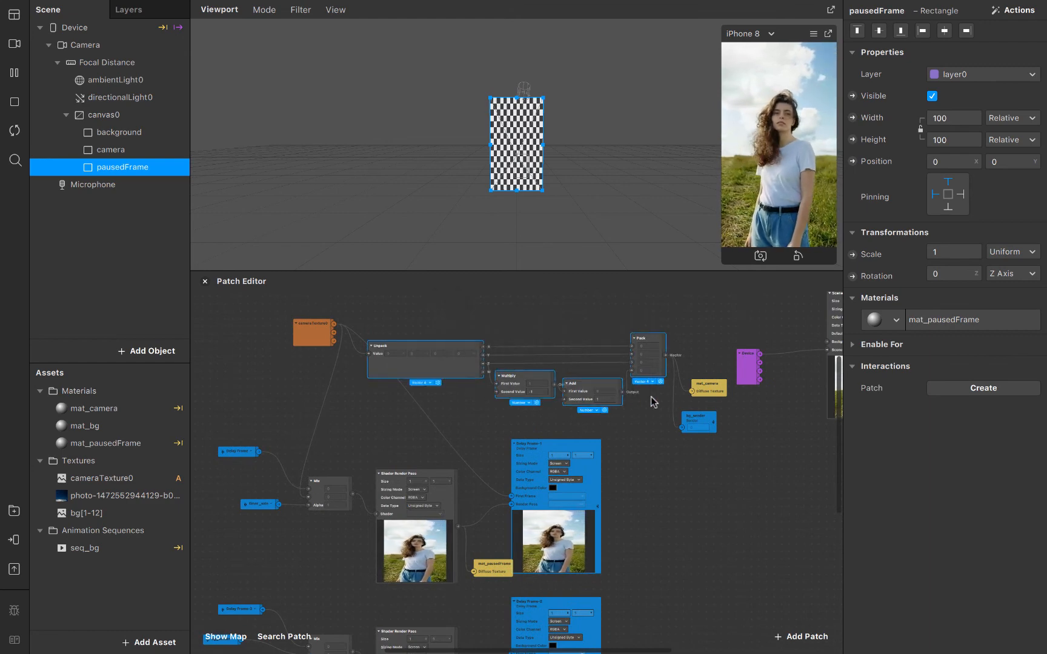
pyautogui.scroll(-3, 463, 518)
pyautogui.click(429, 568)
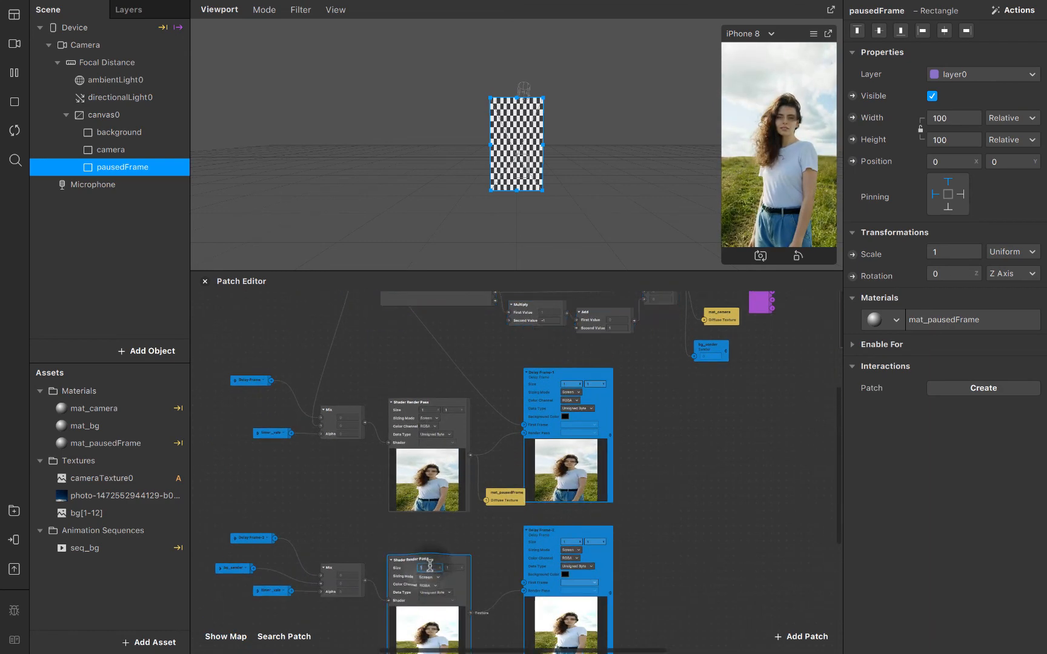
pyautogui.scroll(2, 429, 566)
pyautogui.hscroll(2, 429, 566)
pyautogui.click(661, 363)
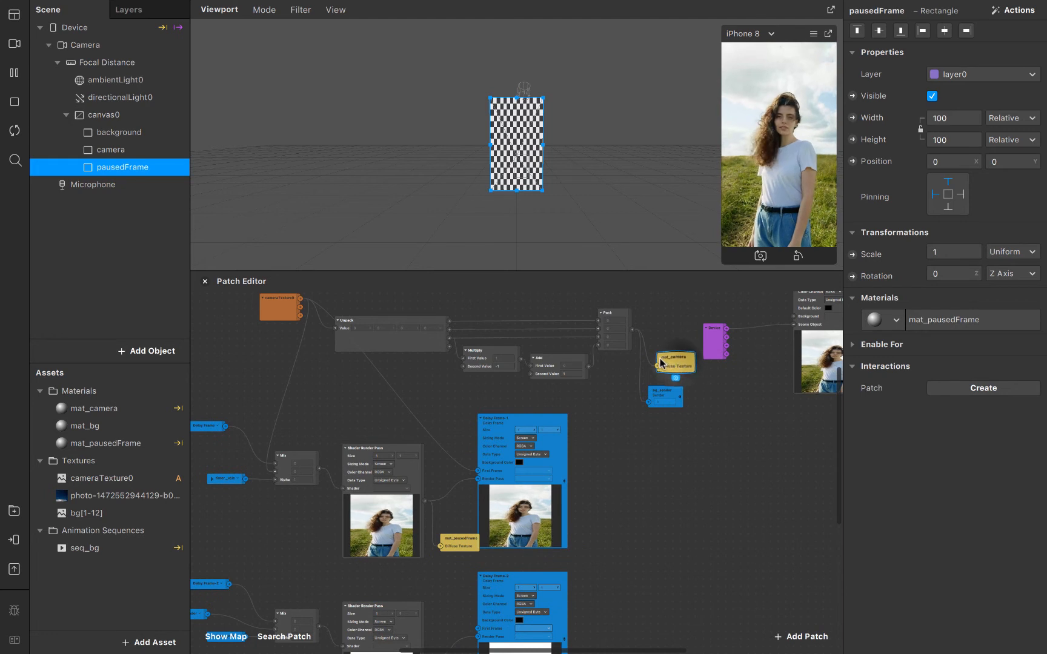
# Step: Move the mat_camera Diffuse Texture patch beside the second chain's Shader Render Pass and connect that pass's texture output to it
pyautogui.moveTo(657, 365); pyautogui.dragTo(627, 534)
pyautogui.scroll(-2, 626, 542)
pyautogui.hscroll(-1, 626, 542)
pyautogui.click(674, 366)
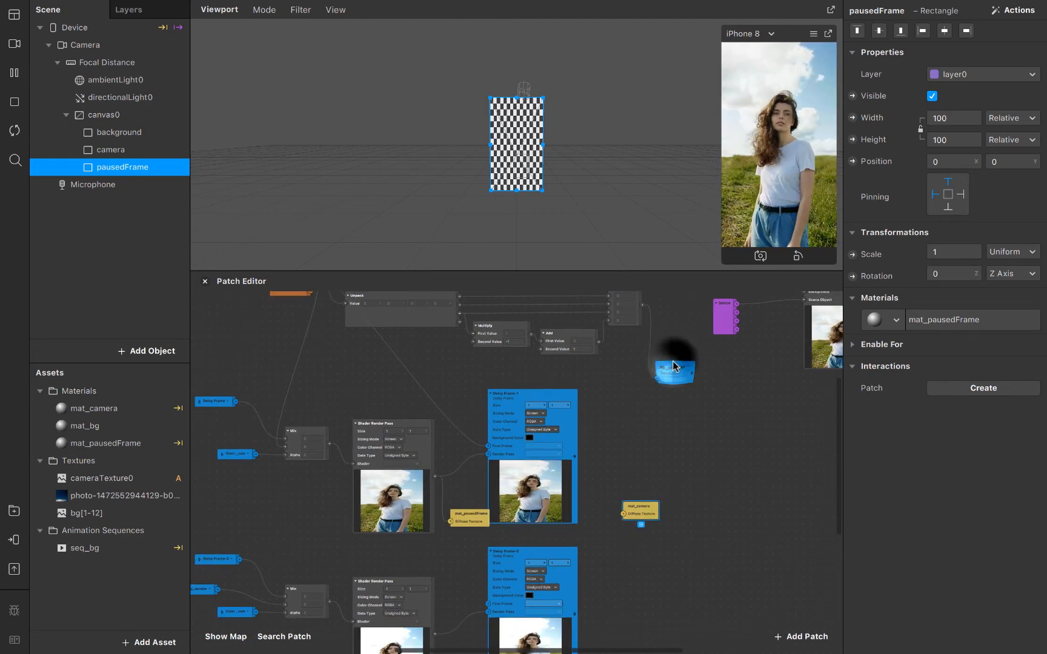
pyautogui.click(398, 603)
pyautogui.click(425, 566)
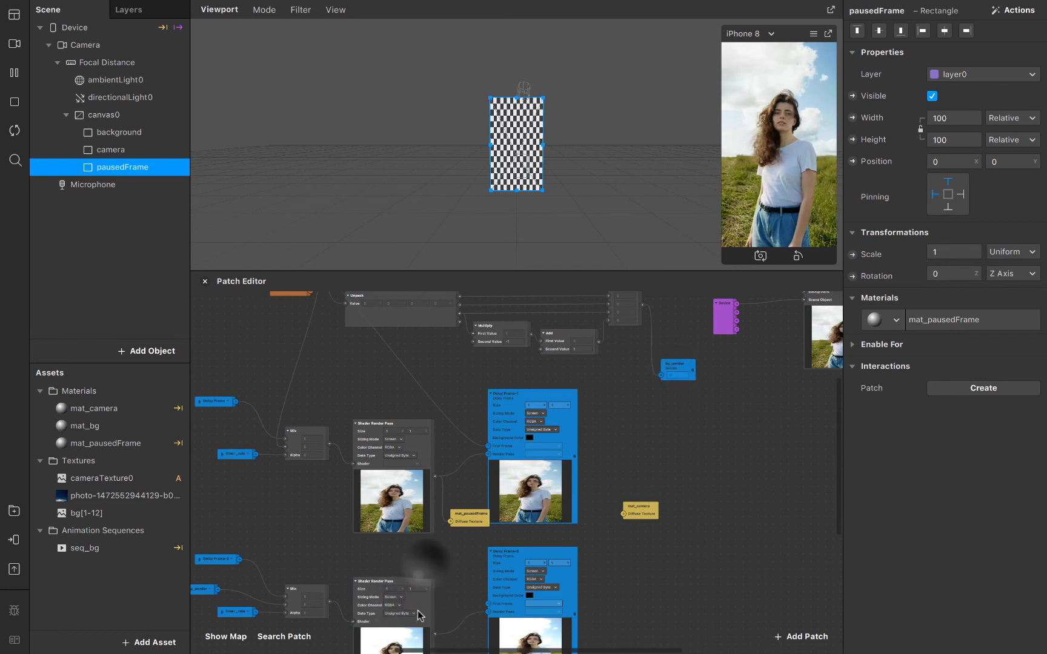
pyautogui.scroll(-3, 633, 505)
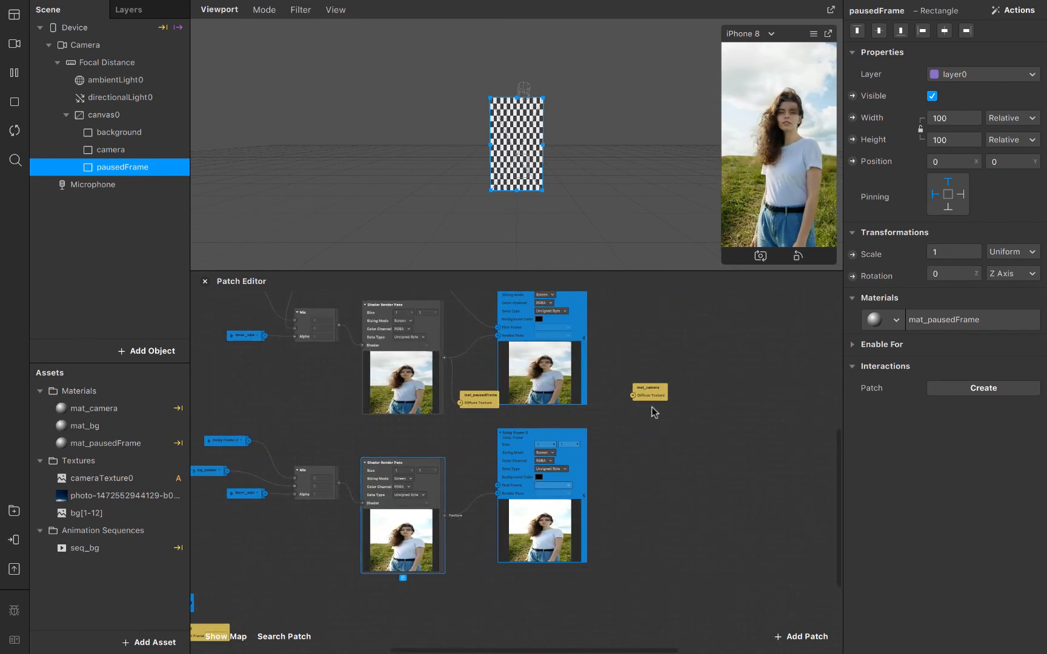
pyautogui.moveTo(652, 391); pyautogui.dragTo(620, 444)
pyautogui.moveTo(585, 500); pyautogui.dragTo(497, 551)
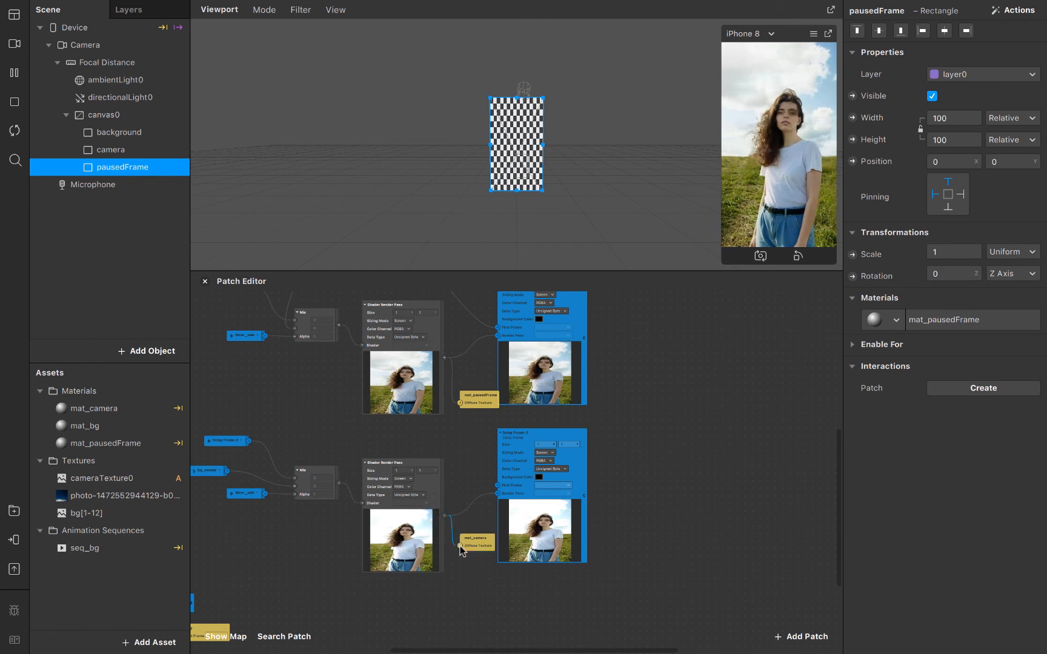
# Step: Create a Visible patch for the pausedFrame rectangle, place it above the timer sender and drive it from the Not patch's output
pyautogui.scroll(-3, 461, 575)
pyautogui.hscroll(-3, 461, 575)
pyautogui.scroll(-1, 460, 575)
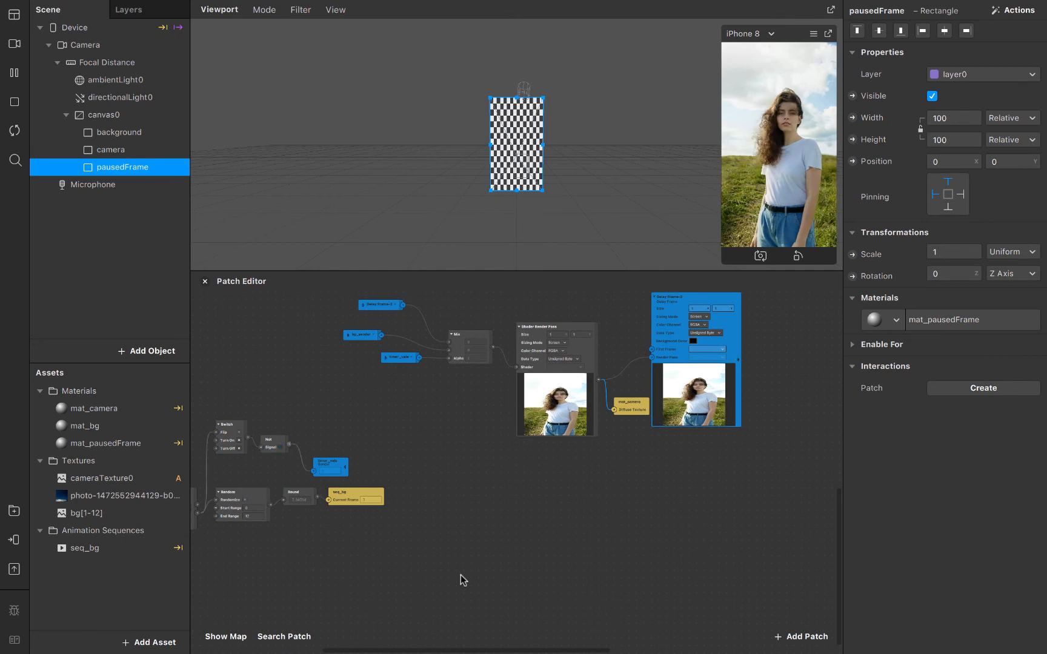
pyautogui.hscroll(-2, 461, 574)
pyautogui.keyDown('ctrl'); pyautogui.scroll(3, 460, 575); pyautogui.keyUp('ctrl')
pyautogui.hscroll(-3, 460, 575)
pyautogui.scroll(2, 460, 575)
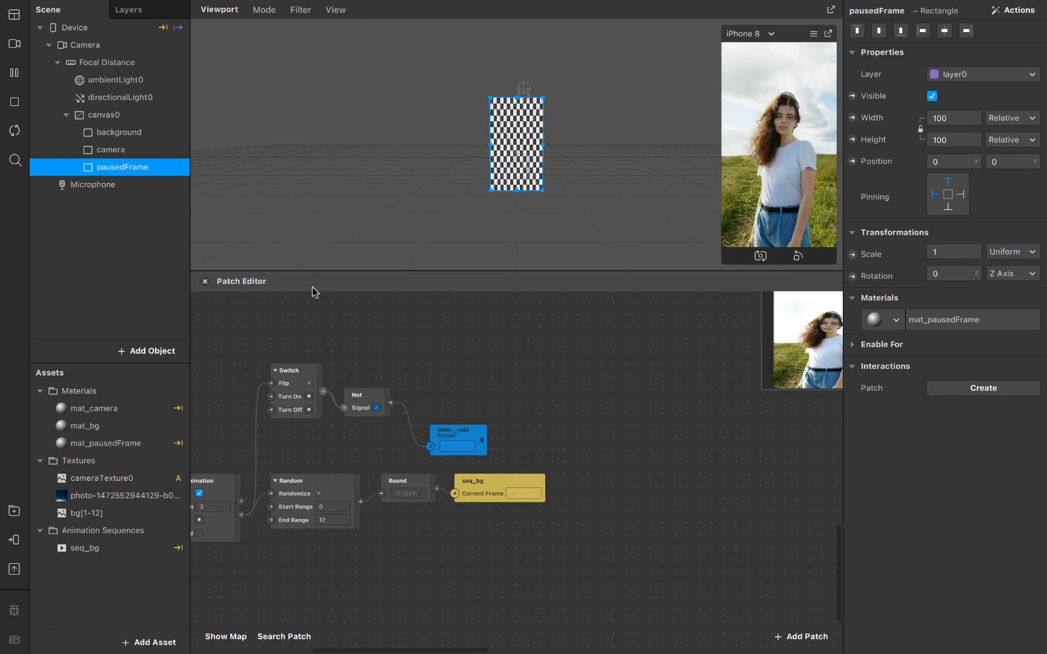
pyautogui.click(851, 96)
pyautogui.moveTo(533, 497); pyautogui.dragTo(443, 380)
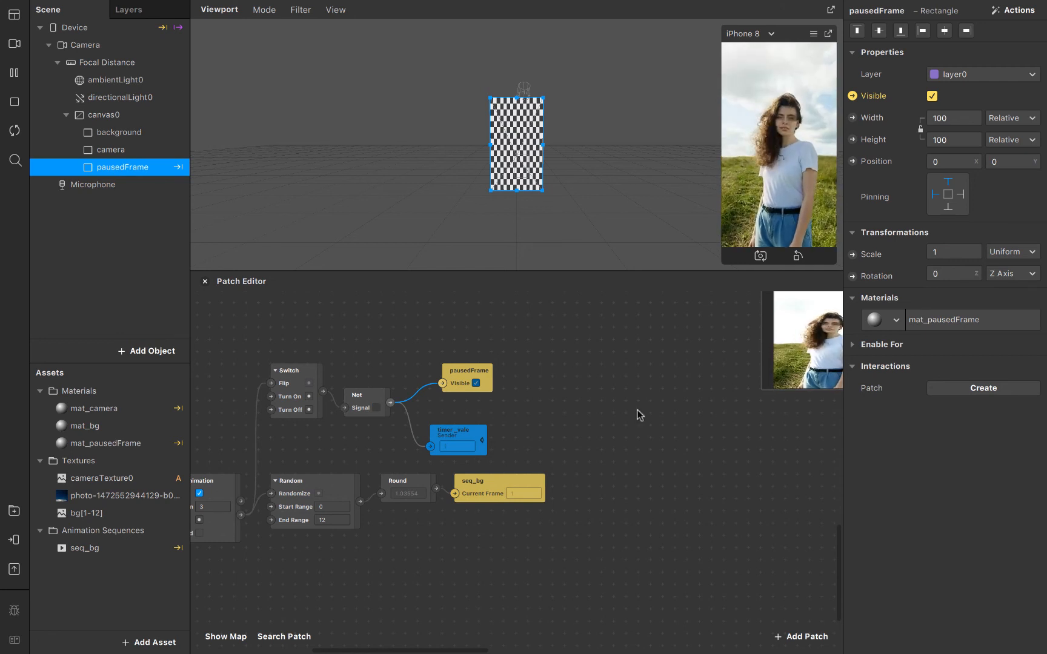
pyautogui.click(469, 371)
# Step: Examine the complete patch graph, from the timer patches through both Delay Frame chains to the camera and background patches
pyautogui.scroll(-3, 563, 448)
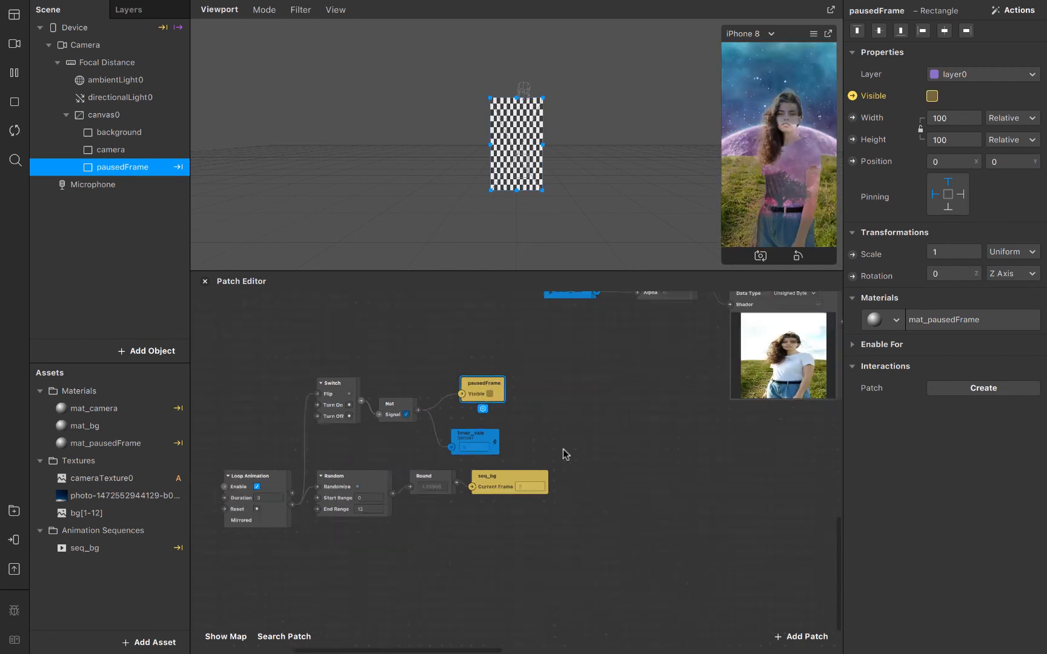
pyautogui.scroll(3, 562, 449)
pyautogui.hscroll(4, 563, 449)
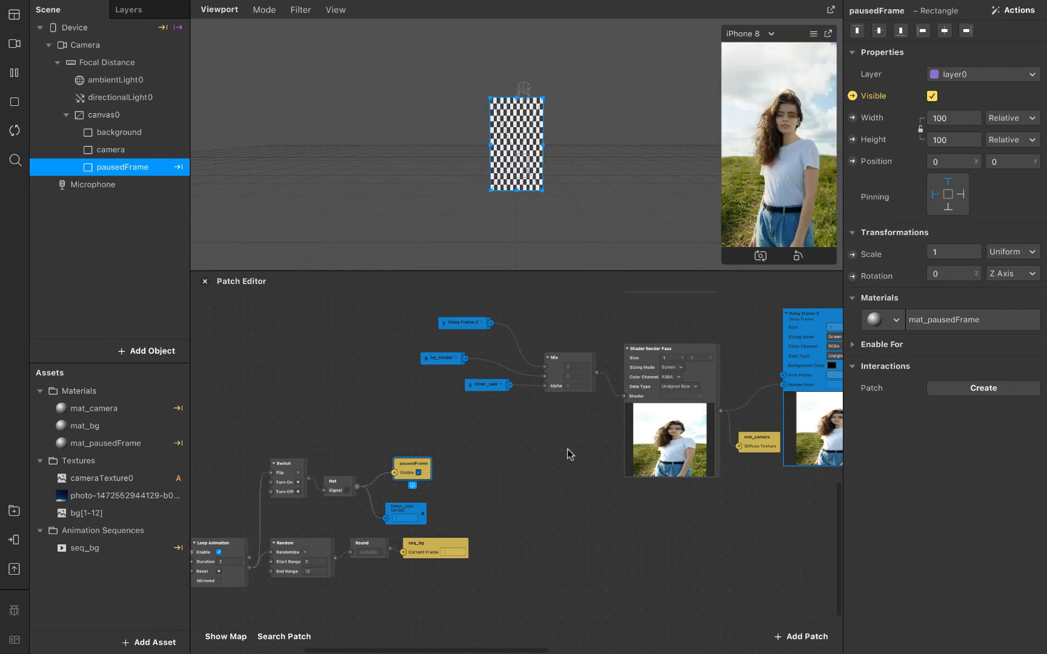
pyautogui.scroll(-2, 567, 453)
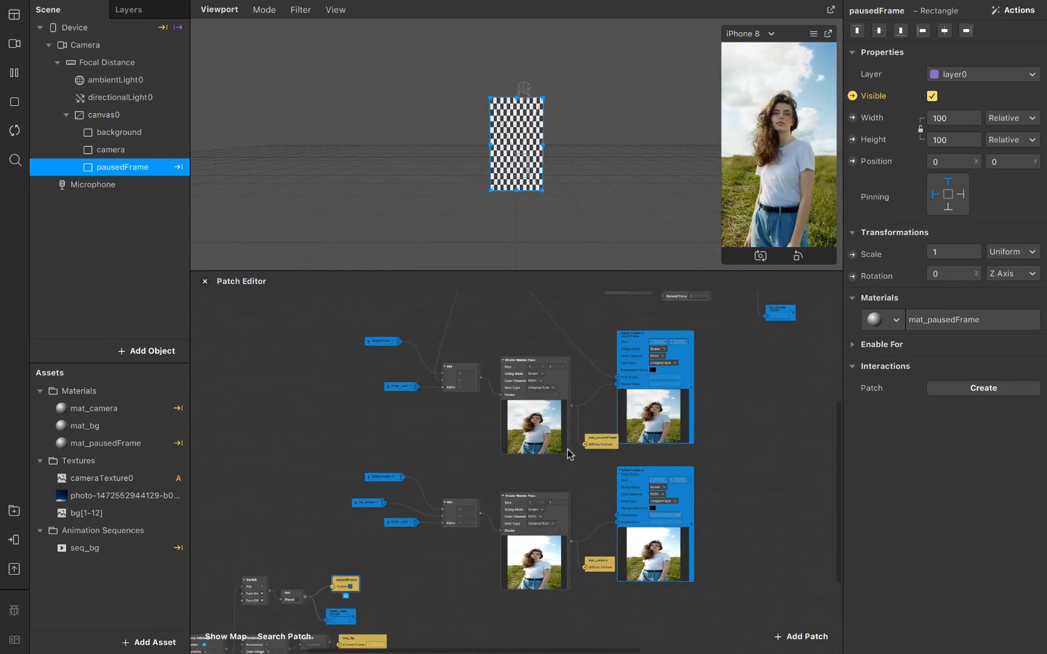
pyautogui.hscroll(2, 567, 453)
pyautogui.scroll(-2, 568, 454)
pyautogui.hscroll(3, 568, 454)
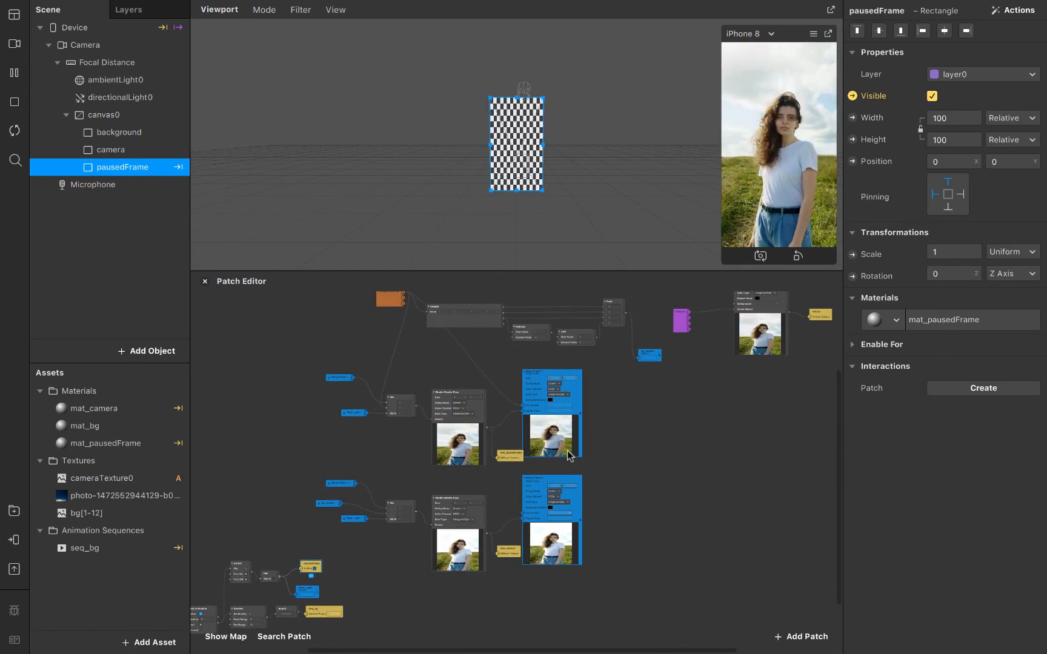
pyautogui.scroll(-2, 568, 455)
pyautogui.hscroll(-3, 568, 454)
pyautogui.hscroll(-1, 568, 454)
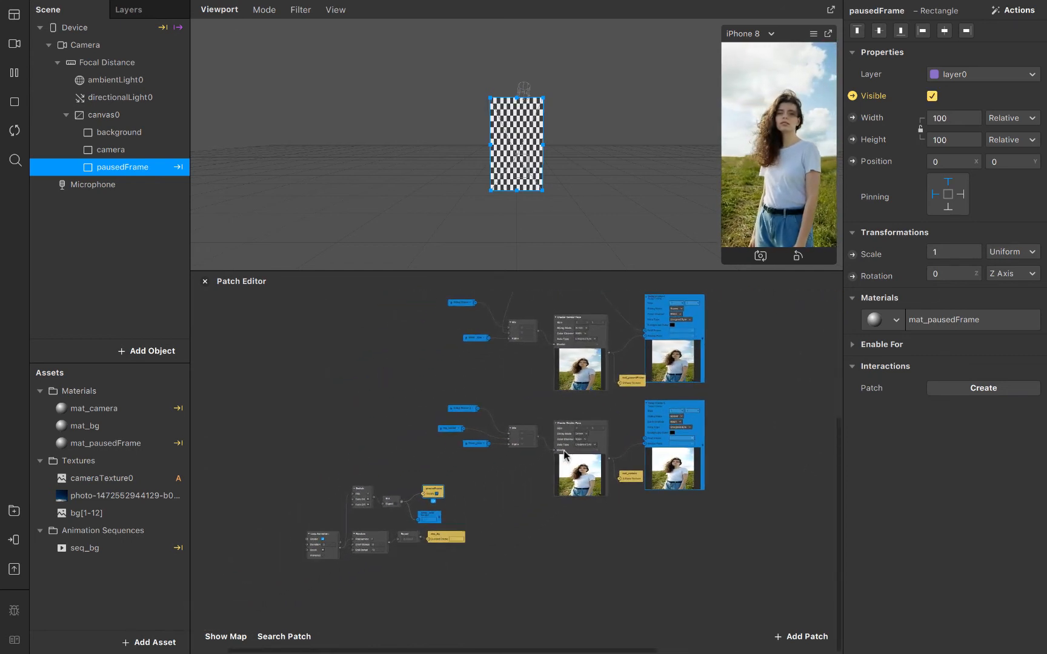
# Step: Add an Audio Playback Controller to the project's assets
pyautogui.click(130, 642)
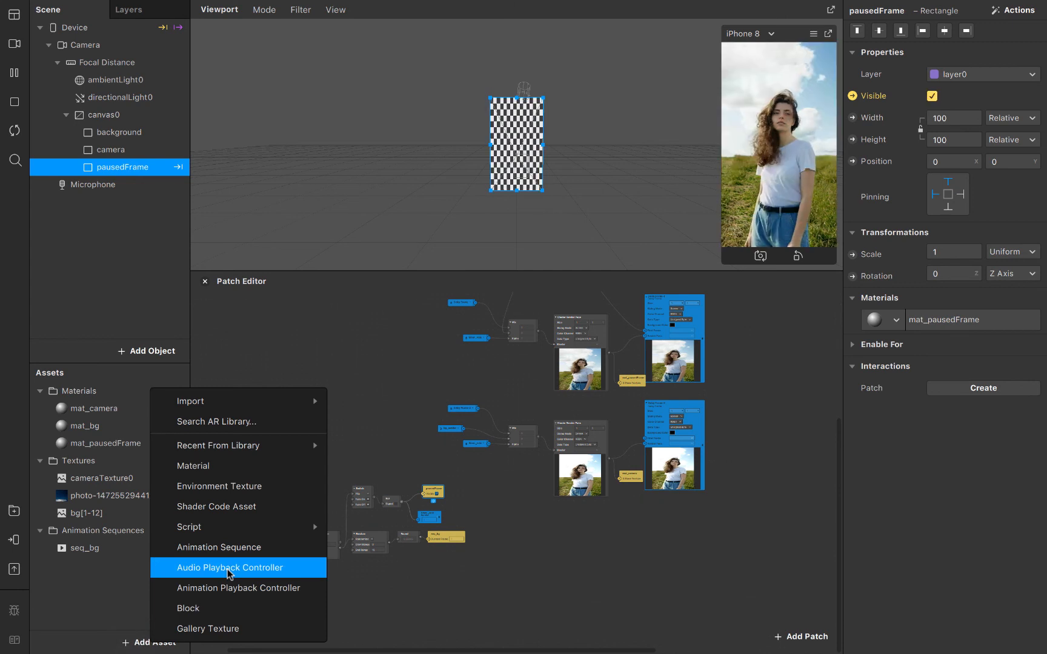
pyautogui.click(228, 567)
pyautogui.click(158, 583)
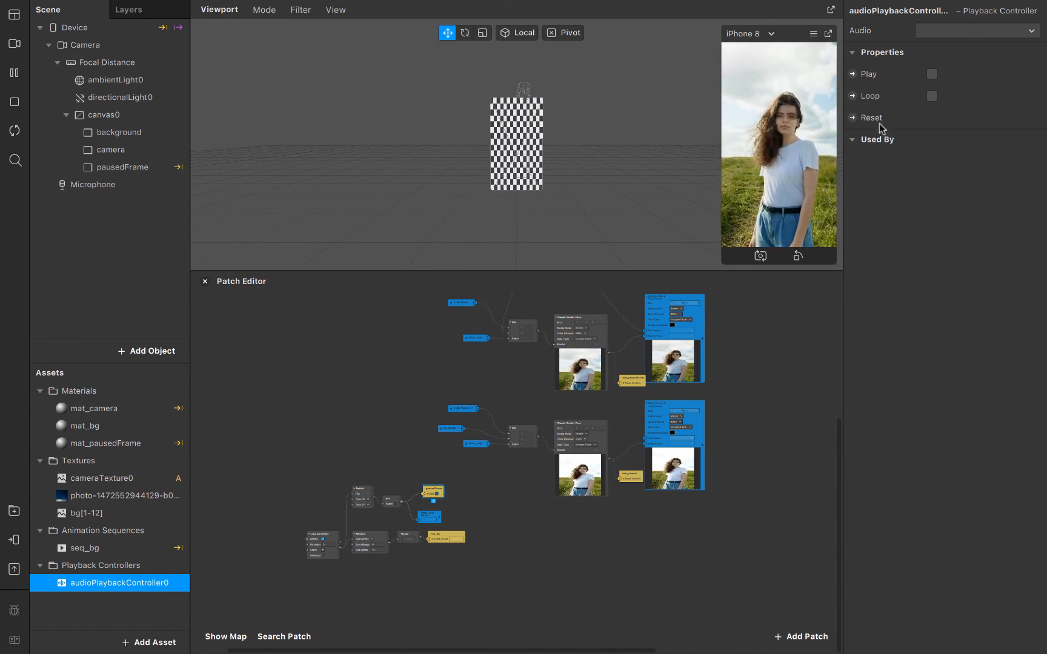
# Step: Import the audio file "AURORA - Runaway (1).m4a" from the Downloads folder on the computer
pyautogui.click(129, 643)
pyautogui.moveTo(297, 402)
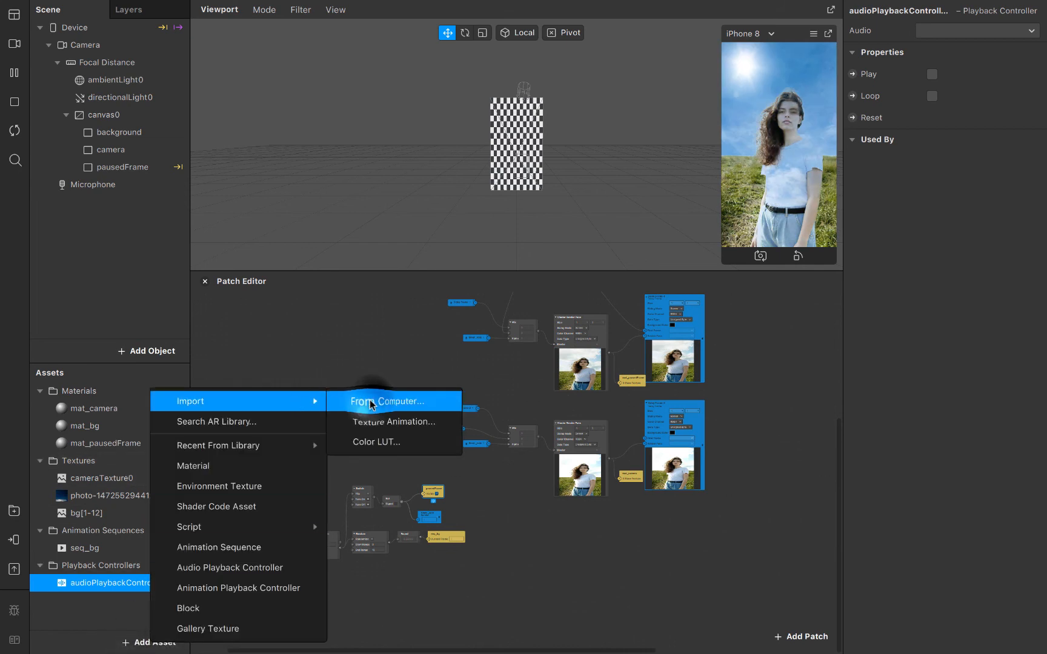
pyautogui.click(375, 401)
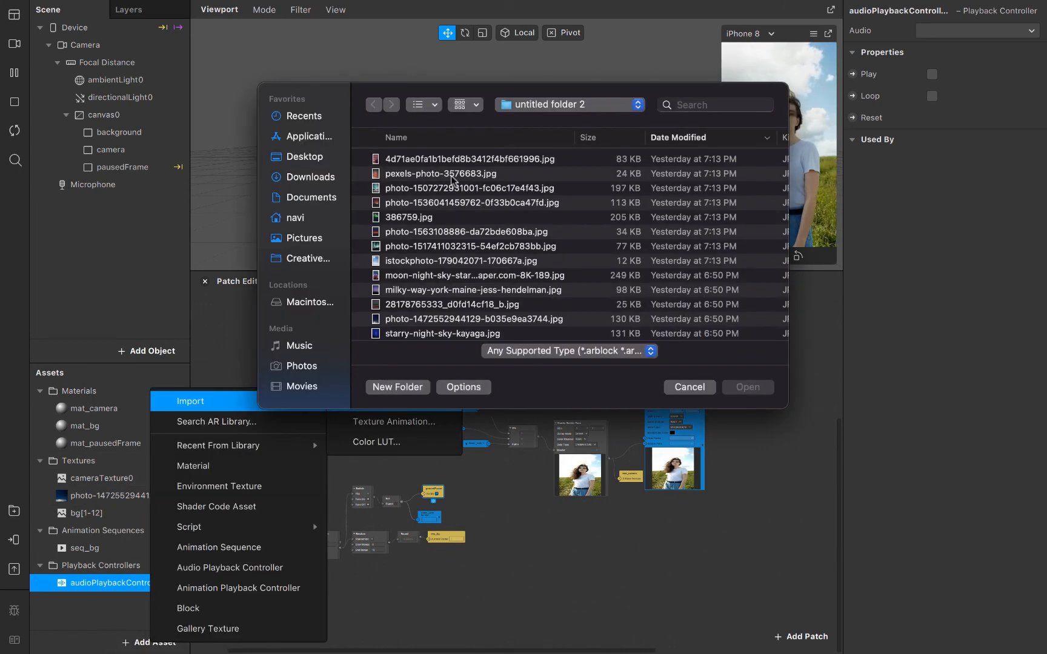
pyautogui.click(309, 177)
pyautogui.doubleClick(416, 159)
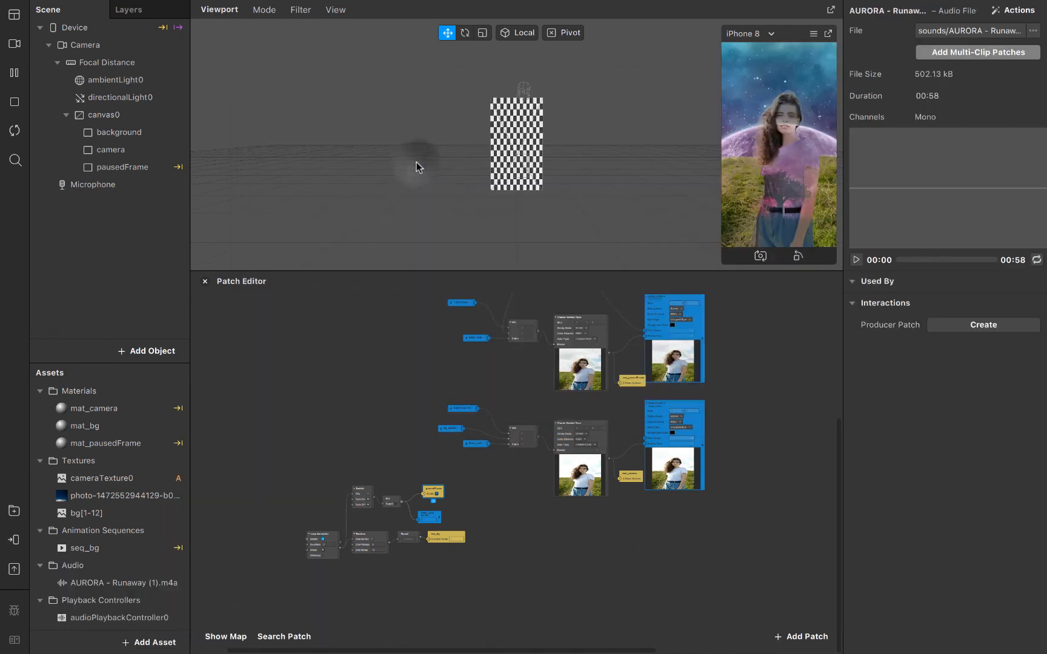
# Step: Assign "AURORA - Runaway (1).m4a" as the audio of the playback controller
pyautogui.click(107, 615)
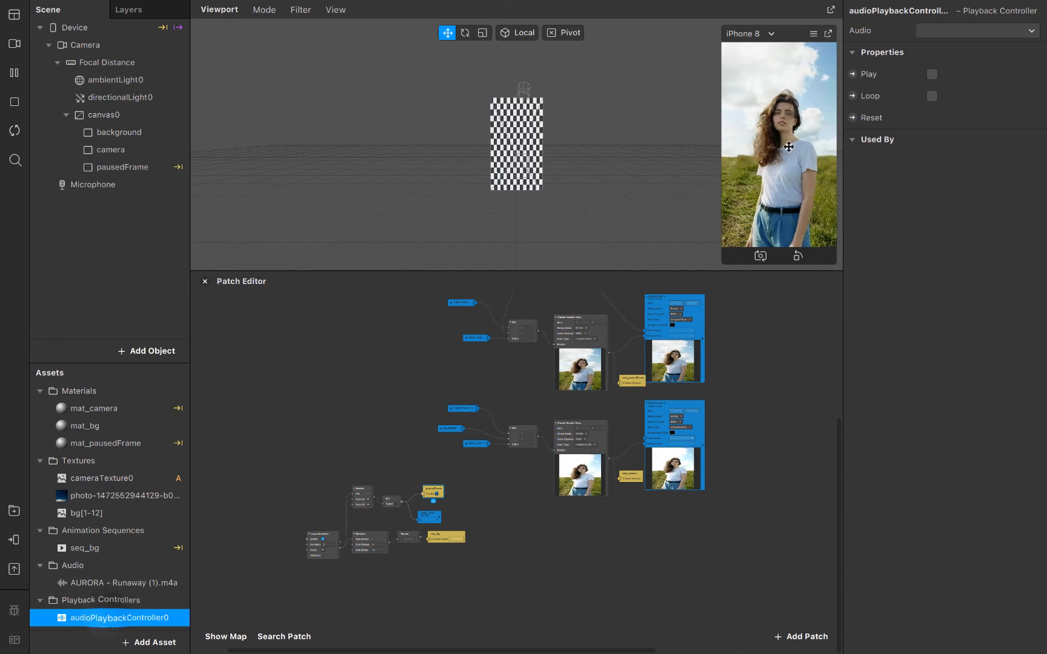
pyautogui.click(969, 31)
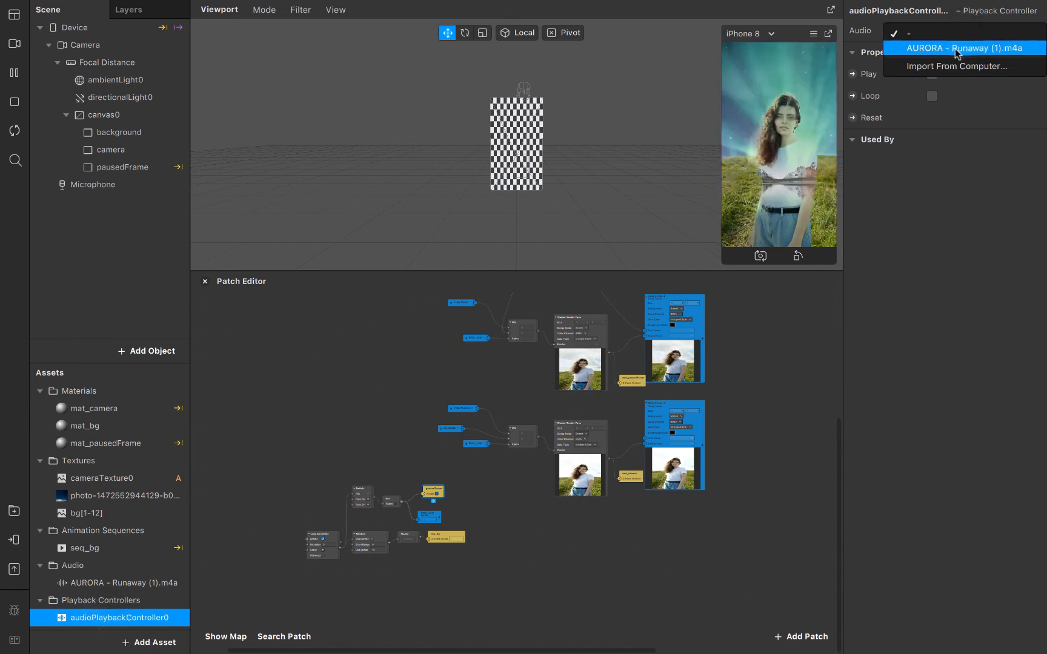
pyautogui.click(955, 48)
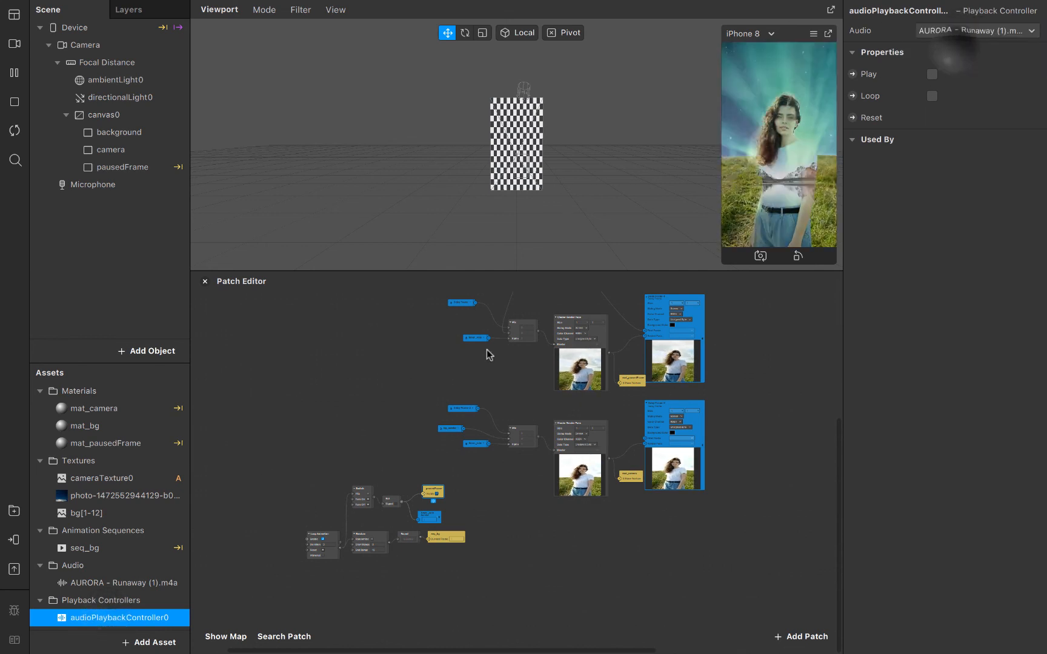
# Step: Rename the playback controller as aurora, and switch its Play option on and off again
pyautogui.doubleClick(115, 620)
pyautogui.write('auror')
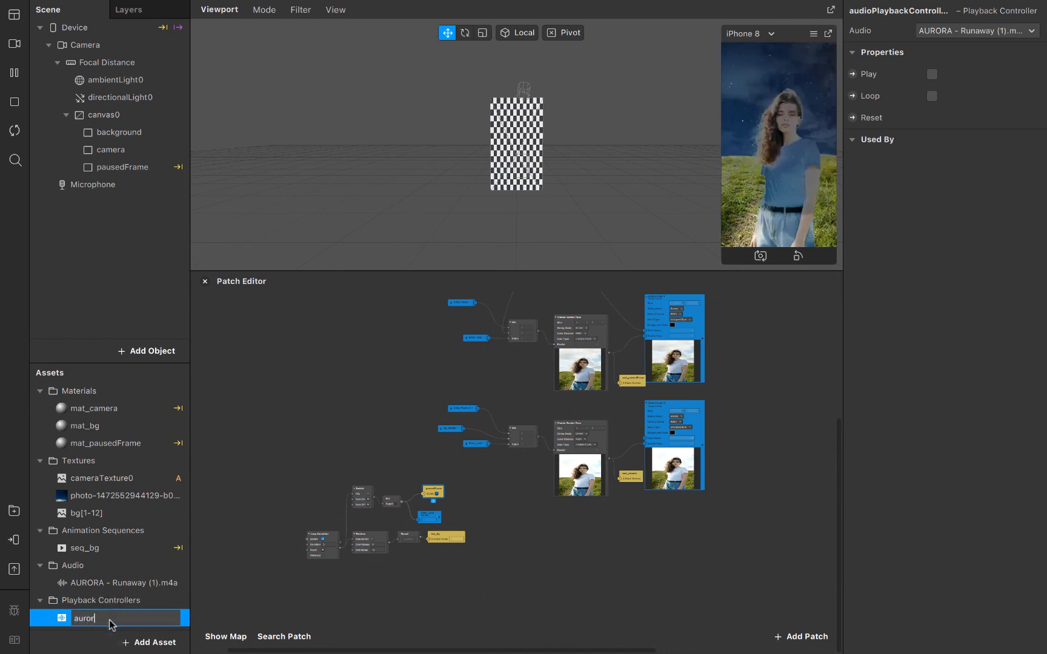
pyautogui.write('a')
pyautogui.press('Return')
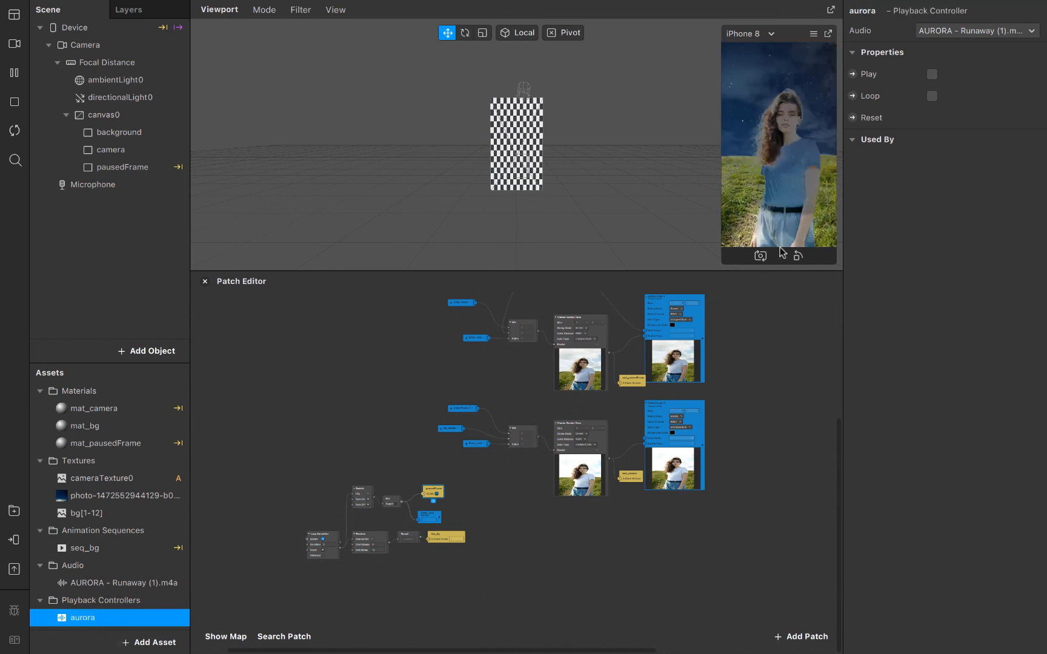
pyautogui.click(931, 74)
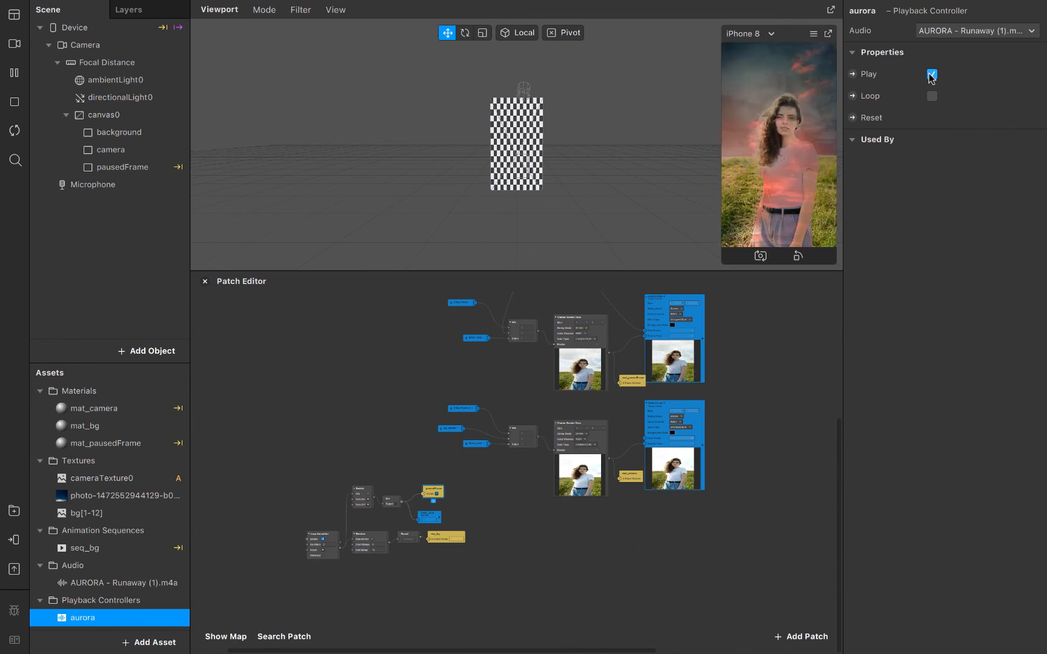
pyautogui.click(932, 74)
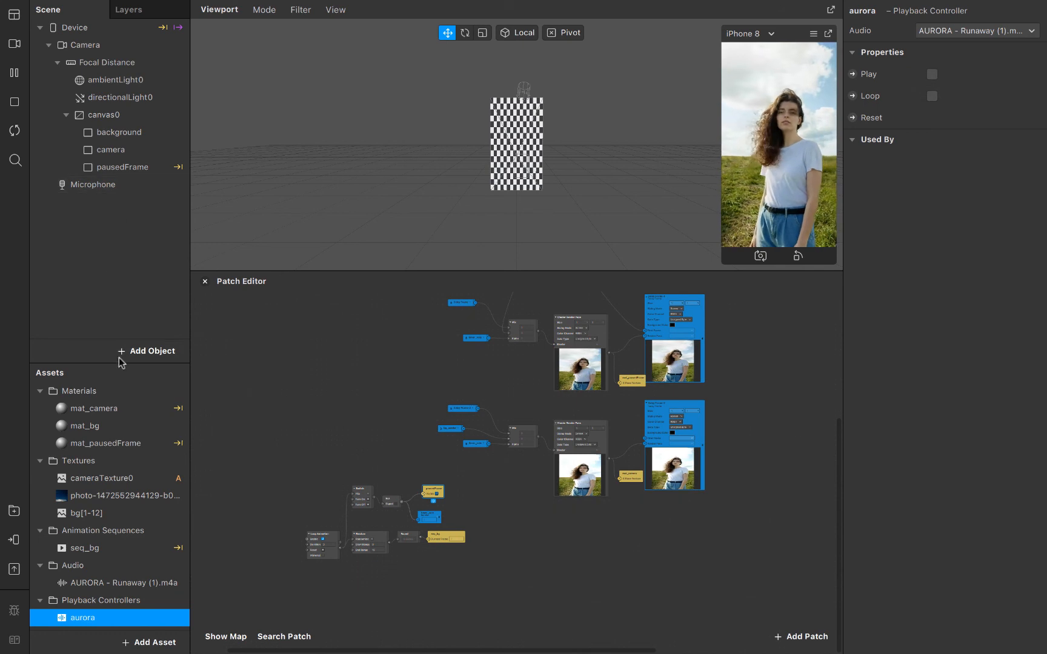
# Step: Add a Speaker object to the scene
pyautogui.click(119, 356)
pyautogui.write('sp')
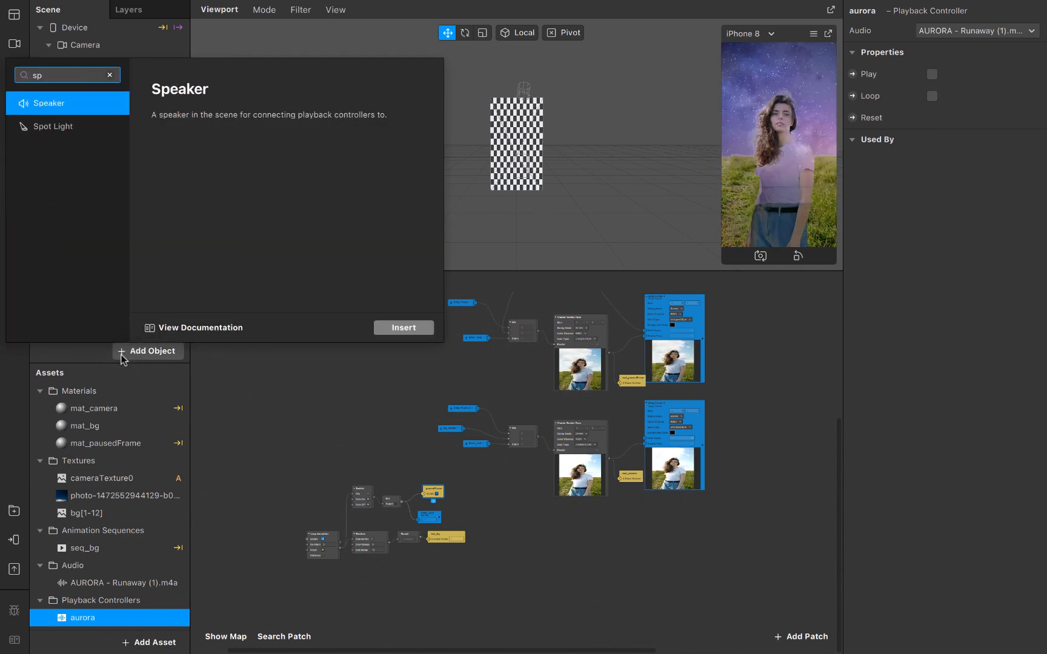
pyautogui.press('Return')
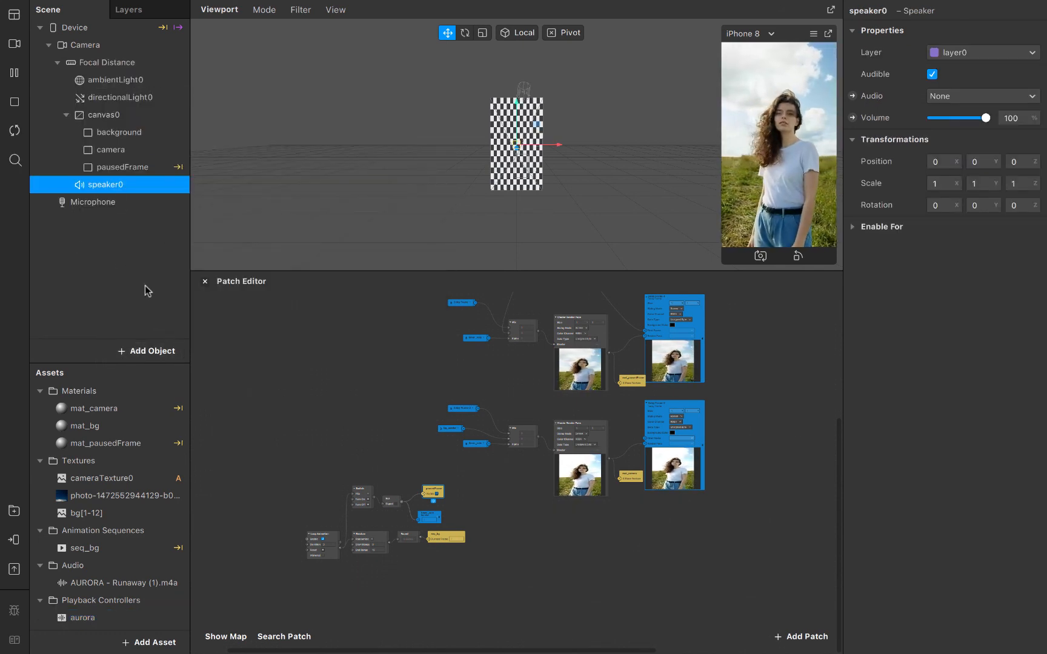
# Step: Switch the preview's video source from the simulation clip to the built-in FaceTime HD Camera
pyautogui.click(14, 43)
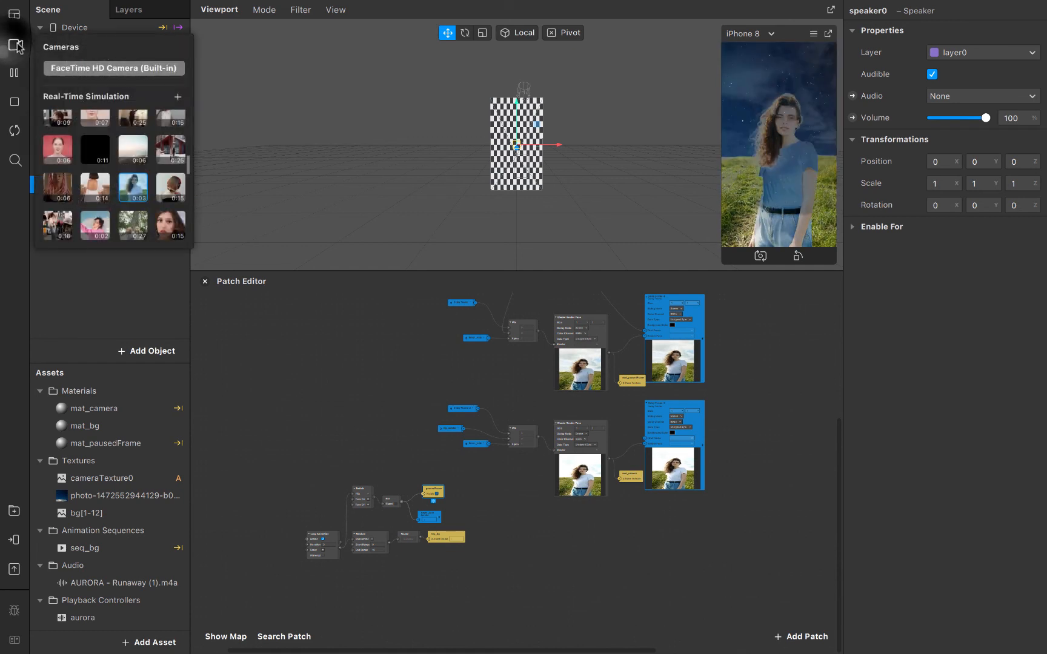
pyautogui.click(73, 68)
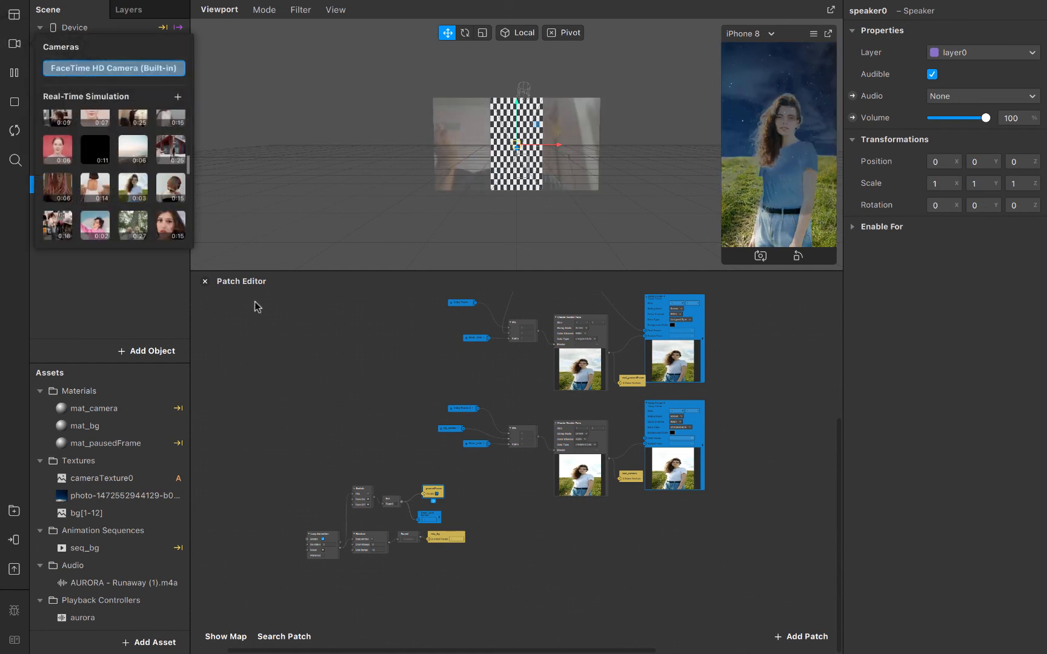
pyautogui.click(257, 333)
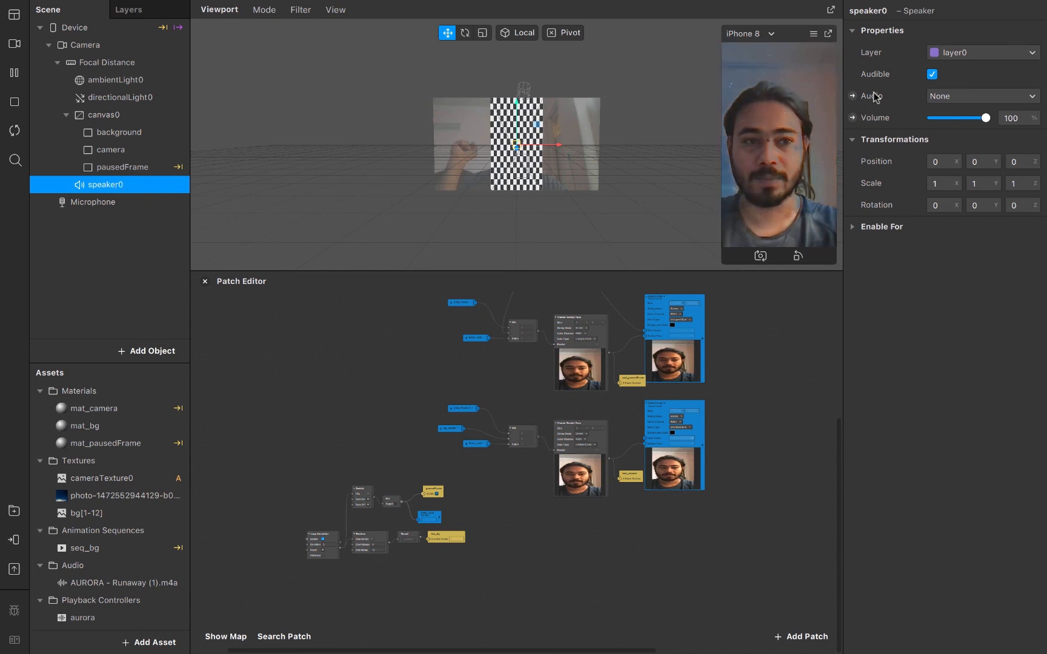
# Step: Set the speaker's audio source to aurora and enable Play on the aurora playback controller
pyautogui.click(948, 96)
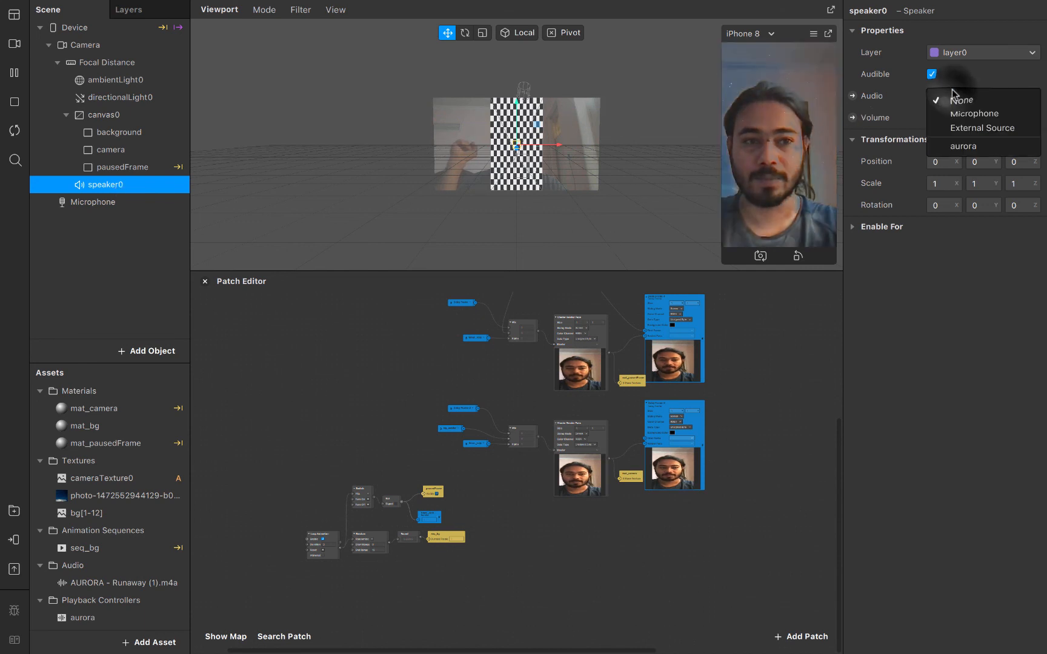
pyautogui.click(976, 147)
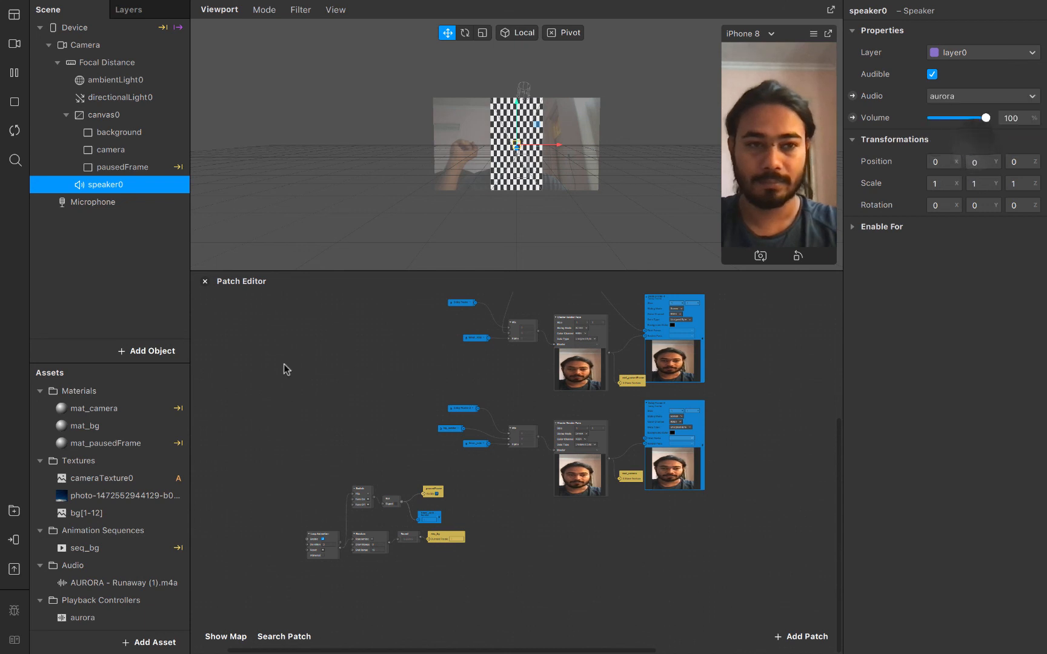
pyautogui.click(93, 616)
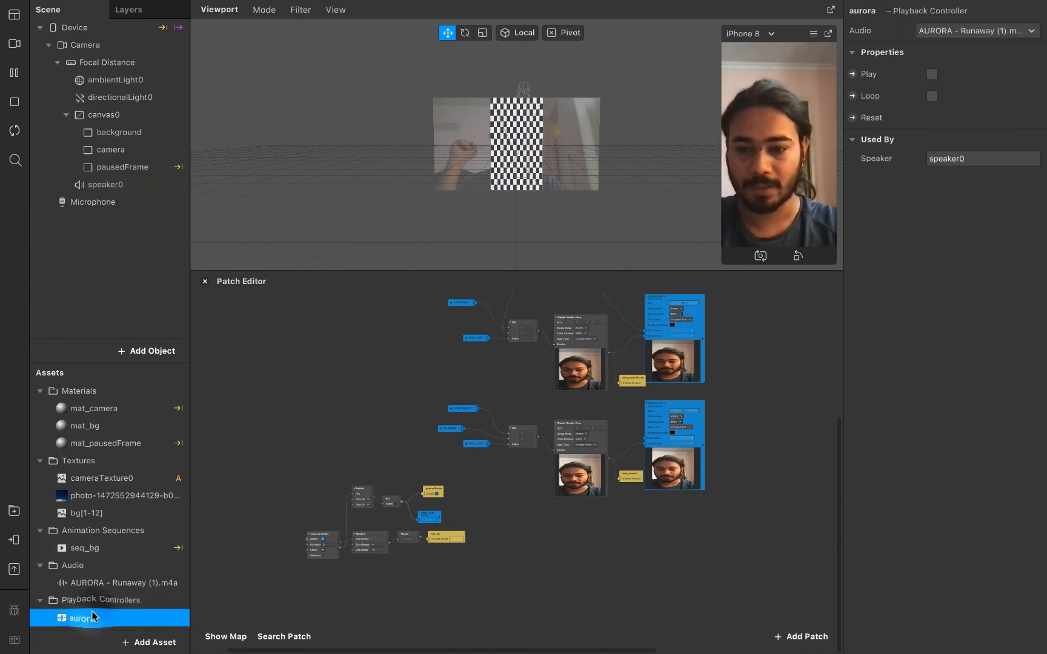
pyautogui.click(932, 74)
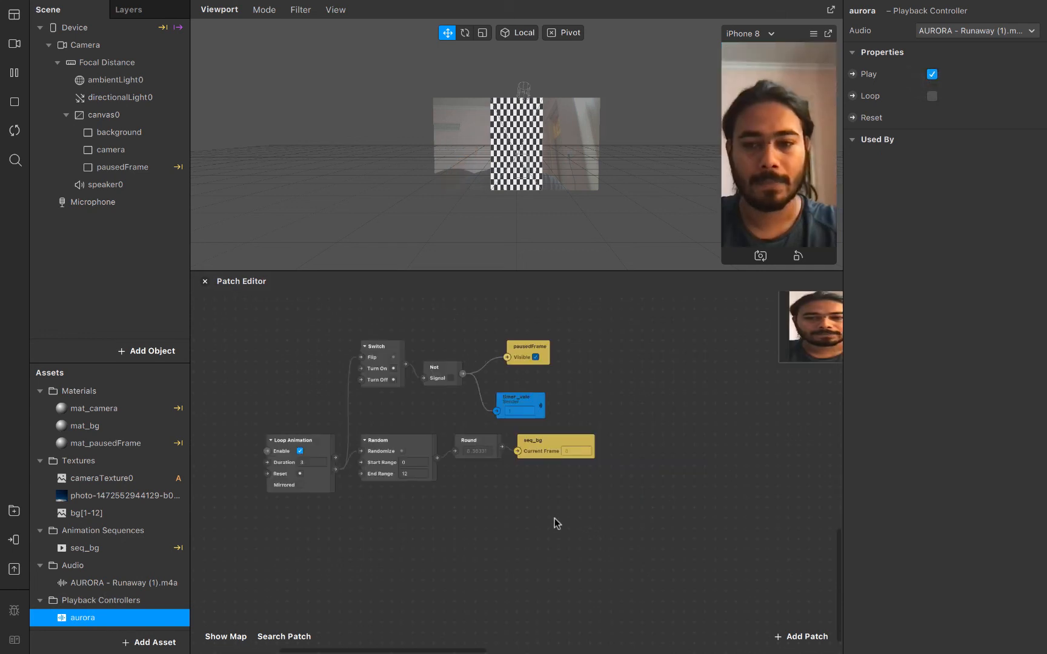
pyautogui.hscroll(-2, 554, 517)
pyautogui.scroll(-1, 555, 518)
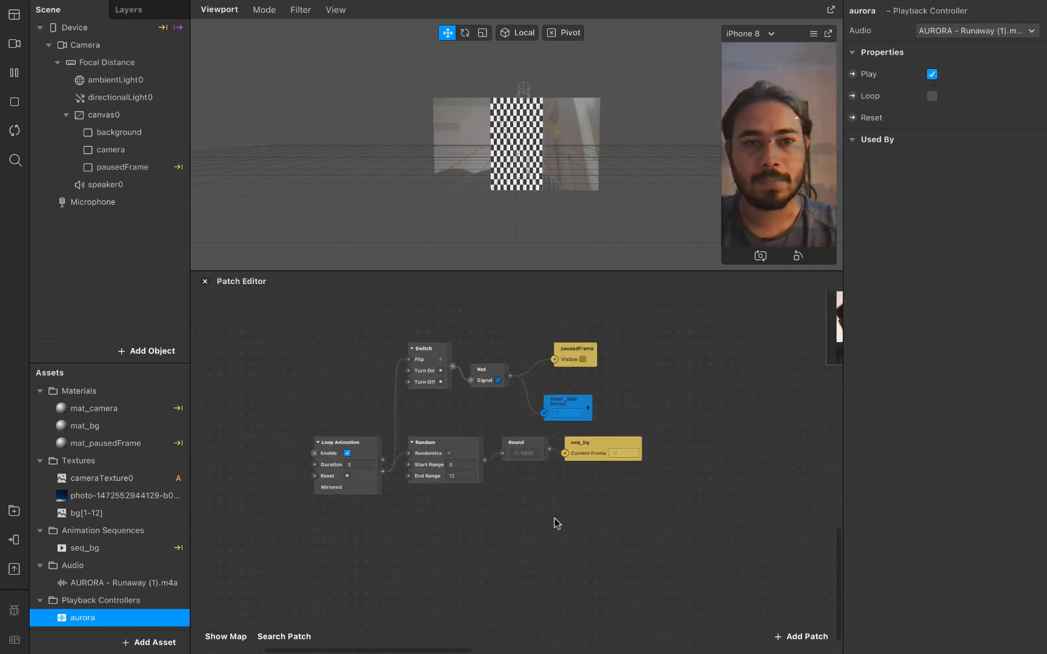
pyautogui.hscroll(-1, 554, 517)
pyautogui.scroll(1, 554, 518)
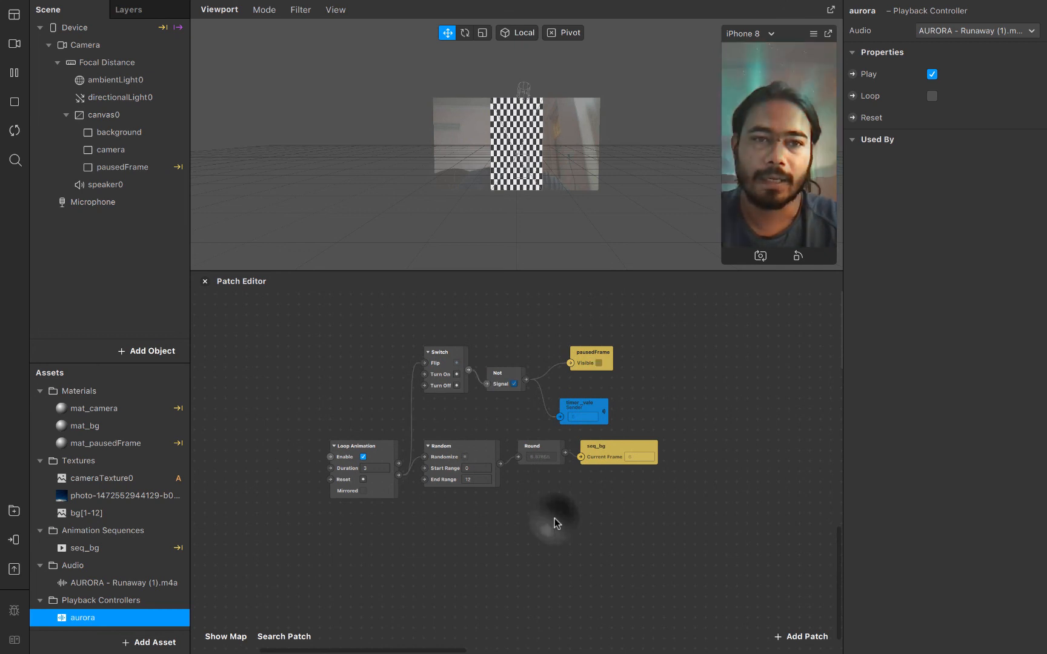
# Step: Add a Camera patch and connect its Video Recording output to the Loop Animation's Enable input
pyautogui.hscroll(-3, 554, 518)
pyautogui.scroll(1, 554, 517)
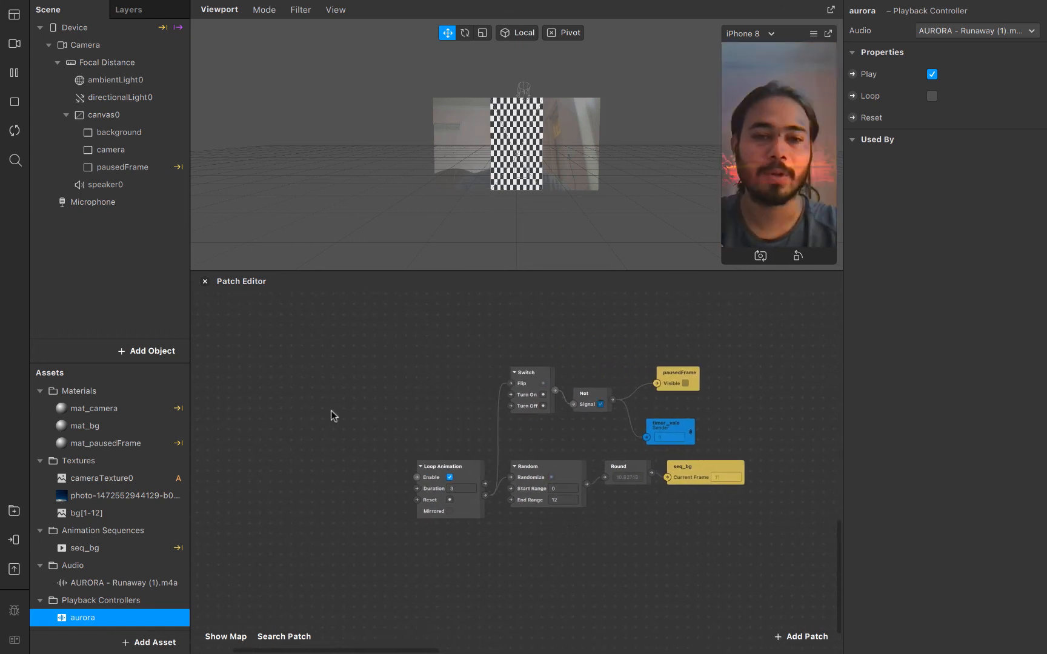
pyautogui.click(104, 49)
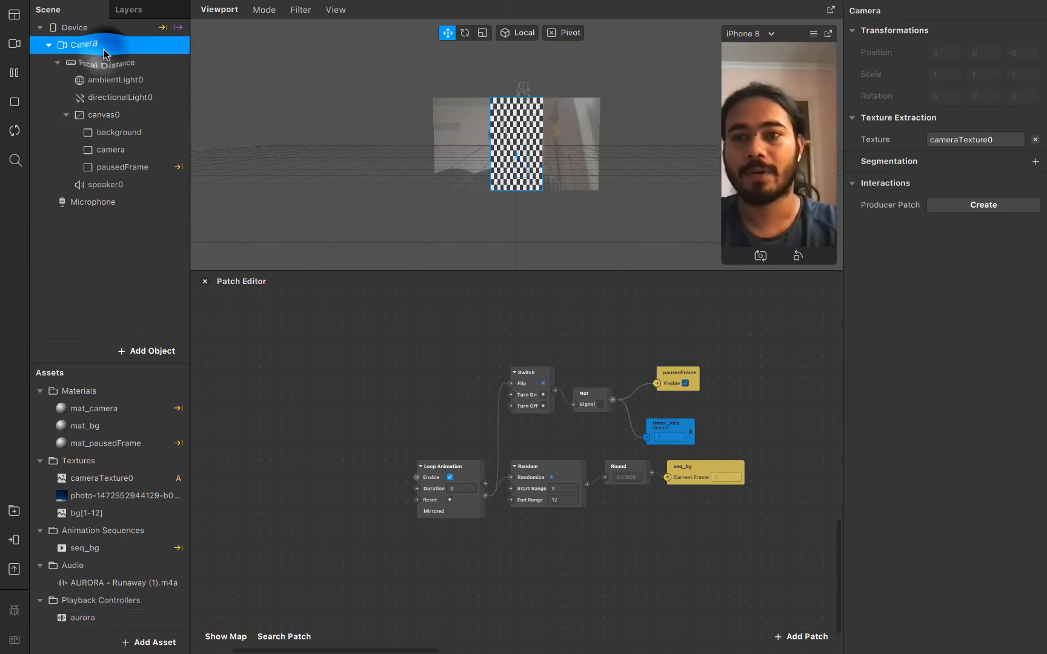
pyautogui.moveTo(117, 48); pyautogui.dragTo(417, 481)
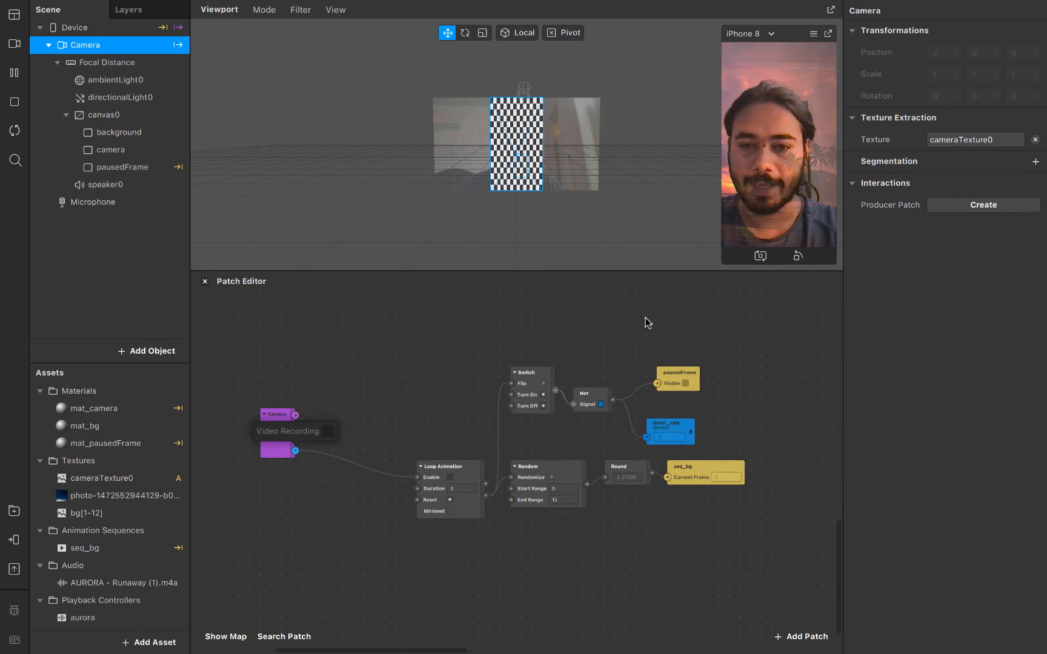
# Step: Add a Screen Tap patch and route it through a new Switch patch into the Loop Animation's Enable input
pyautogui.doubleClick(417, 357)
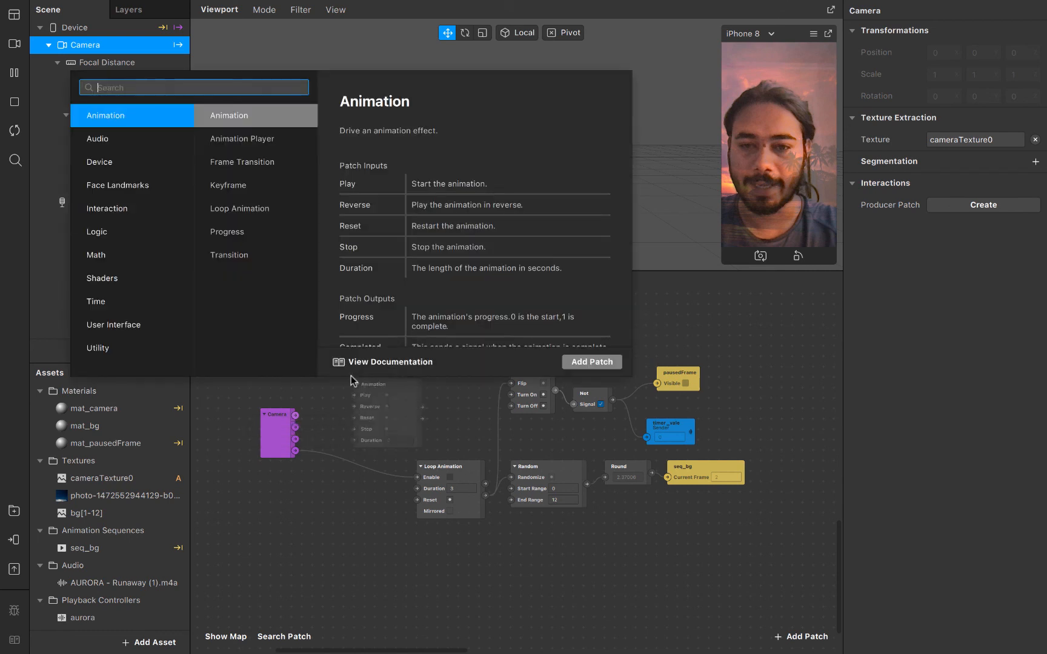
pyautogui.write('scree')
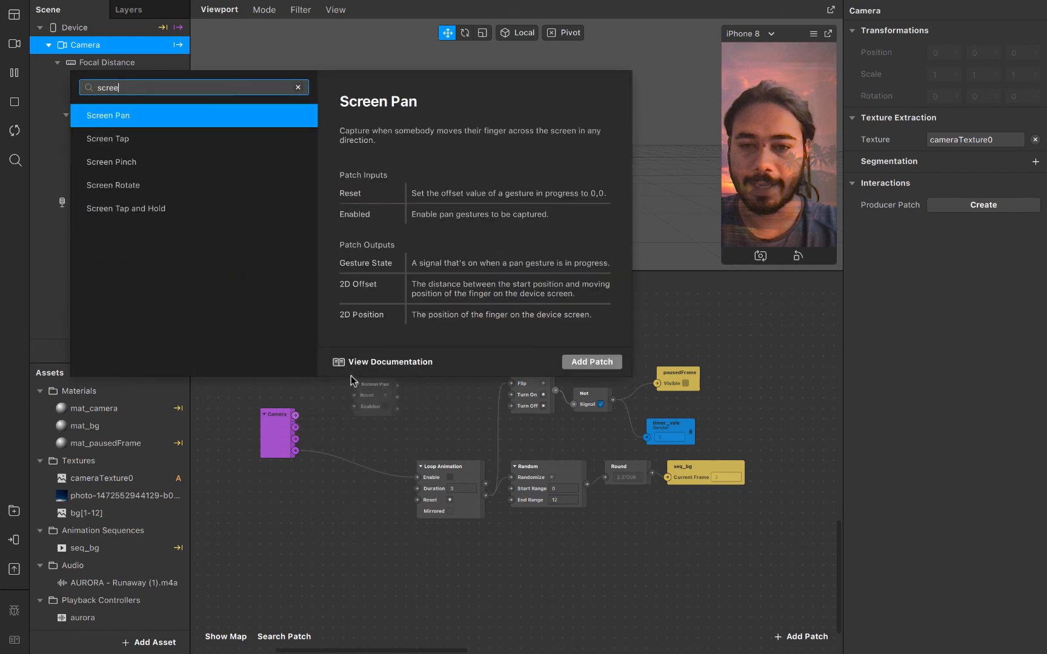
pyautogui.press('Down')
pyautogui.press('Return')
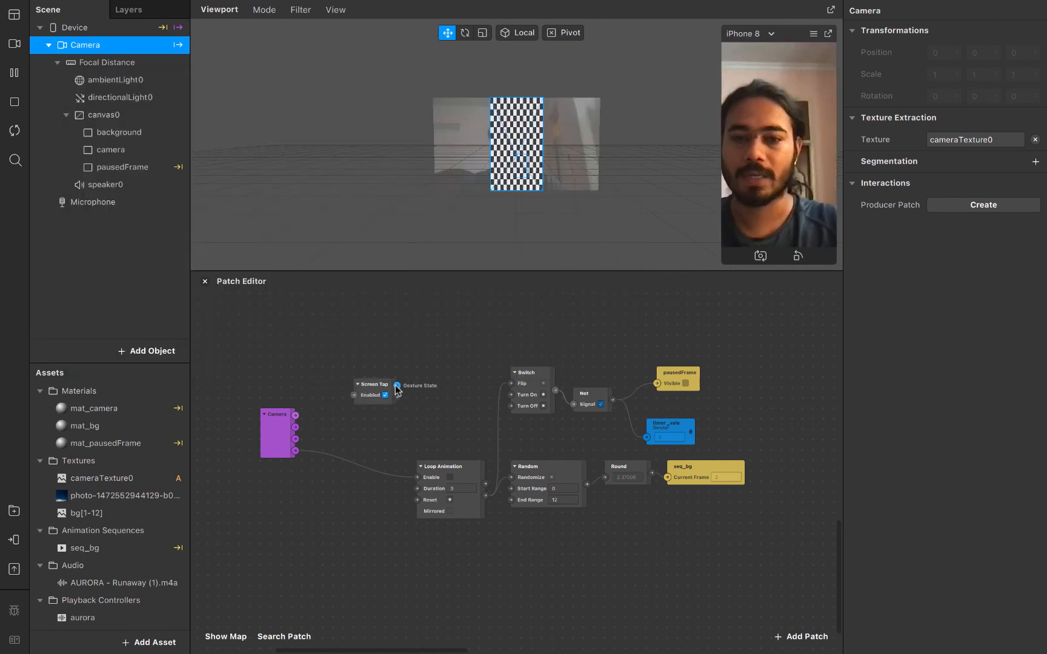
pyautogui.moveTo(398, 385); pyautogui.dragTo(417, 479)
pyautogui.click(388, 427)
pyautogui.click(378, 400)
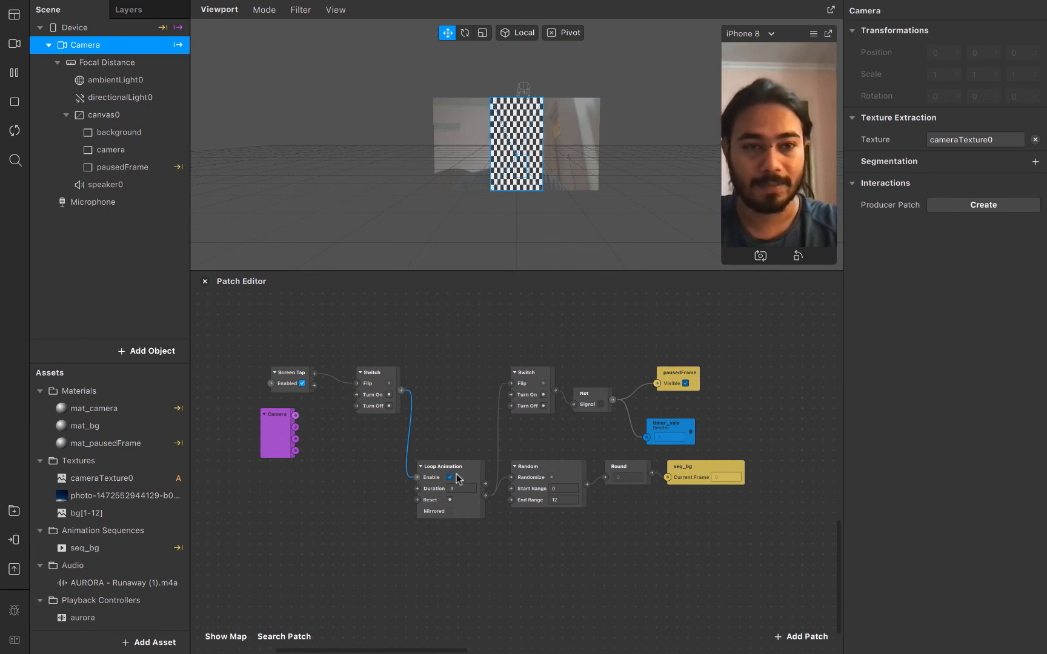
# Step: Create a Play patch for the aurora playback controller and connect the Screen Tap's Switch output to it
pyautogui.click(97, 618)
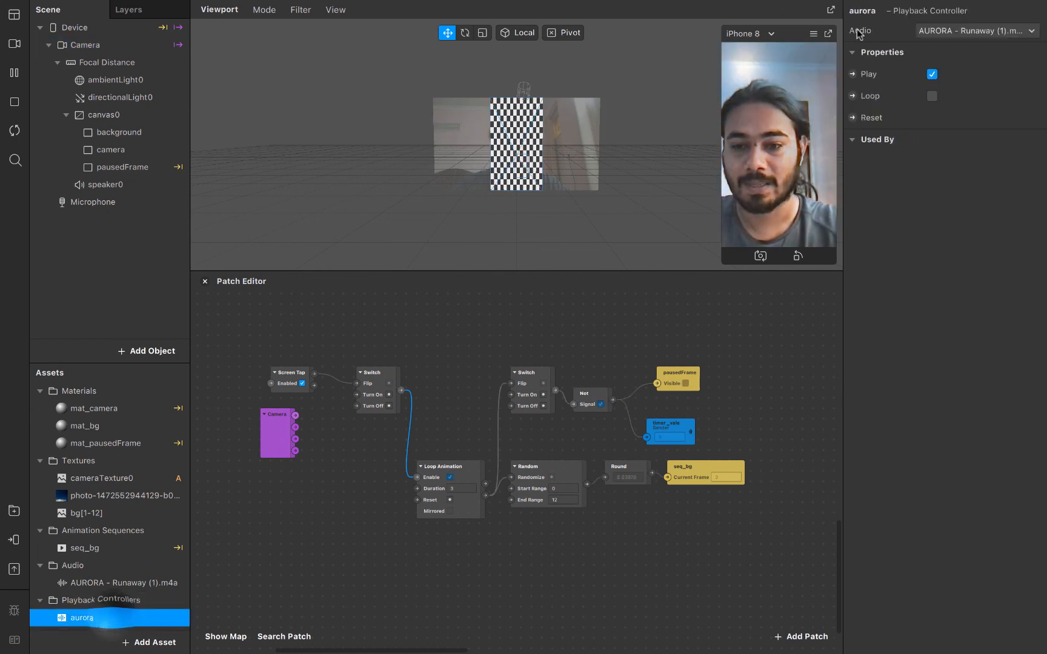
pyautogui.click(852, 74)
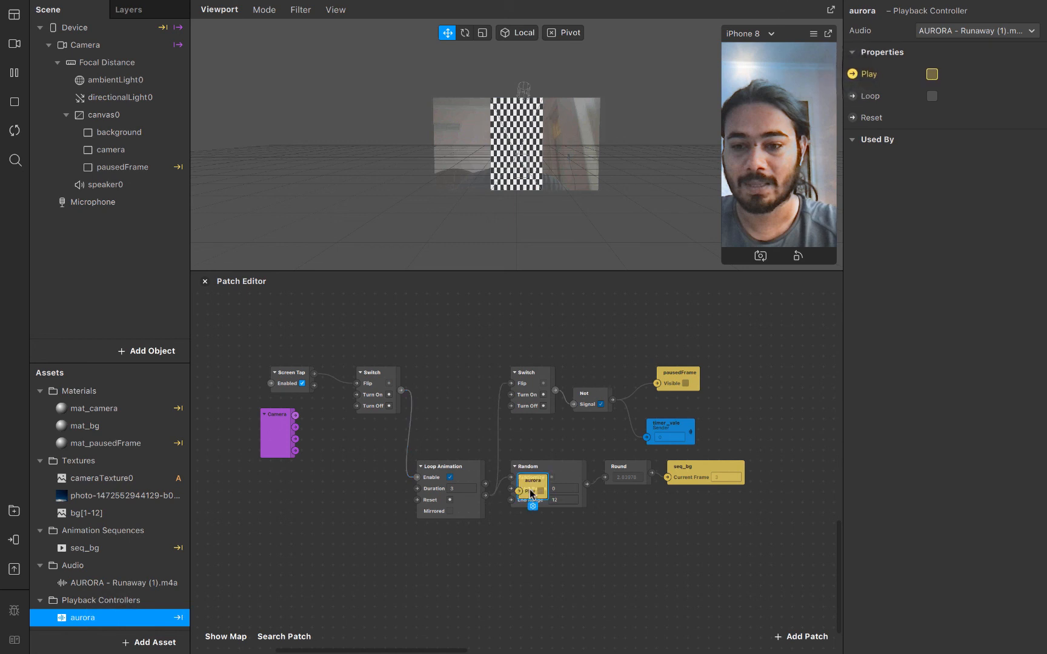
pyautogui.moveTo(531, 494); pyautogui.dragTo(427, 373)
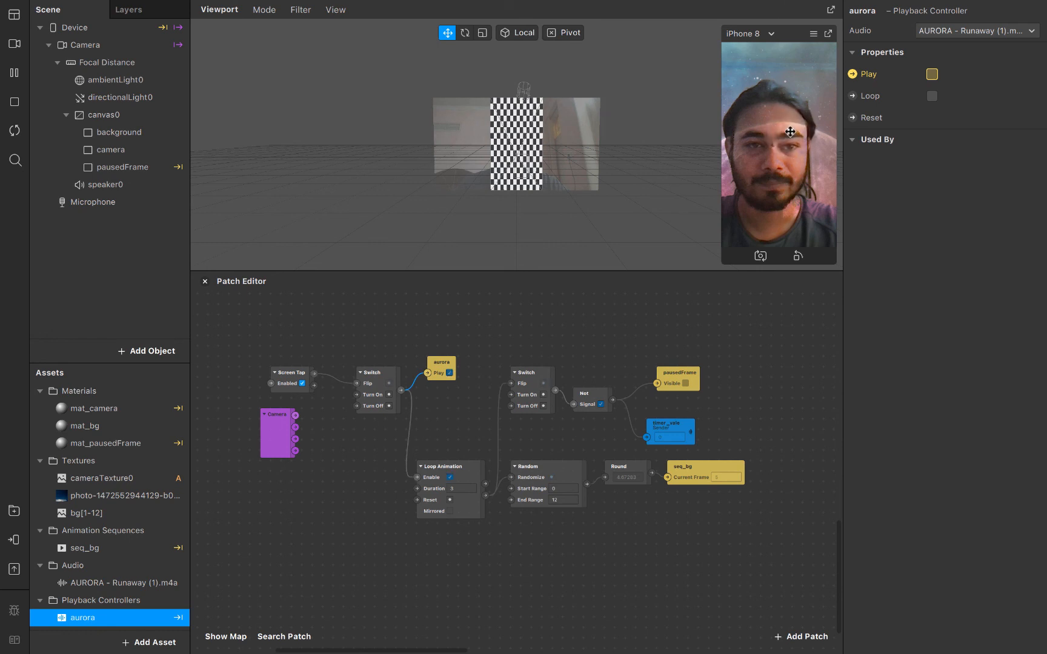
# Step: Select aurora as the audio source of speaker0
pyautogui.click(159, 184)
pyautogui.click(976, 92)
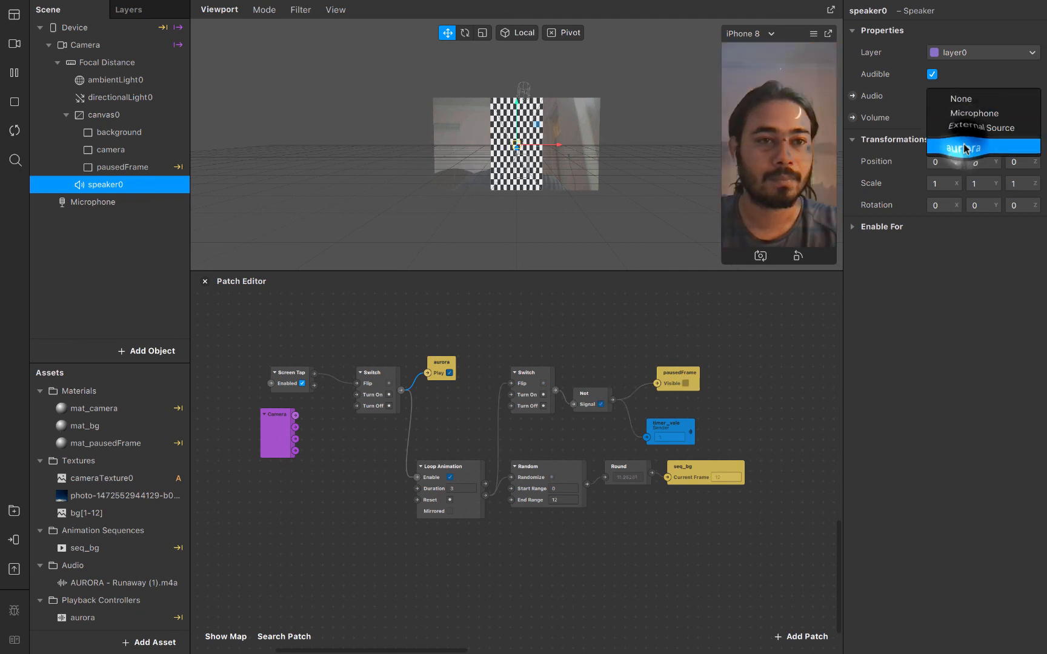
pyautogui.click(963, 148)
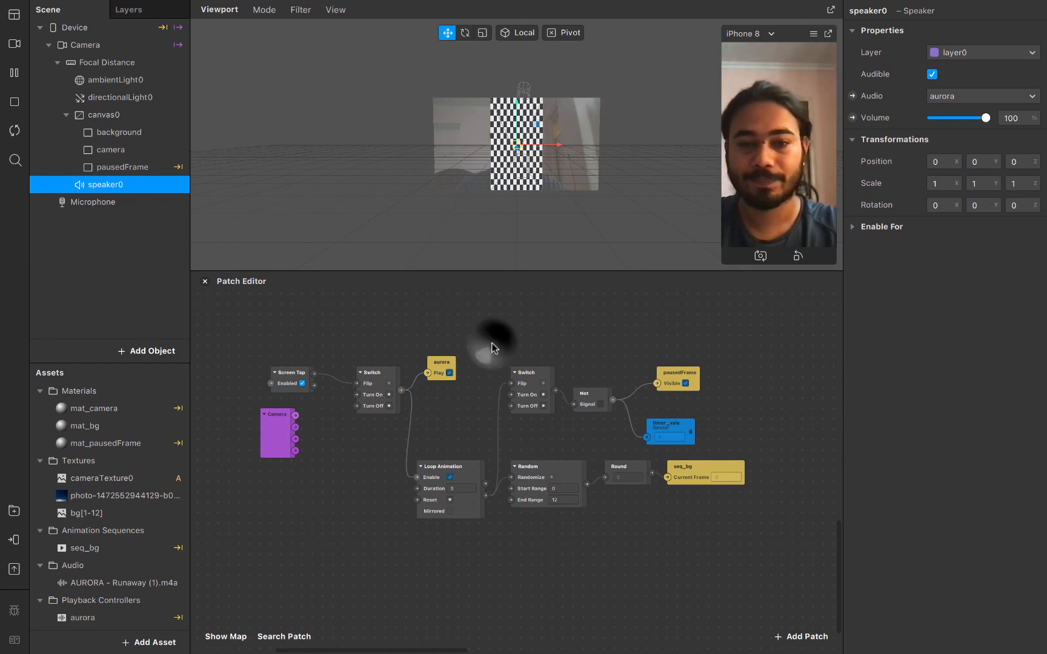
# Step: Check the project's file size per device against the Instagram and Facebook upload limits, and leave without uploading
pyautogui.scroll(-3, 450, 453)
pyautogui.hscroll(3, 449, 453)
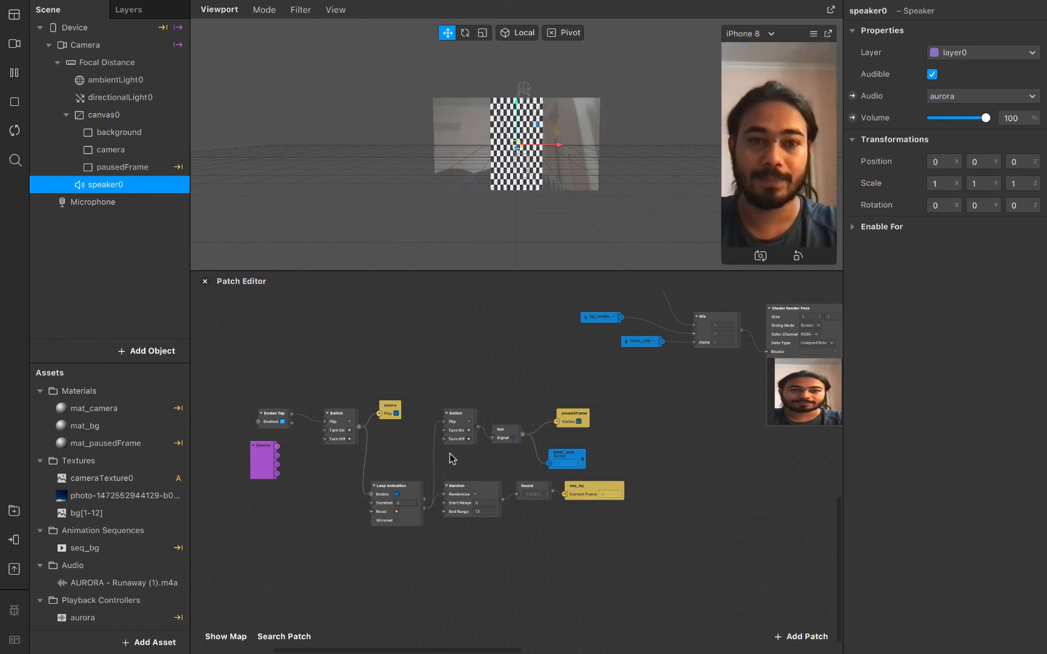
pyautogui.click(14, 568)
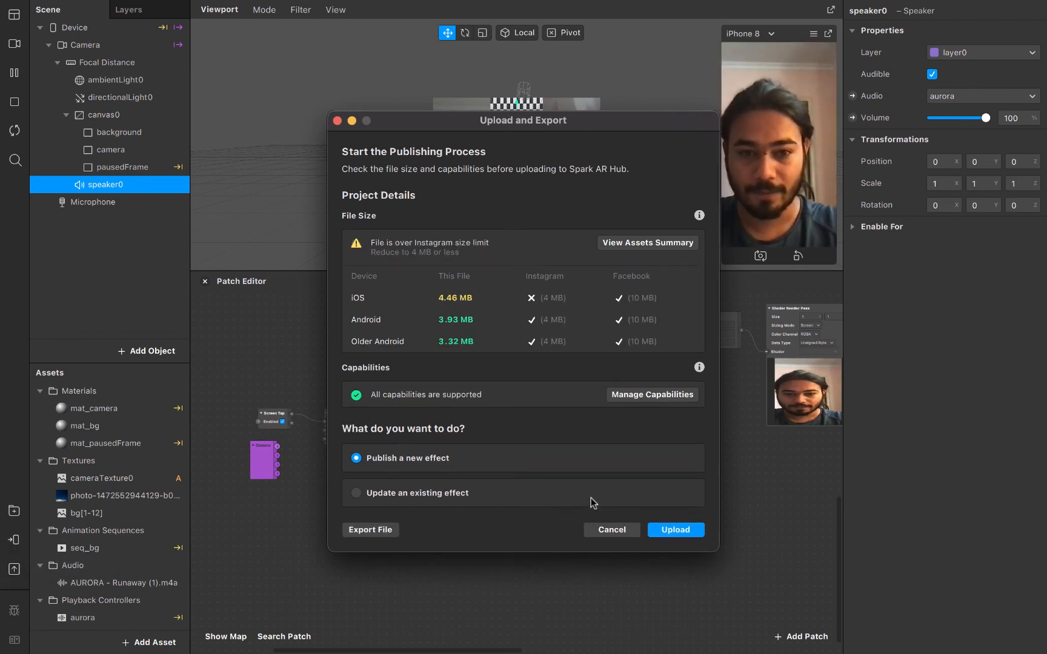
pyautogui.click(609, 529)
# Step: Delete the unused photo texture from the assets and from the project folder
pyautogui.click(128, 497)
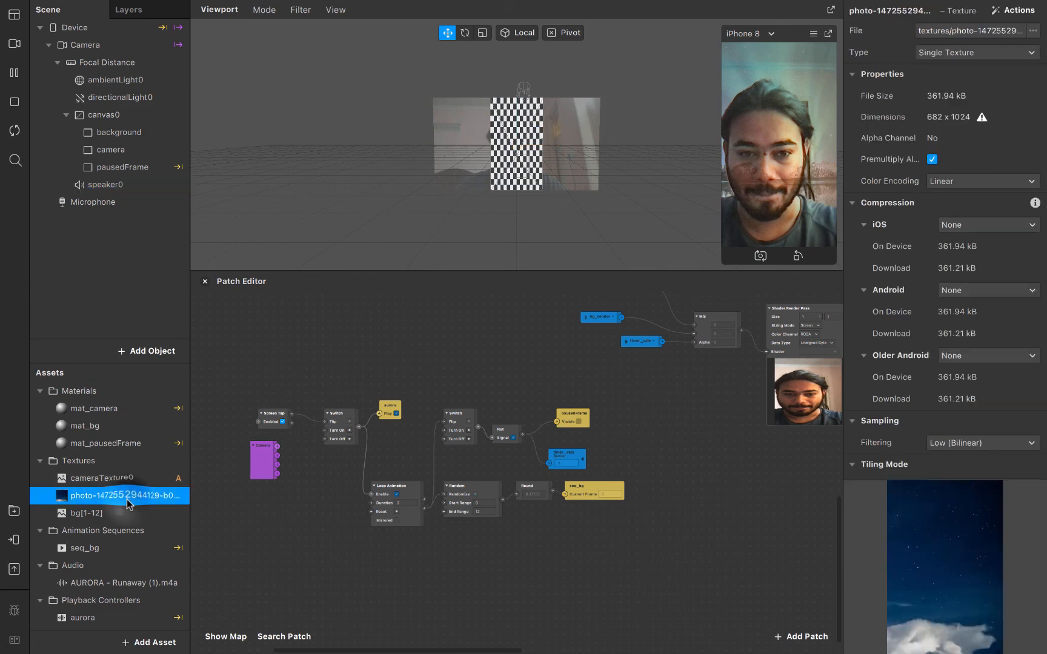
pyautogui.press('Delete')
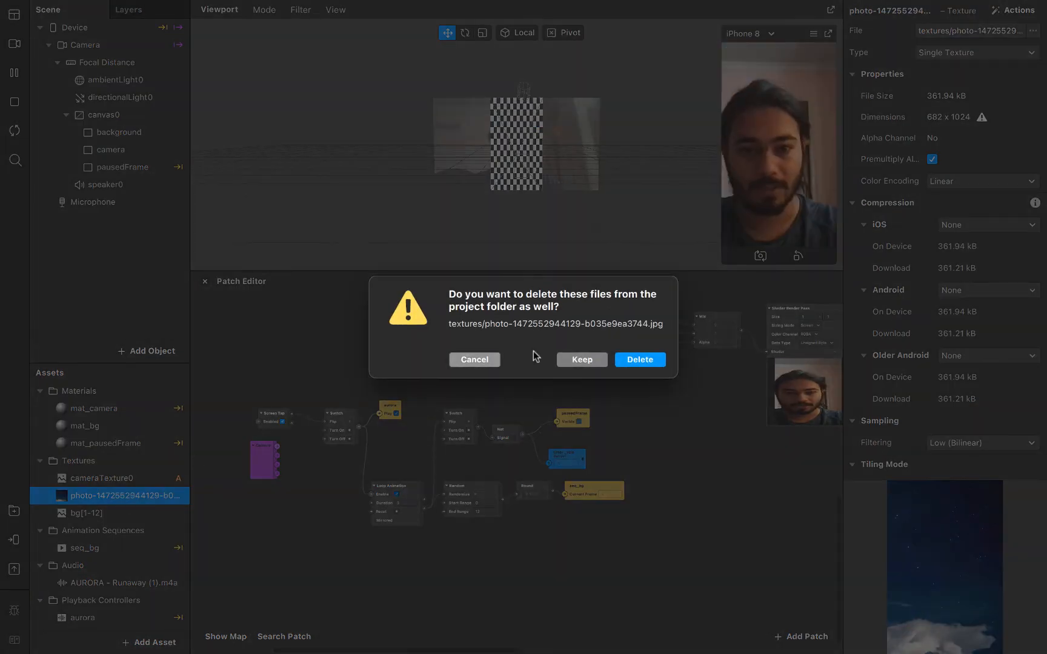
pyautogui.click(630, 360)
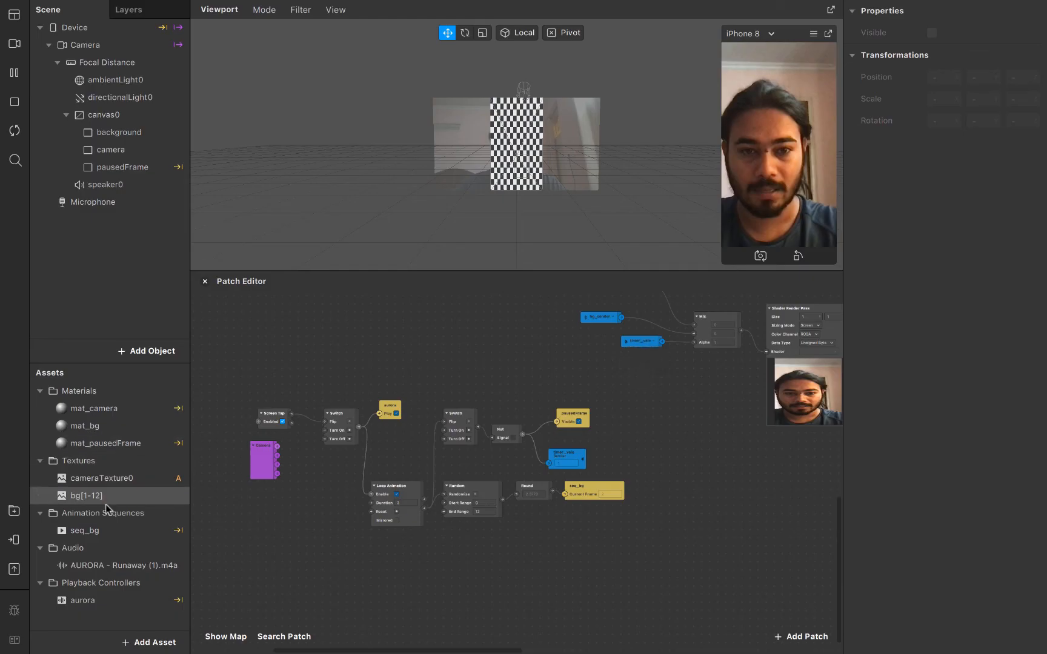
# Step: Set the bg[1-12] texture sequence's compression to None for iOS, Android and Older Android
pyautogui.click(104, 499)
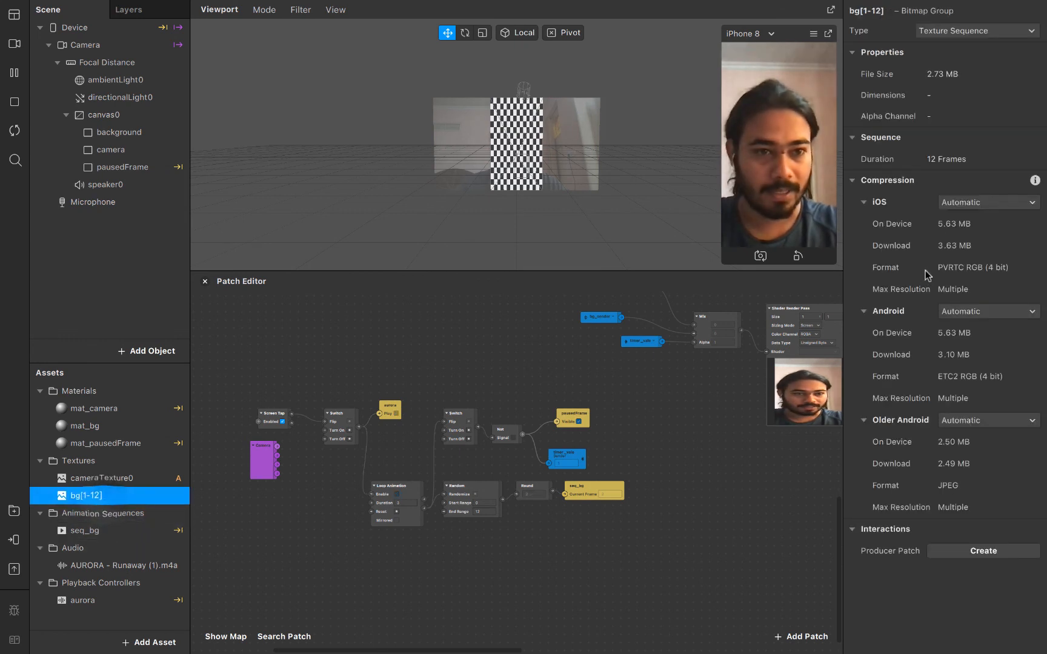
pyautogui.click(970, 206)
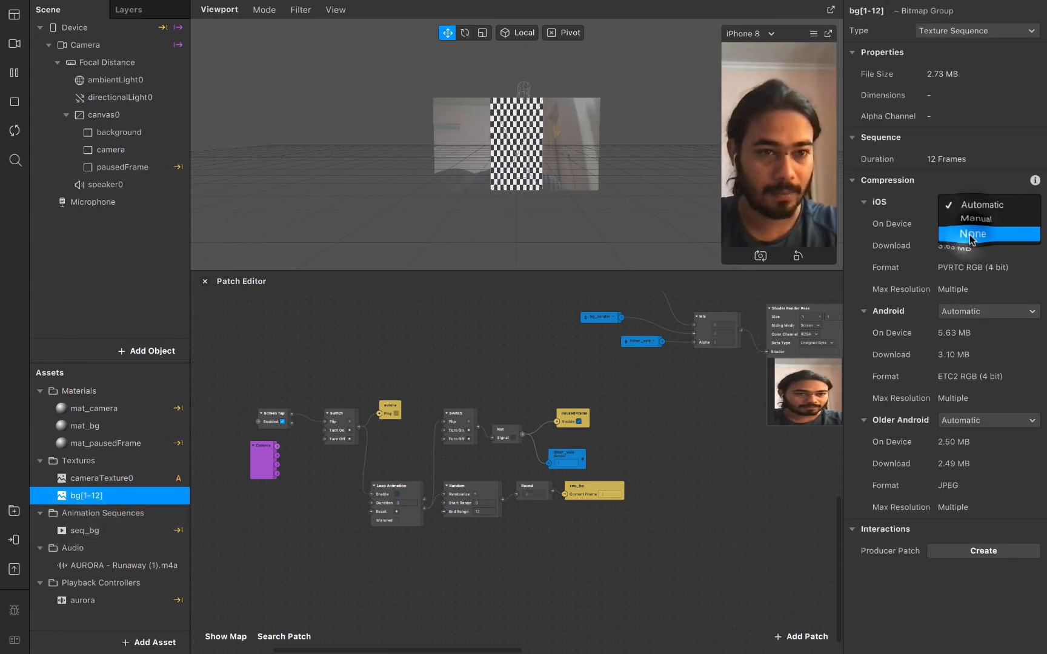
pyautogui.click(966, 225)
pyautogui.click(982, 270)
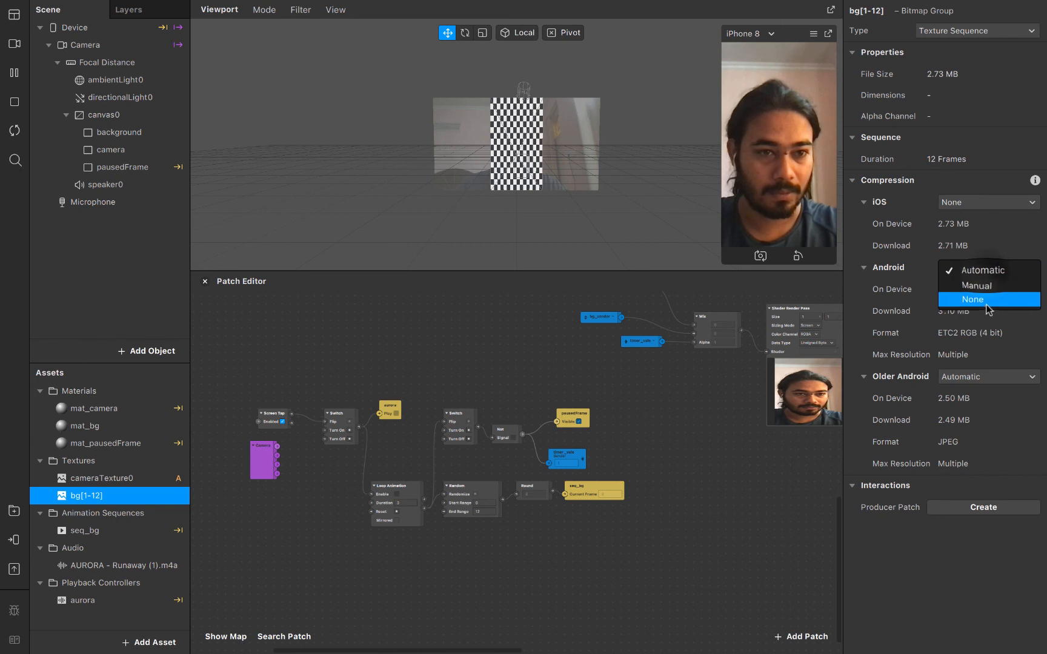
pyautogui.click(986, 296)
pyautogui.click(988, 333)
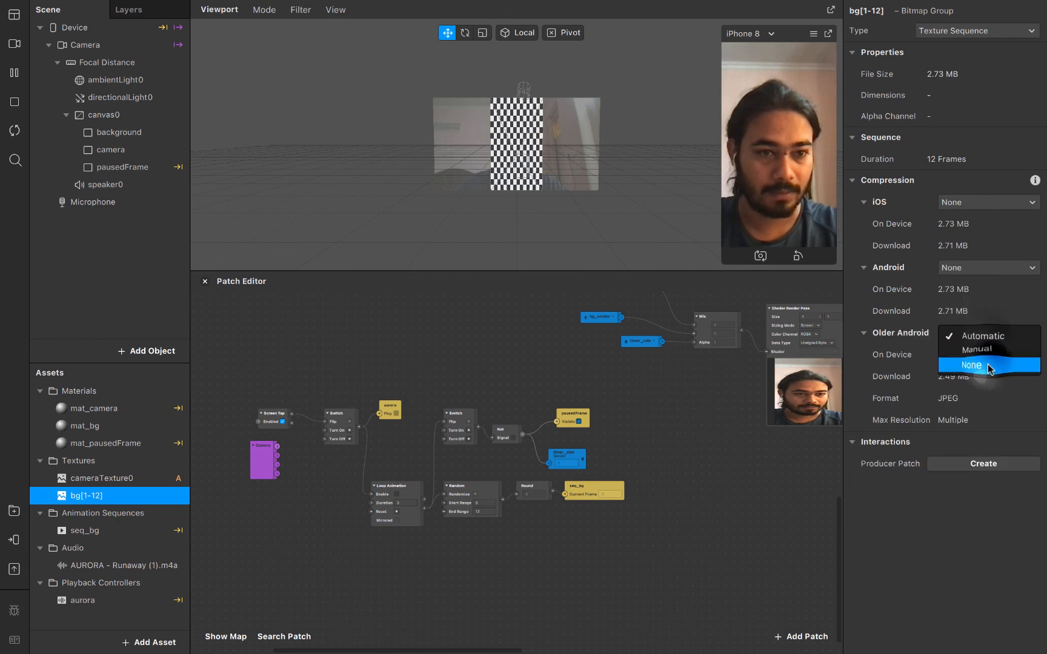
pyautogui.click(993, 365)
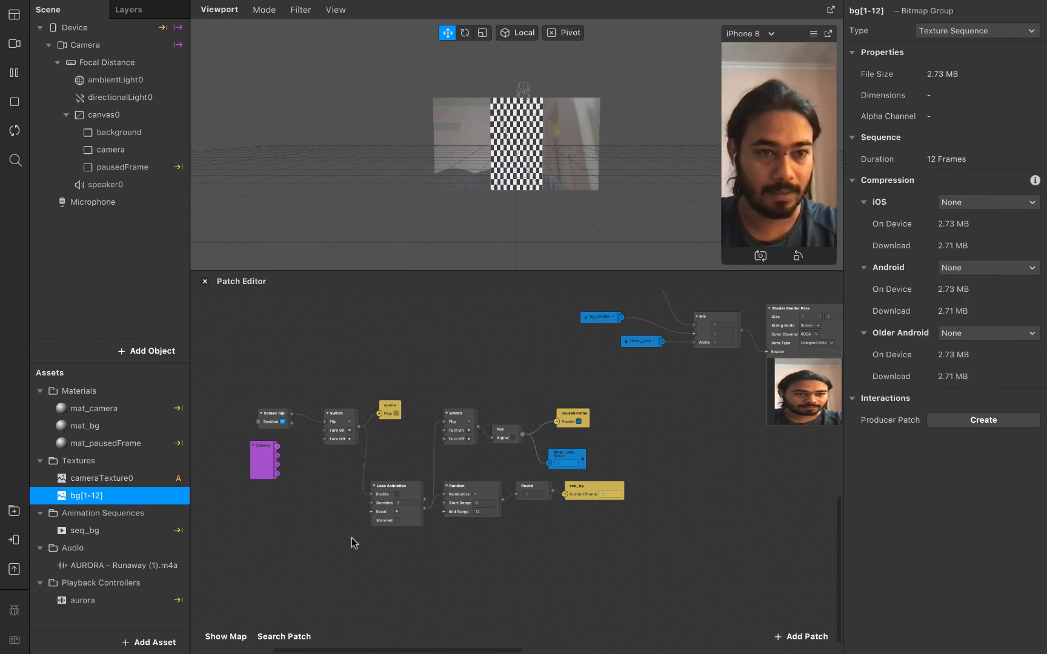
# Step: Upload the project as a new effect and name it Auroraa on the Spark AR Hub publishing form
pyautogui.click(14, 569)
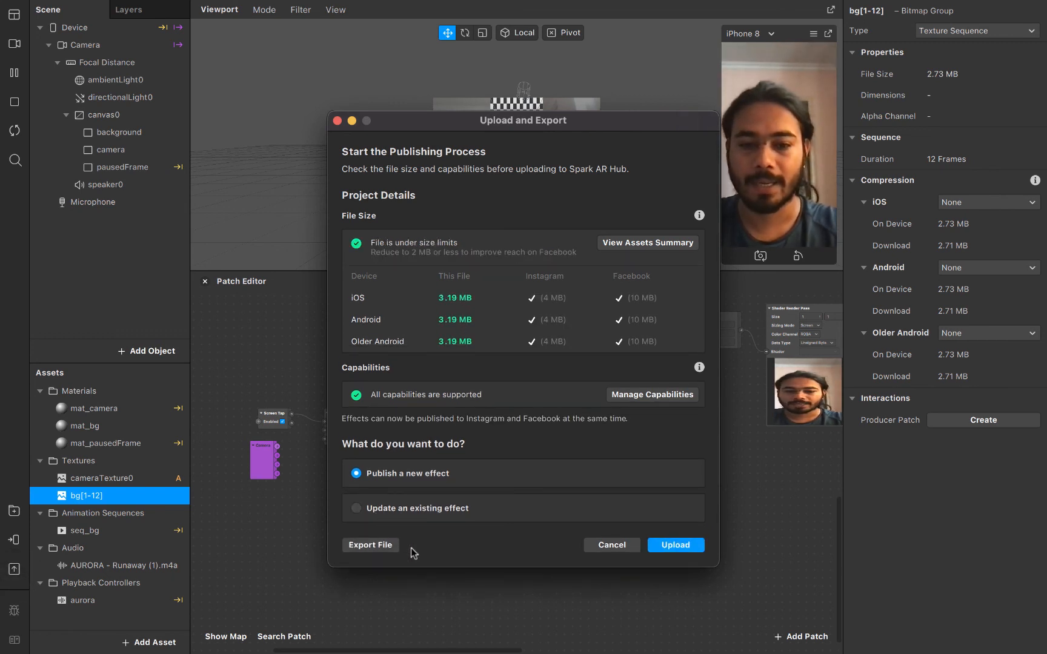
pyautogui.click(673, 545)
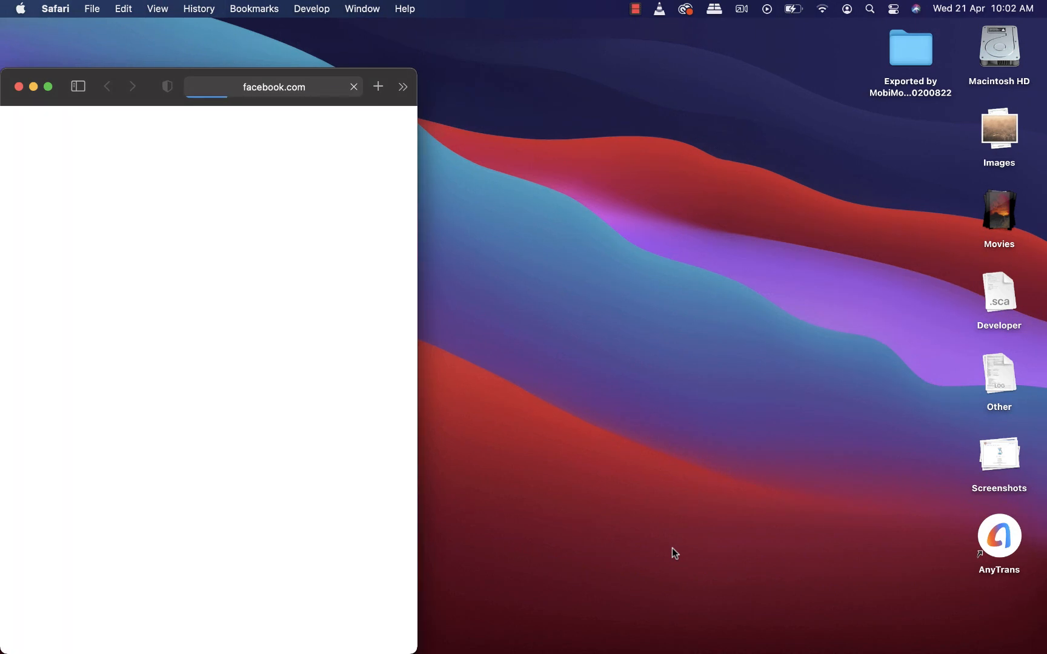
pyautogui.click(48, 88)
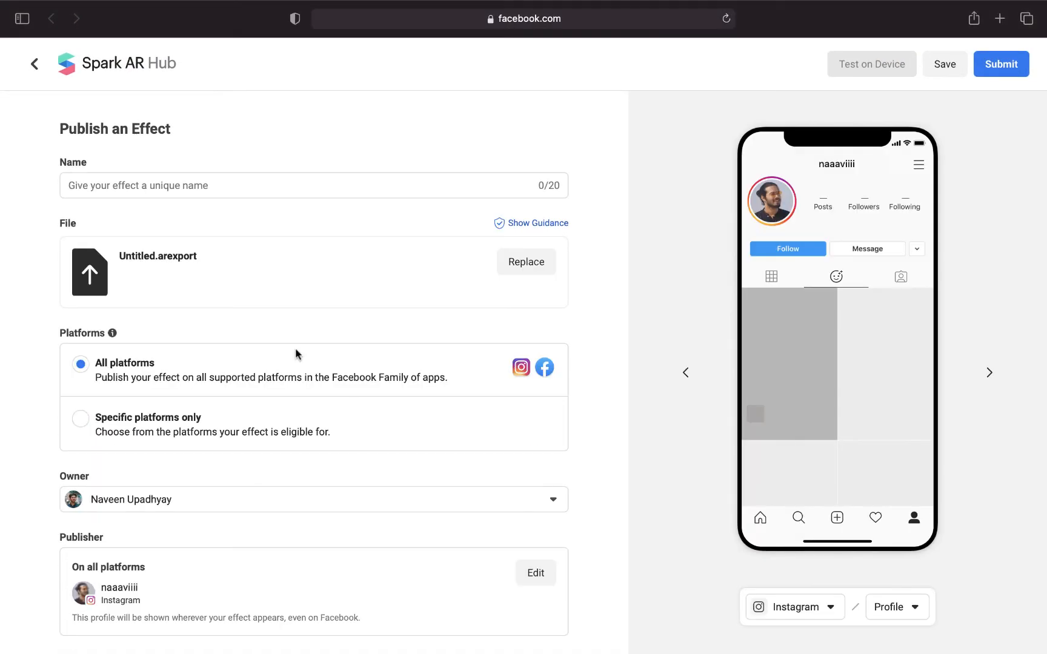
pyautogui.click(269, 182)
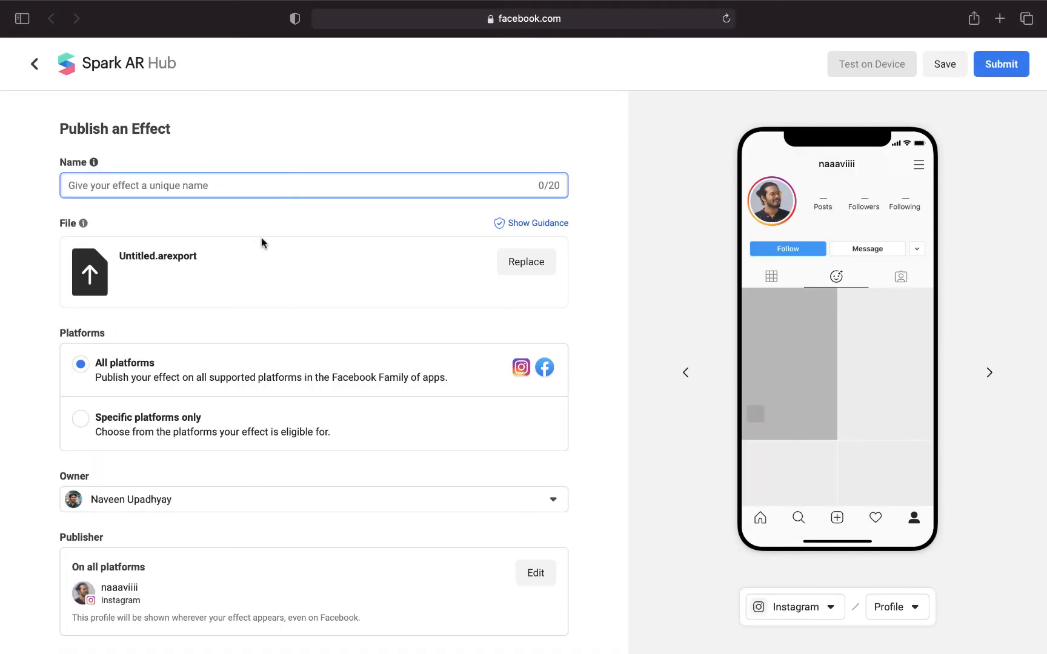
pyautogui.write('Auroraa')
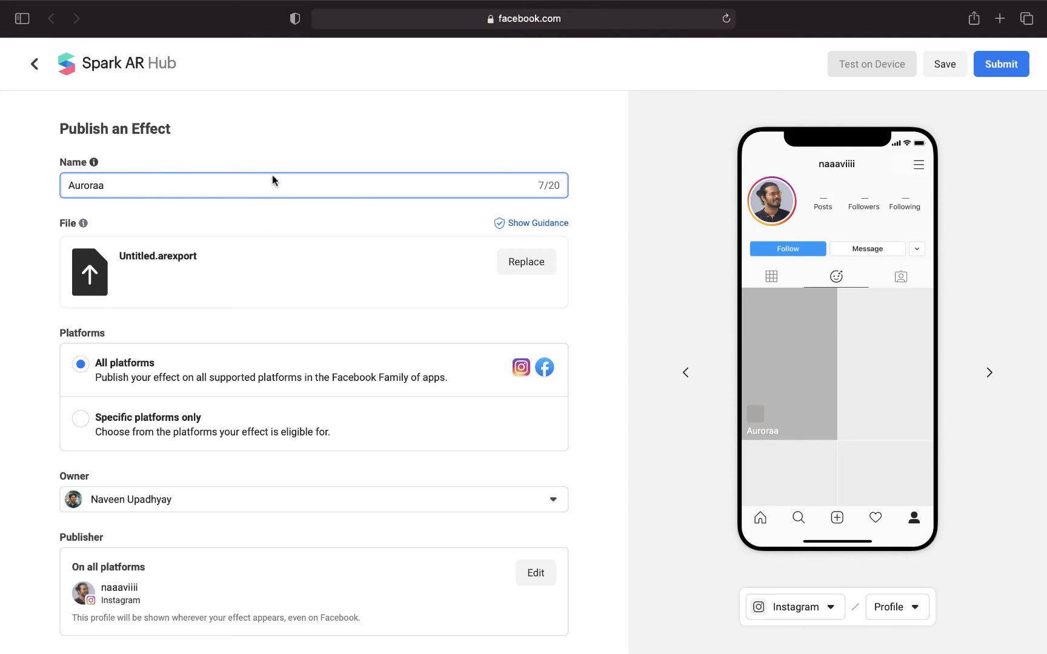
# Step: Examine the publishing form's category choices, demo video, icon, publication date and reviewer instruction fields
pyautogui.scroll(-5, 250, 382)
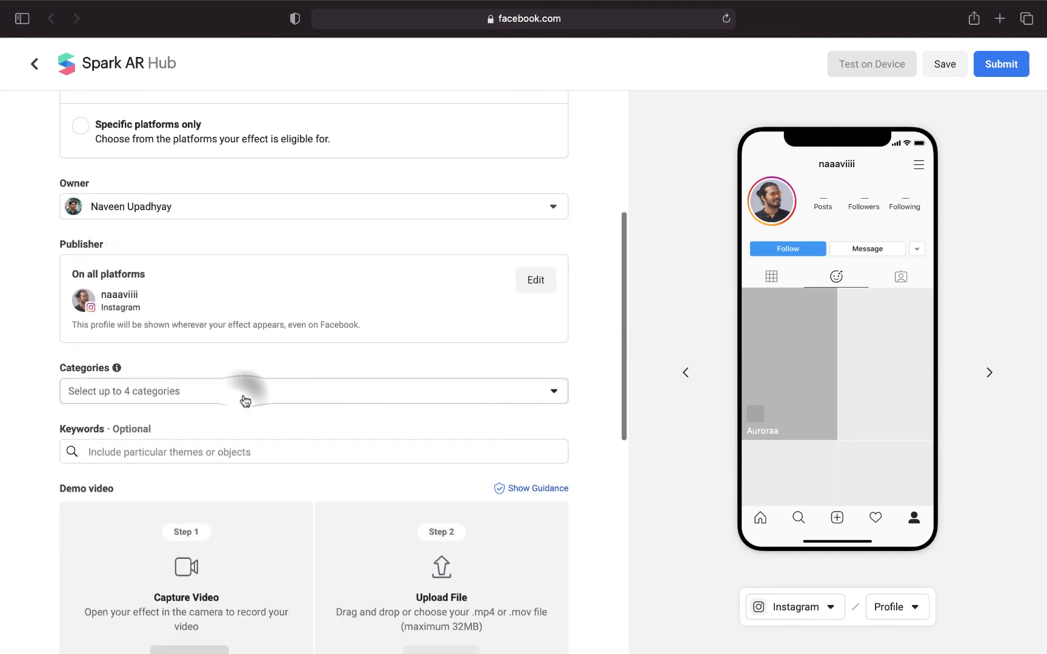
pyautogui.click(244, 400)
pyautogui.scroll(-3, 225, 276)
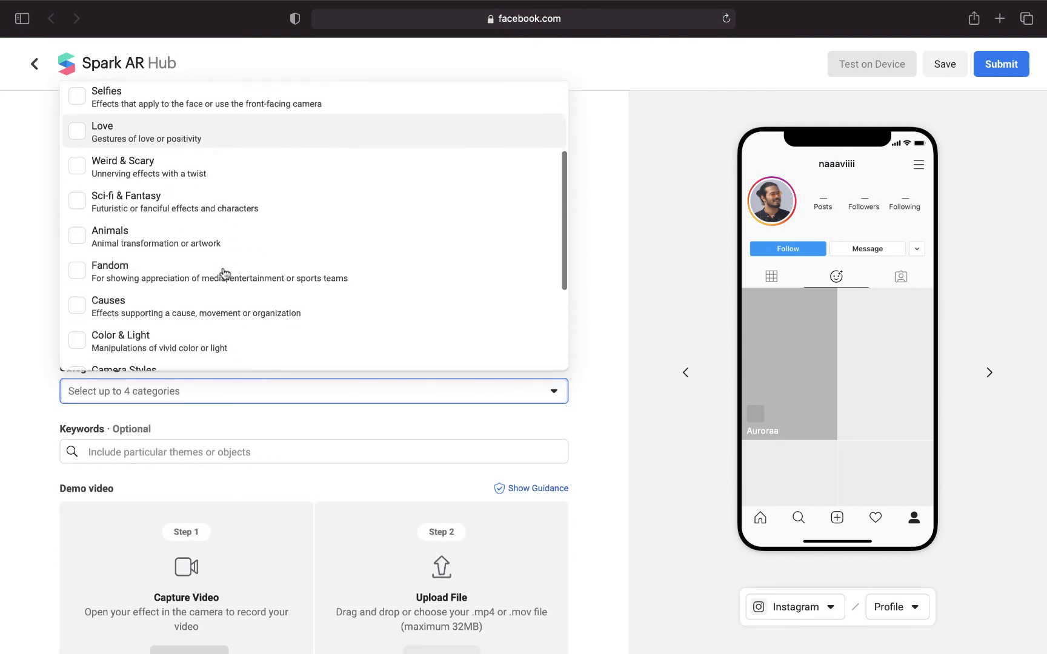
pyautogui.scroll(-5, 224, 274)
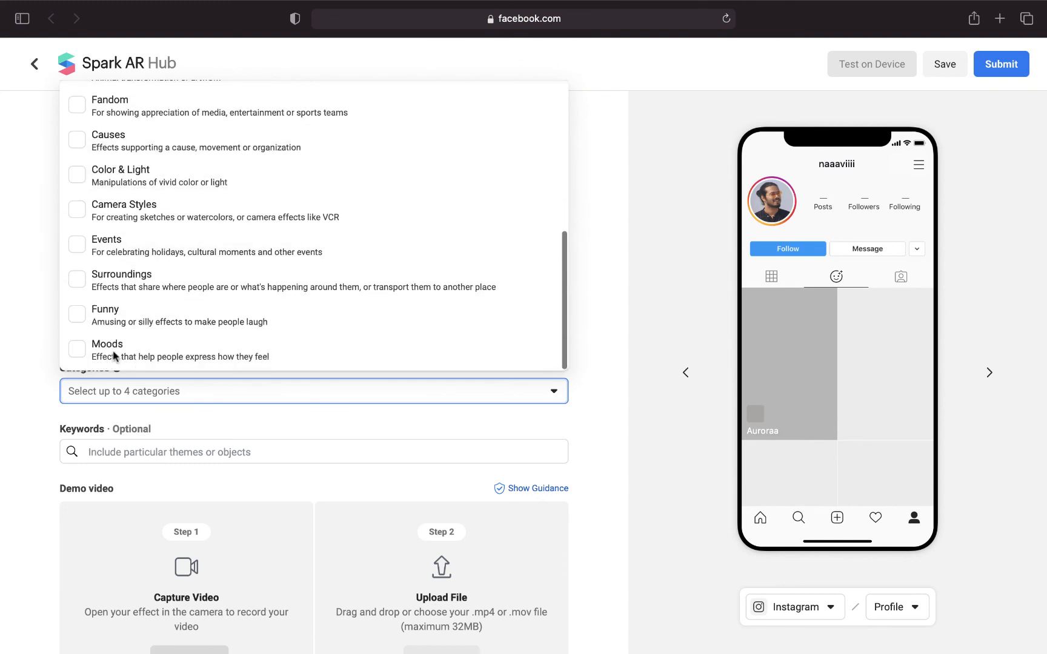
pyautogui.scroll(-3, 124, 518)
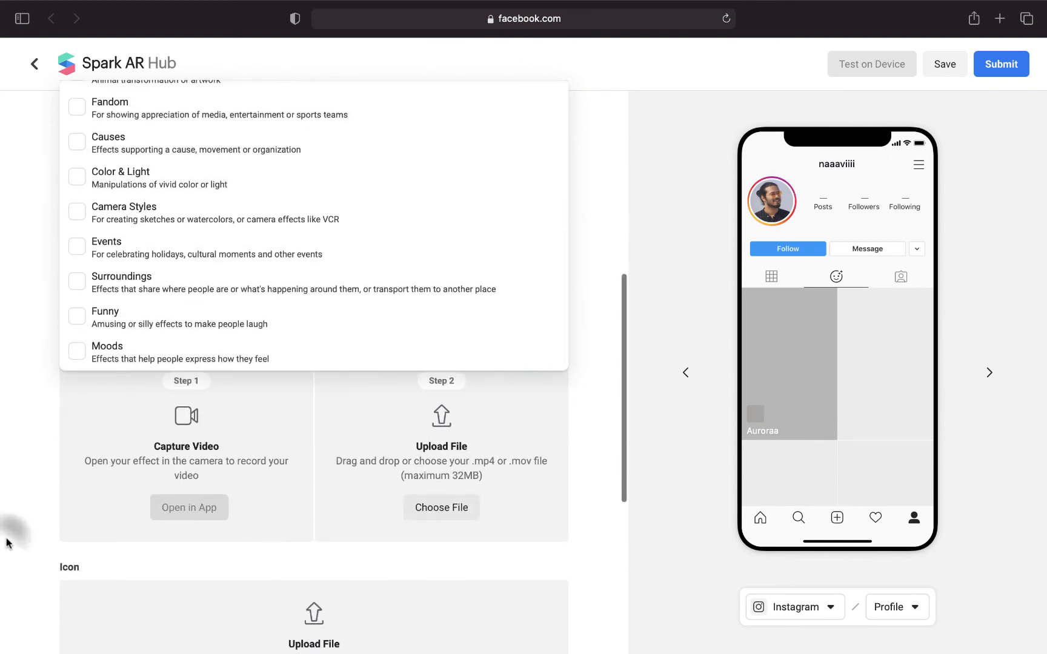
pyautogui.click(261, 518)
pyautogui.scroll(-2, 261, 519)
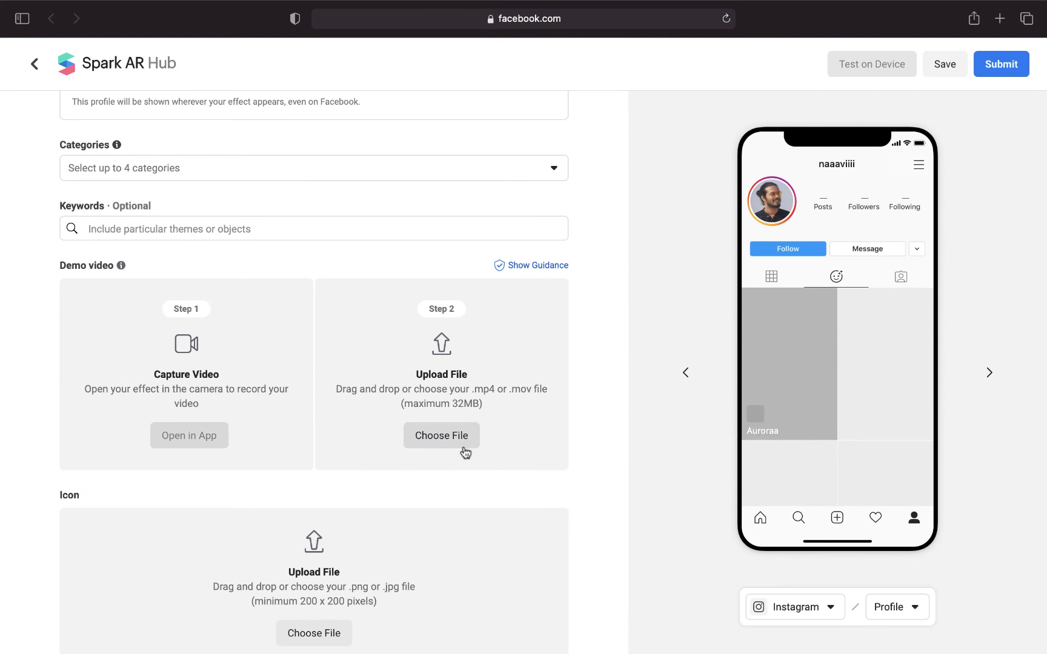
pyautogui.scroll(-3, 463, 451)
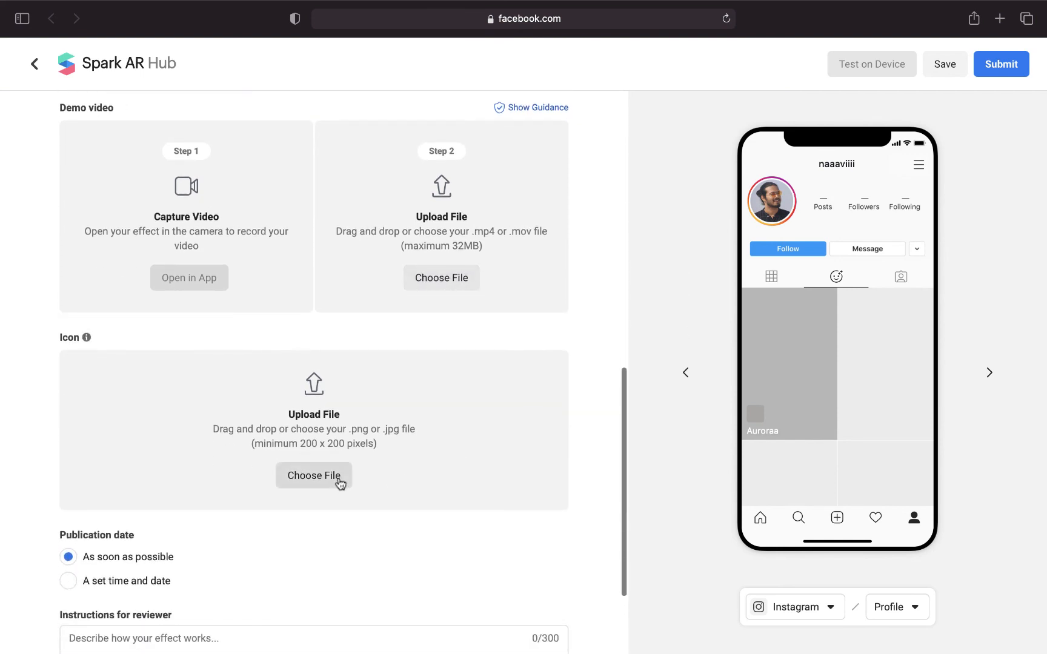
pyautogui.scroll(-2, 340, 483)
pyautogui.click(293, 536)
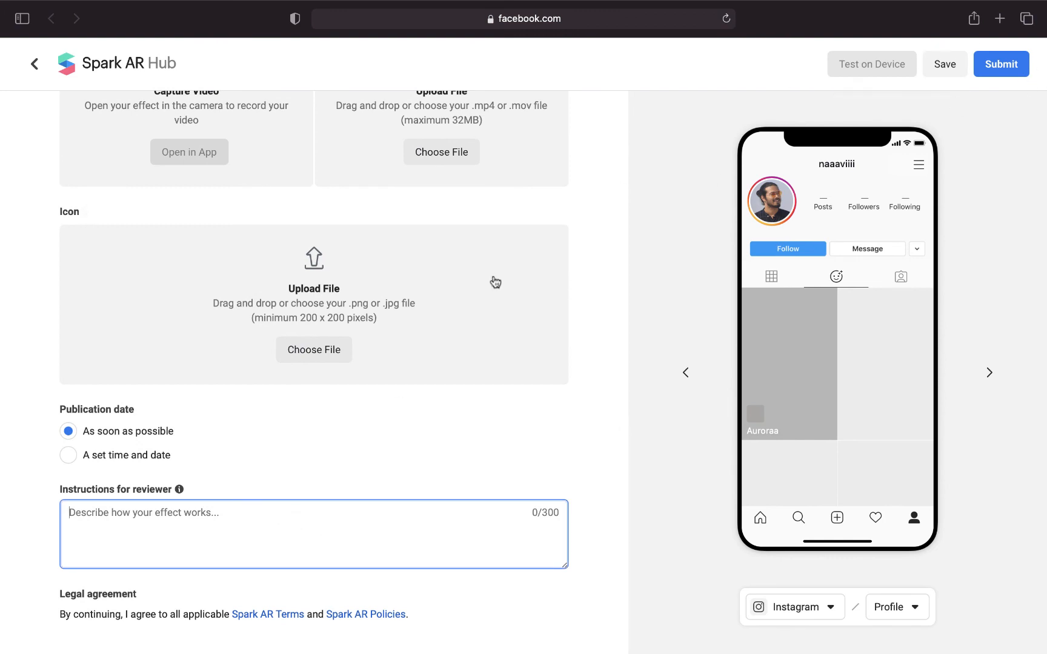
pyautogui.scroll(10, 417, 315)
# Step: Return to Spark AR Studio, dismiss the upload dialog and test the screen tap trigger in the phone preview
pyautogui.hotkey('ctrl', 'Right')
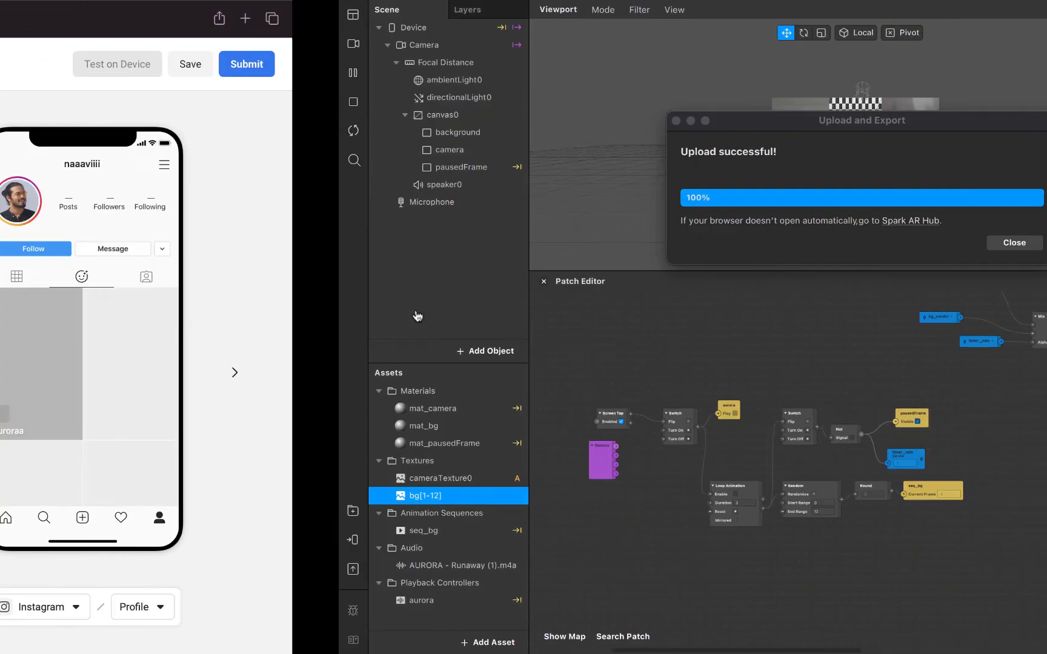
pyautogui.click(674, 242)
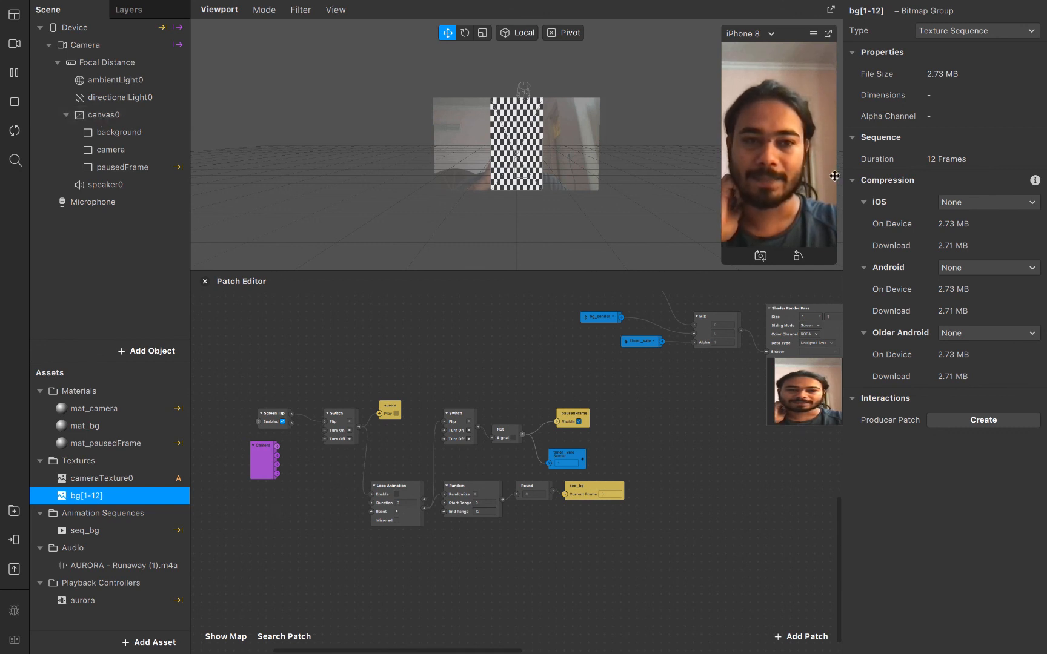
pyautogui.click(762, 227)
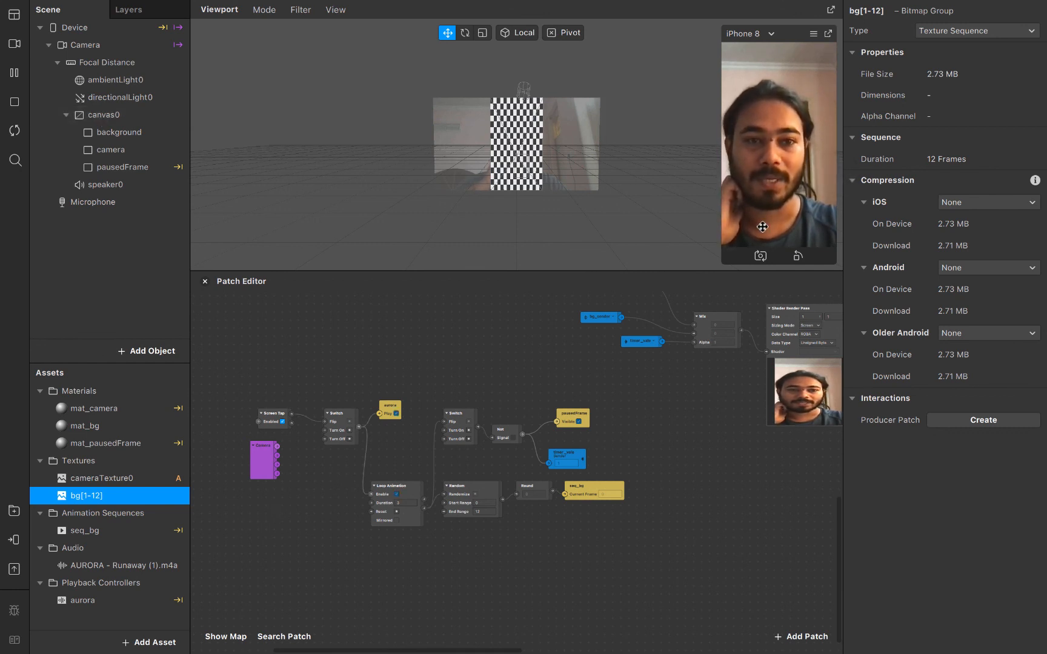